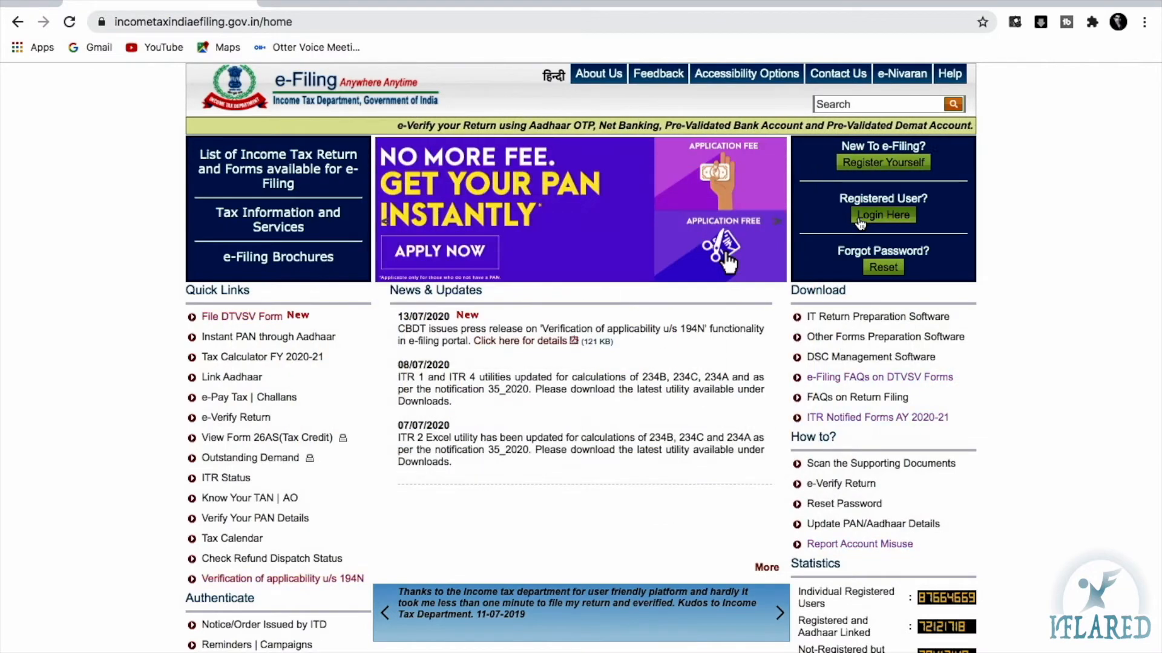
Start a new user registration with Individual as the user type
click(855, 167)
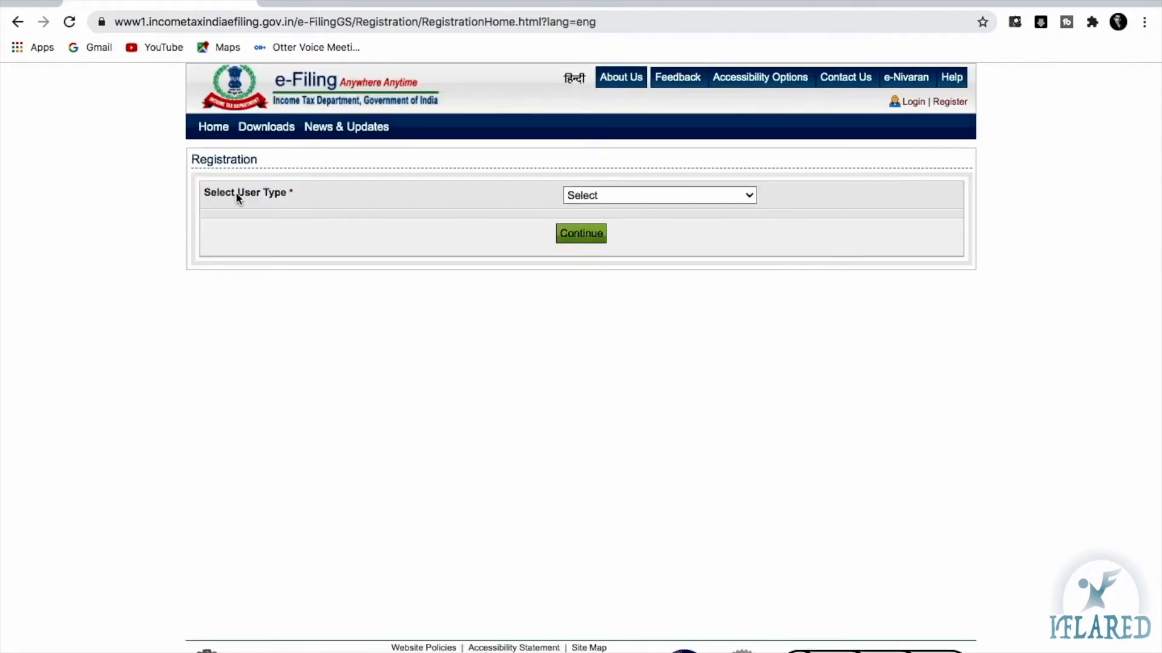
click(602, 195)
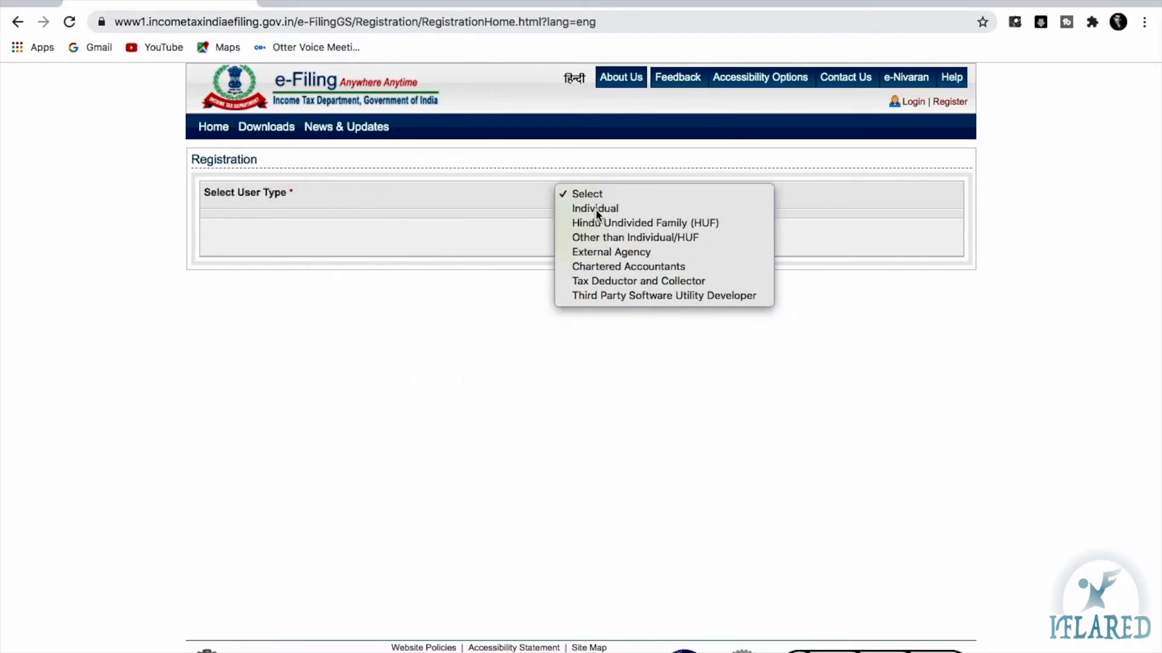
click(595, 210)
click(578, 241)
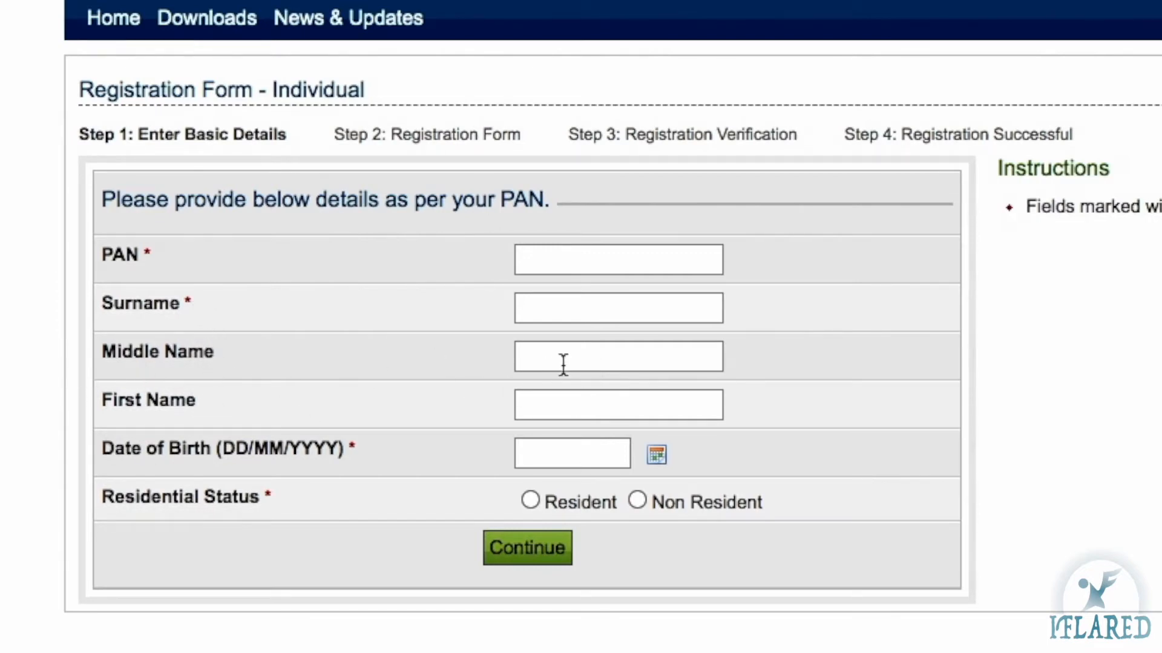
Fill in the PAN and name fields, then return to the home page since the PAN is already registered
click(548, 400)
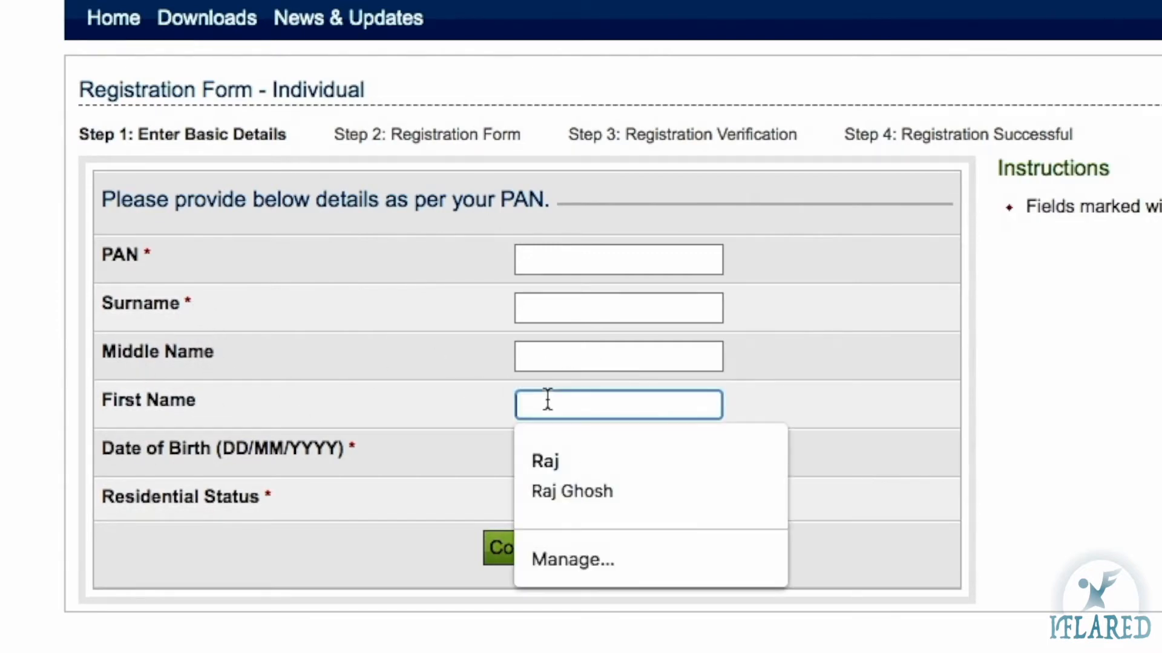
click(627, 256)
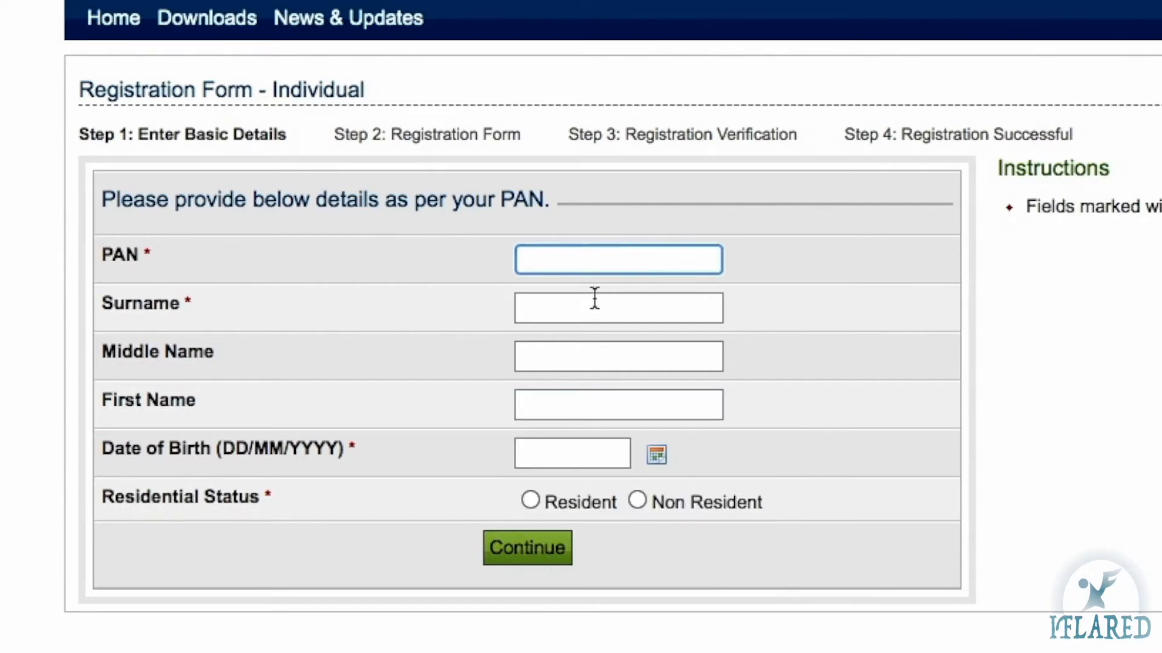
click(595, 298)
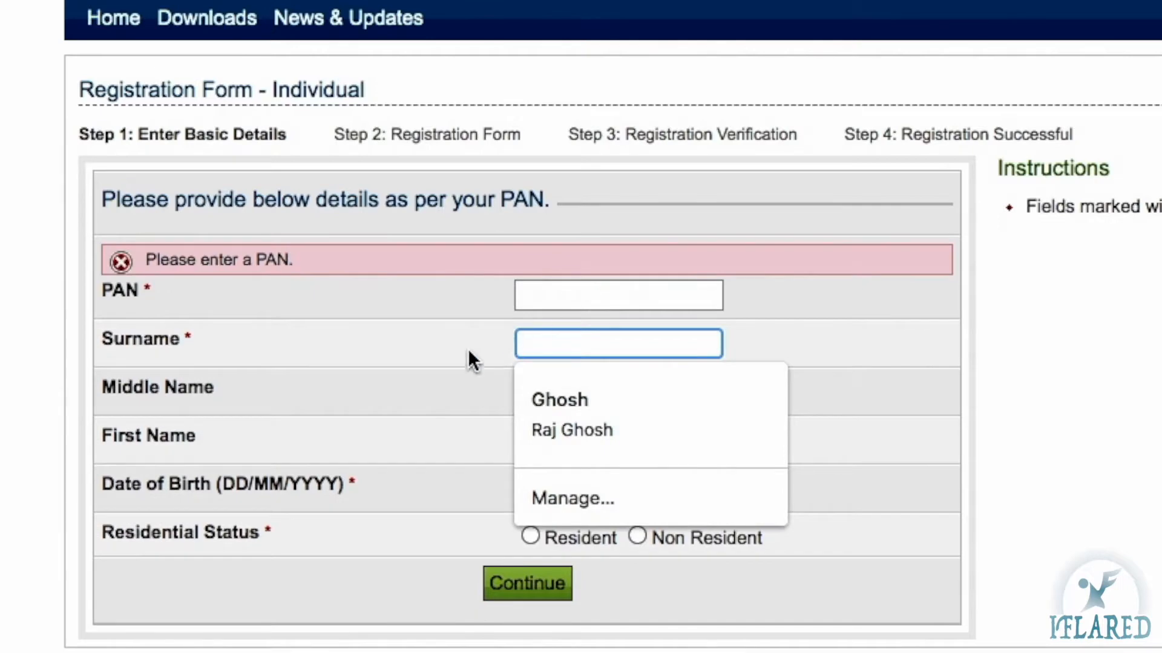
click(397, 440)
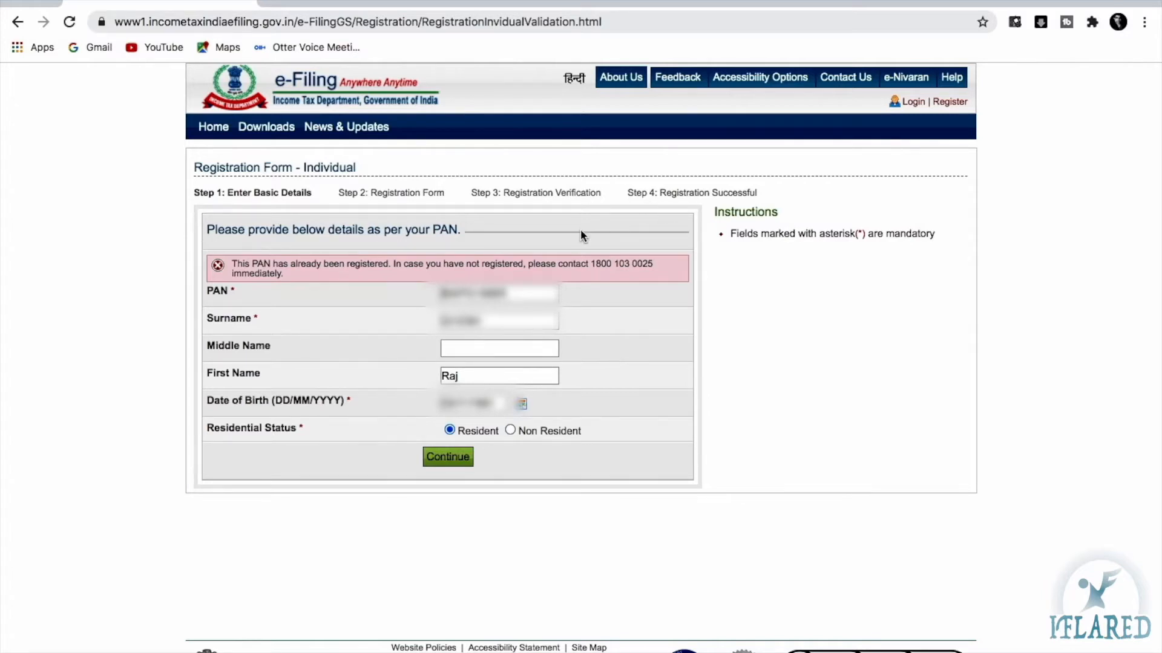
click(16, 23)
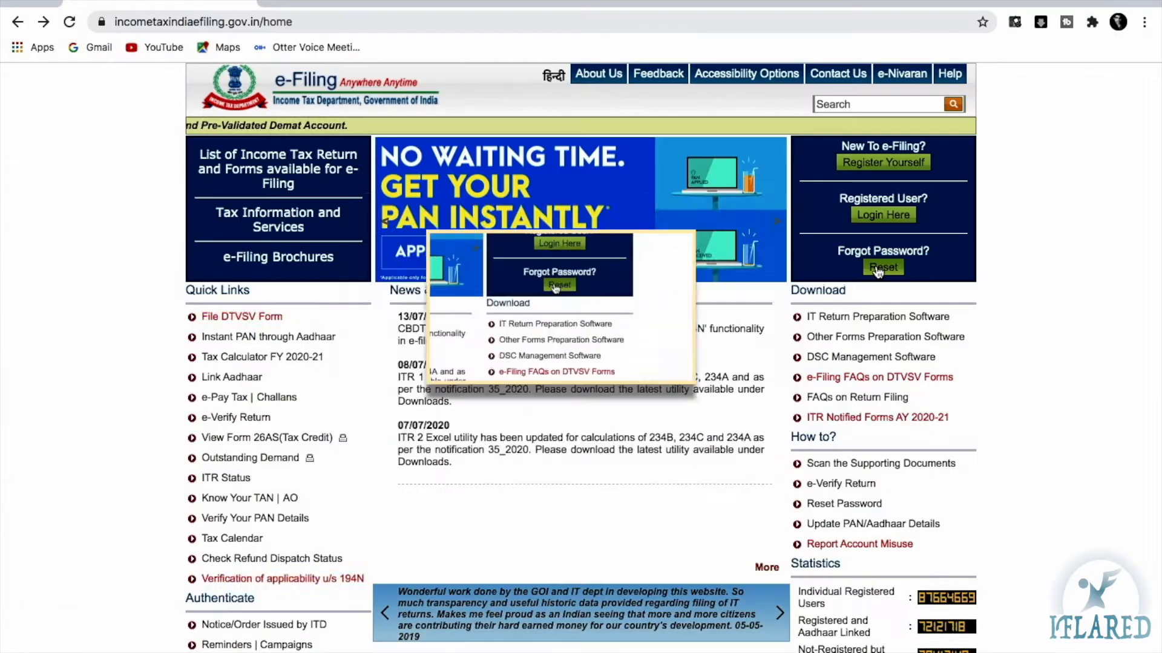
drag(385, 304, 497, 308)
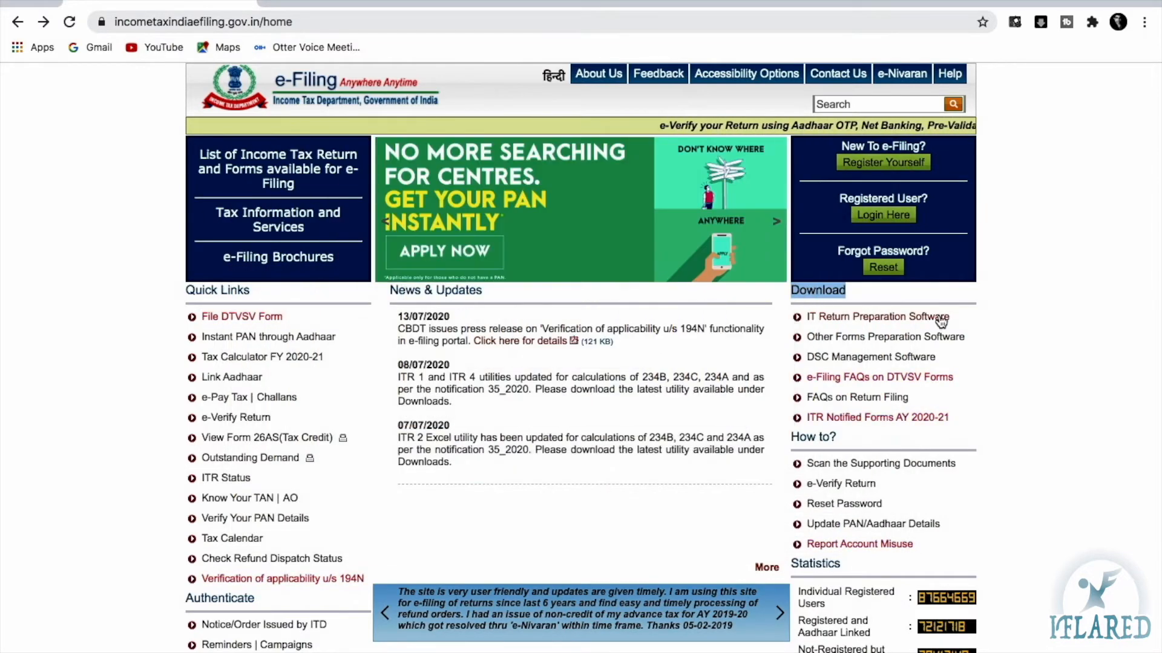
Open the IT Return Preparation Software downloads and highlight the ITR 1, 4 and 2 form names
click(940, 317)
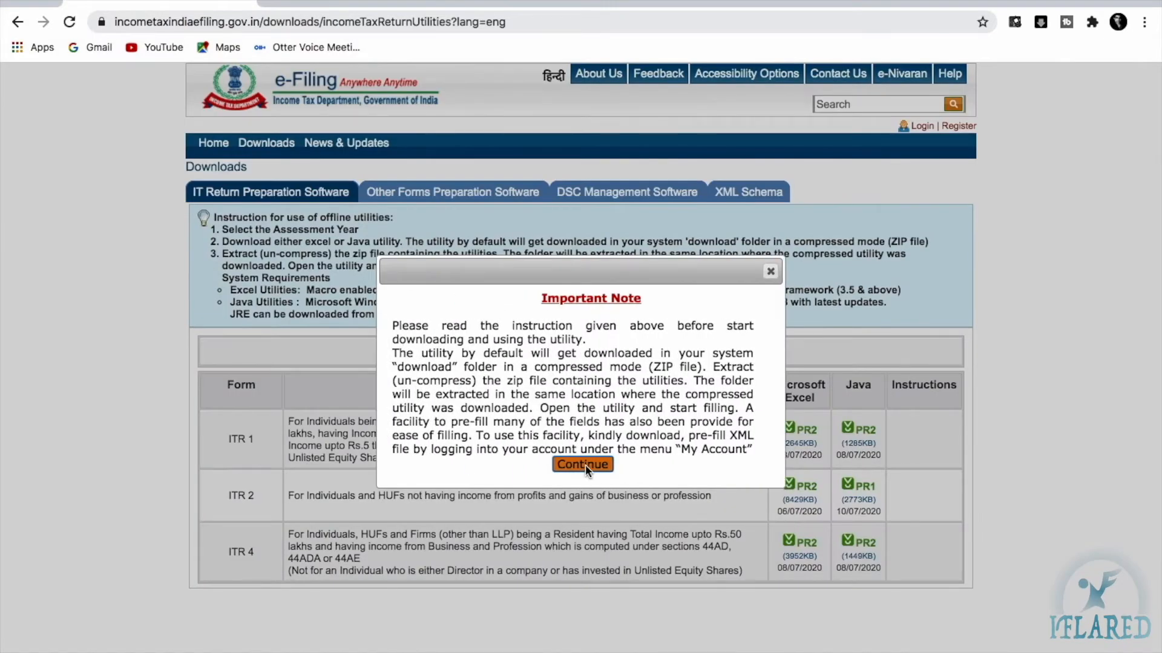
click(582, 464)
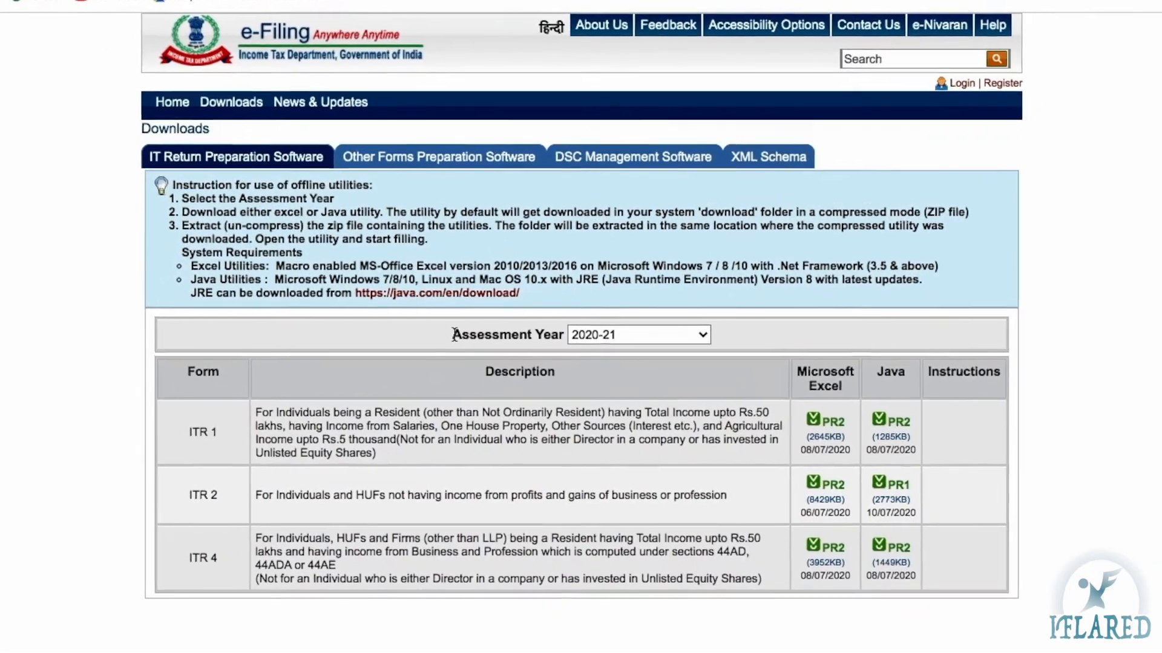
triple_click(563, 346)
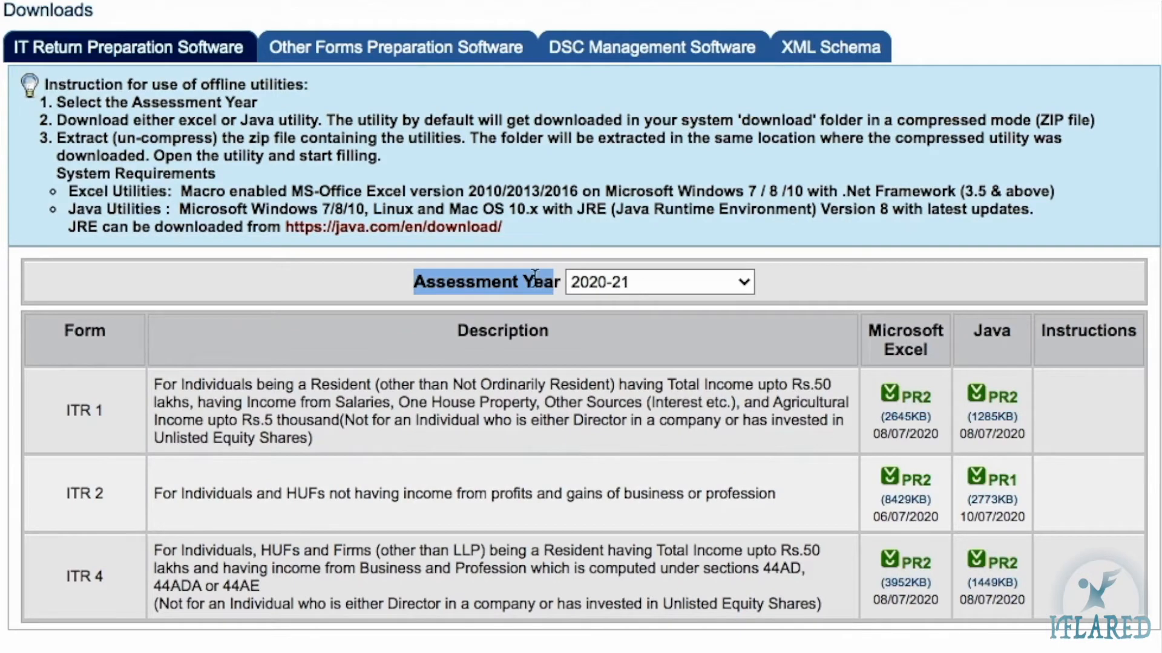
click(557, 280)
drag(560, 280, 524, 282)
drag(63, 417, 145, 436)
drag(68, 574, 121, 526)
drag(71, 492, 106, 492)
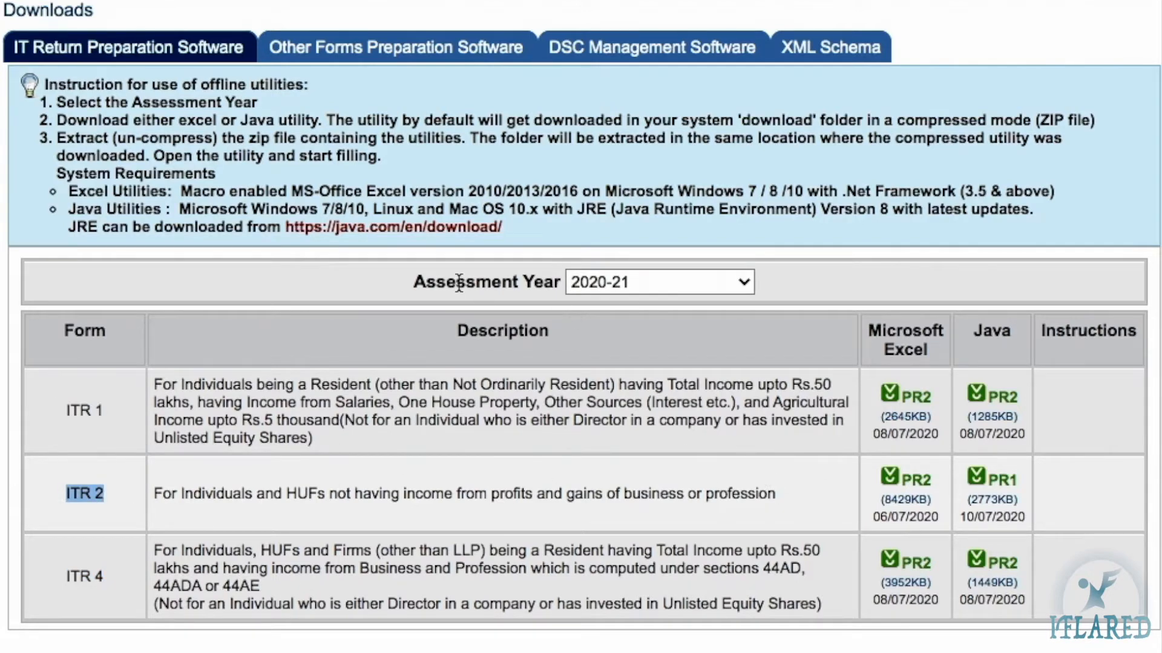
Switch the Assessment Year to 2019-20, then back to 2020-21
click(613, 286)
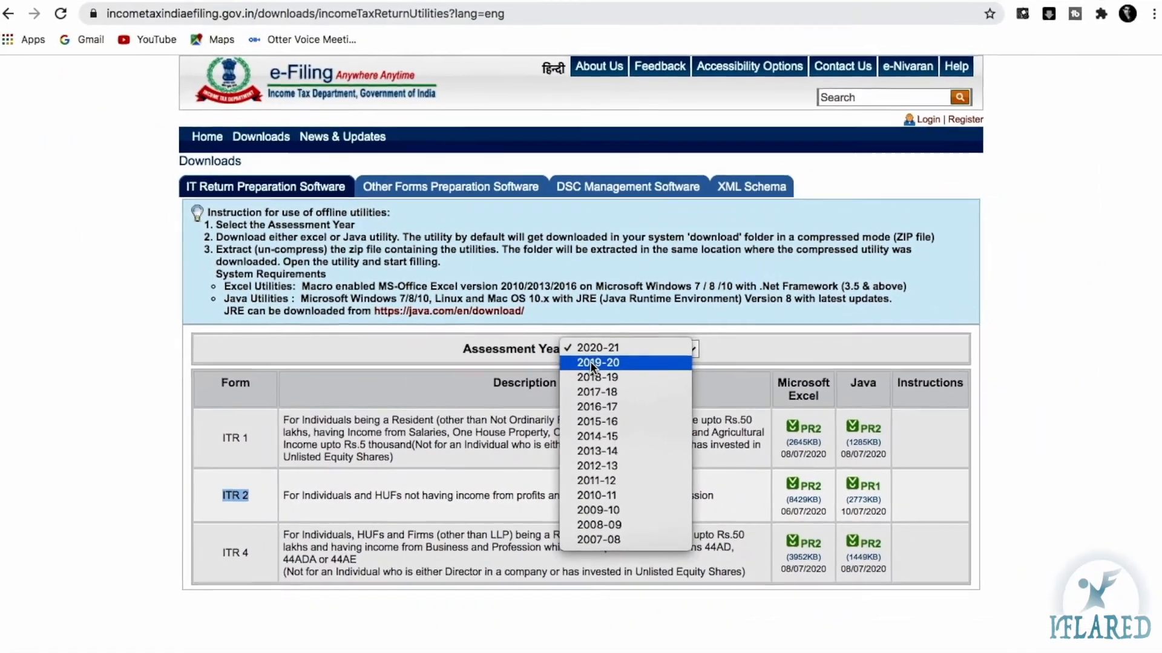
click(590, 364)
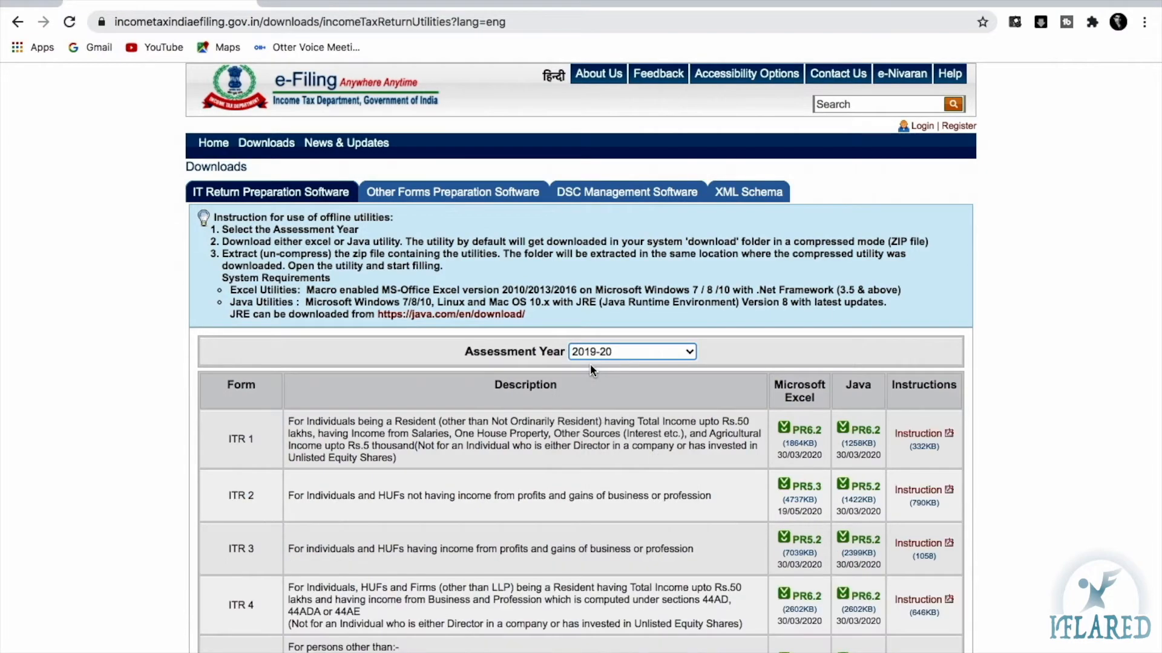
scroll(396, 496, down, 4)
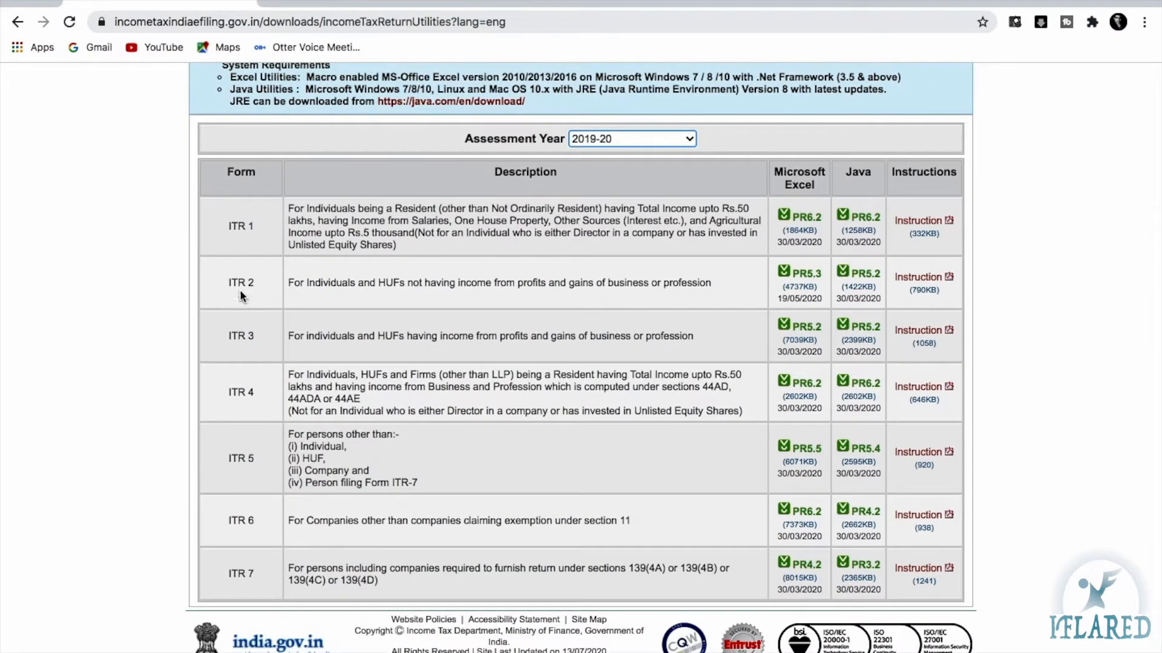
scroll(366, 532, up, 3)
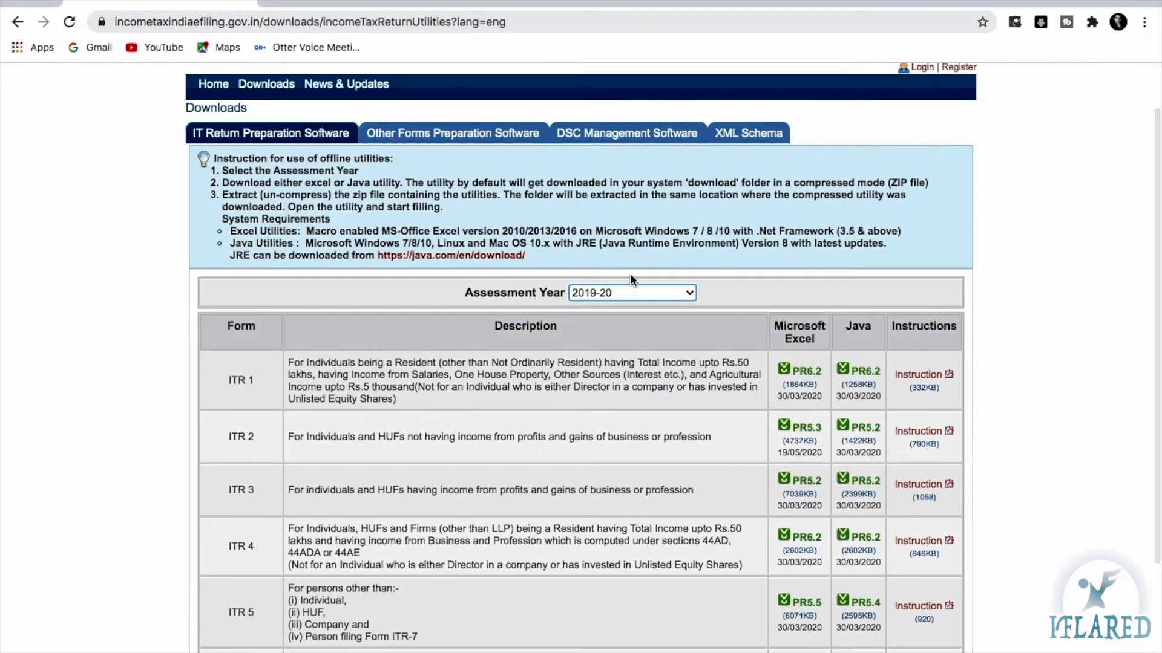
click(602, 288)
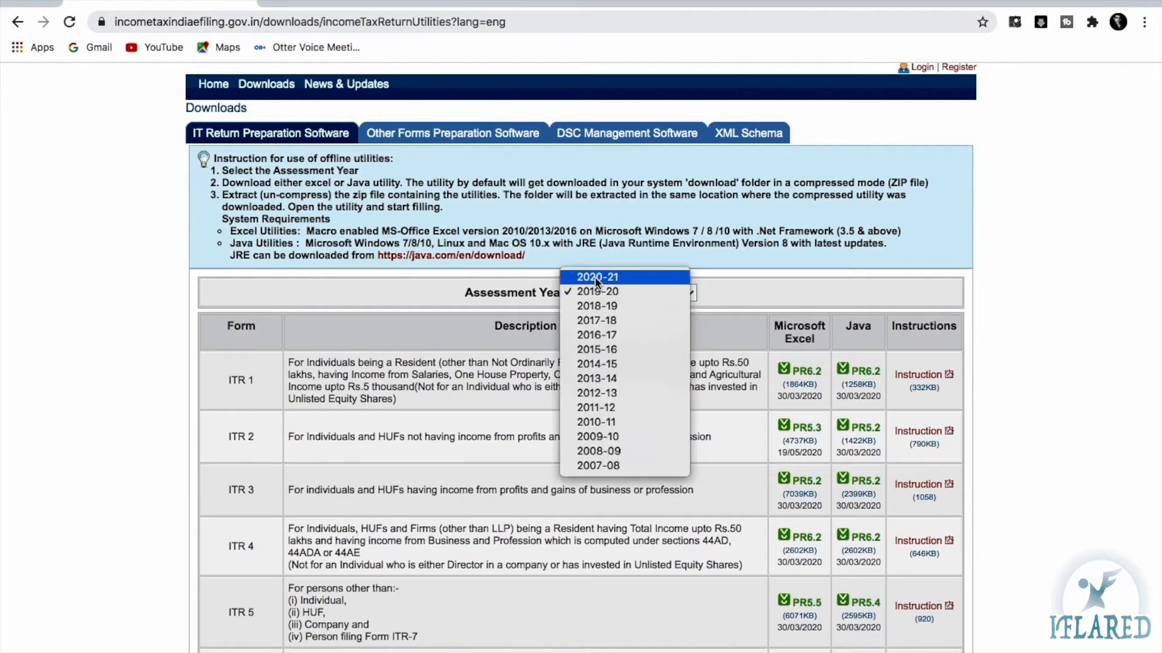
click(596, 278)
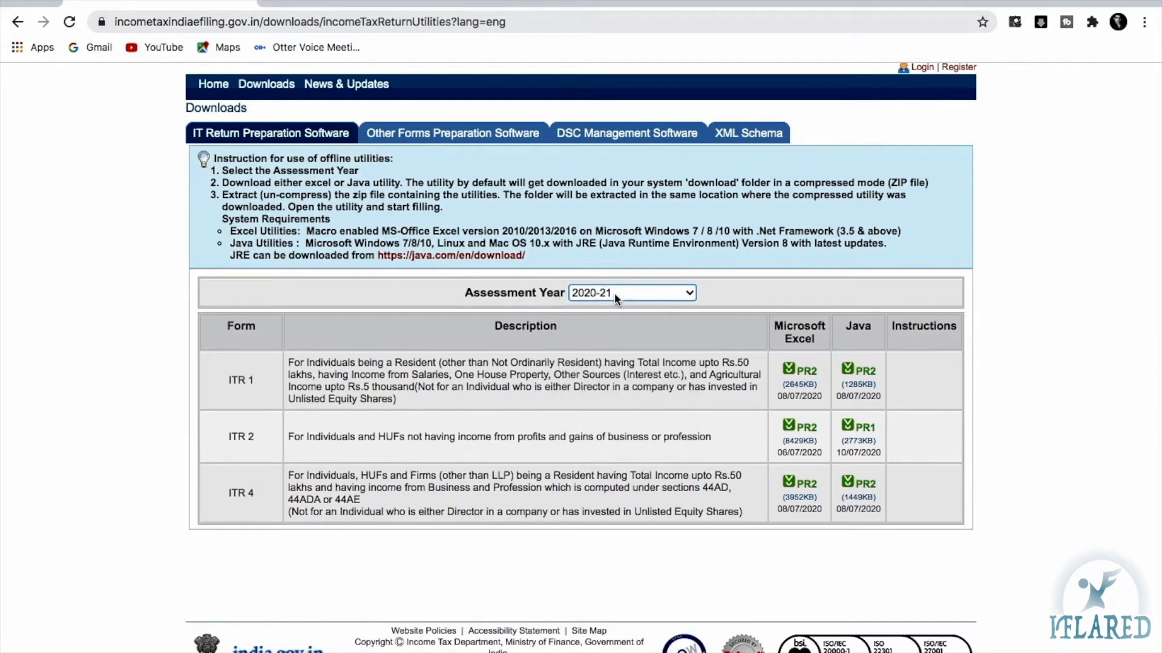
scroll(290, 451, down, 1)
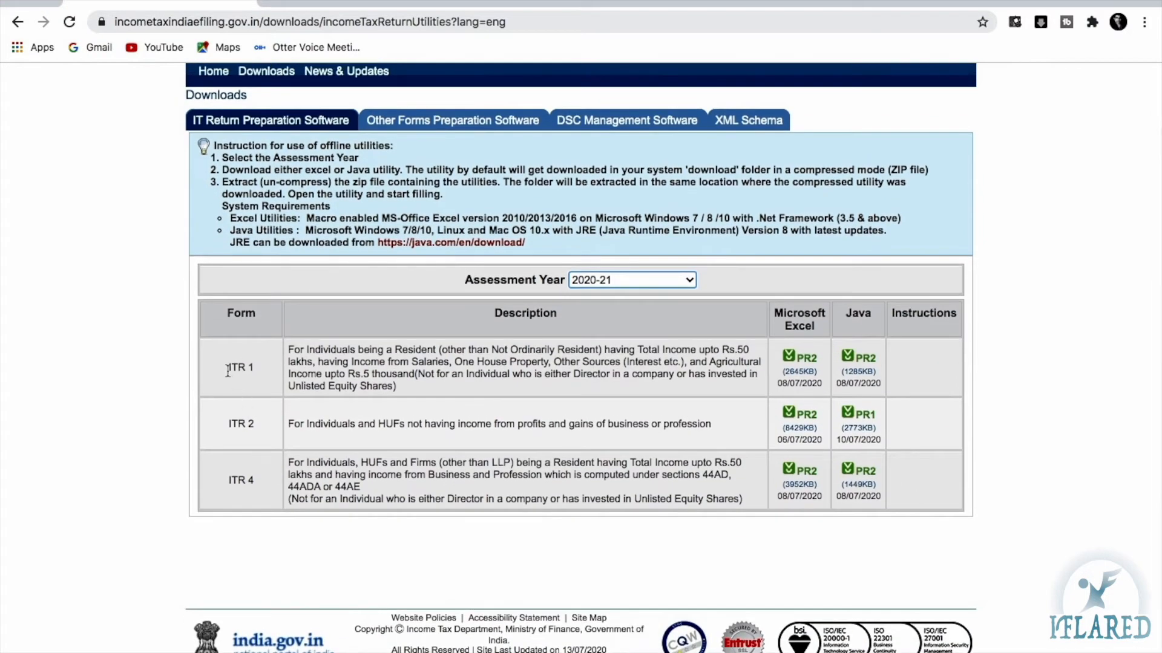
Highlight the ITR 1 entry in the 2020-21 utilities table
drag(228, 370, 246, 467)
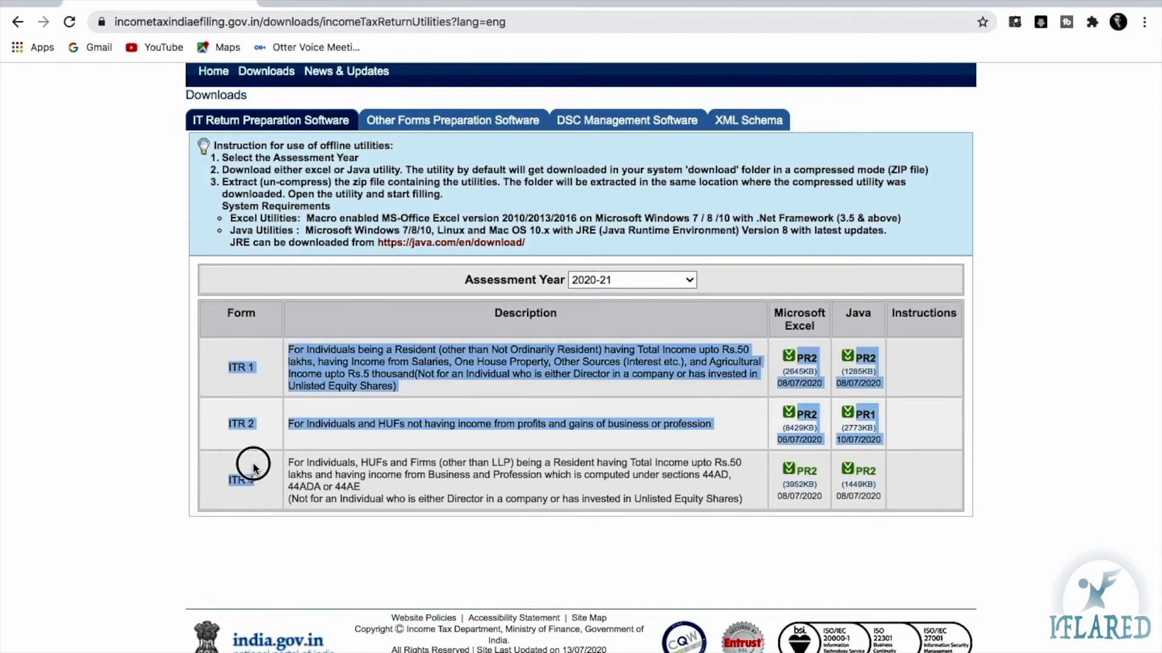
click(347, 465)
drag(225, 369, 278, 378)
click(269, 371)
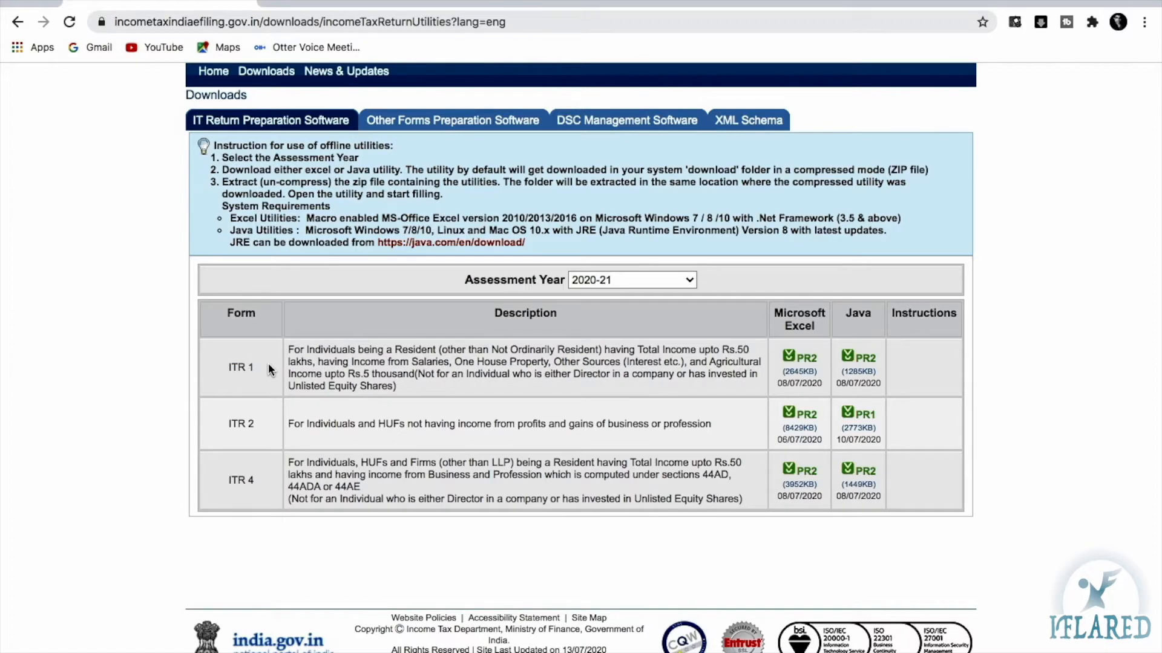
drag(229, 370, 259, 367)
click(873, 313)
drag(228, 362, 254, 366)
scroll(455, 317, up, 2)
Return to the home page, dismiss the bank pre-validation notice, and go to registered user login
click(196, 118)
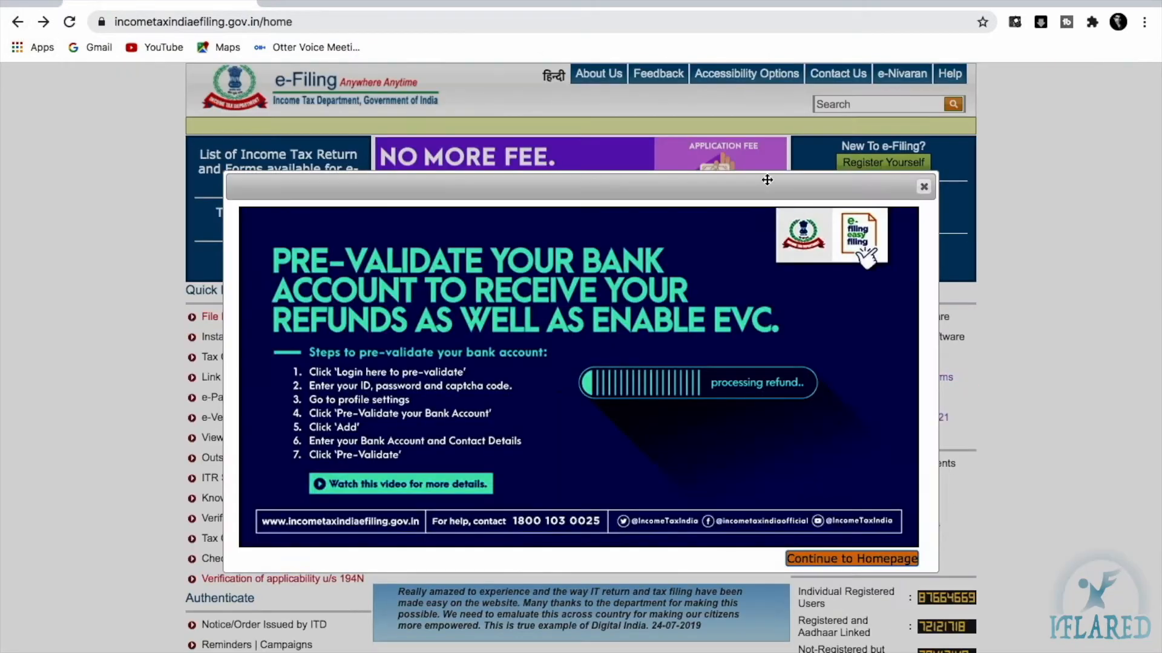
click(921, 187)
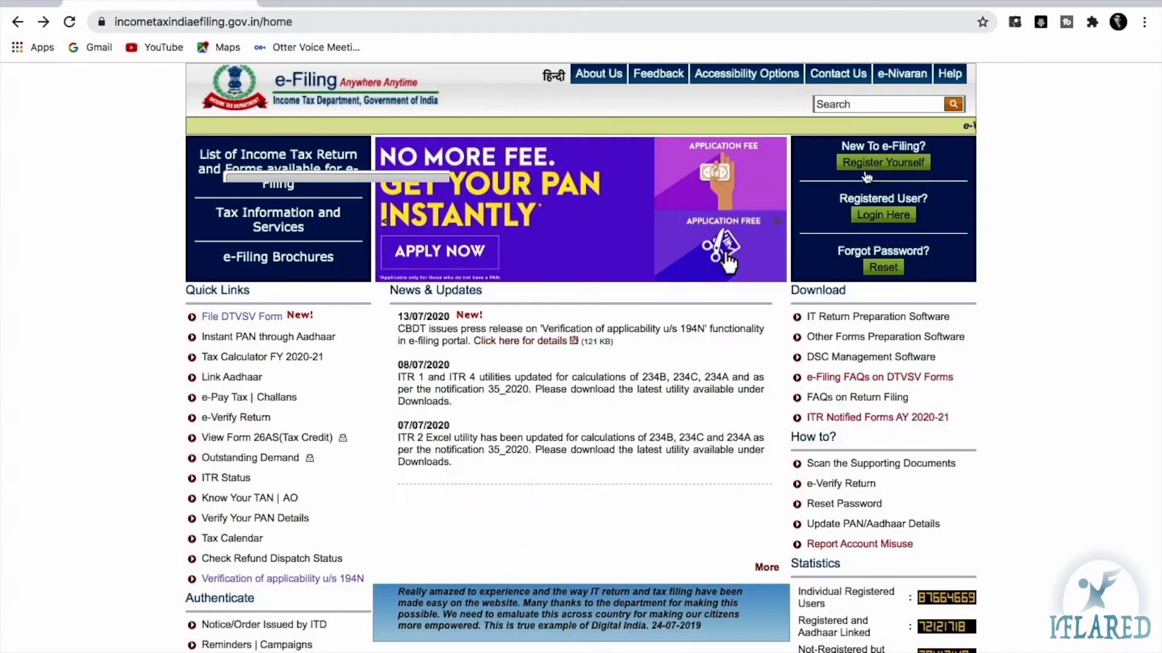
click(881, 217)
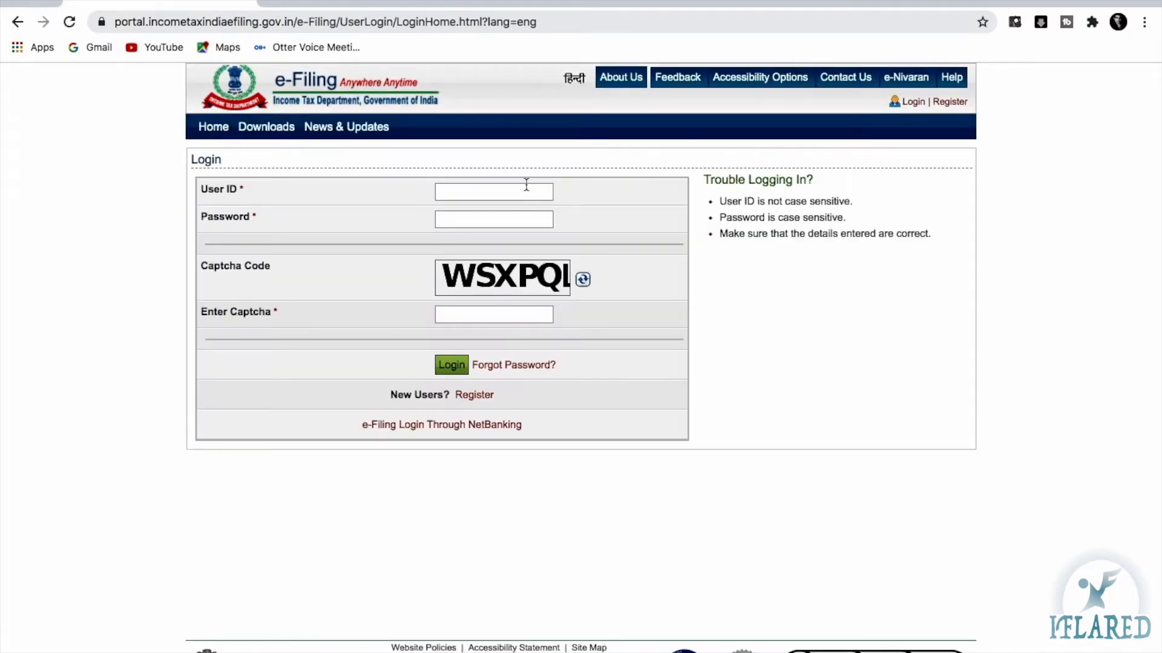
Log in with the account's user ID, password and the captcha code
click(524, 187)
key(Tab)
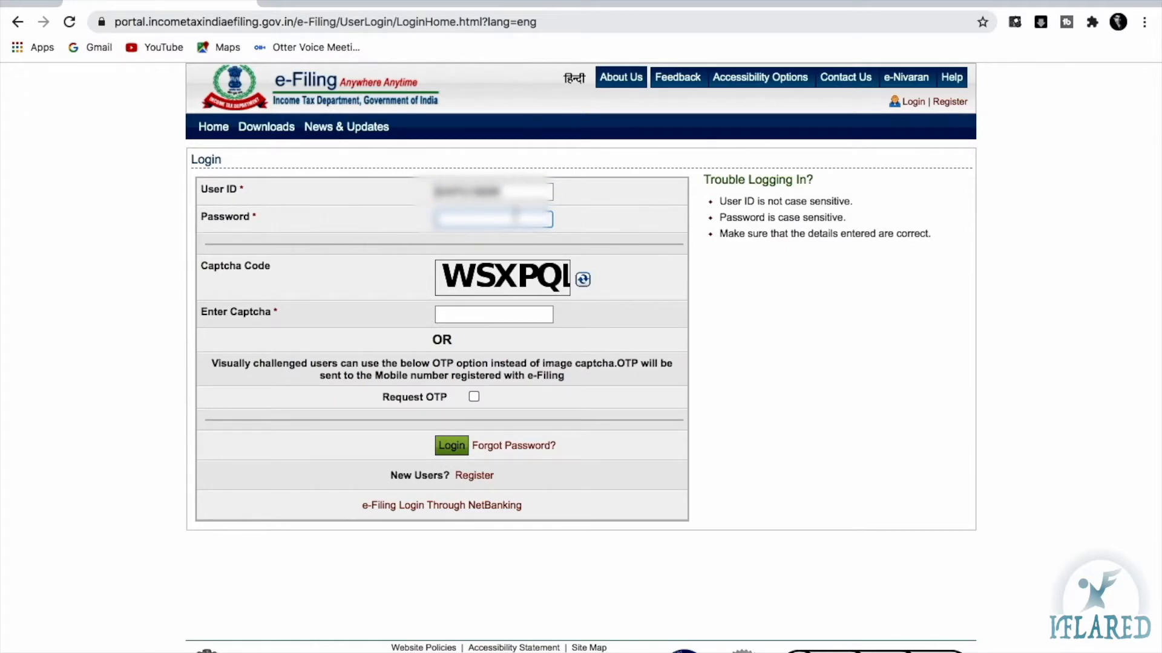
text(*********)
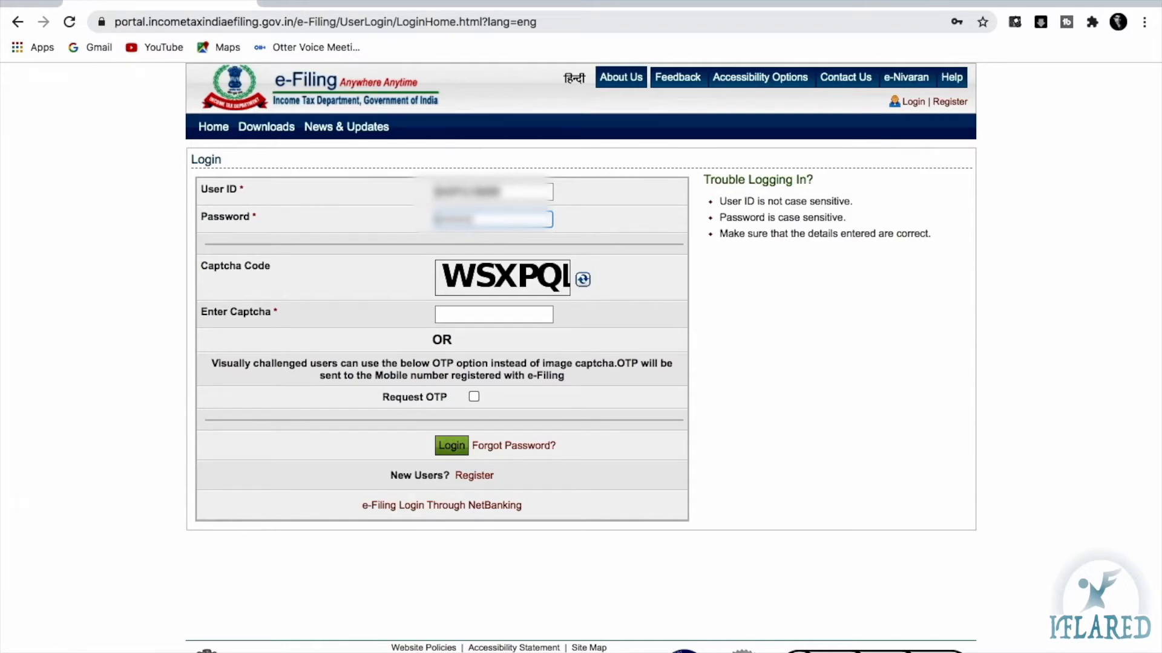
click(449, 309)
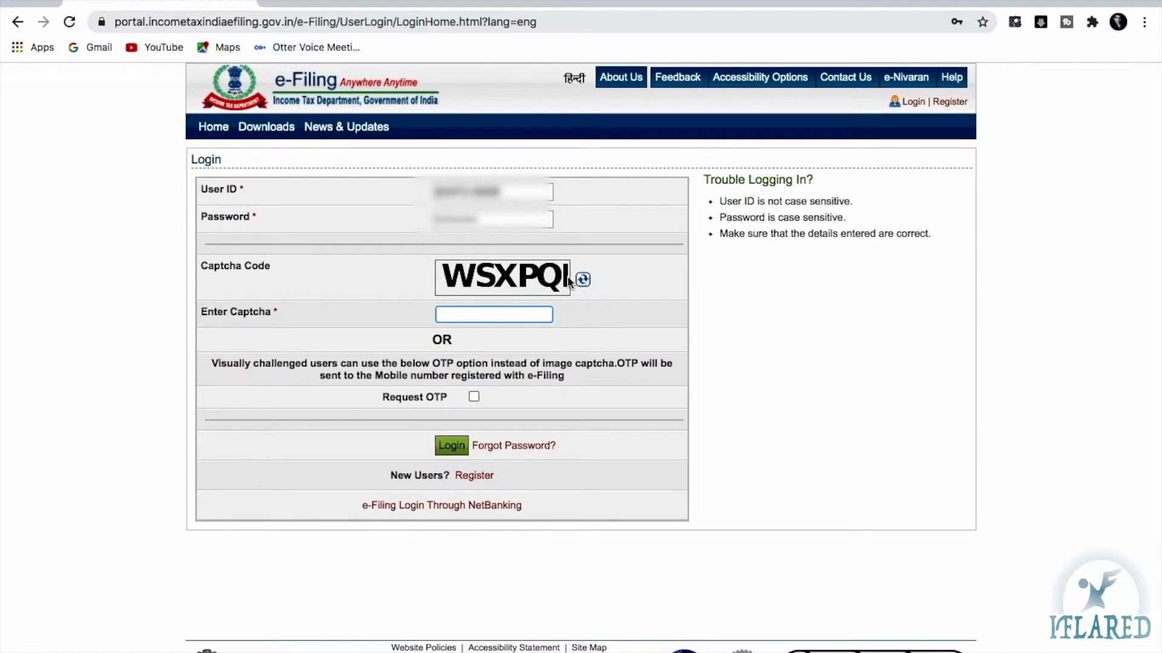
text(WSXPQL)
click(455, 446)
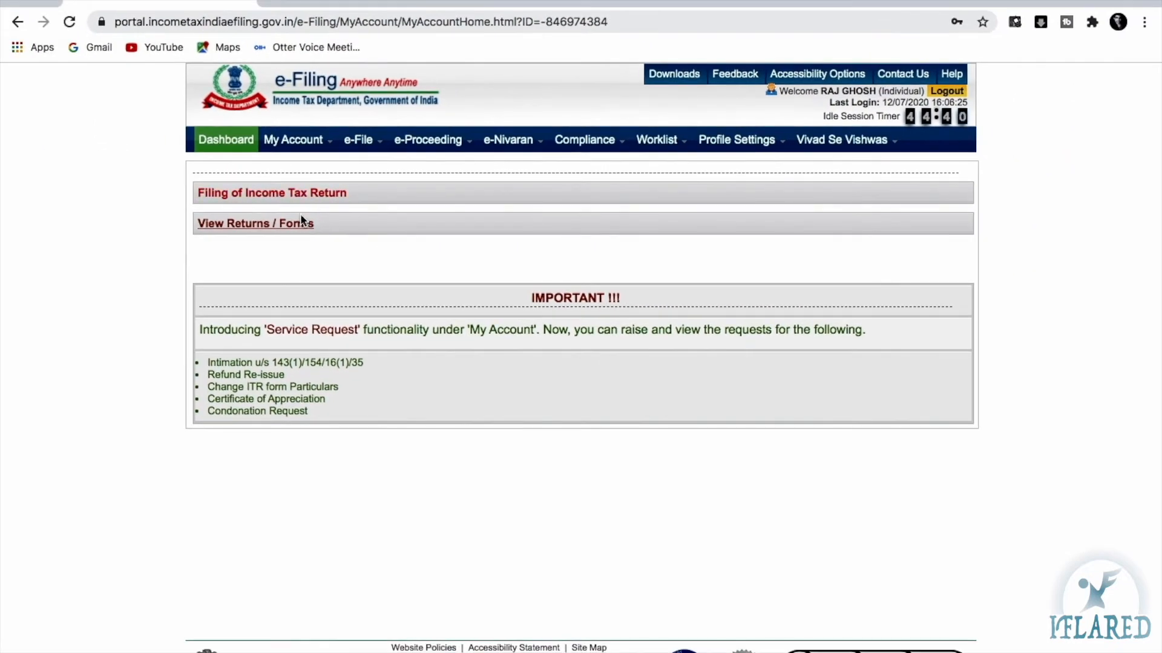
Start filing a return for assessment year 2020-21 with form ITR-1
click(240, 193)
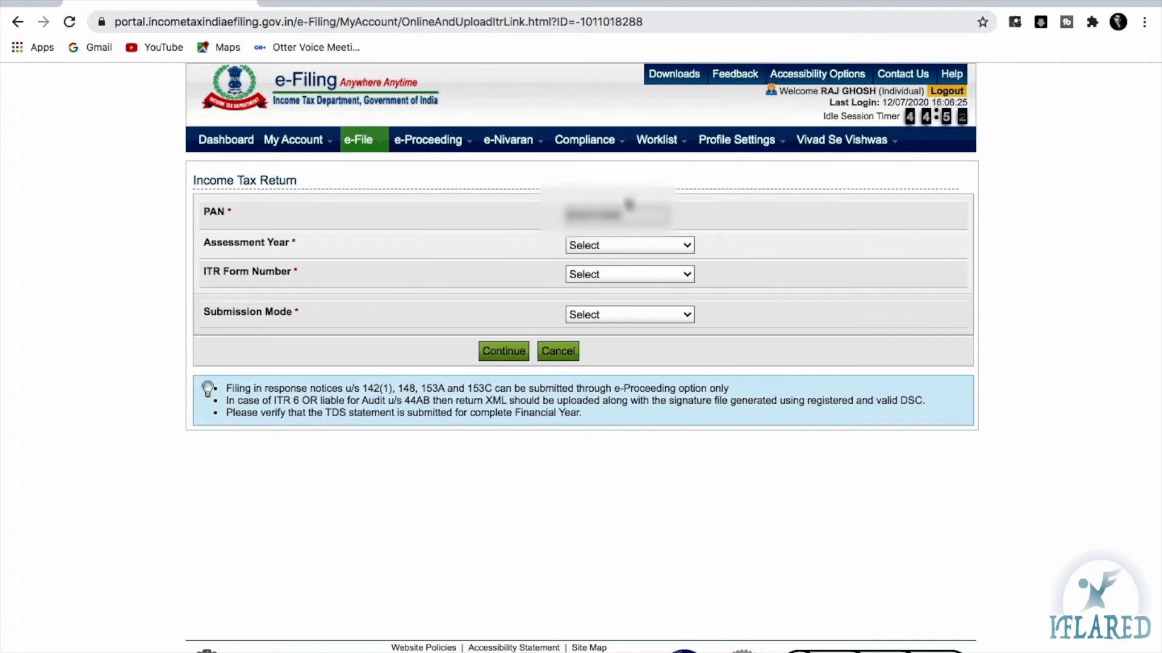
click(597, 246)
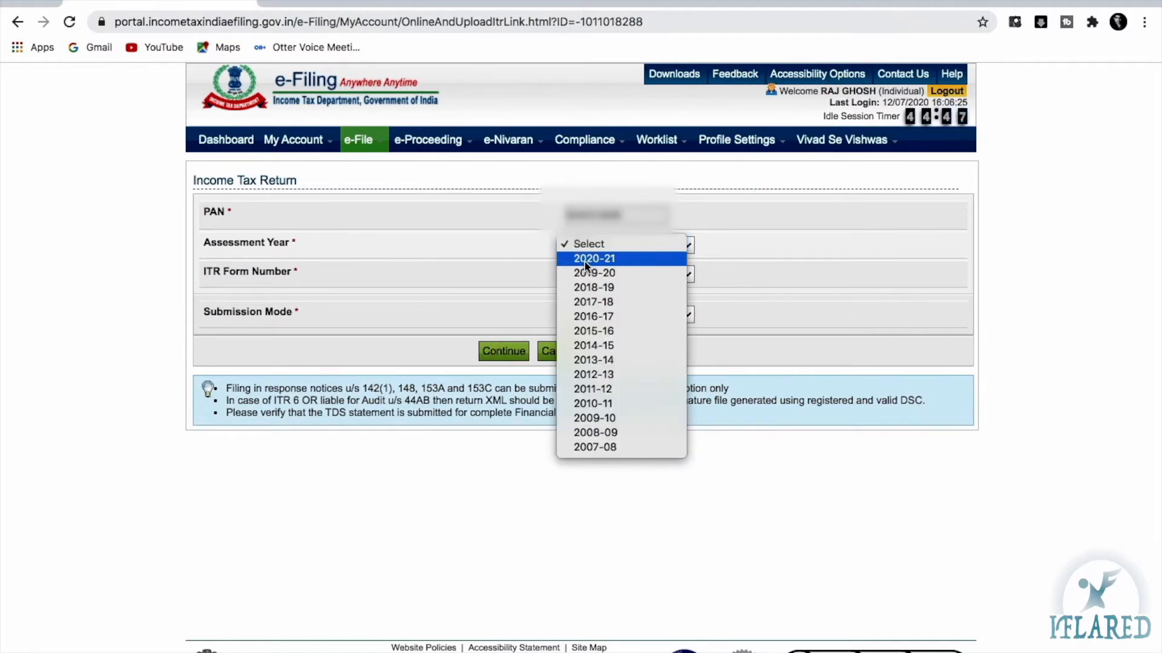
click(600, 259)
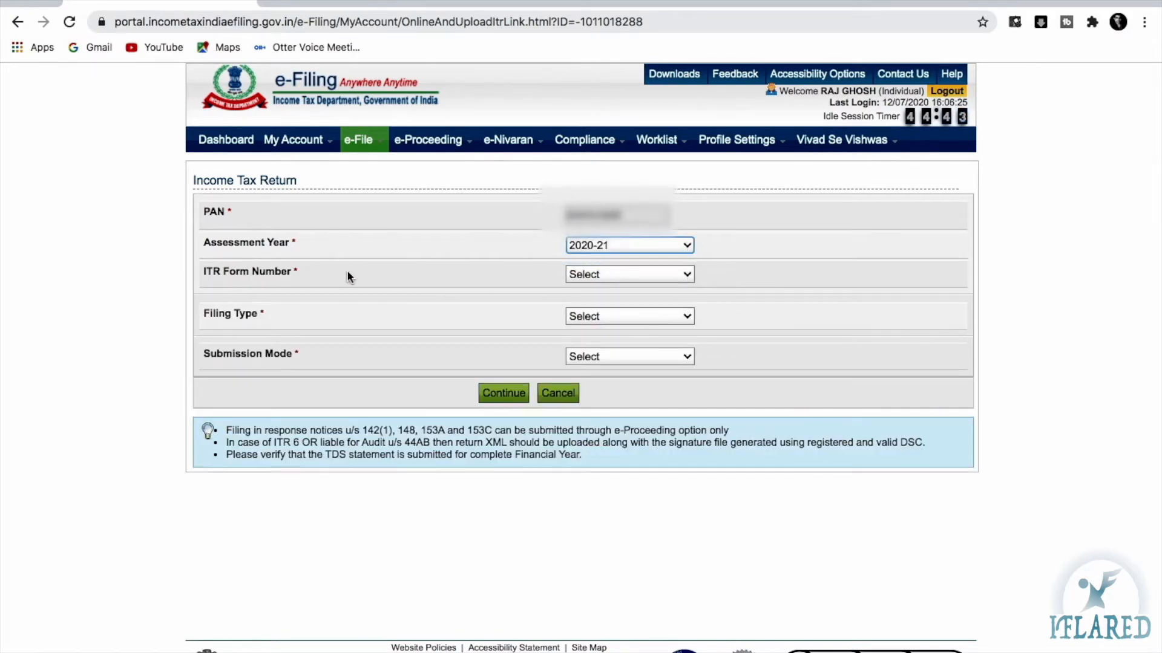
click(590, 275)
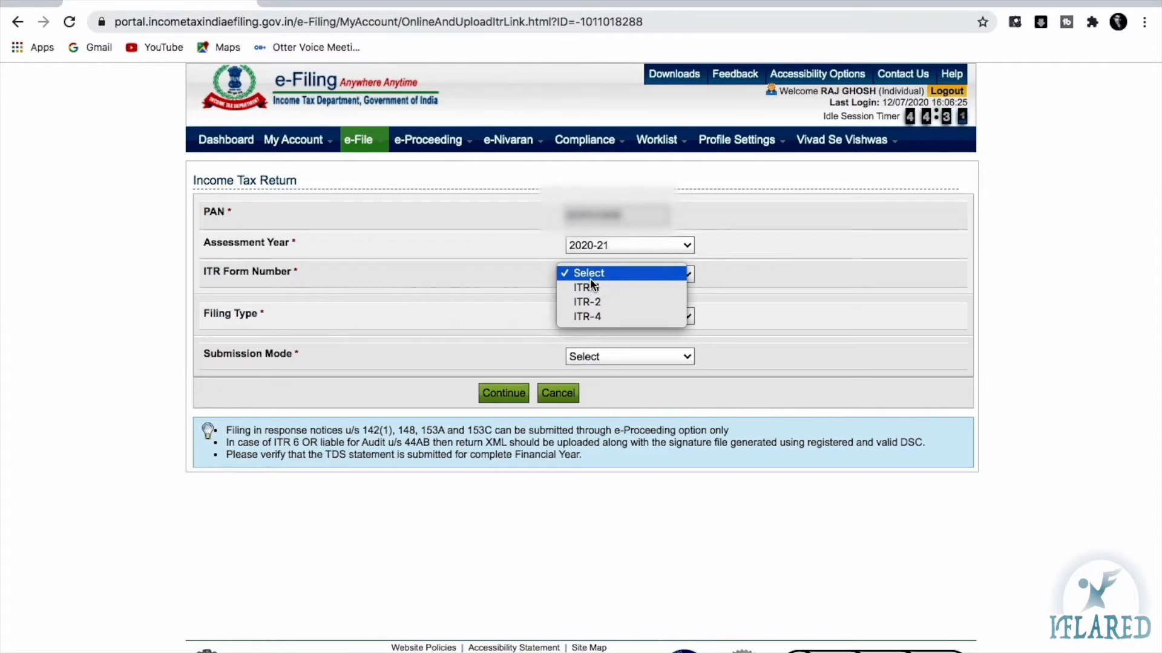
click(587, 288)
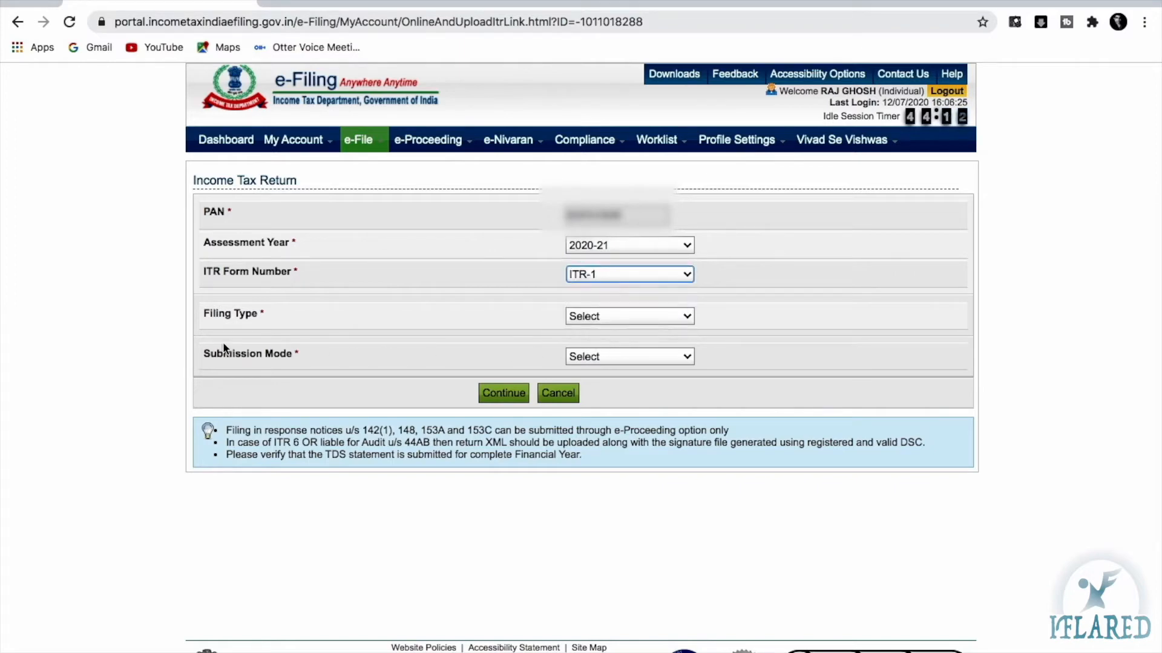
click(605, 351)
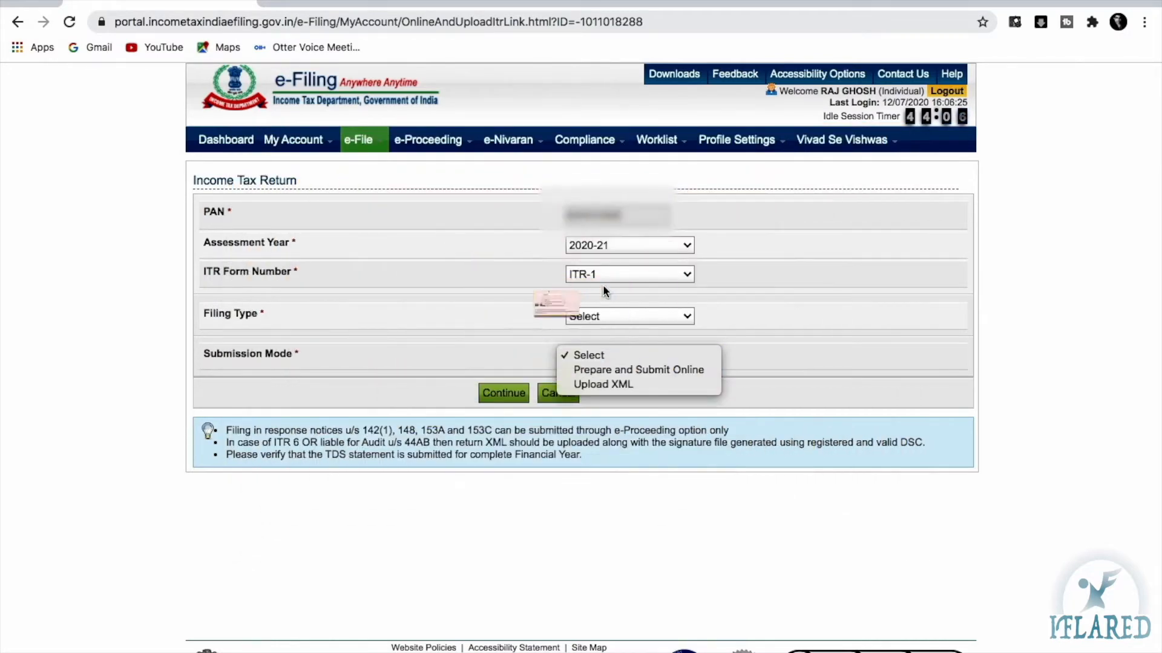
click(578, 271)
Check ITR-2's submission modes, then return to ITR-1 with Prepare and Submit Online
click(578, 271)
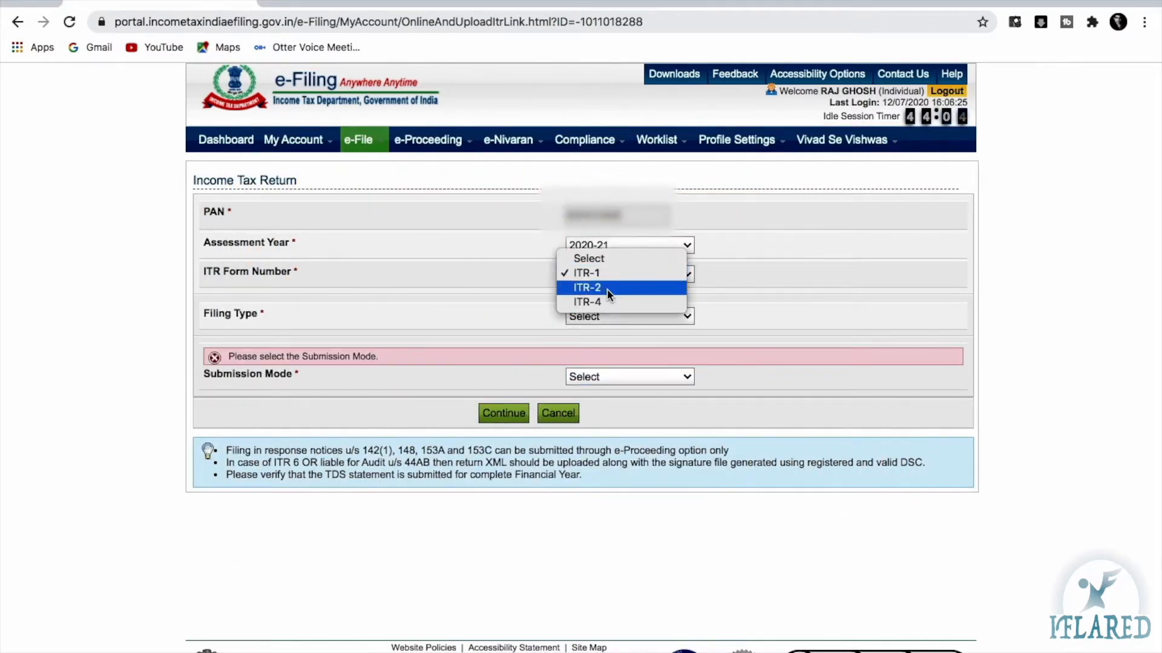
click(603, 288)
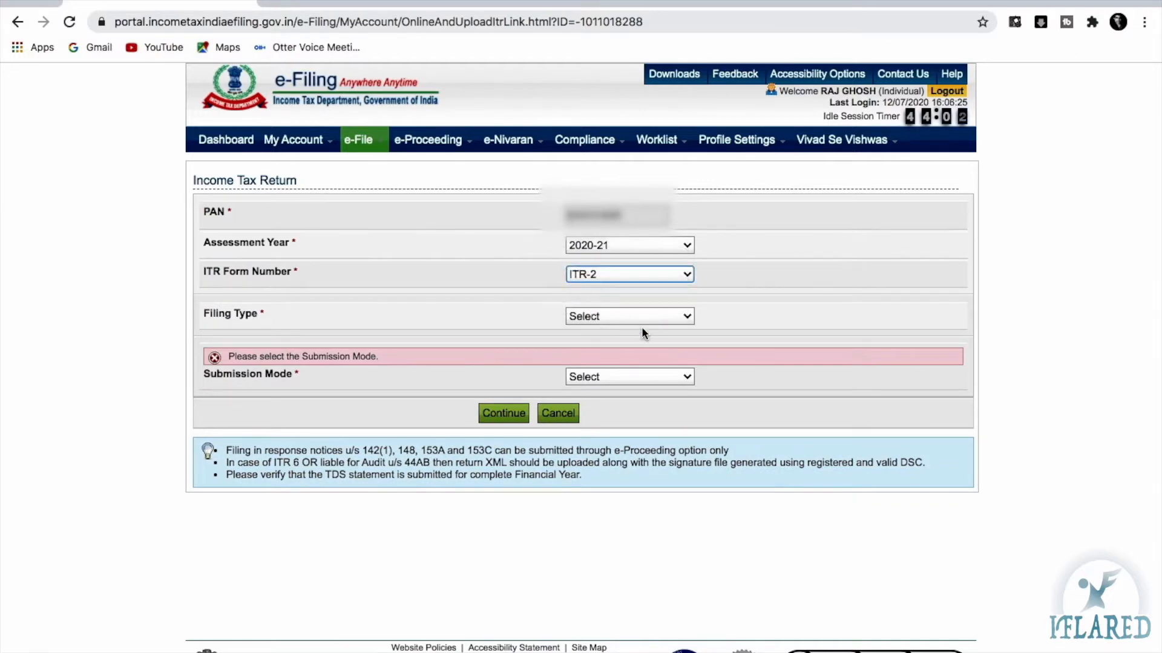
click(595, 382)
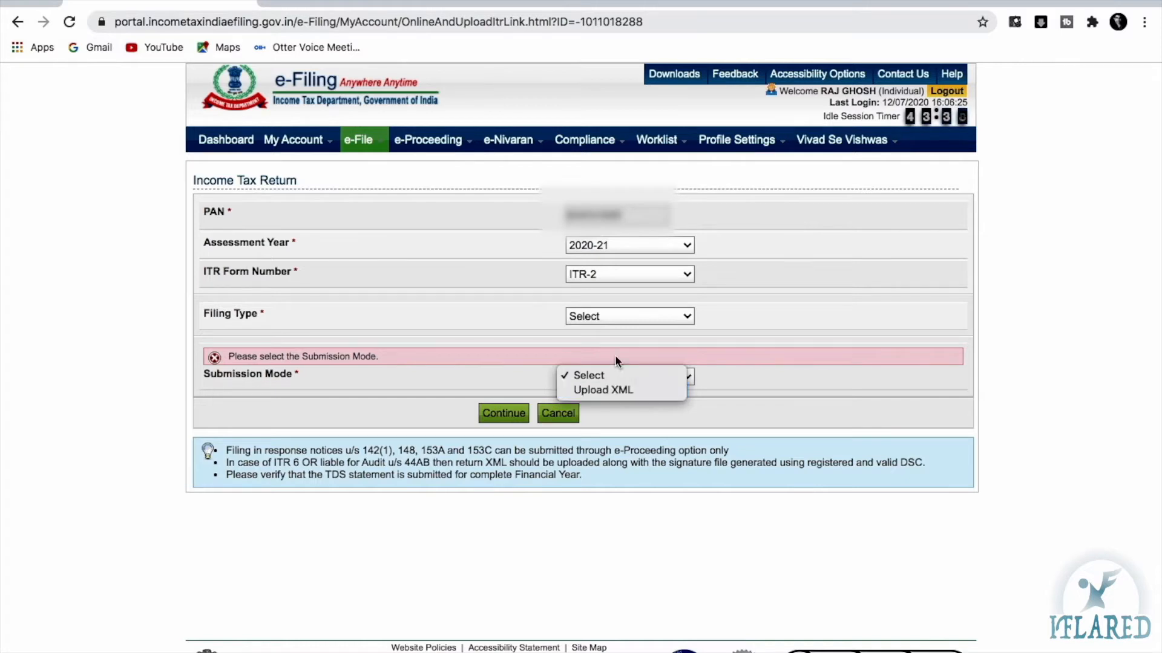
click(592, 274)
click(593, 275)
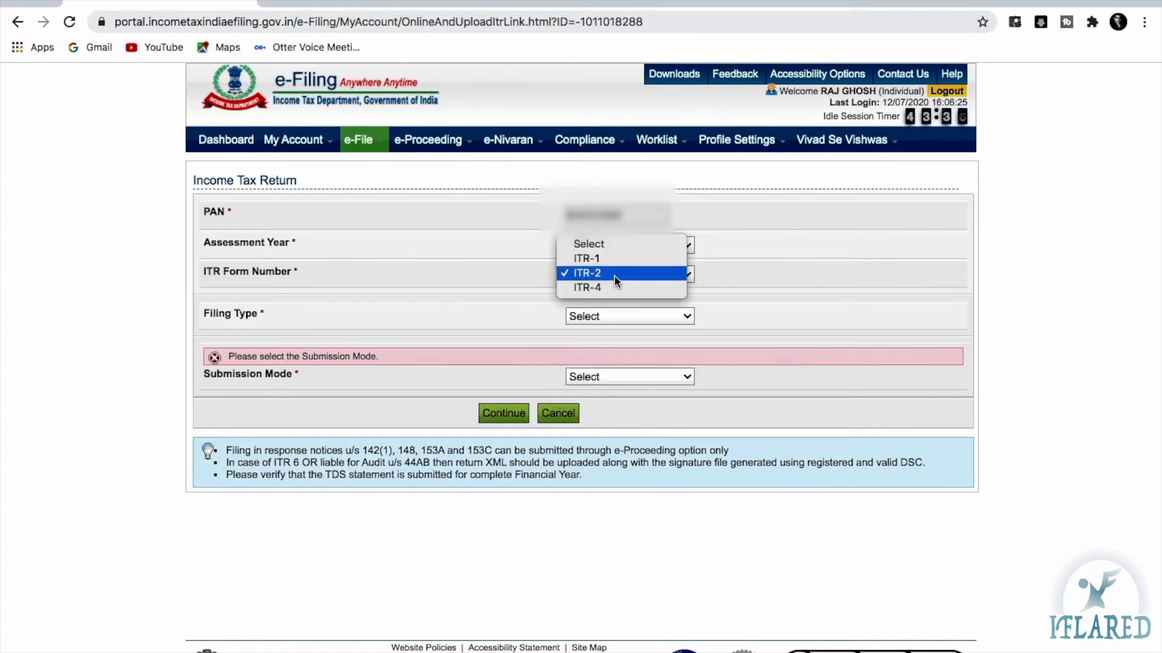
click(597, 259)
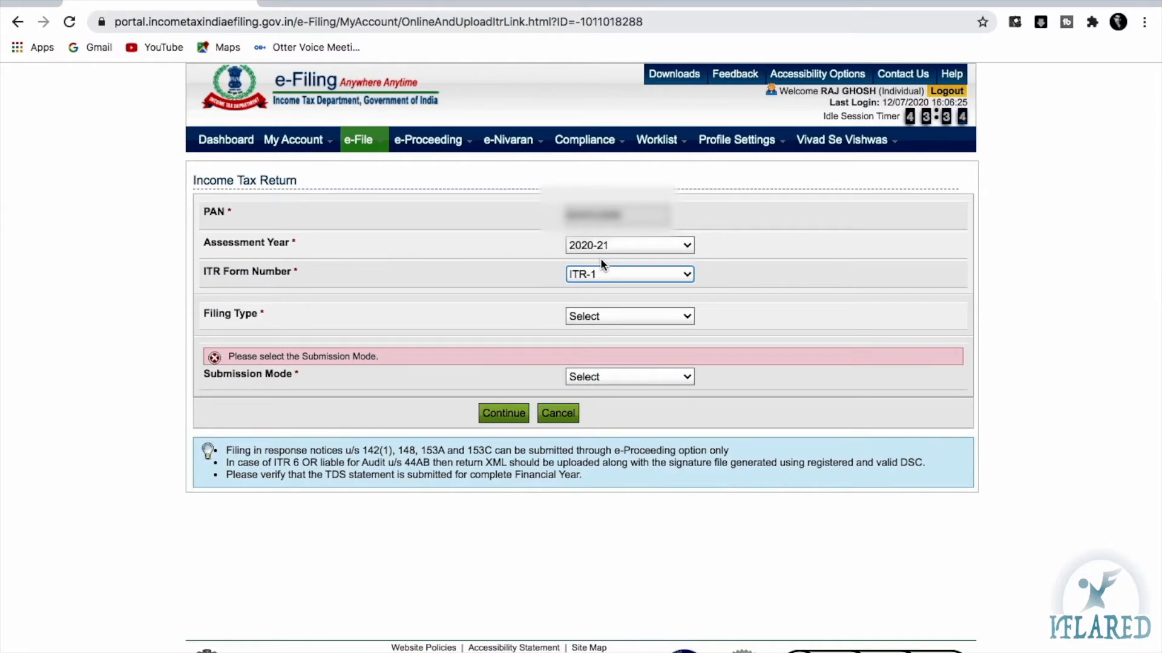
click(605, 376)
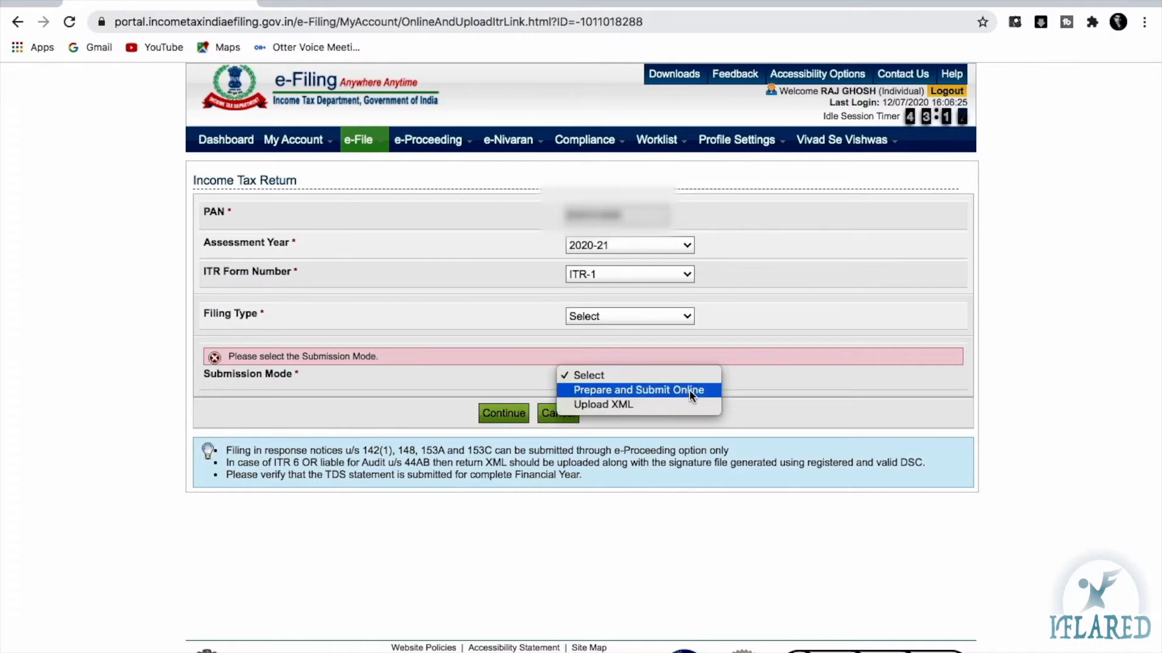
click(623, 396)
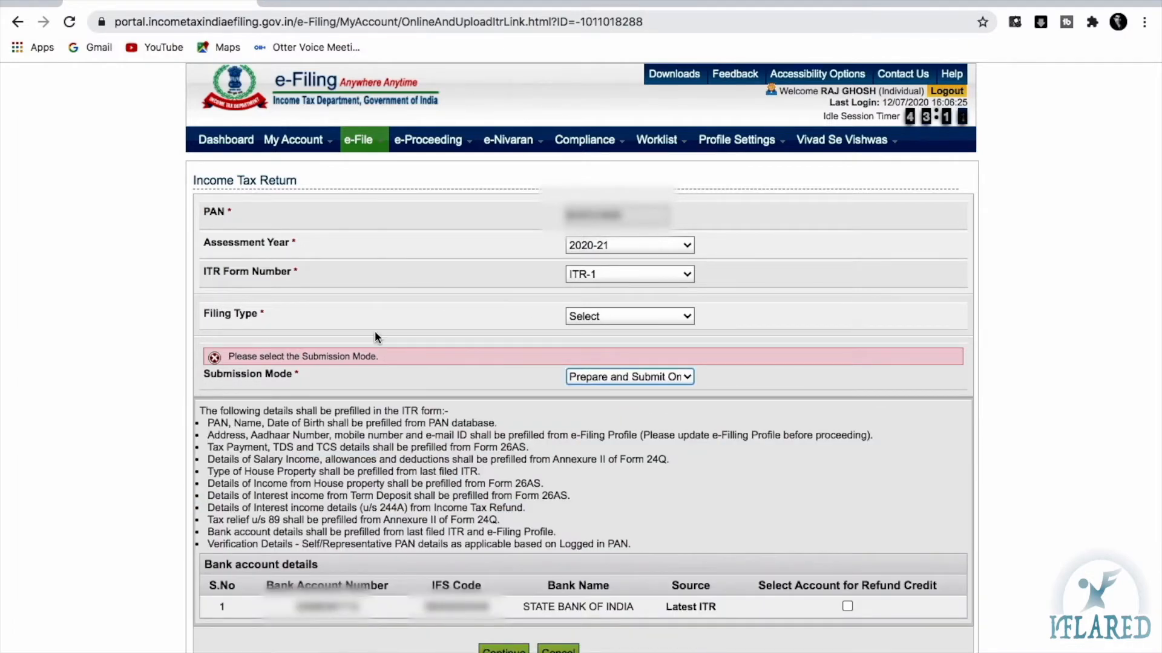
Choose Original/Revised Return filed online, select the refund bank account, and continue
click(642, 317)
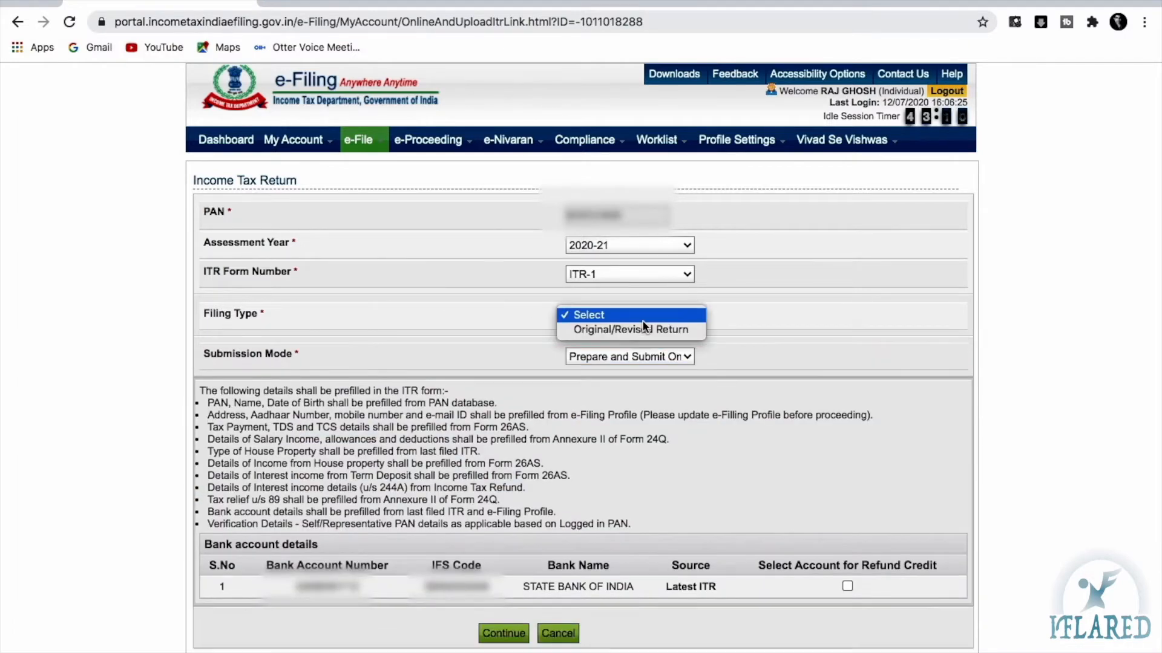
click(607, 330)
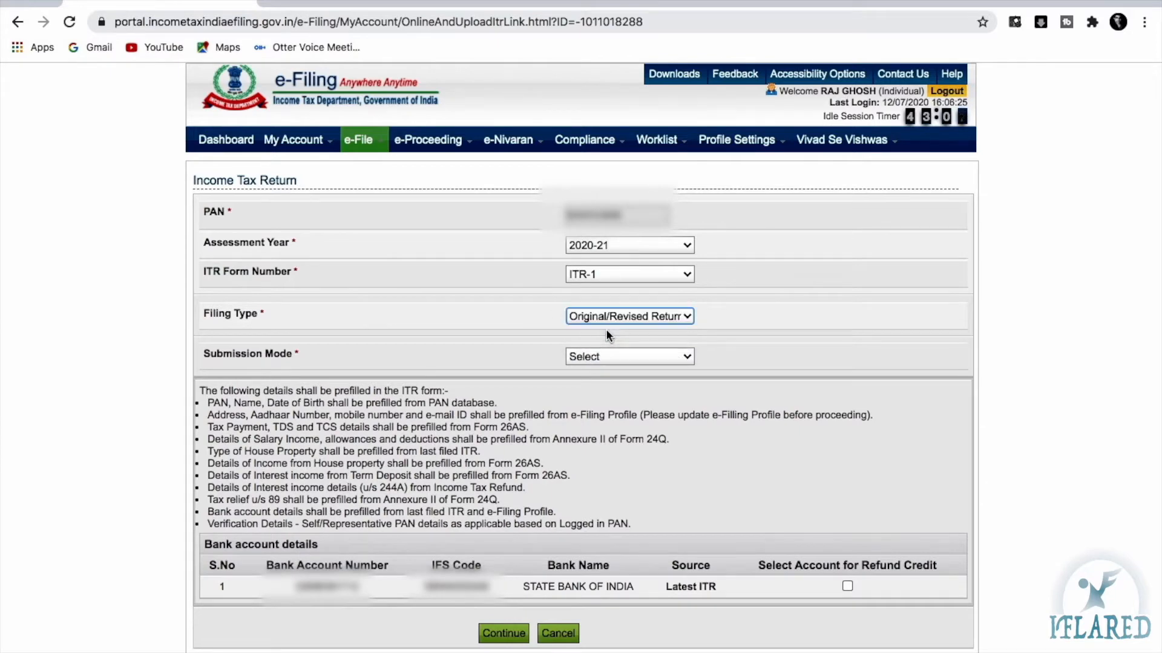
click(623, 357)
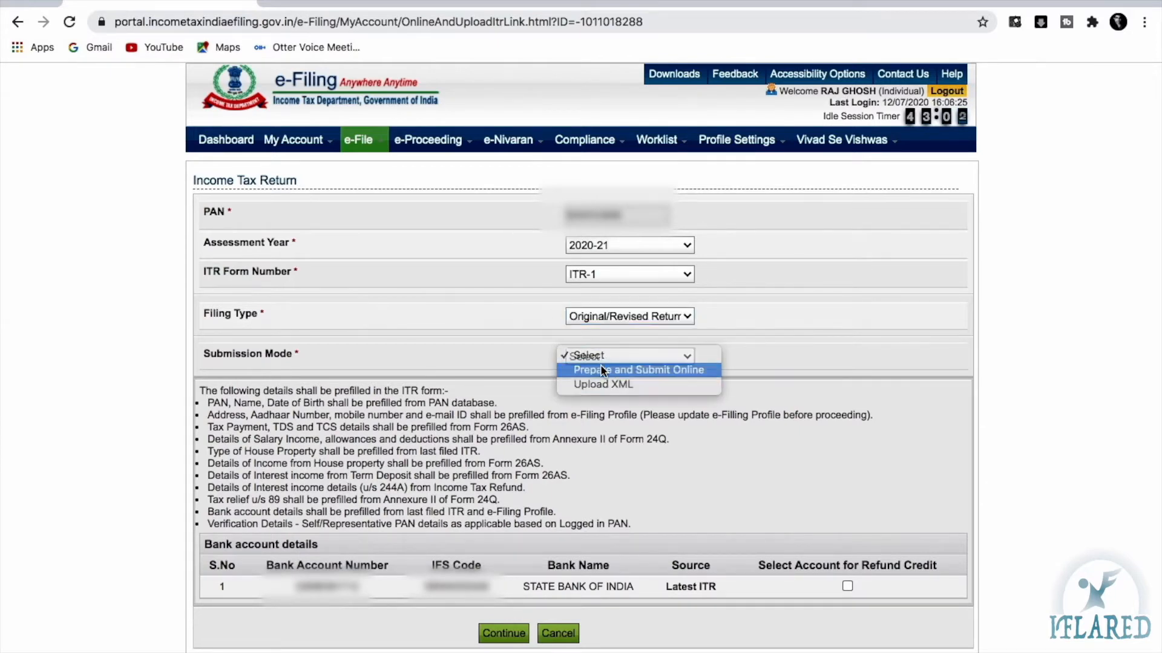
click(599, 370)
scroll(787, 454, down, 2)
click(847, 484)
click(490, 534)
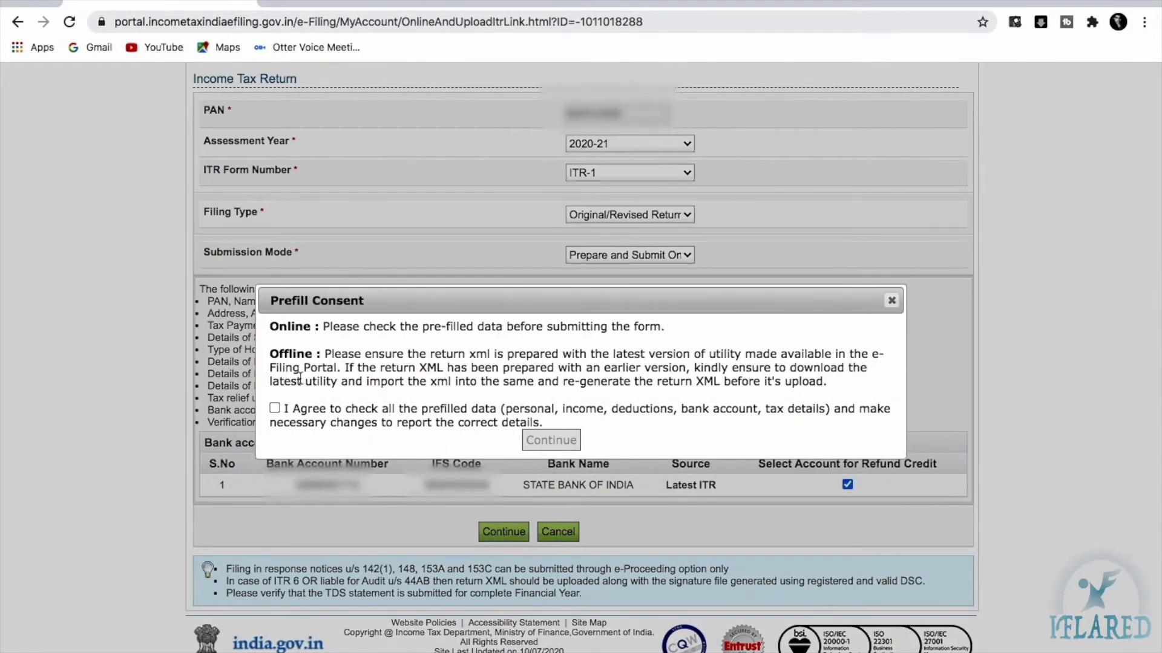
Agree to the prefill consent, continue to ITR-1 Sahaj, and scroll through its instructions
click(274, 409)
click(539, 441)
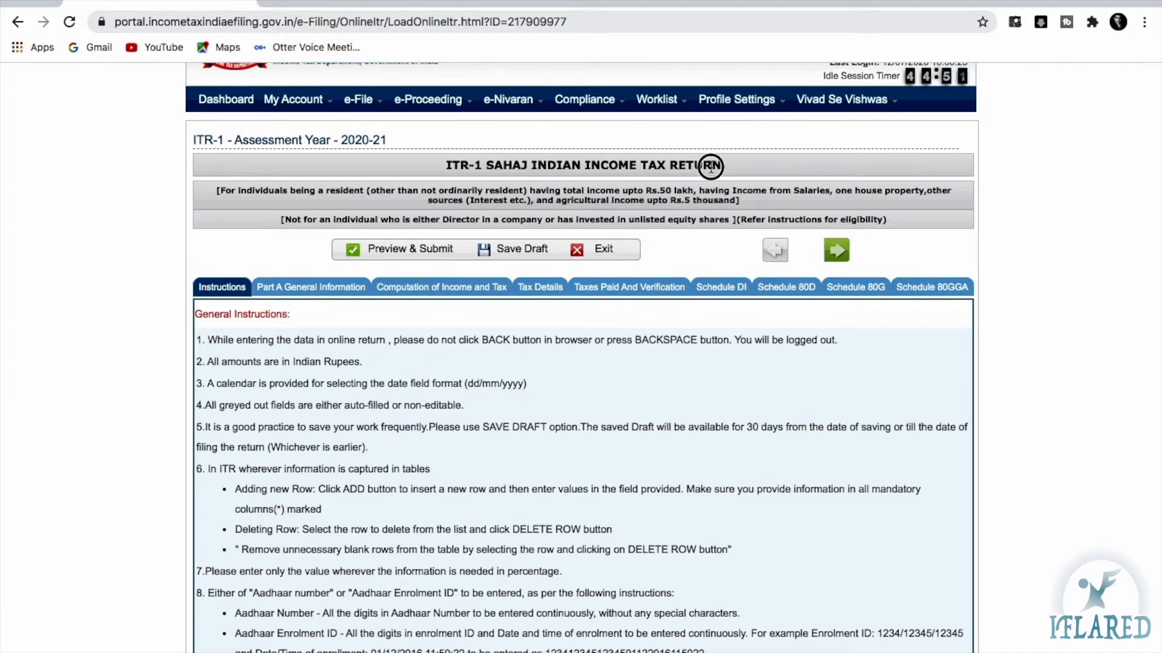
scroll(442, 115, down, 1)
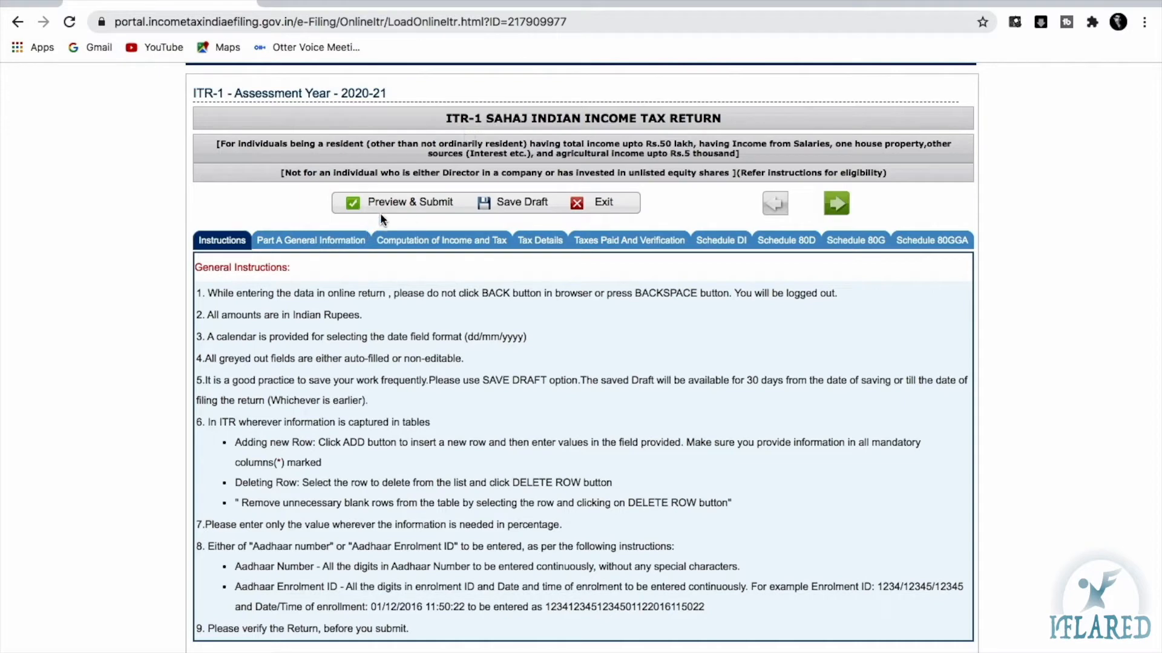
scroll(282, 457, down, 3)
scroll(273, 417, up, 1)
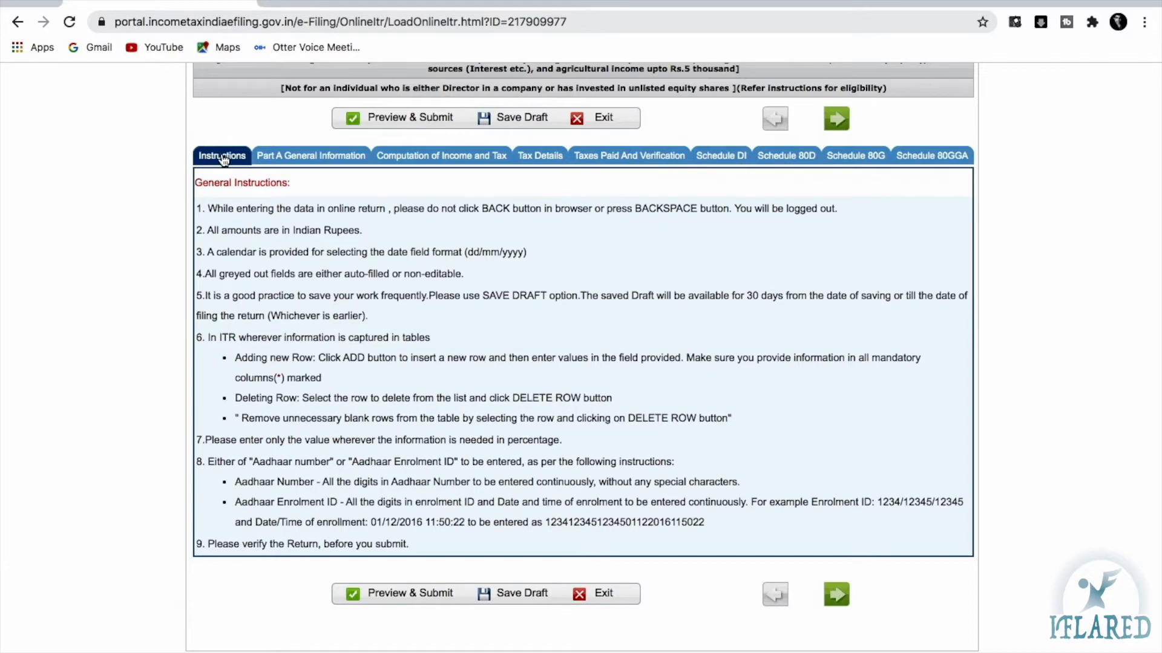
scroll(230, 170, up, 2)
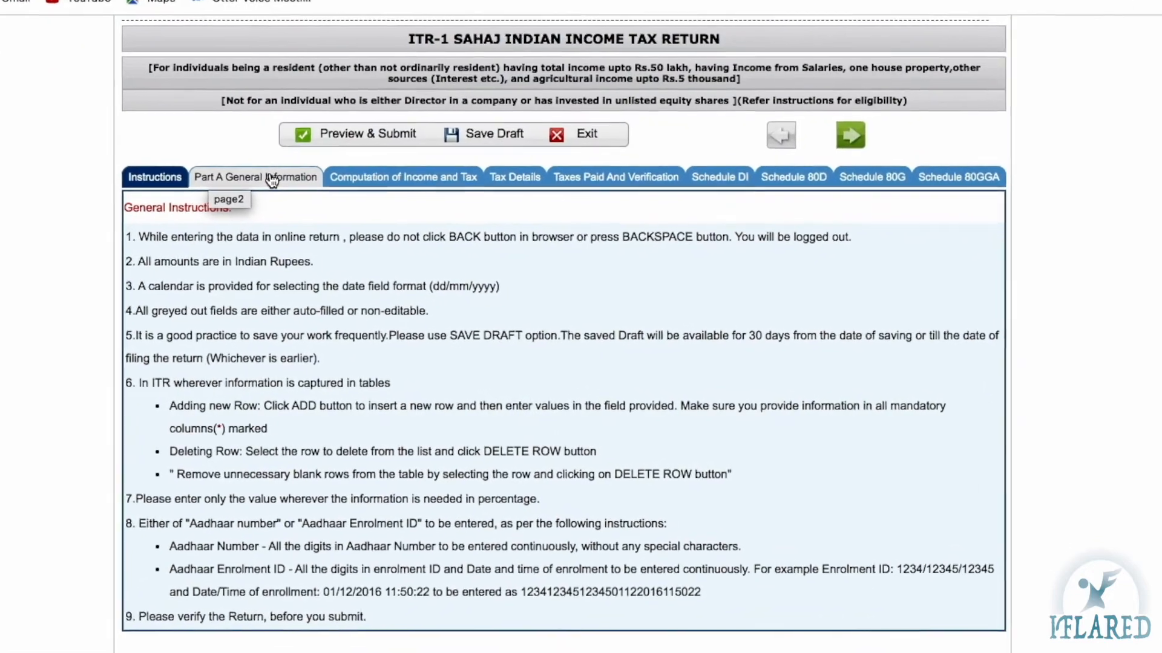
Open Part A General Information and review the prefilled last name and Aadhaar fields
click(269, 177)
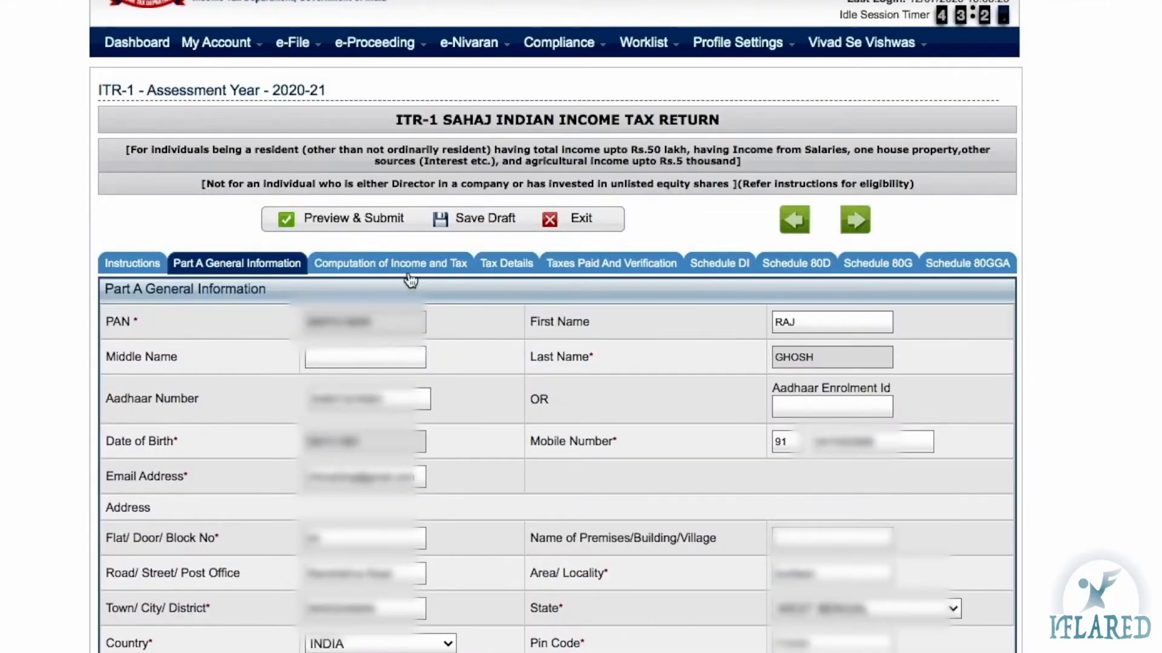
scroll(413, 306, down, 3)
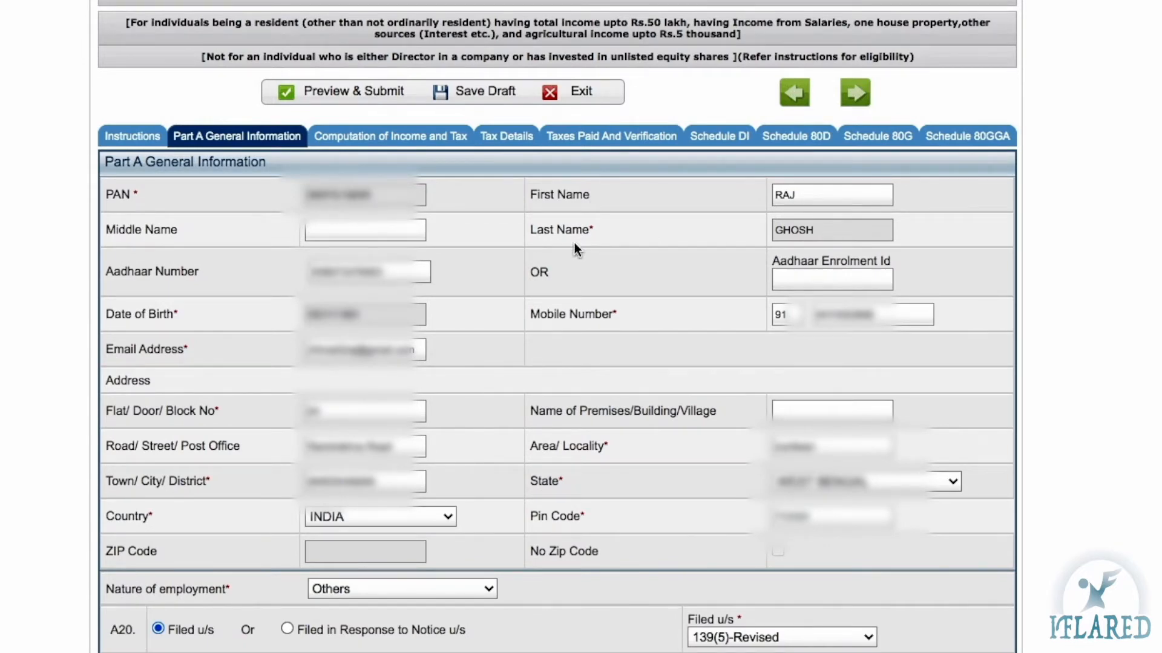
click(786, 239)
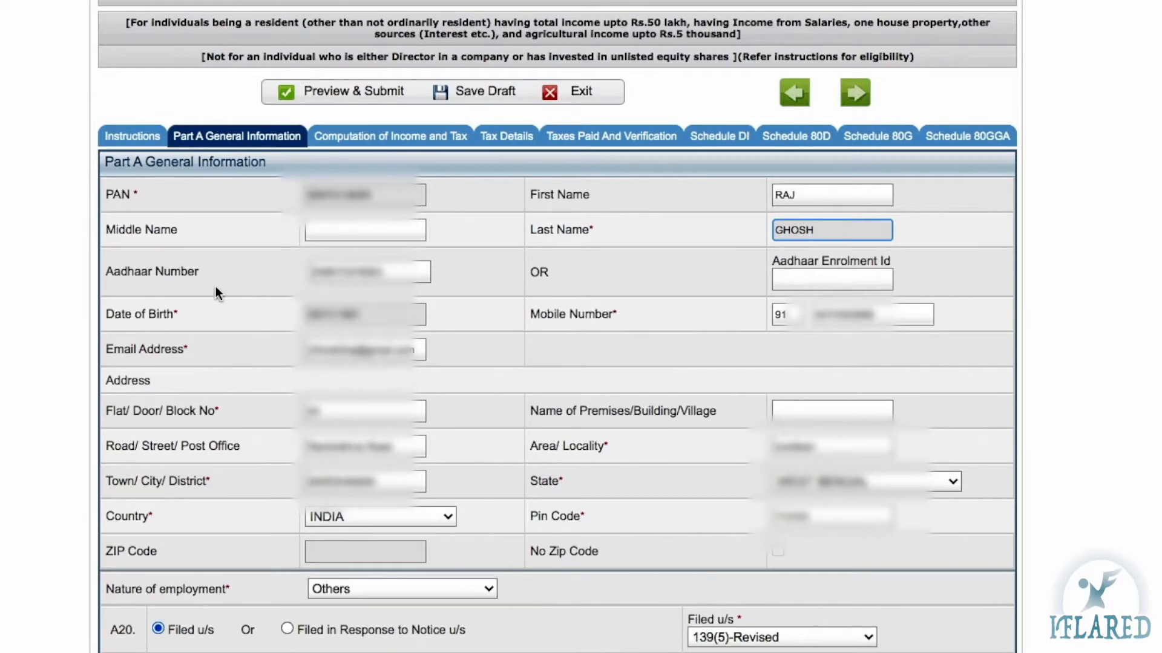
click(404, 274)
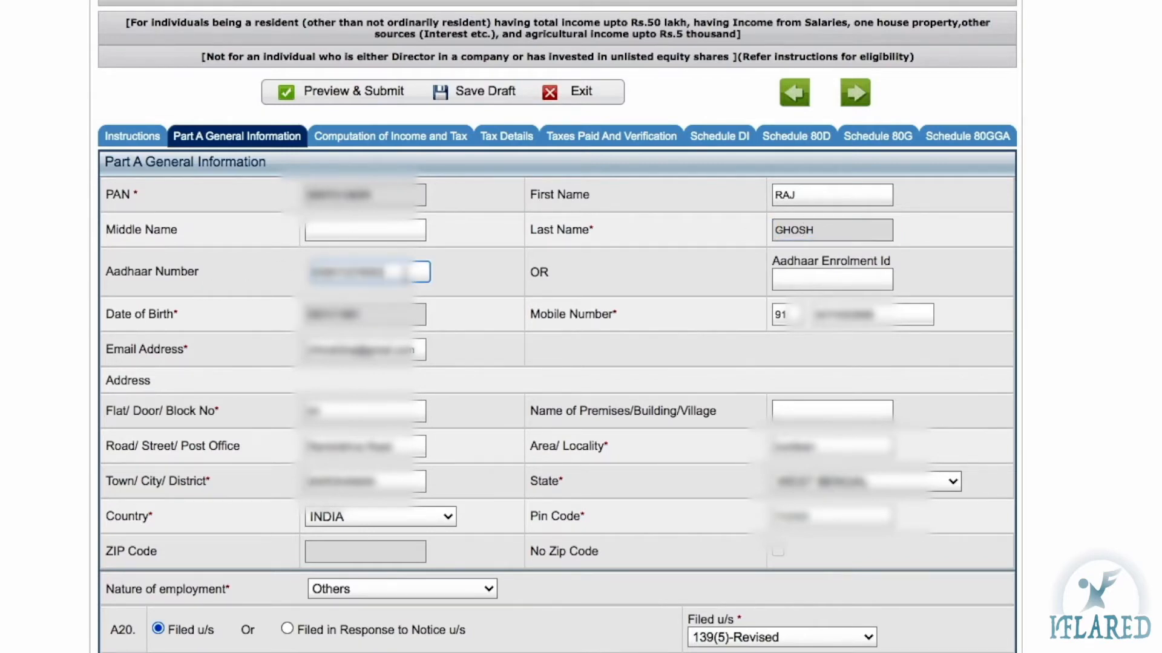
scroll(425, 290, up, 2)
scroll(354, 383, down, 3)
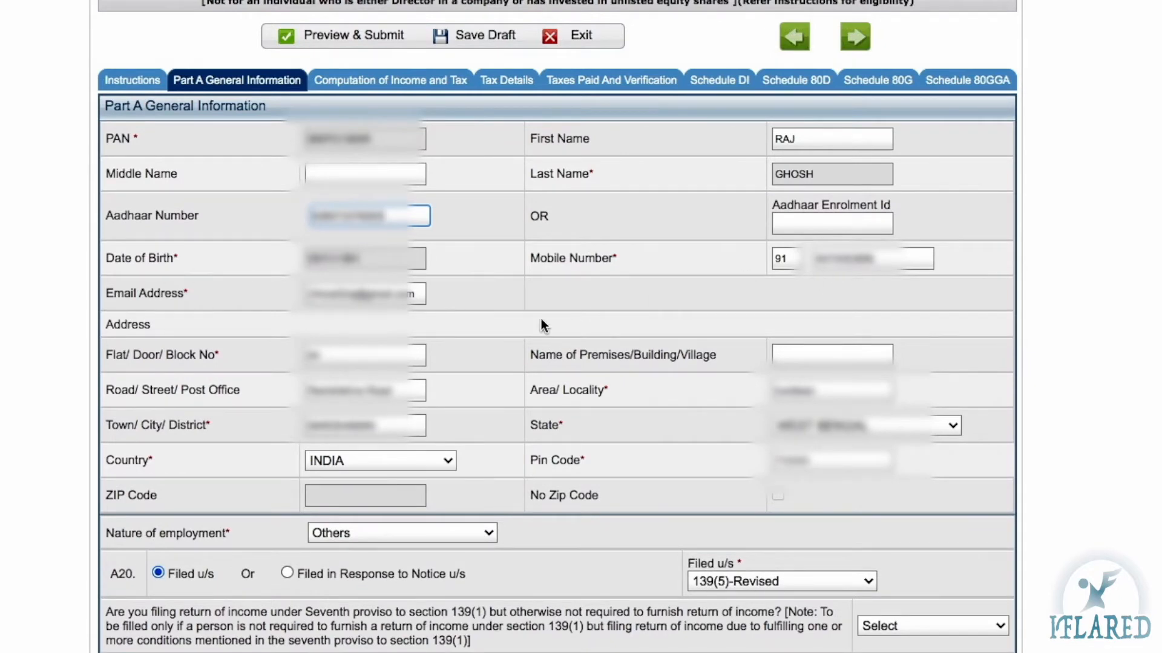
scroll(387, 299, down, 2)
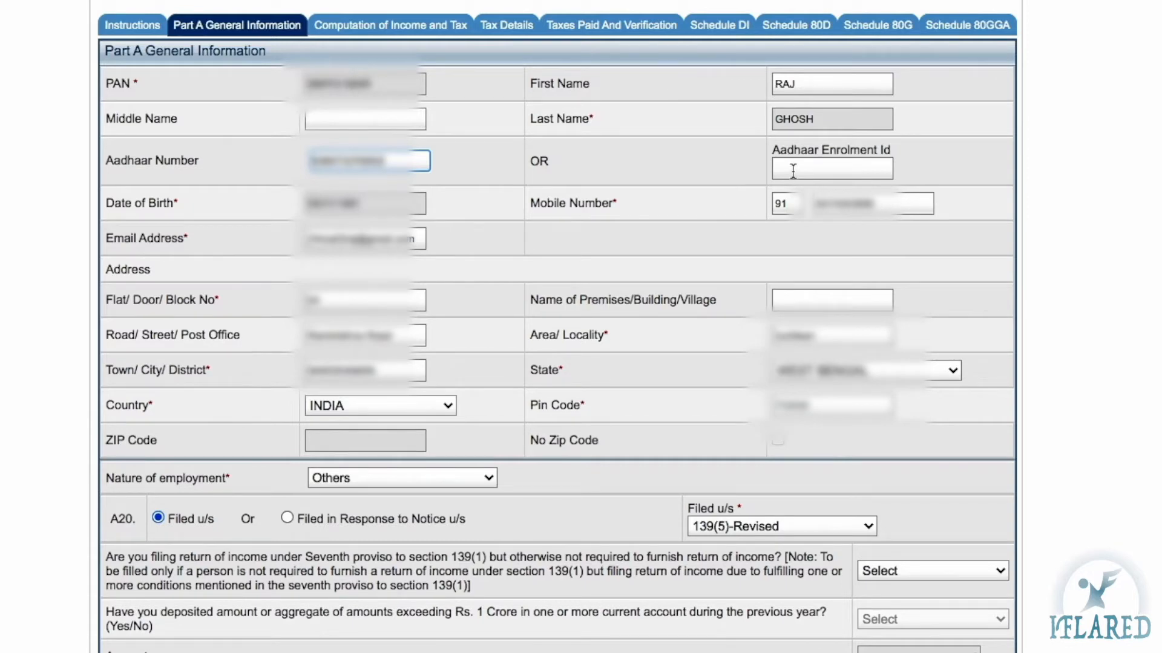
scroll(468, 388, down, 2)
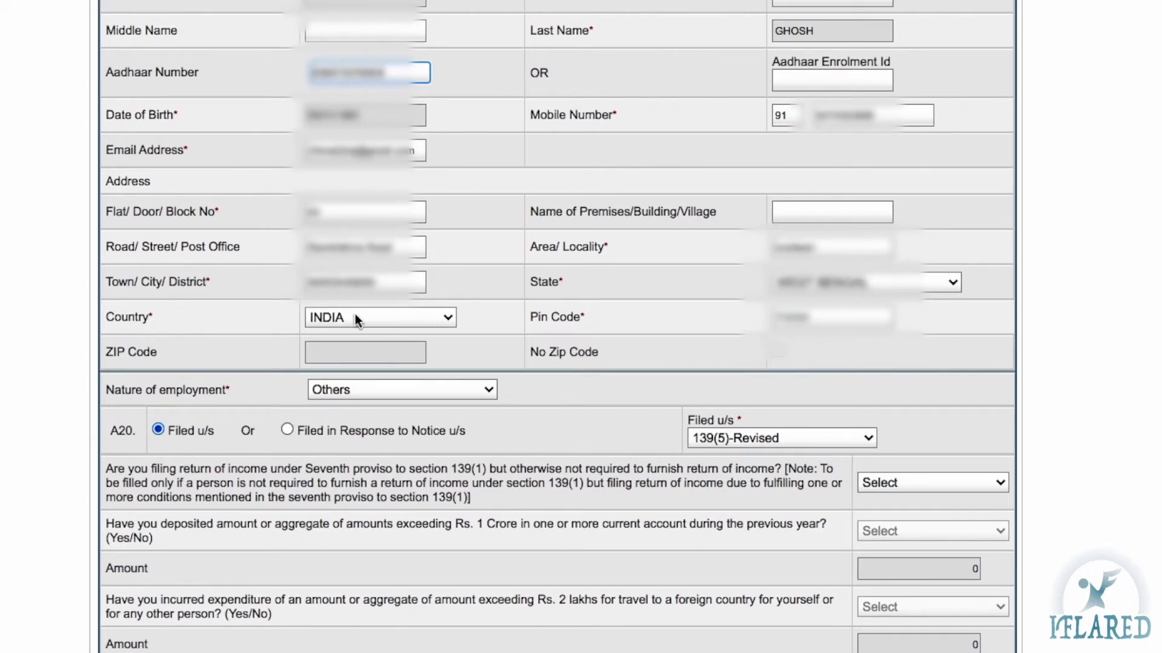
Keep INDIA as the country and scroll further down the form
click(443, 317)
click(443, 318)
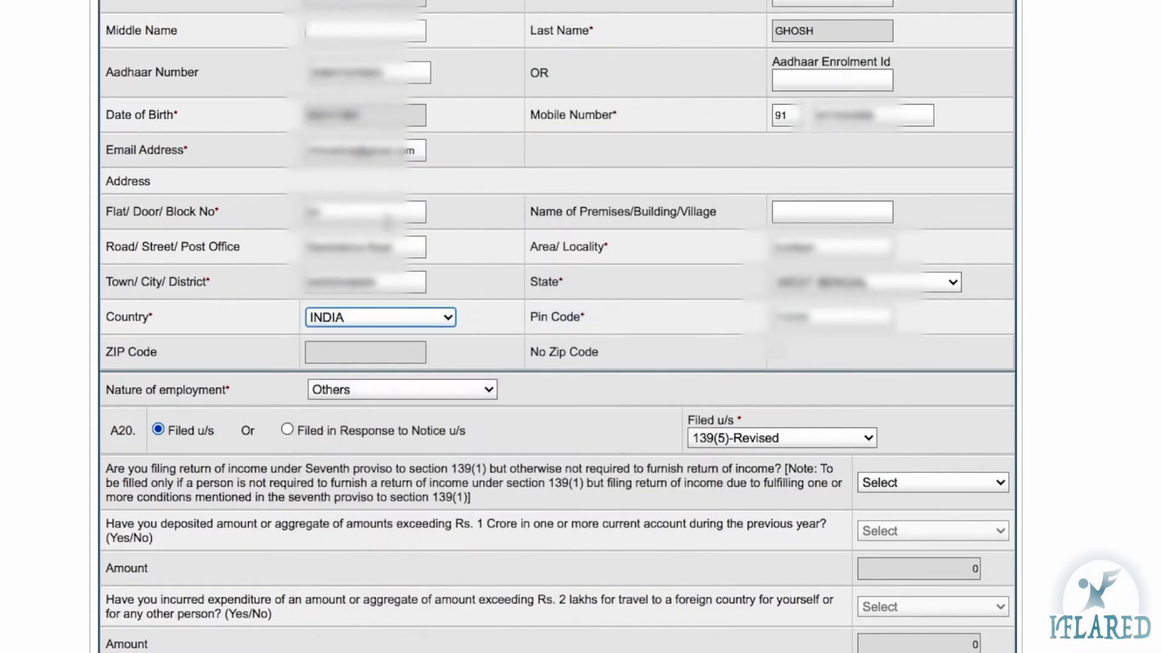
scroll(521, 290, down, 5)
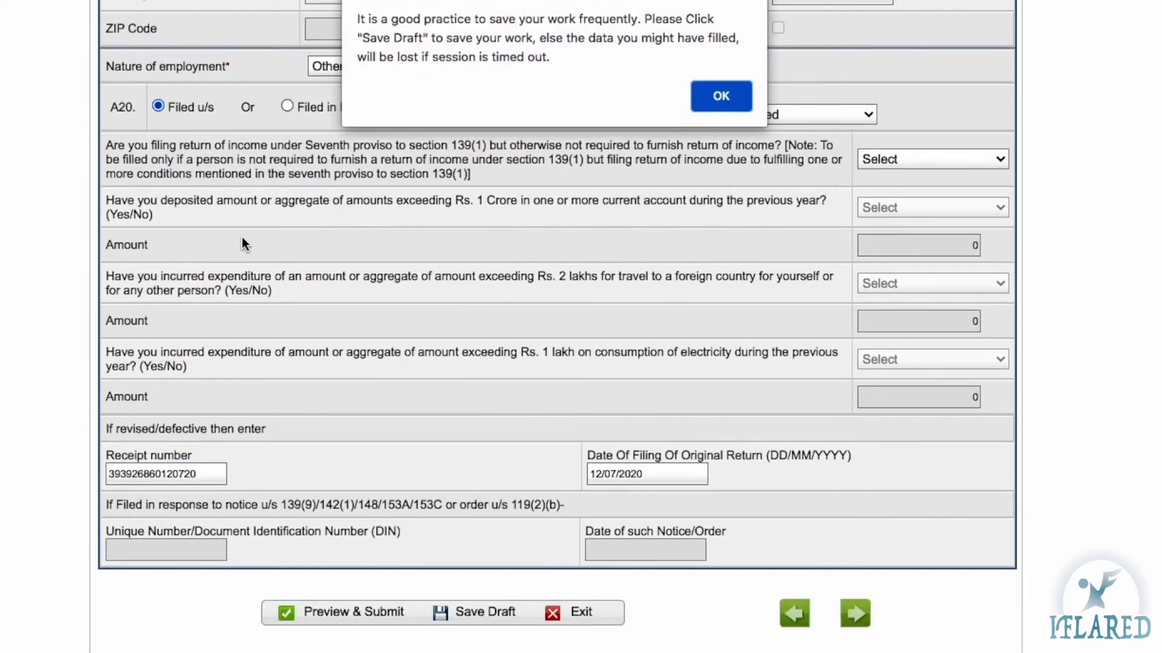
Close the Save Draft reminder and scroll back through Part A General Information
click(720, 101)
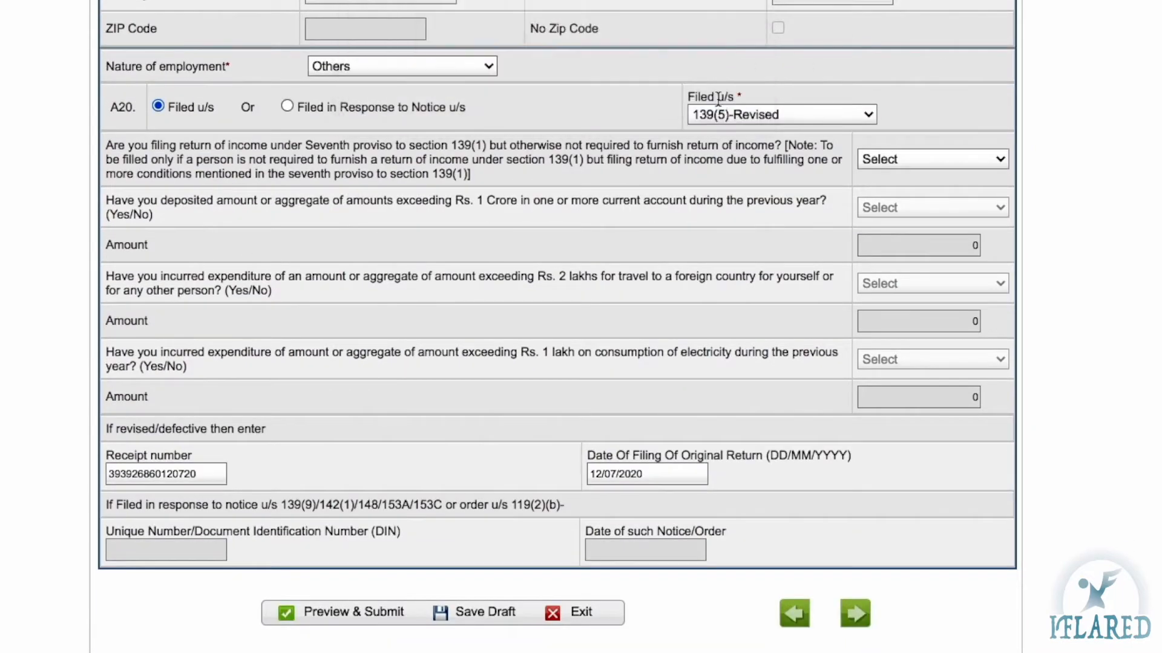
scroll(718, 99, up, 1)
scroll(718, 99, up, 2)
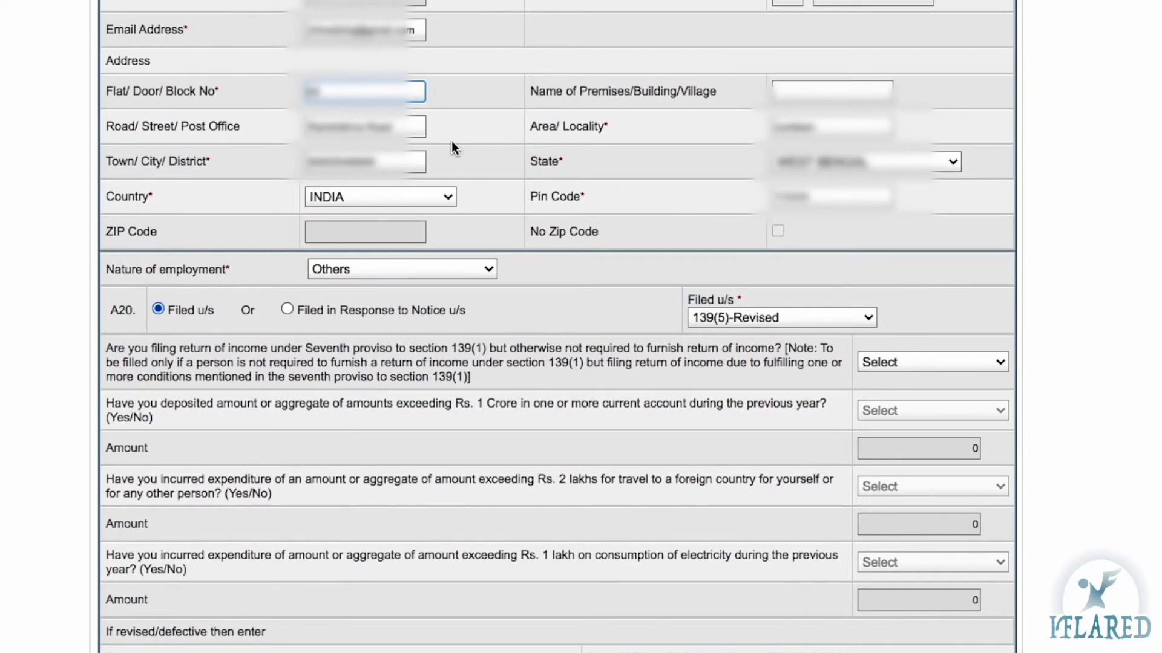
scroll(585, 413, up, 7)
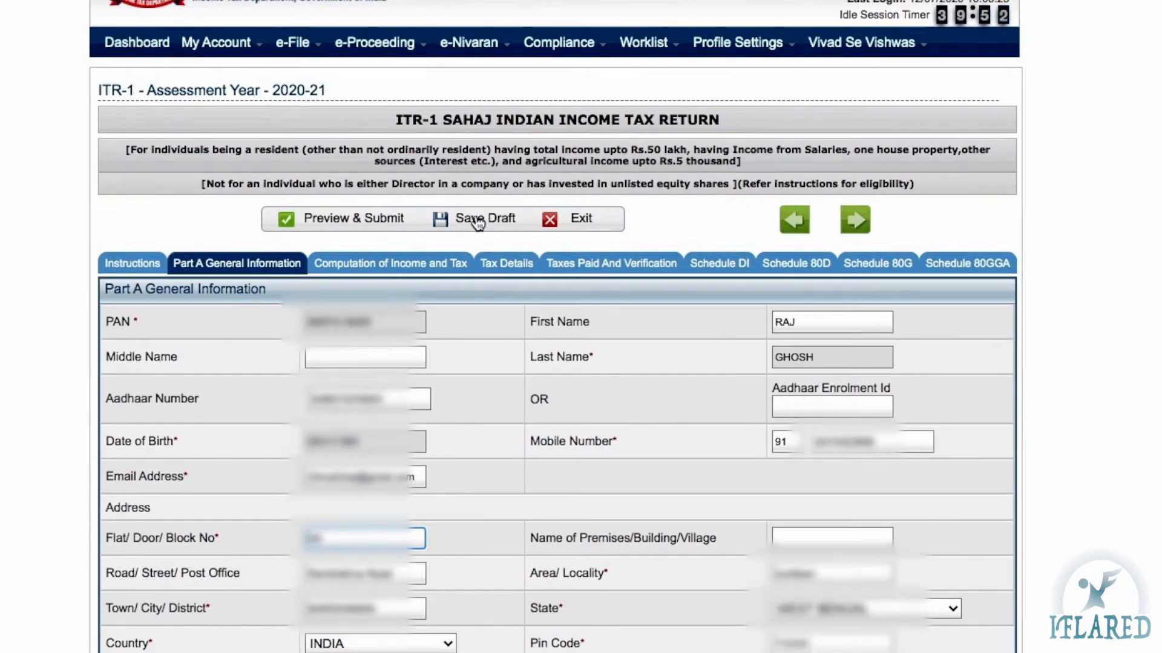
scroll(544, 364, down, 2)
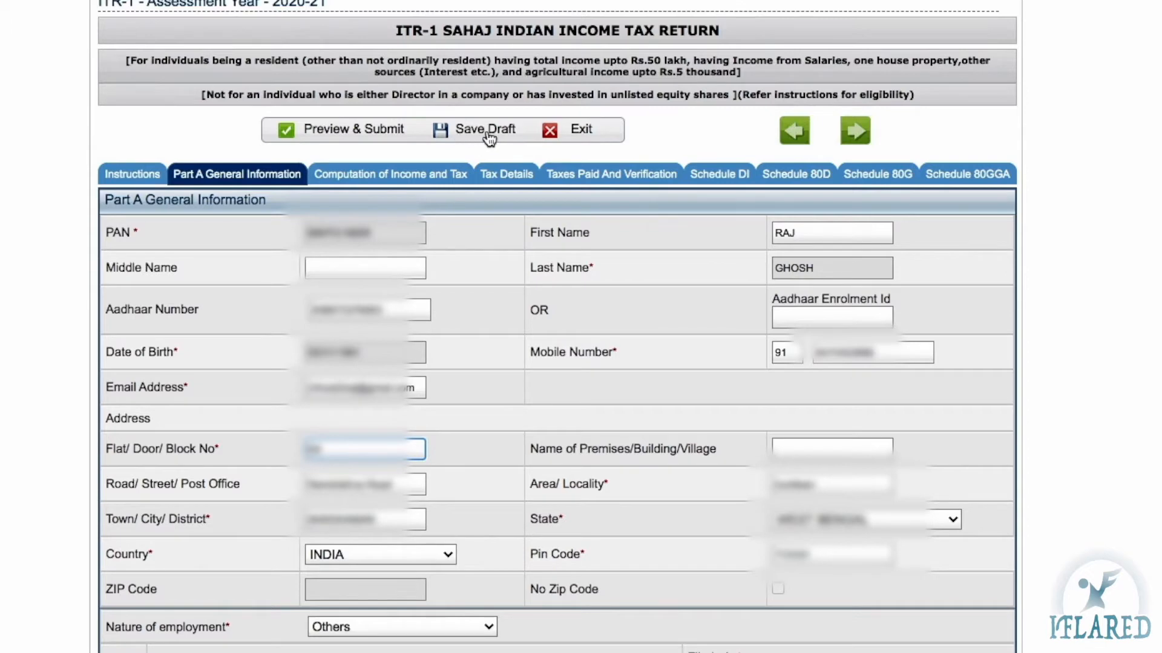
scroll(432, 217, down, 1)
scroll(430, 209, down, 5)
scroll(420, 389, down, 5)
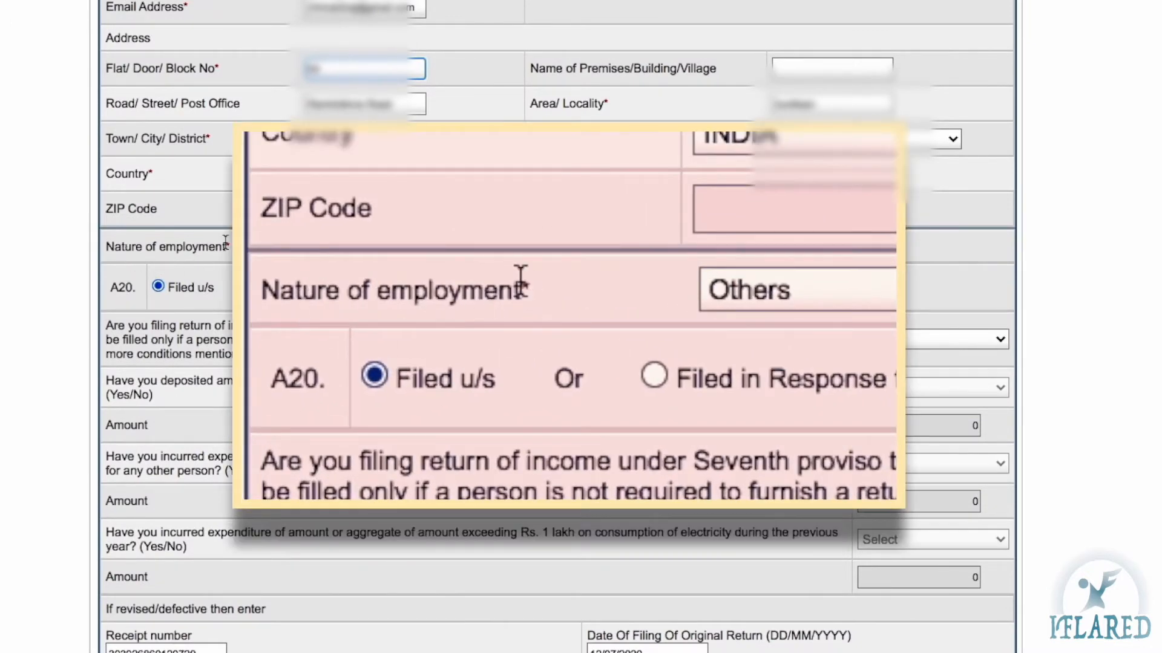
Keep nature of employment as Others and set Filed u/s to 139(1)-On or before due date
click(351, 246)
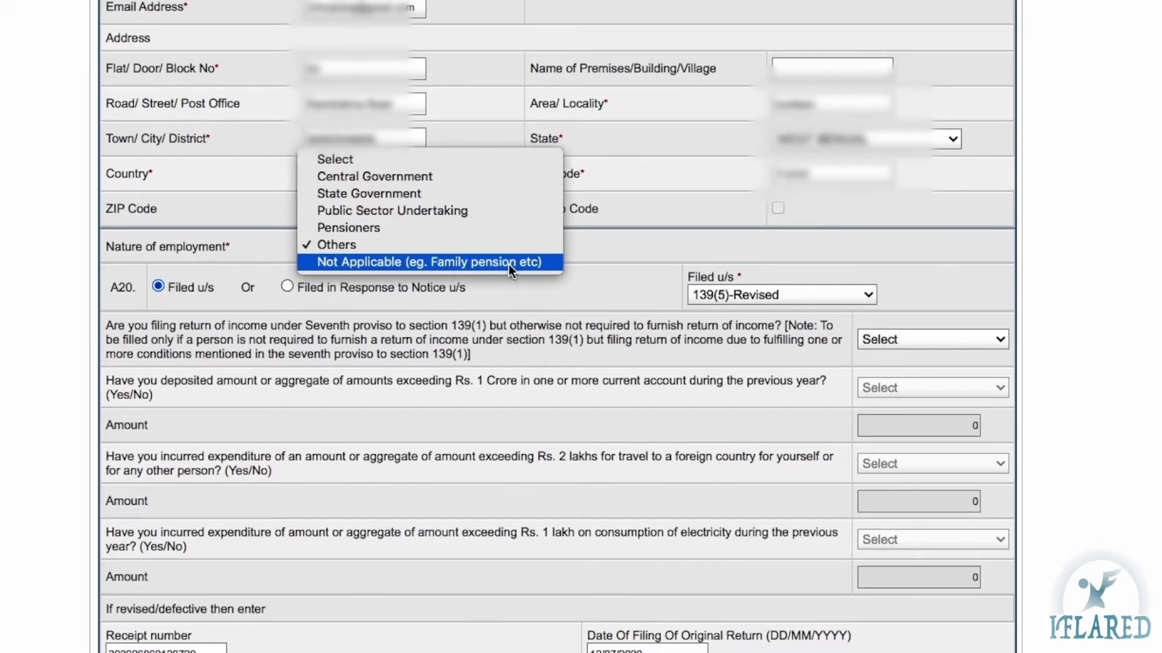
click(303, 340)
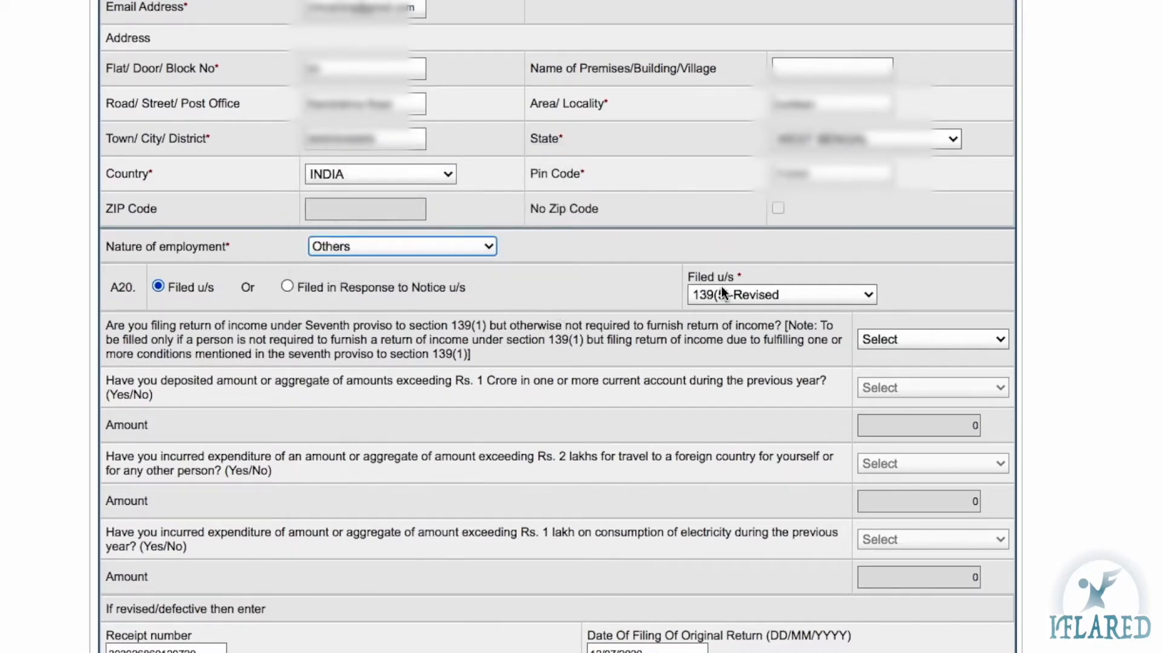
click(686, 278)
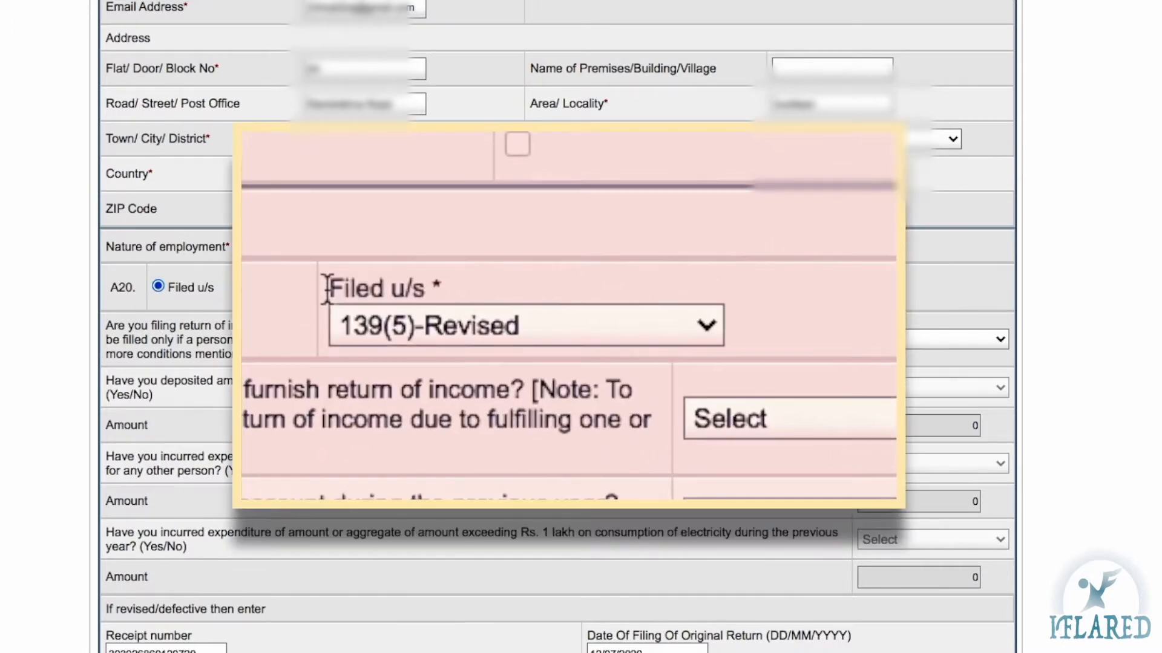
click(431, 319)
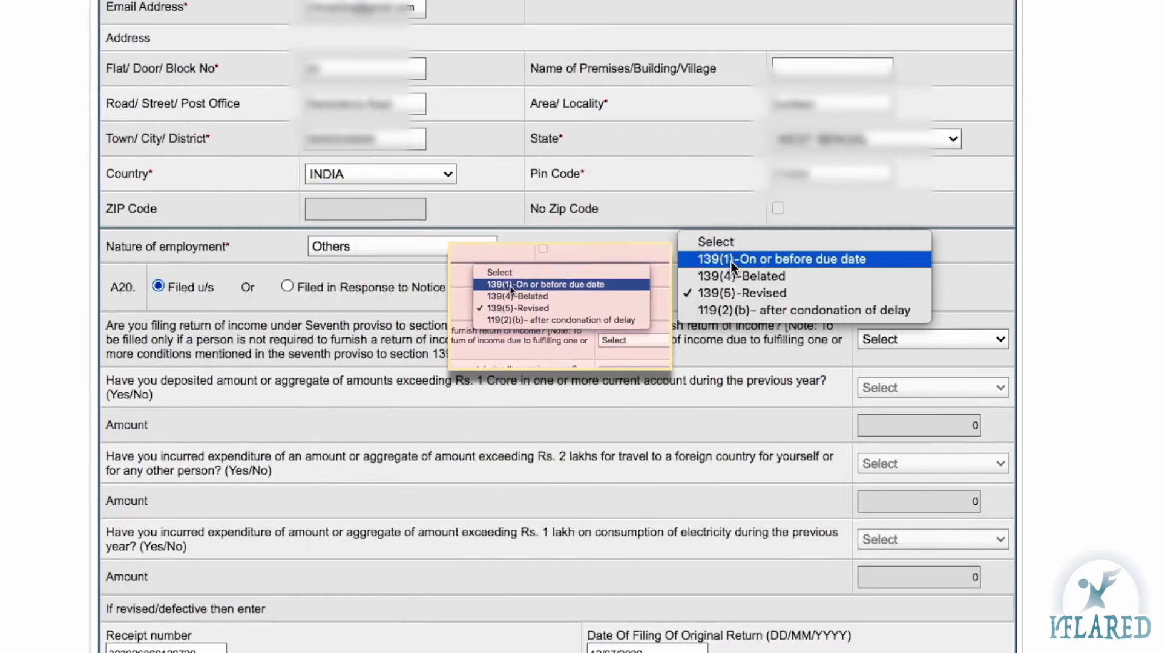
click(362, 264)
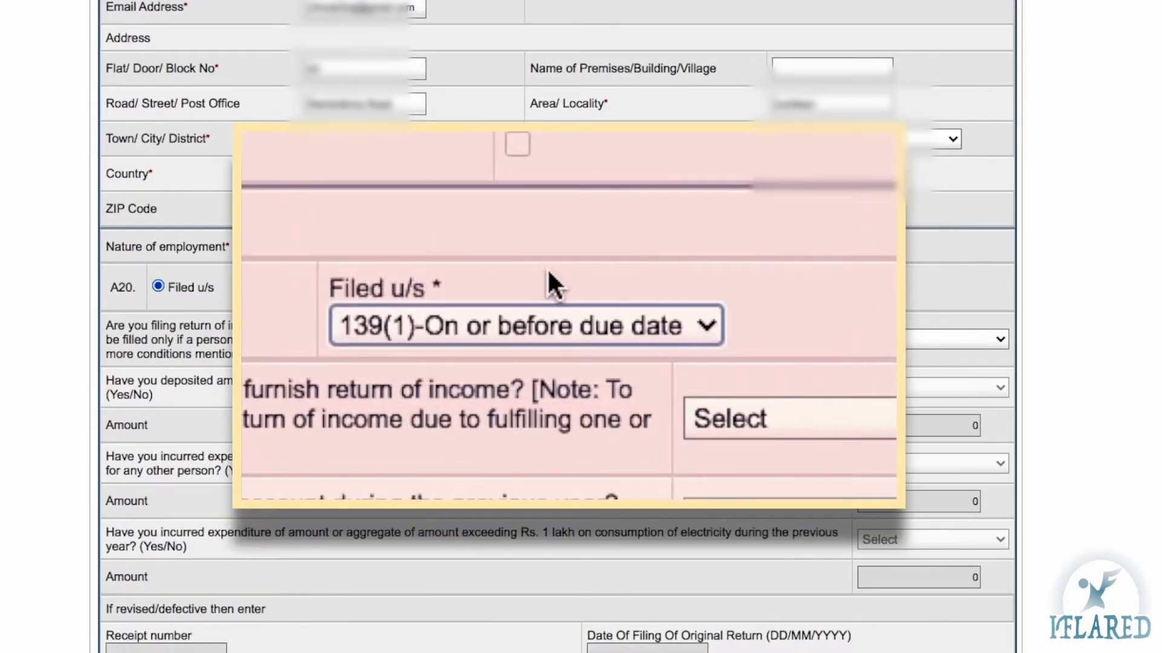
click(438, 338)
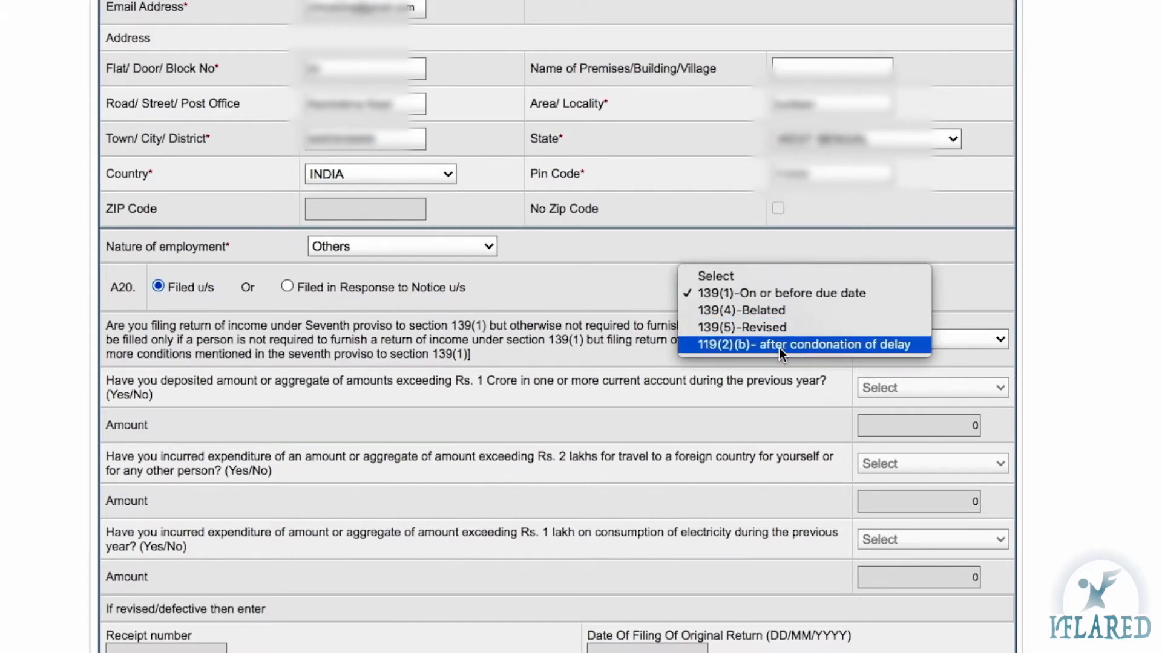
click(759, 295)
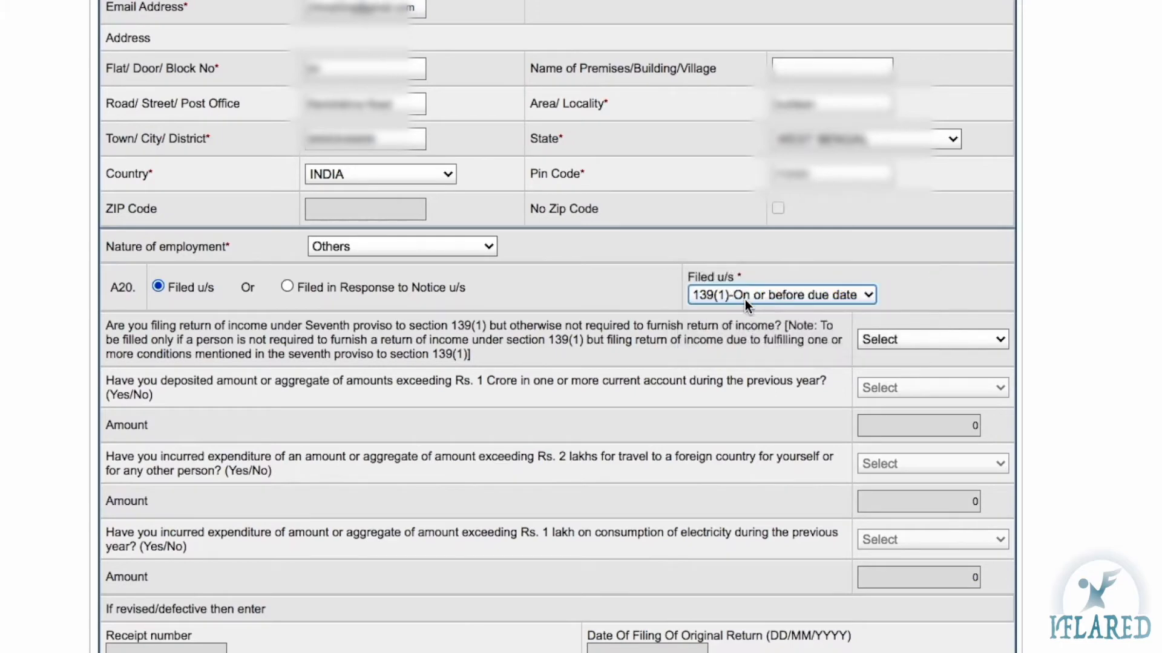
Answer NO to the seventh proviso to section 139(1) filing question
scroll(645, 331, down, 2)
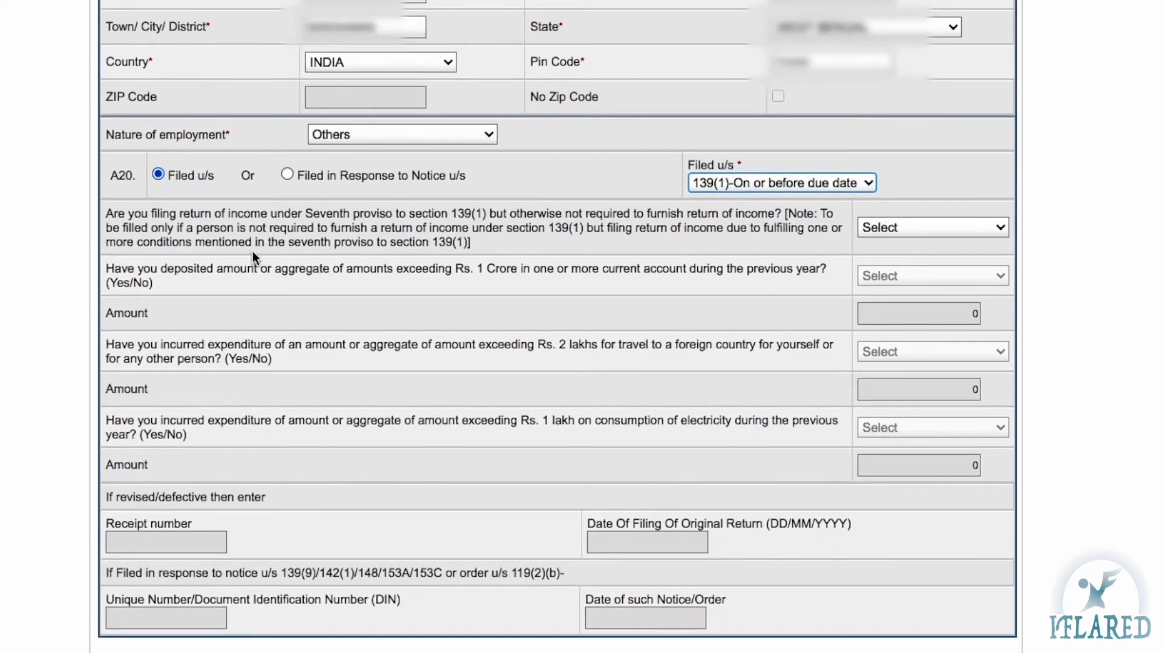
scroll(866, 288, down, 1)
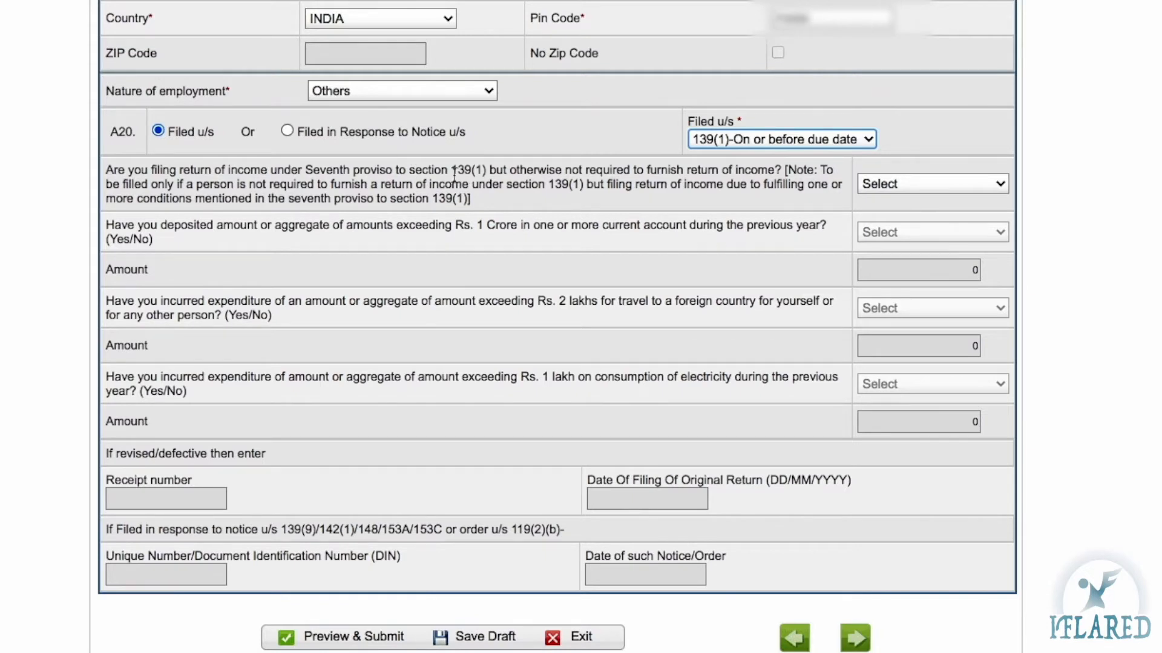
click(887, 183)
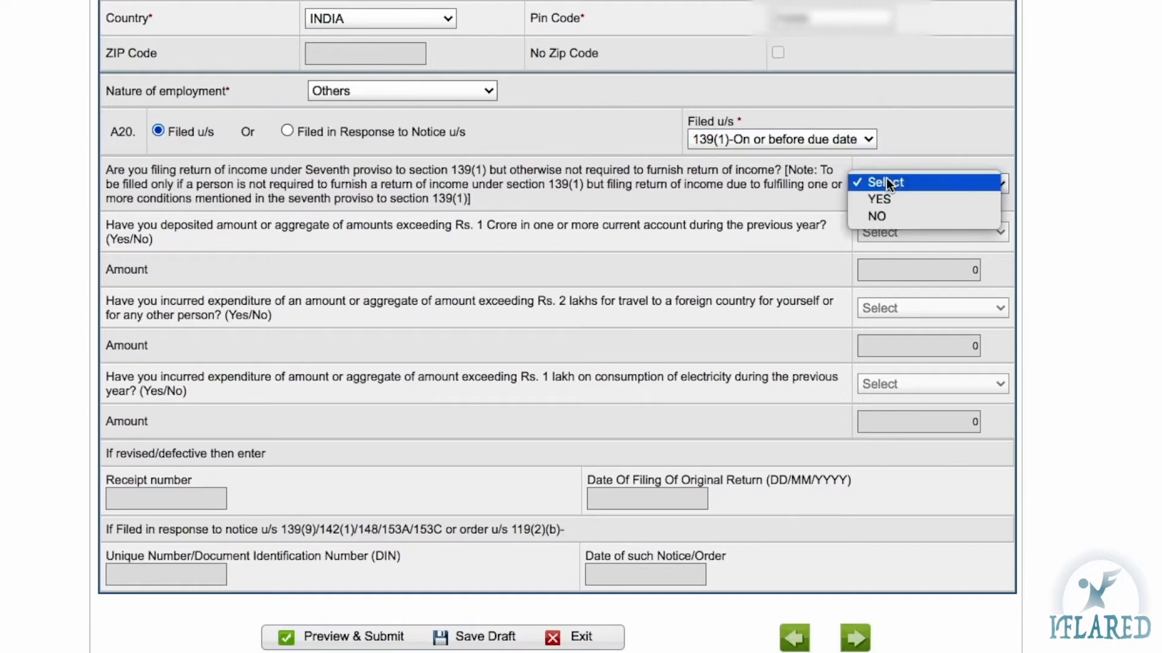
click(877, 216)
click(884, 184)
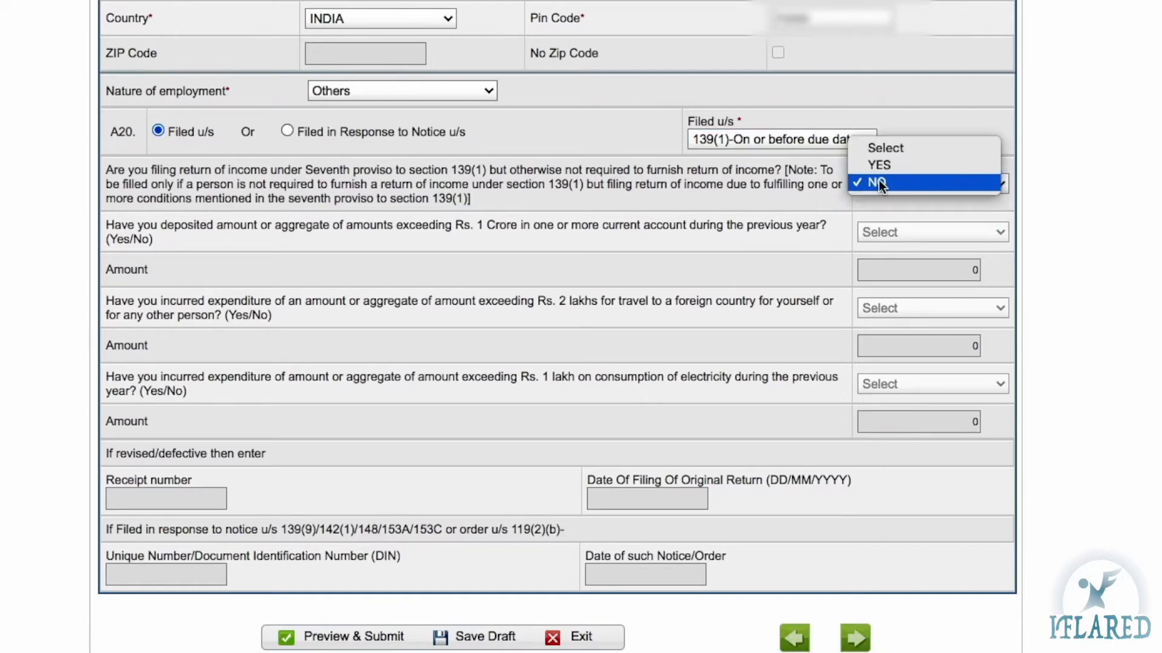
click(878, 182)
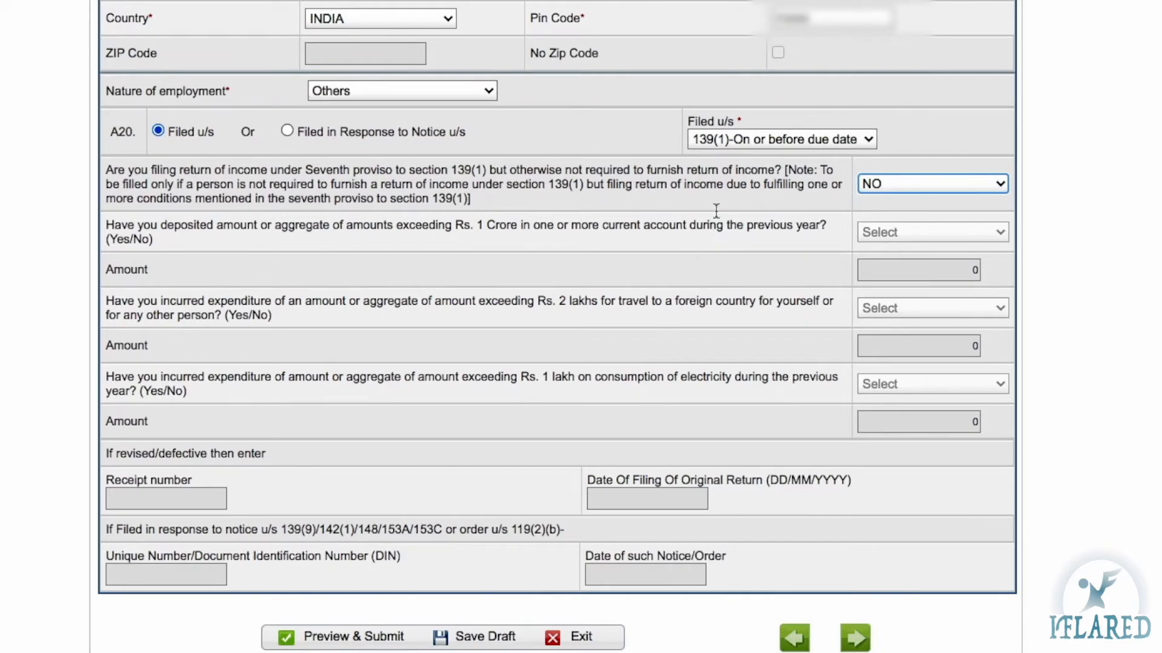
Briefly try YES, glance at the current-account deposit question, then restore NO
click(910, 182)
click(870, 165)
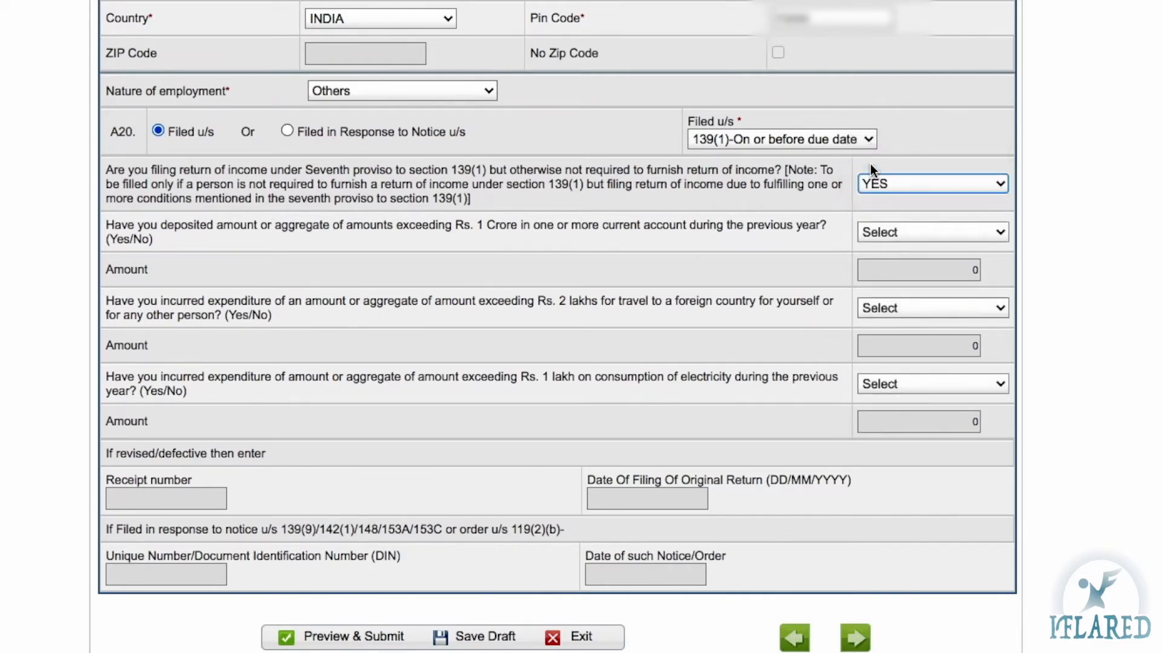
click(919, 232)
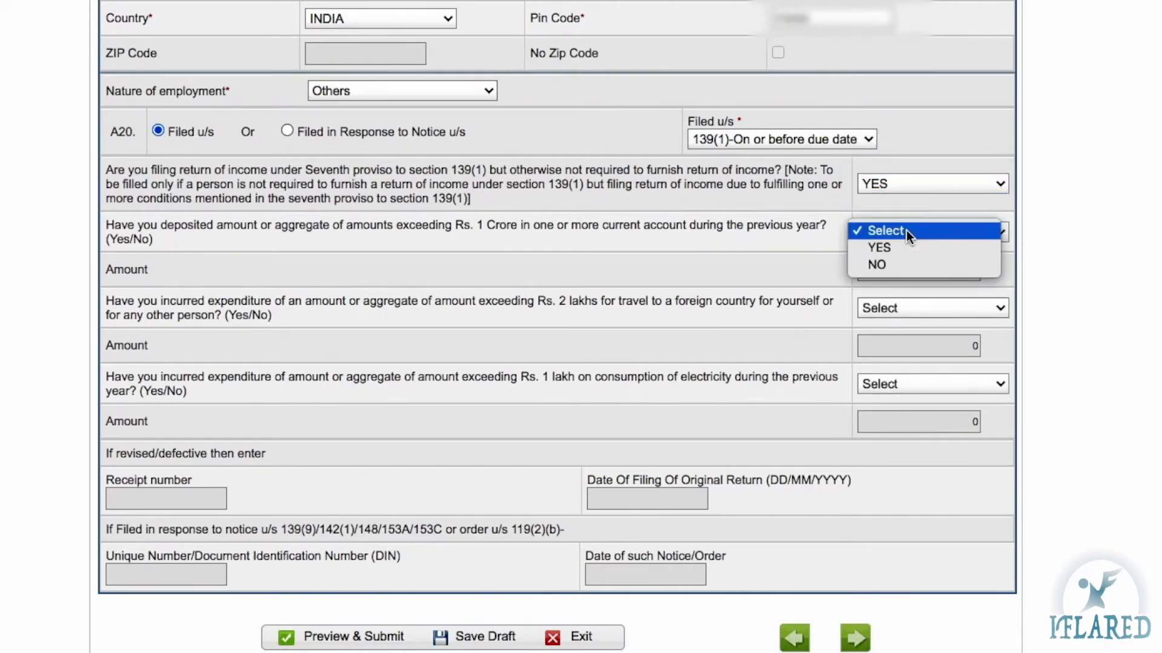
click(917, 403)
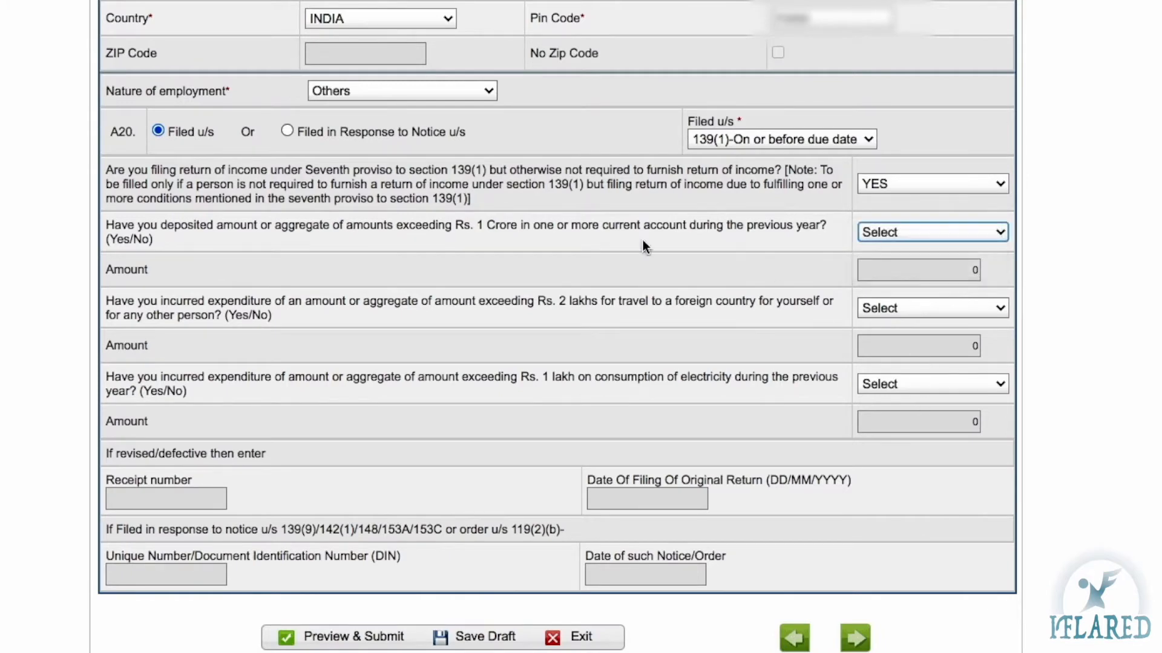
click(913, 184)
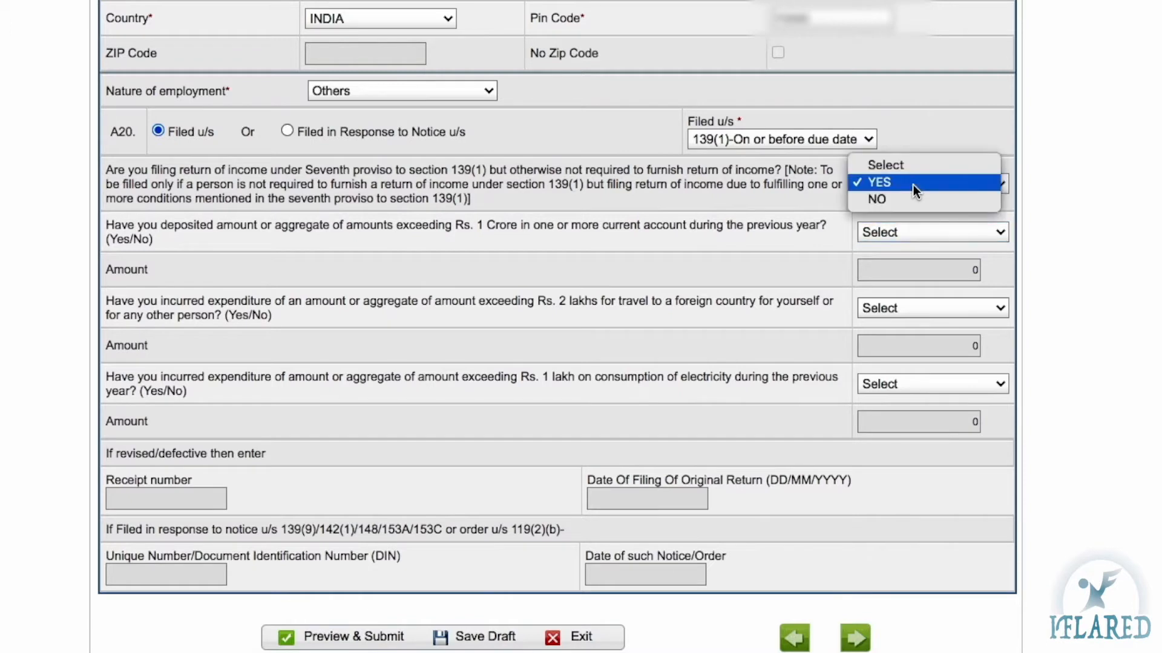
click(875, 199)
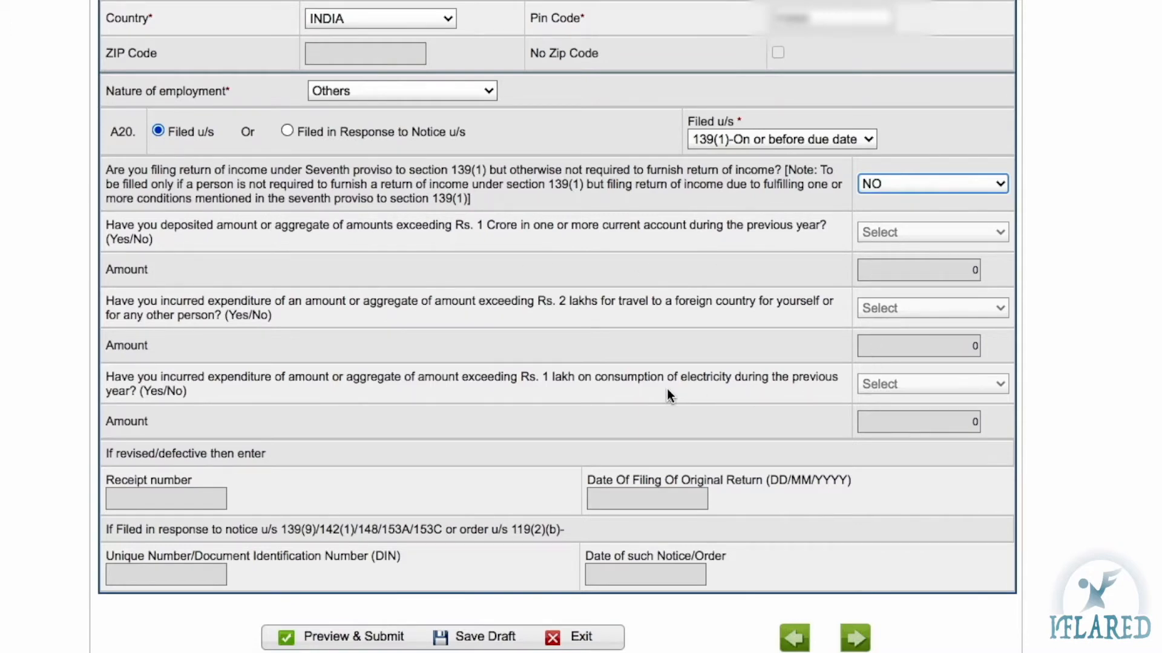
scroll(270, 356, down, 2)
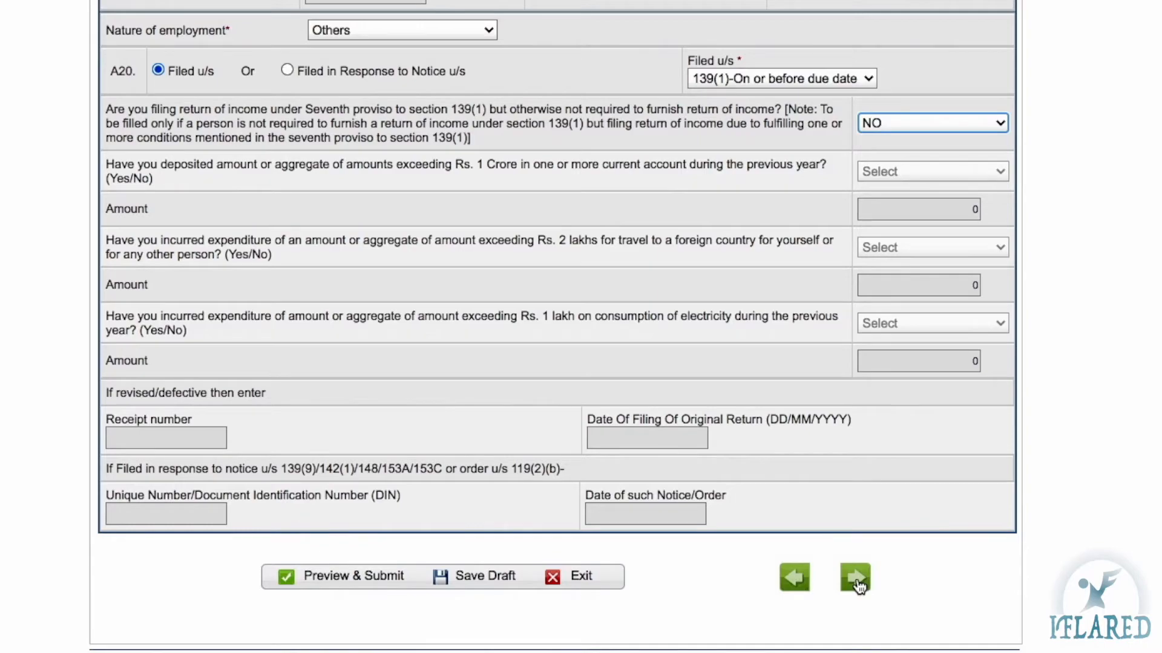
scroll(600, 376, up, 10)
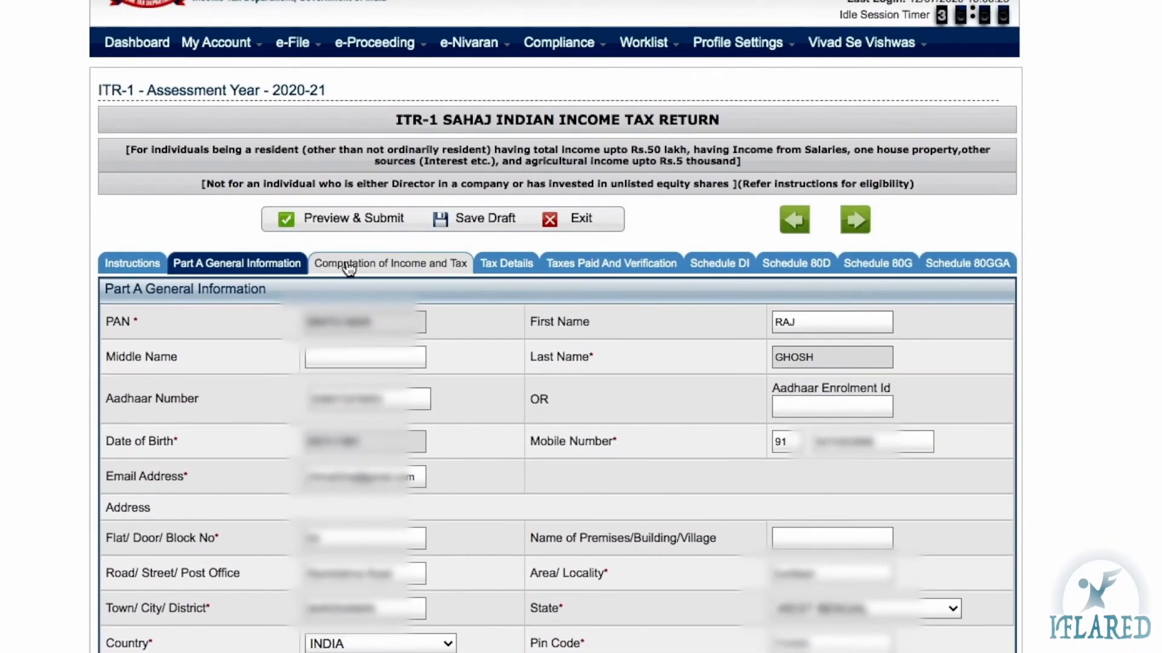
Open the Computation of Income and Tax tab to view the Part B salary rows at 0
click(384, 265)
scroll(384, 267, down, 5)
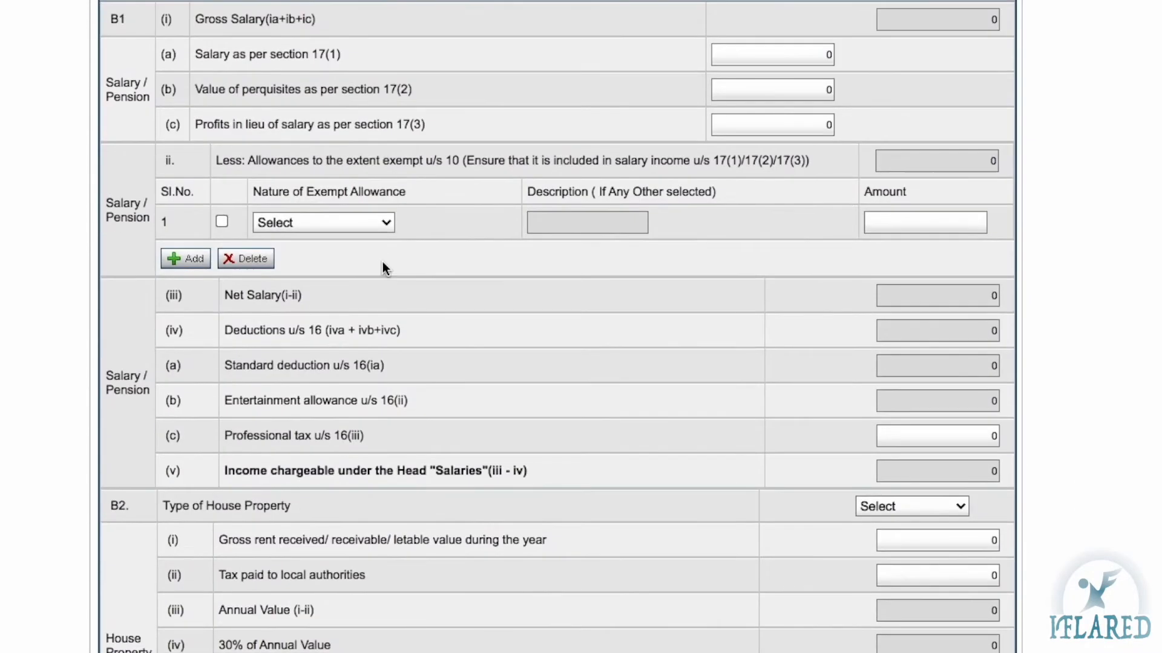
scroll(373, 167, up, 2)
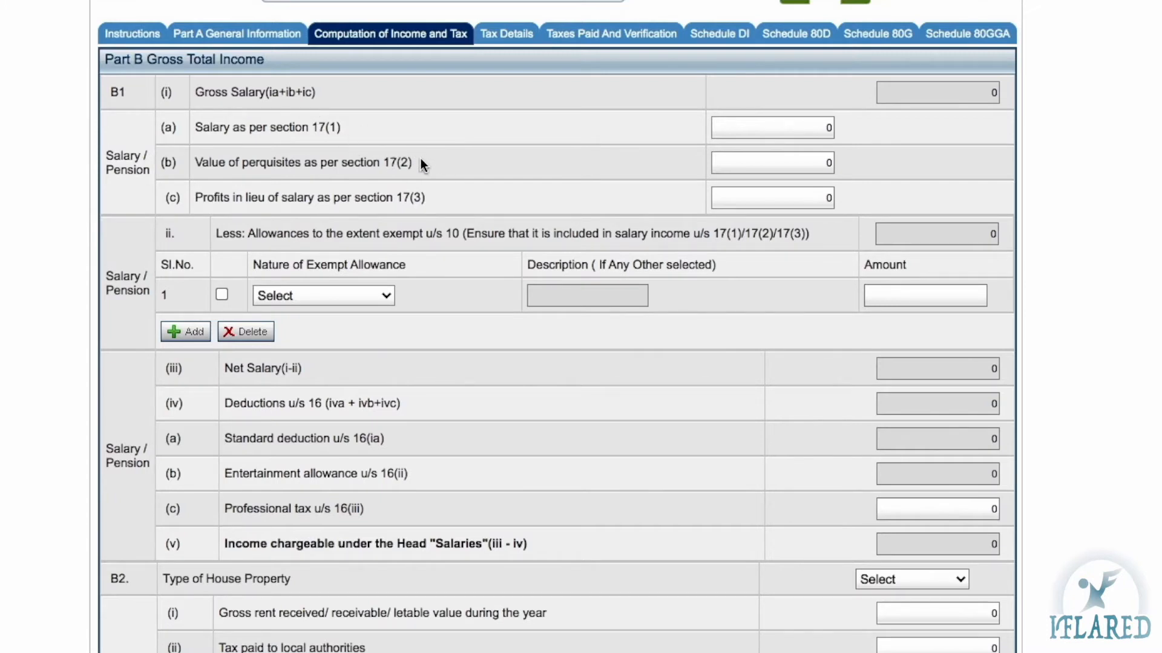
Show the Part B salary fields, leaving 17(2) perquisites and 17(3) profits in lieu at 0
click(791, 163)
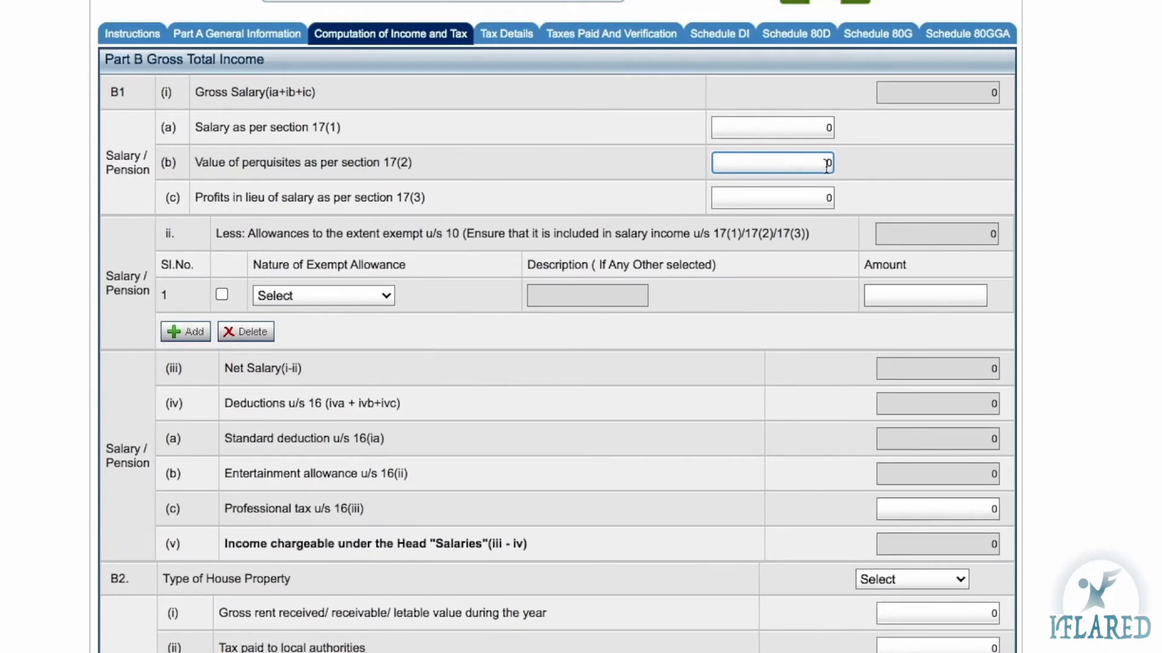
drag(814, 164, 835, 163)
click(792, 164)
click(378, 203)
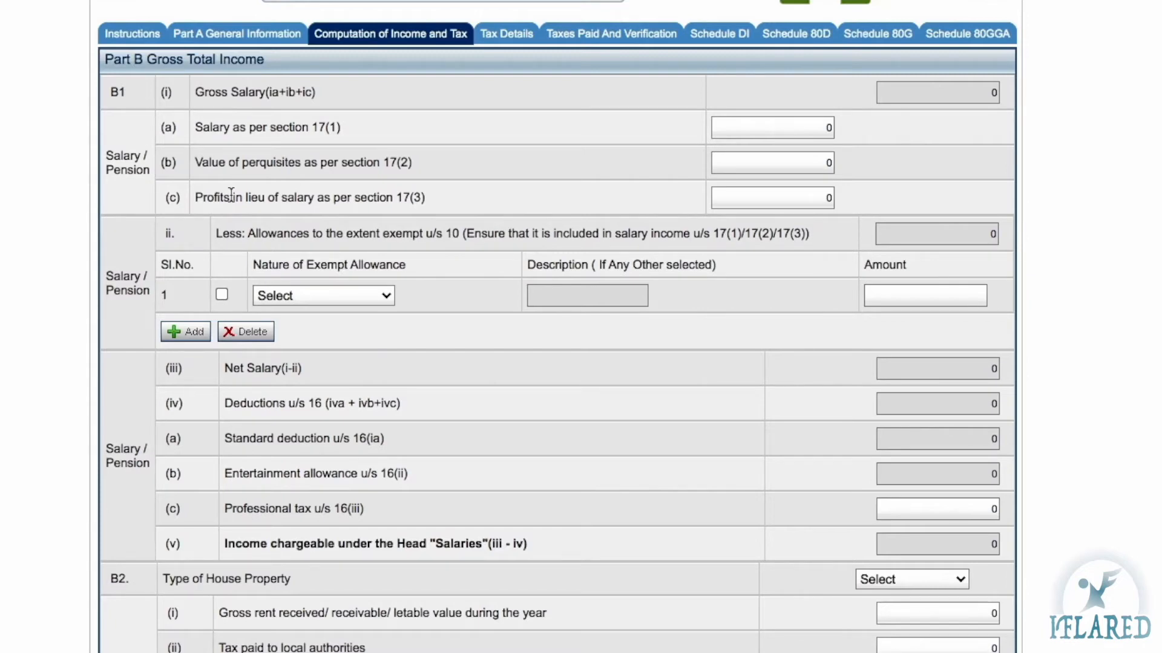
click(295, 197)
click(400, 195)
click(795, 202)
scroll(646, 212, down, 2)
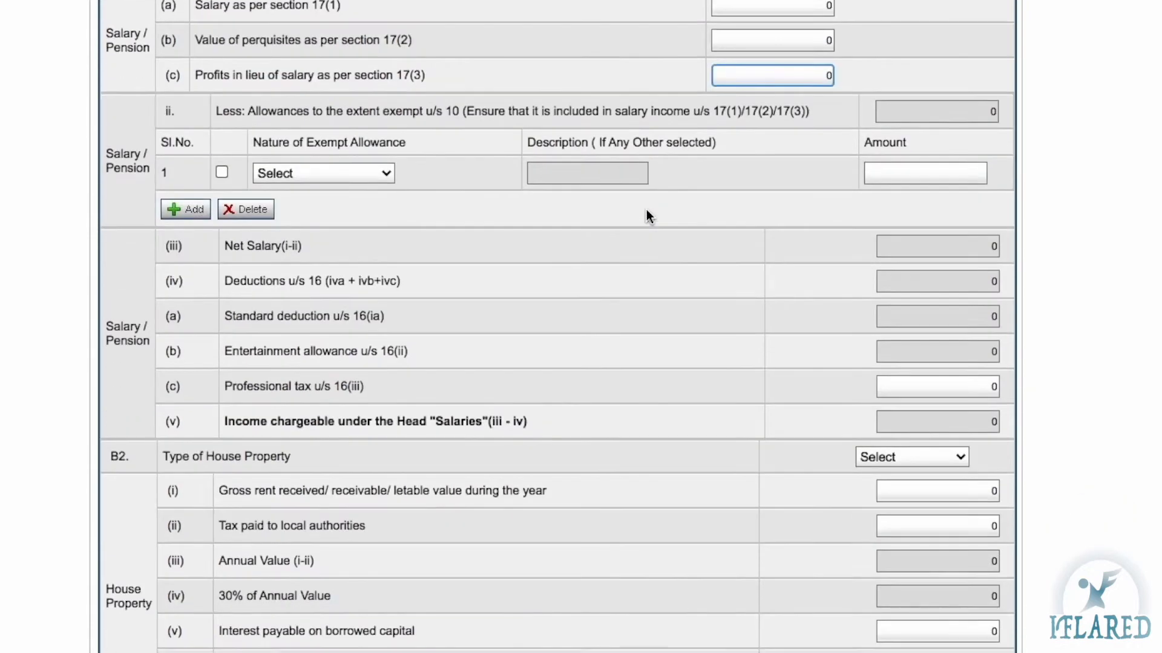
scroll(646, 212, up, 2)
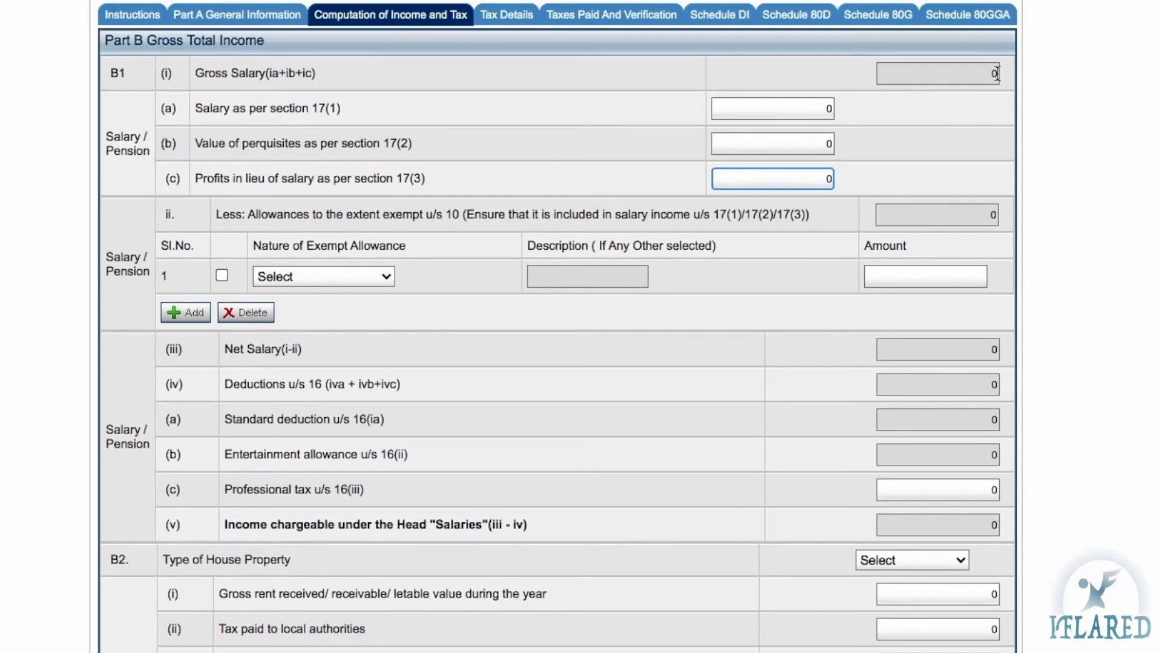
Enter 150000 under 17(1), 20000 under 17(2) and 3000 under 17(3), making gross salary 173000
click(818, 107)
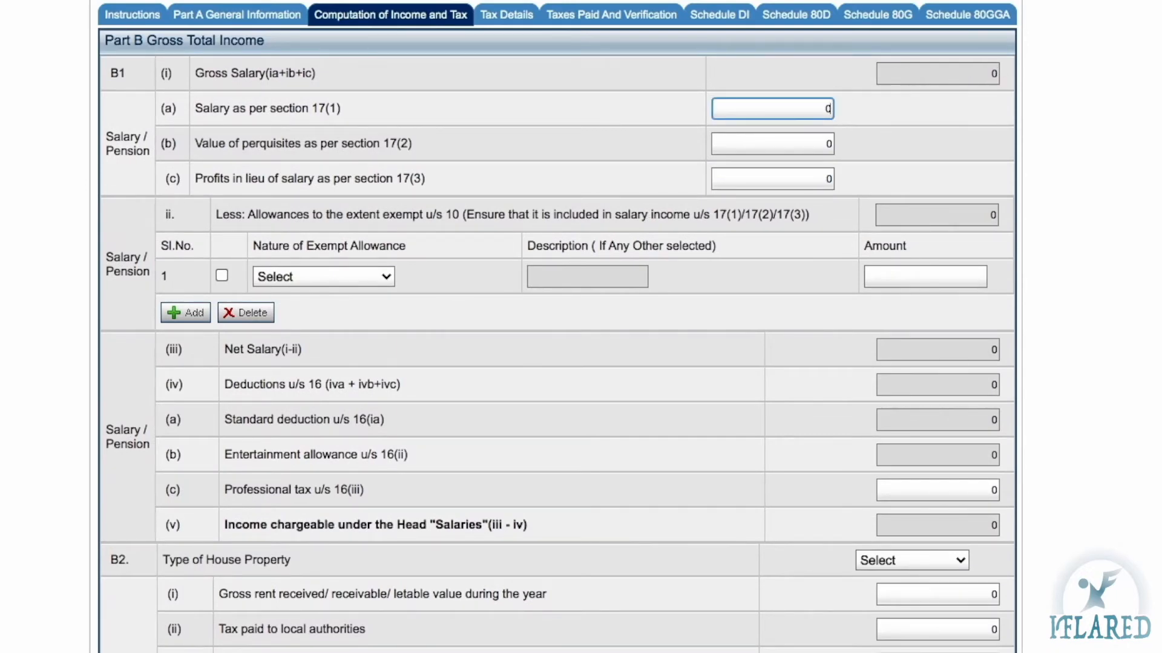
text(150000)
key(Left)
key(Left)
key(Left)
key(Left)
key(Left)
key(BackSpace)
click(831, 145)
text(20000)
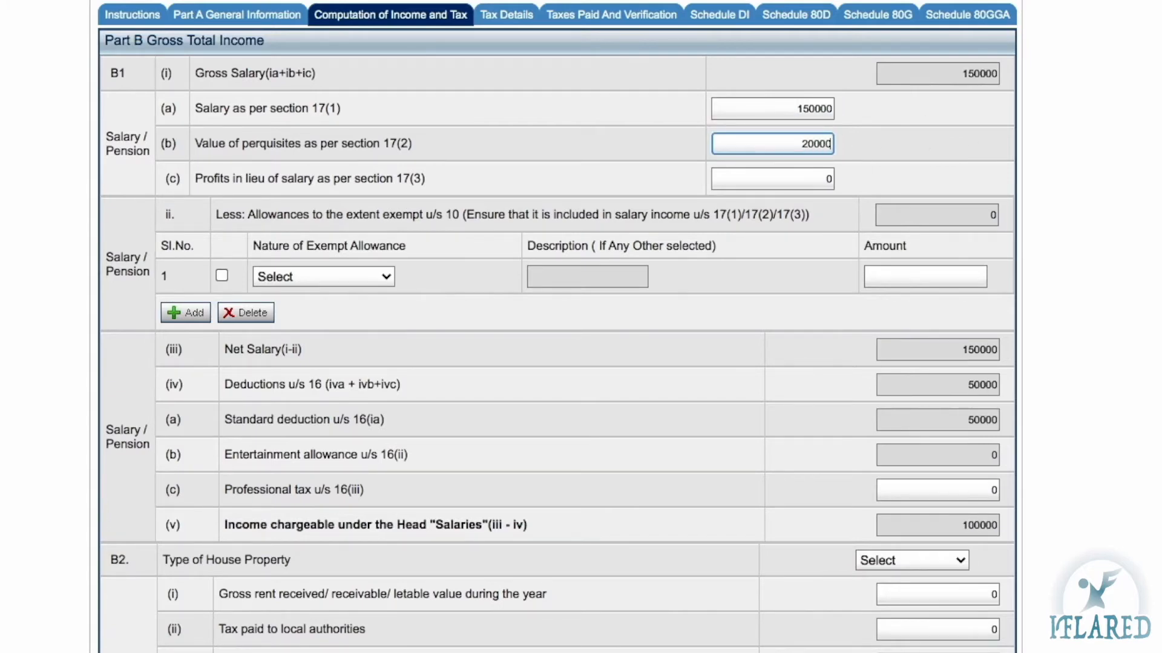
click(826, 179)
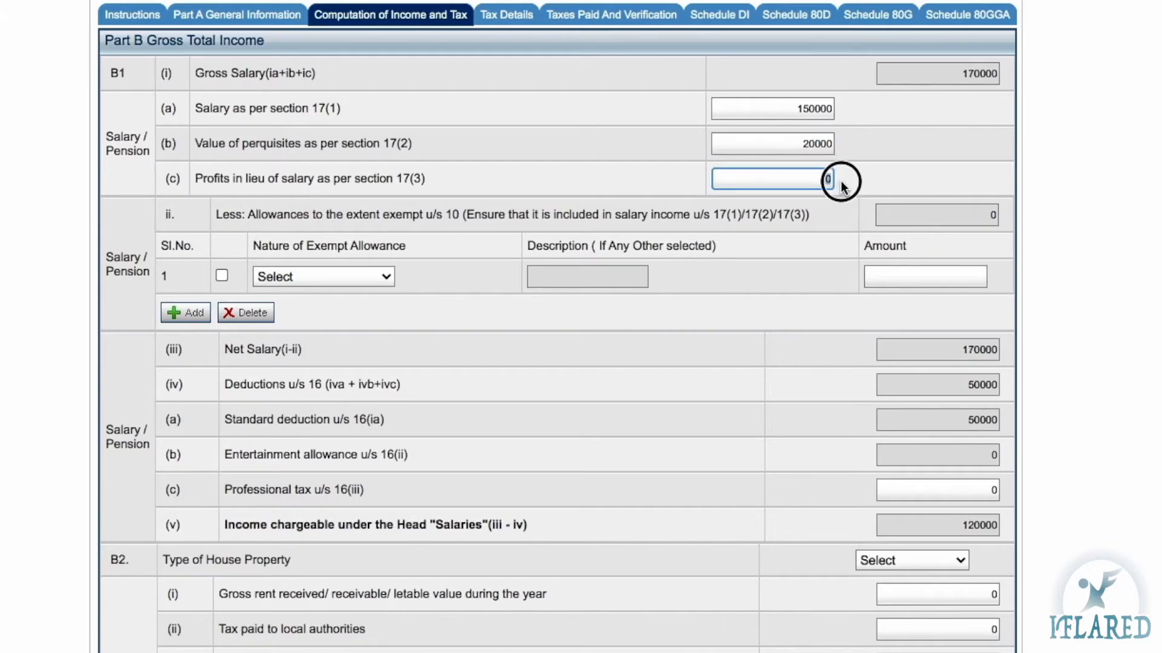
text(3000)
click(974, 123)
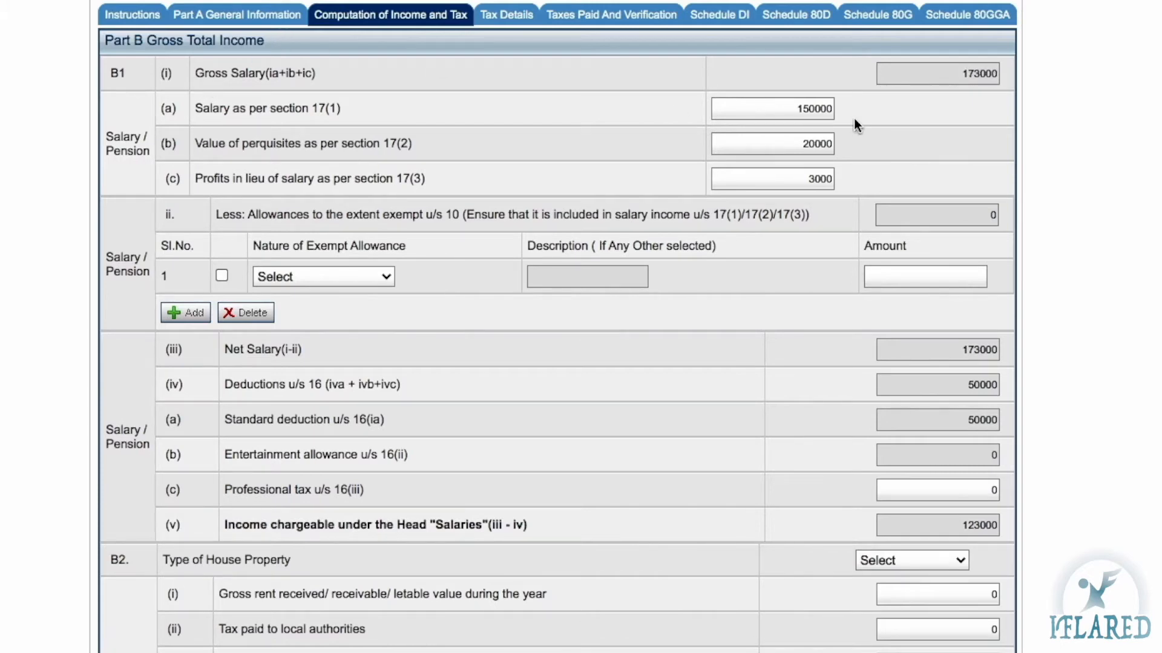
scroll(856, 126, down, 3)
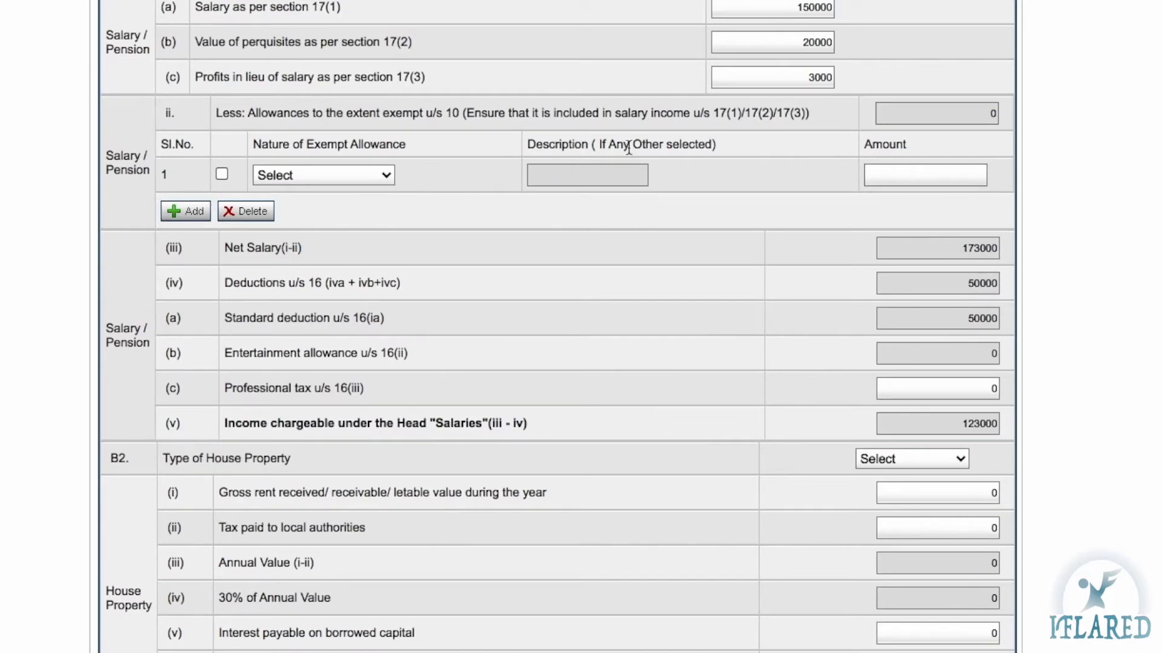
Add an exempt allowance of type Sec 10(10AA) Earned leave encashment with amount 10000
click(896, 166)
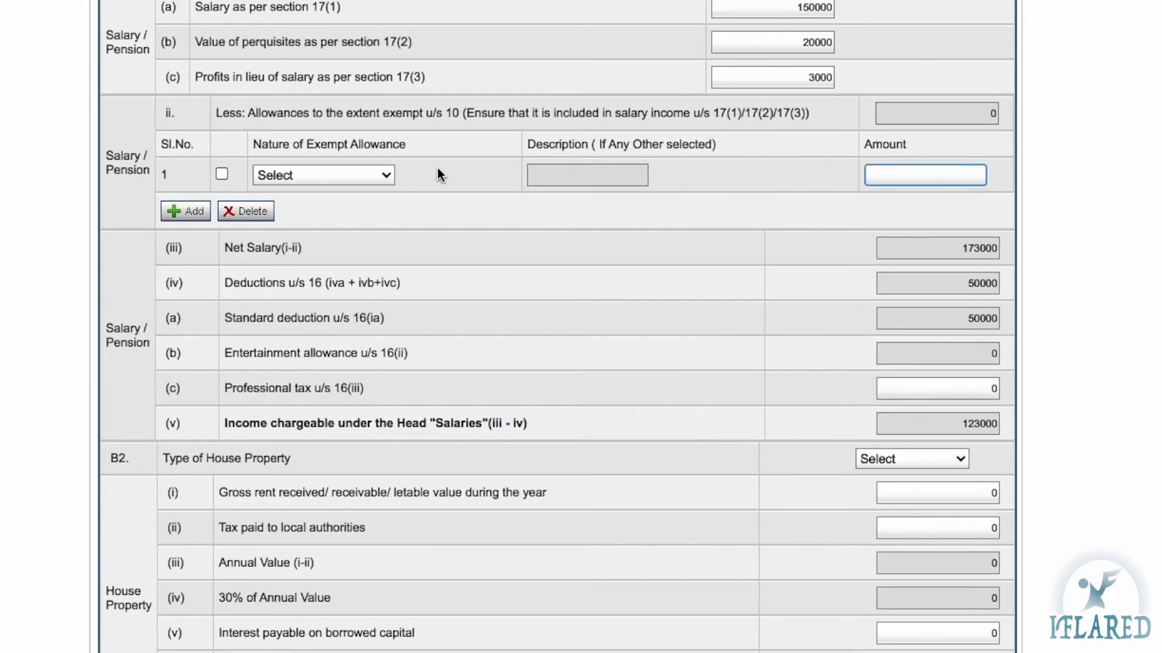
click(368, 178)
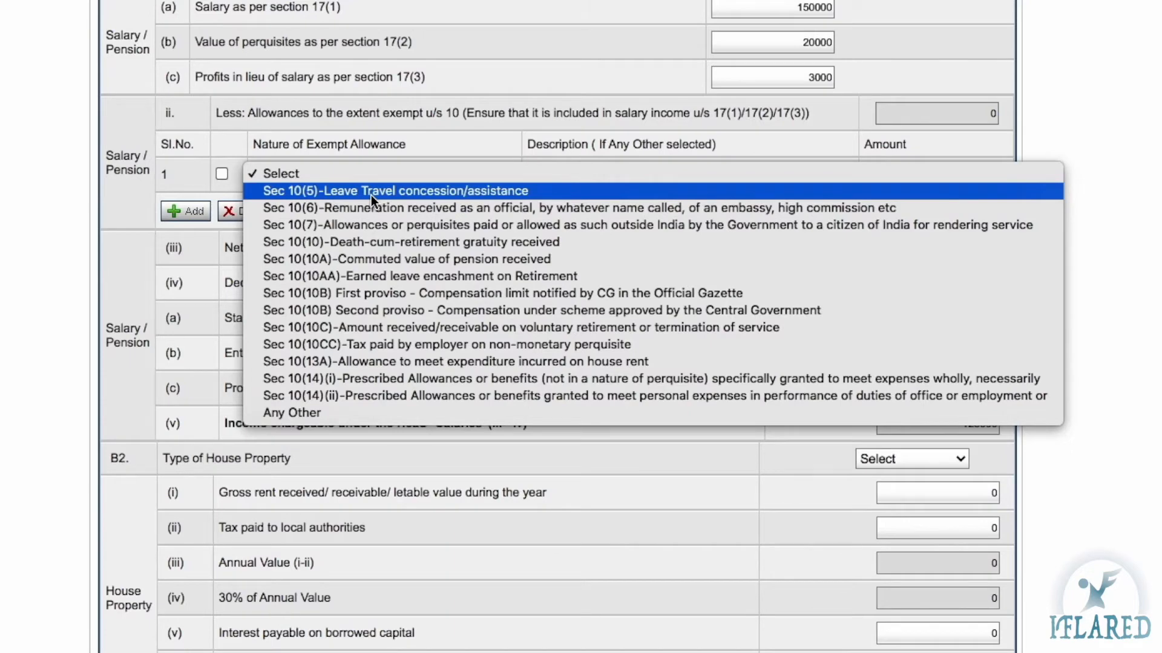
click(412, 147)
click(917, 172)
scroll(605, 182, down, 1)
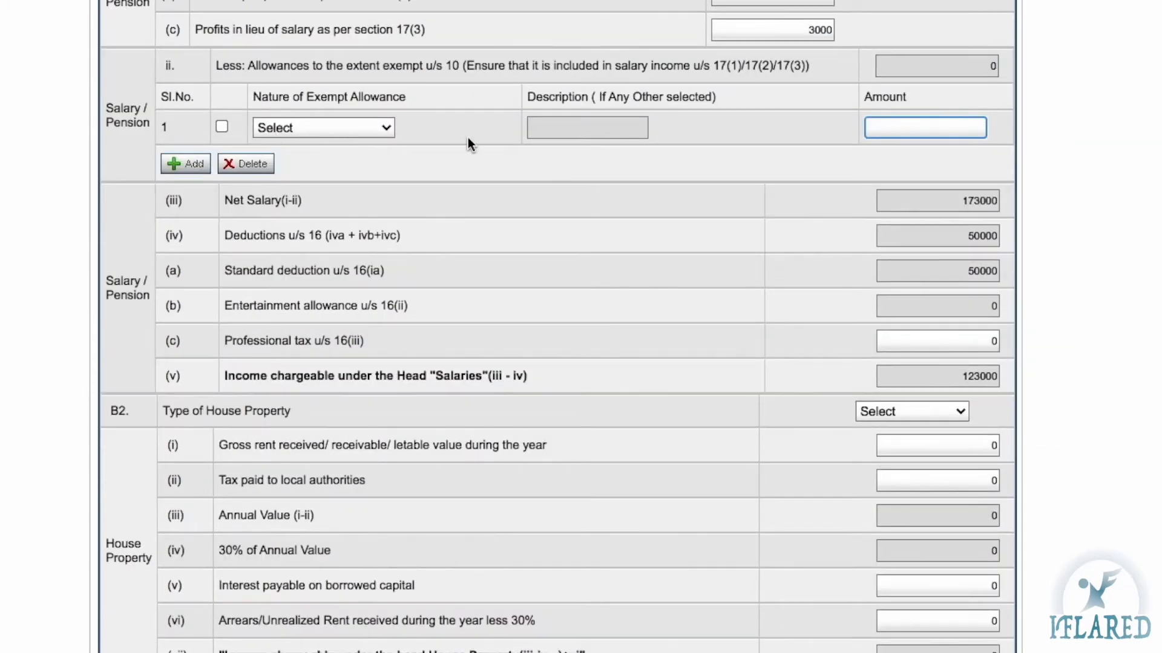
click(379, 129)
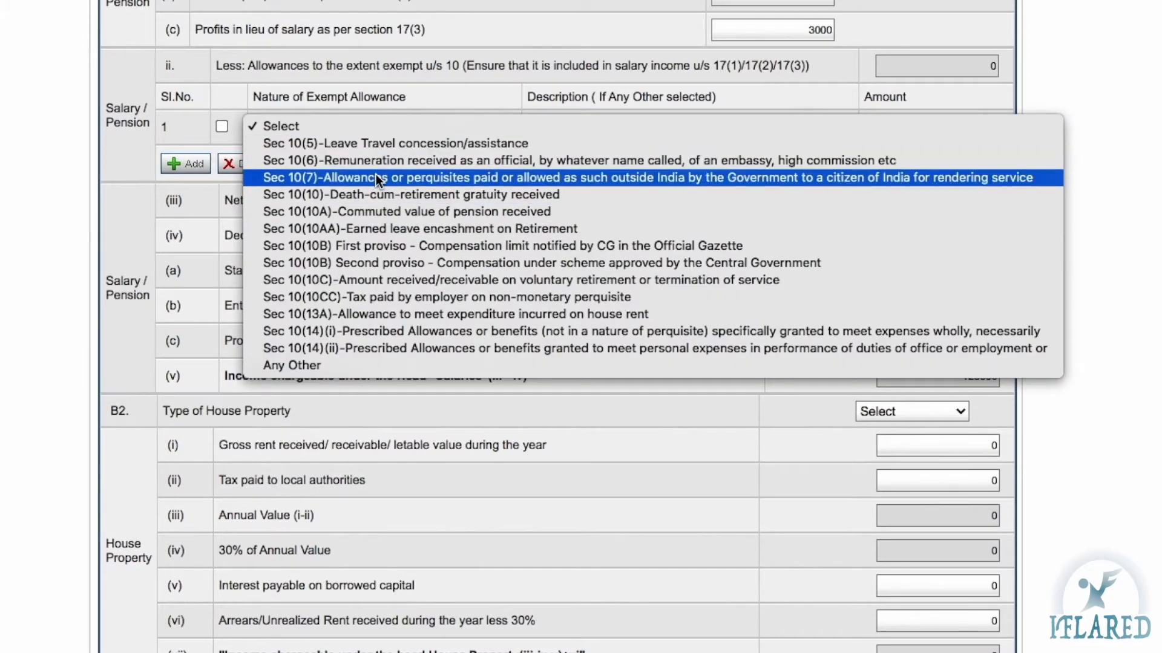
click(431, 230)
click(935, 119)
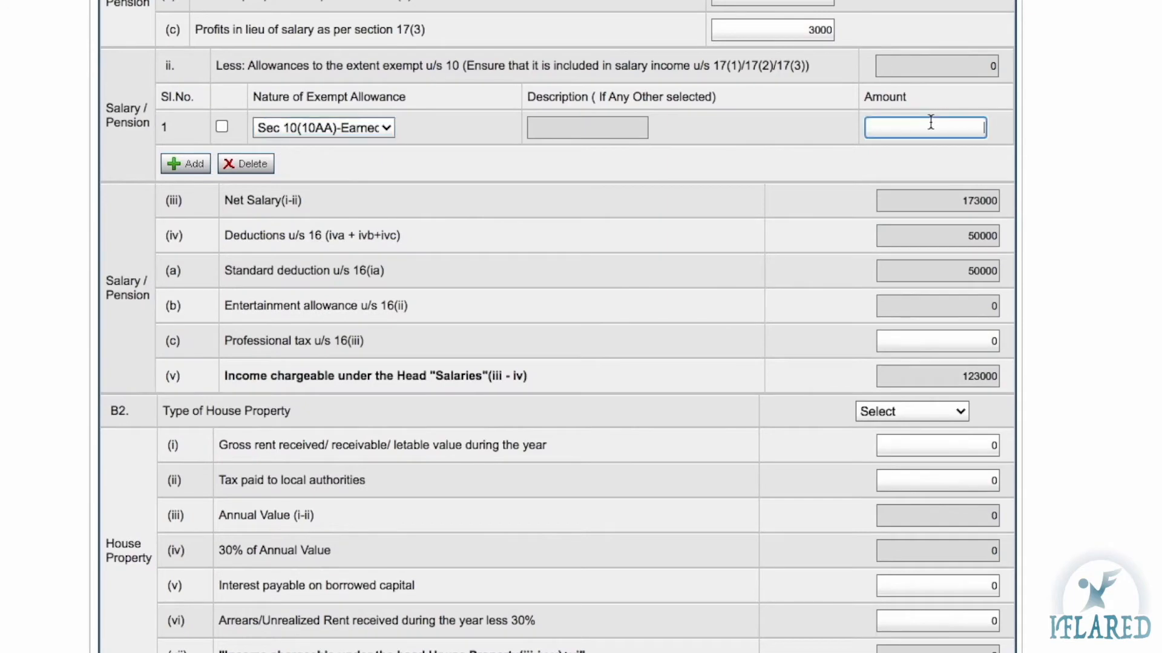
text(10000)
click(189, 166)
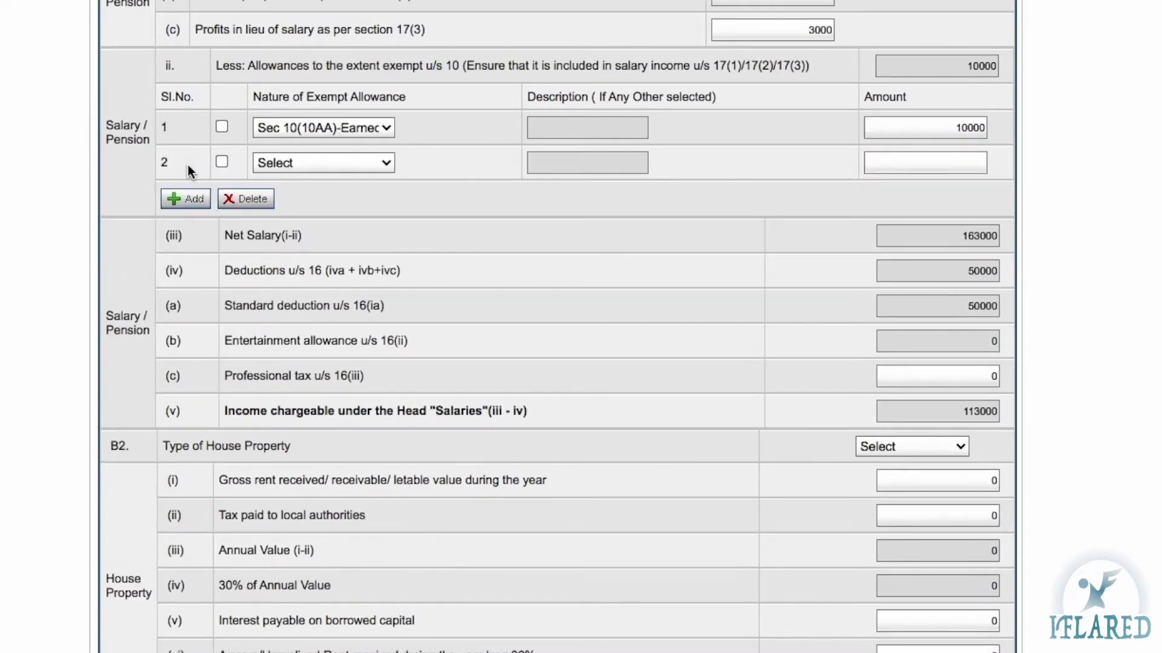
click(354, 168)
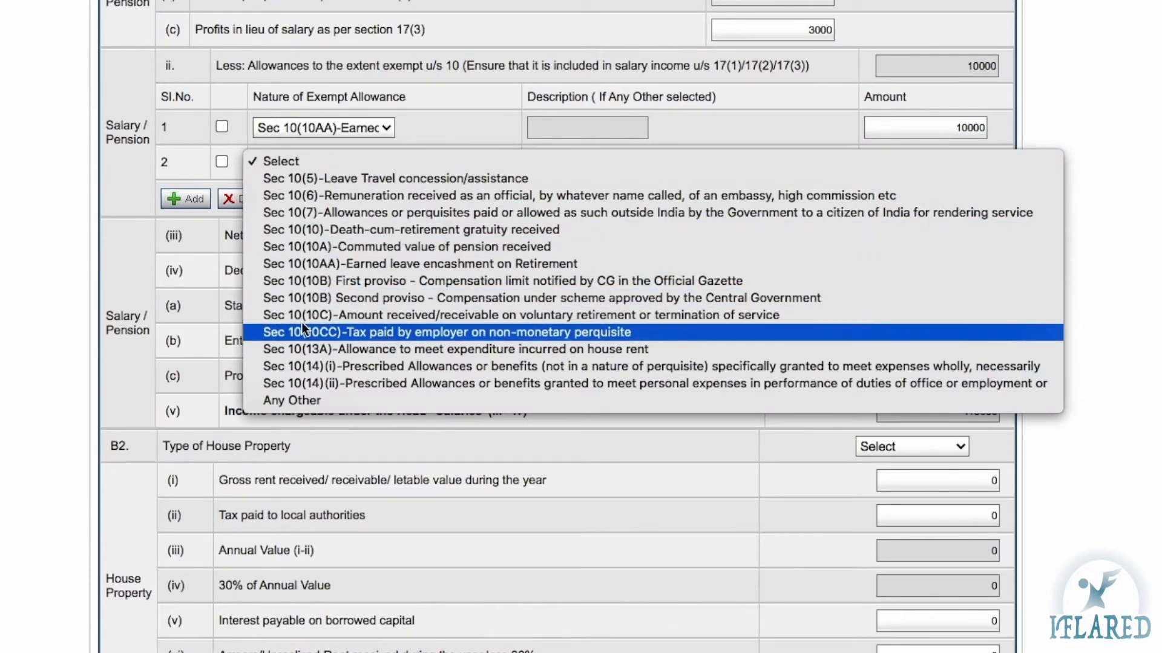
scroll(94, 218, down, 2)
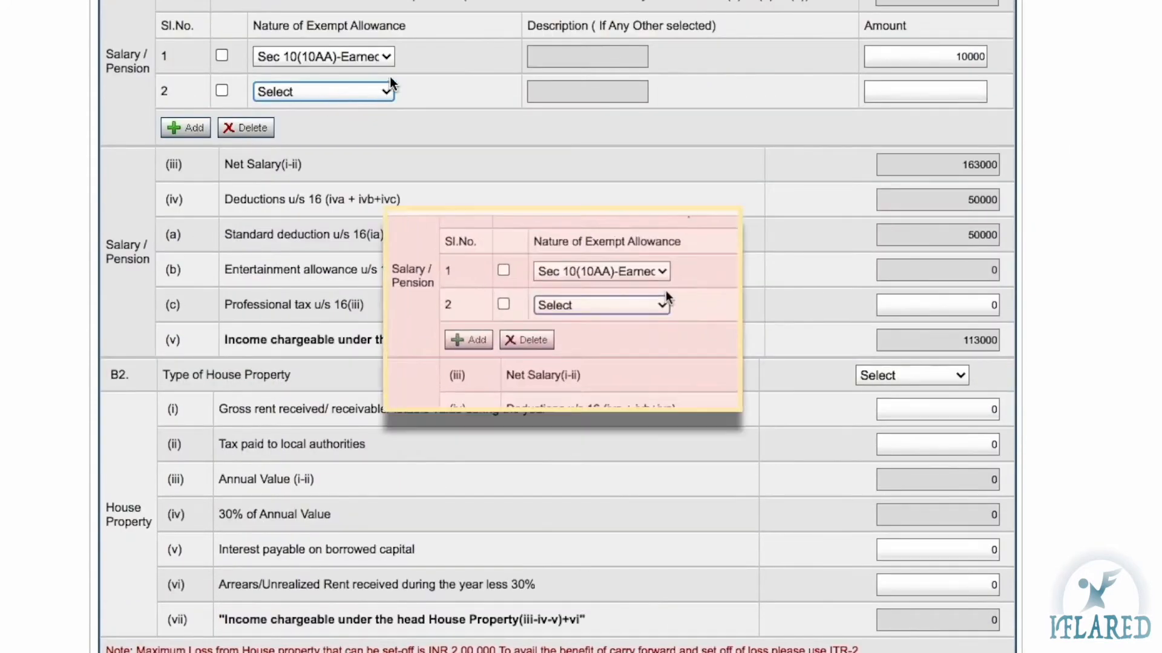
click(222, 91)
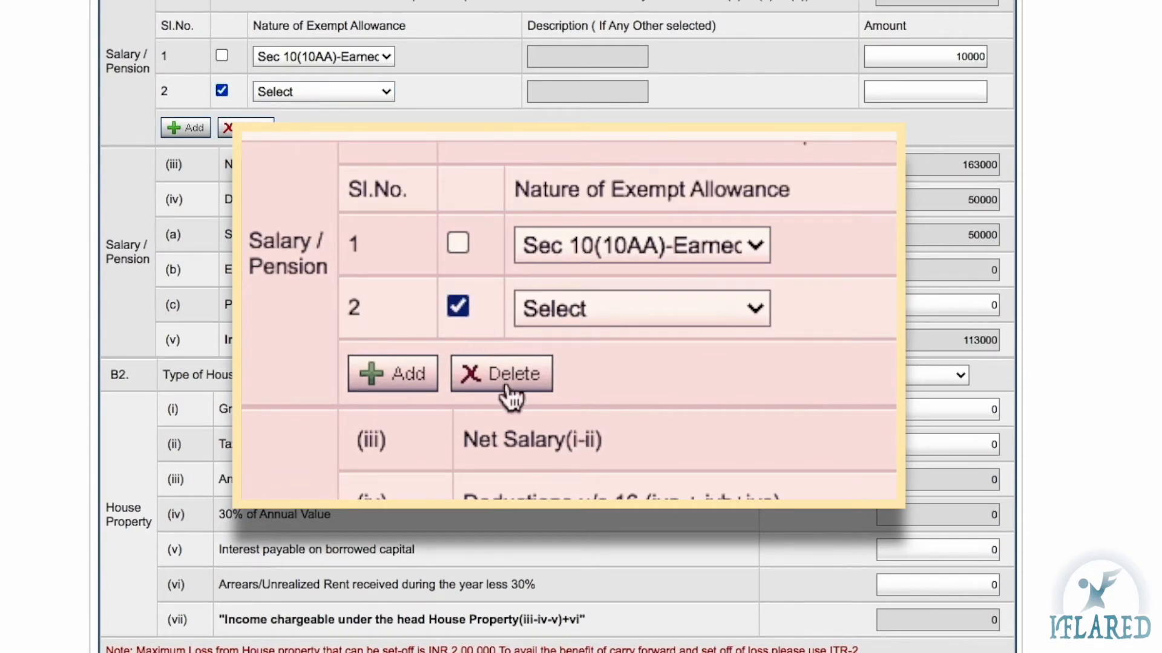
click(246, 127)
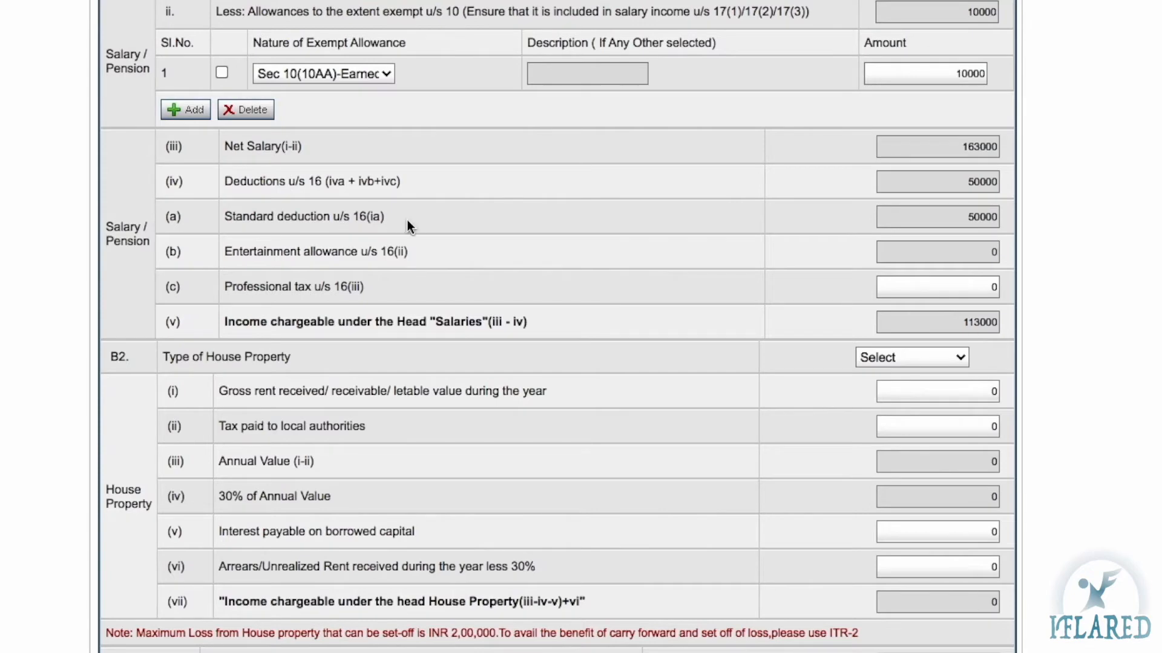
click(969, 217)
drag(970, 216, 995, 218)
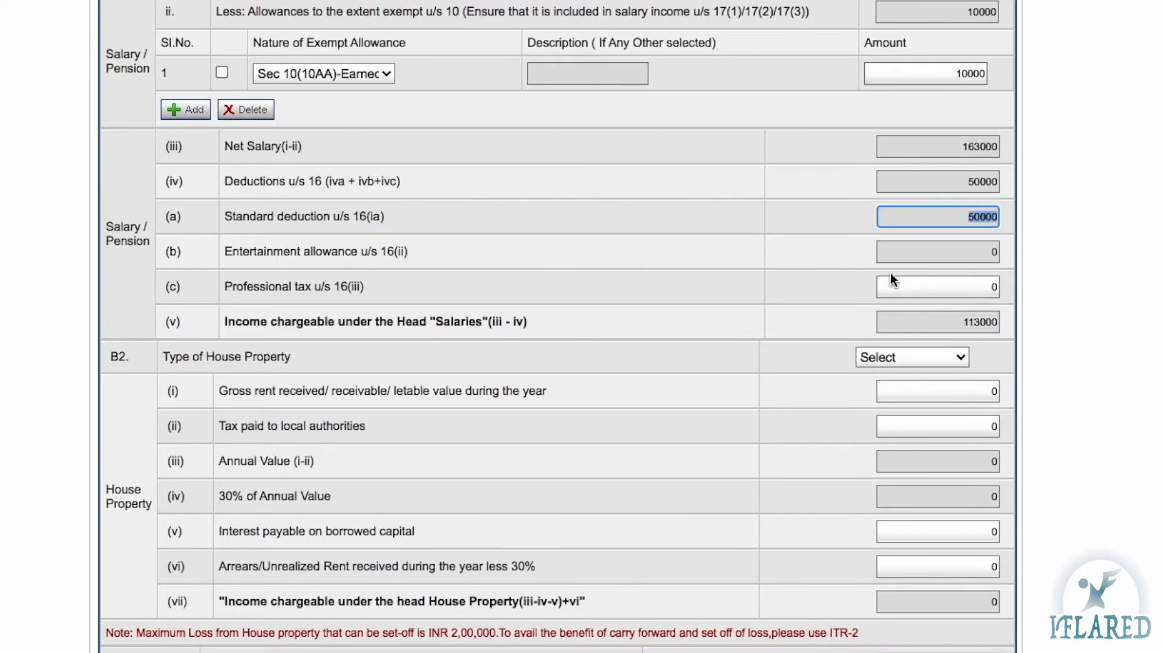
scroll(891, 274, down, 2)
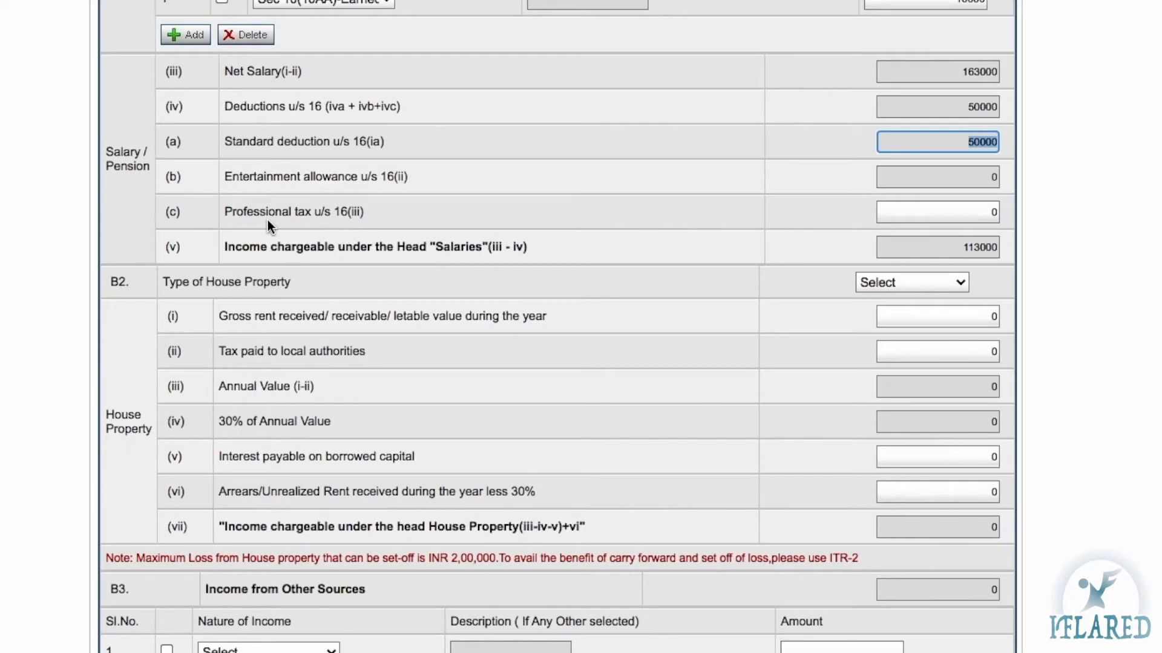
click(980, 212)
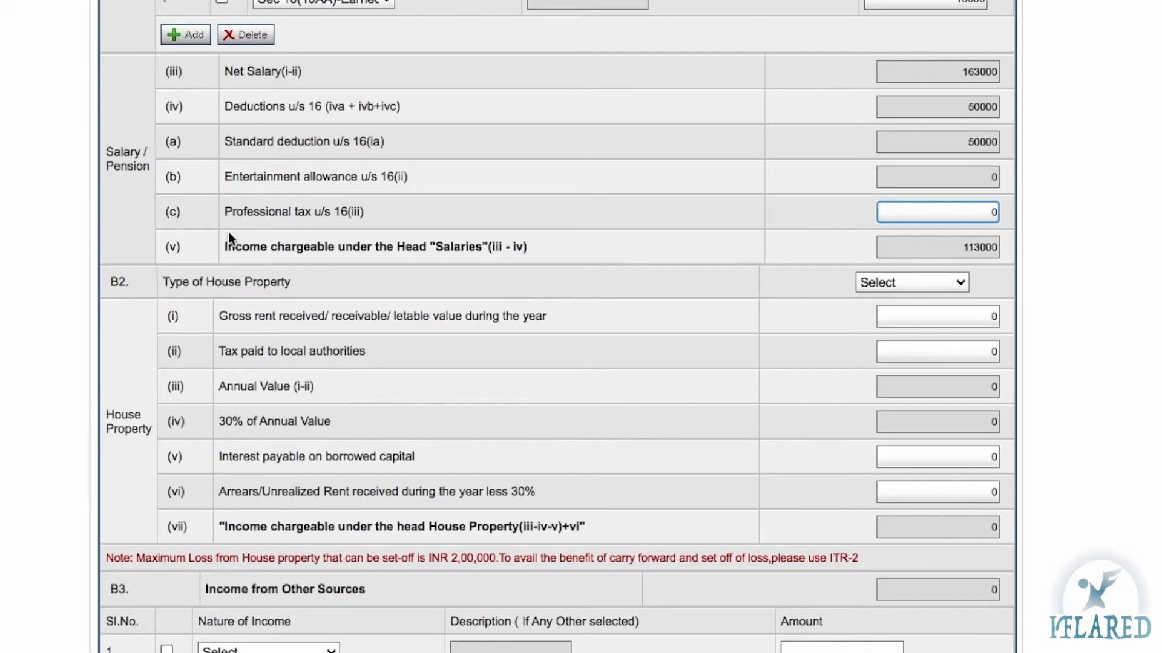
scroll(329, 280, down, 2)
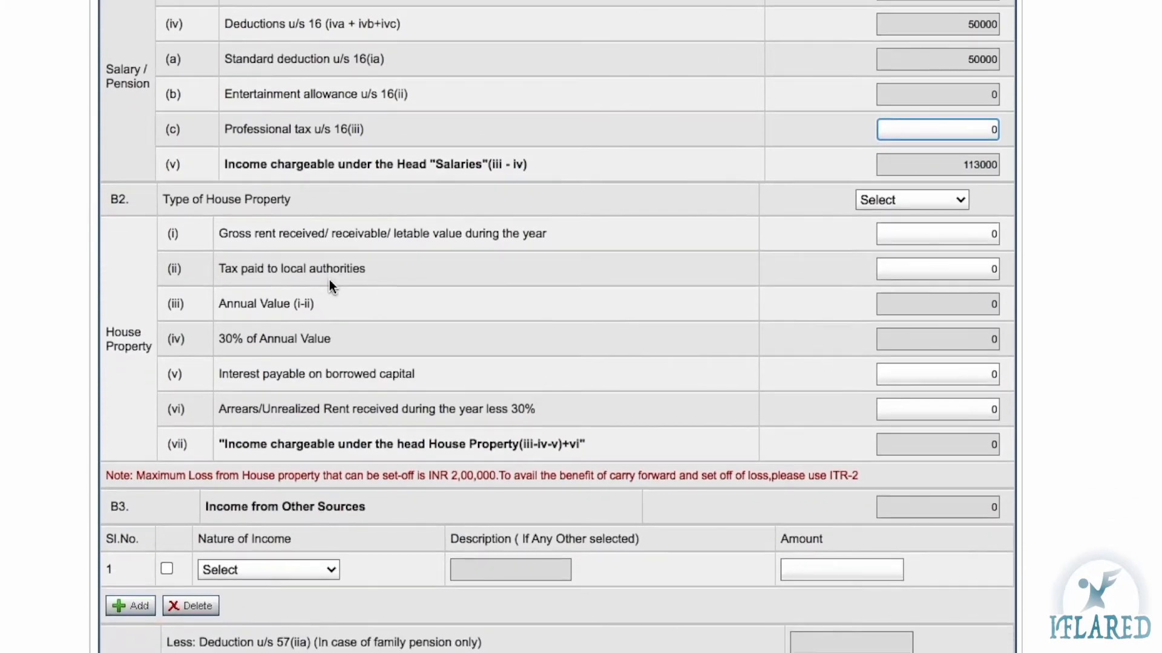
drag(962, 164, 1000, 164)
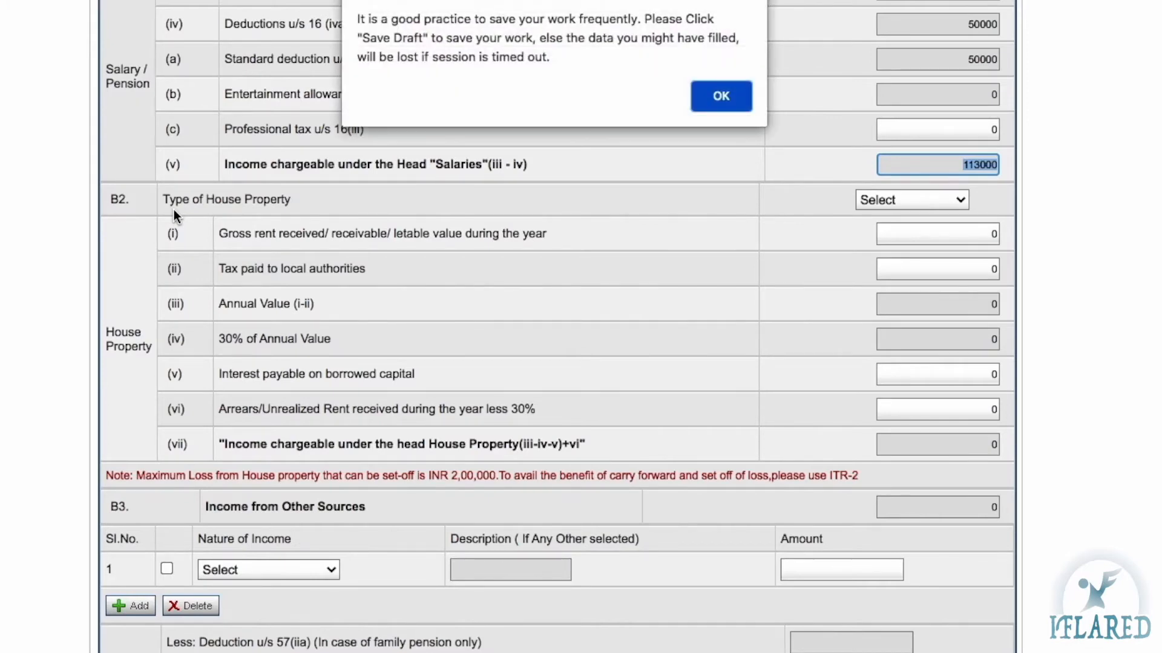
Dismiss the save-draft alert, note the INR 2,00,000 loss set-off limit, and list the house property types
click(725, 94)
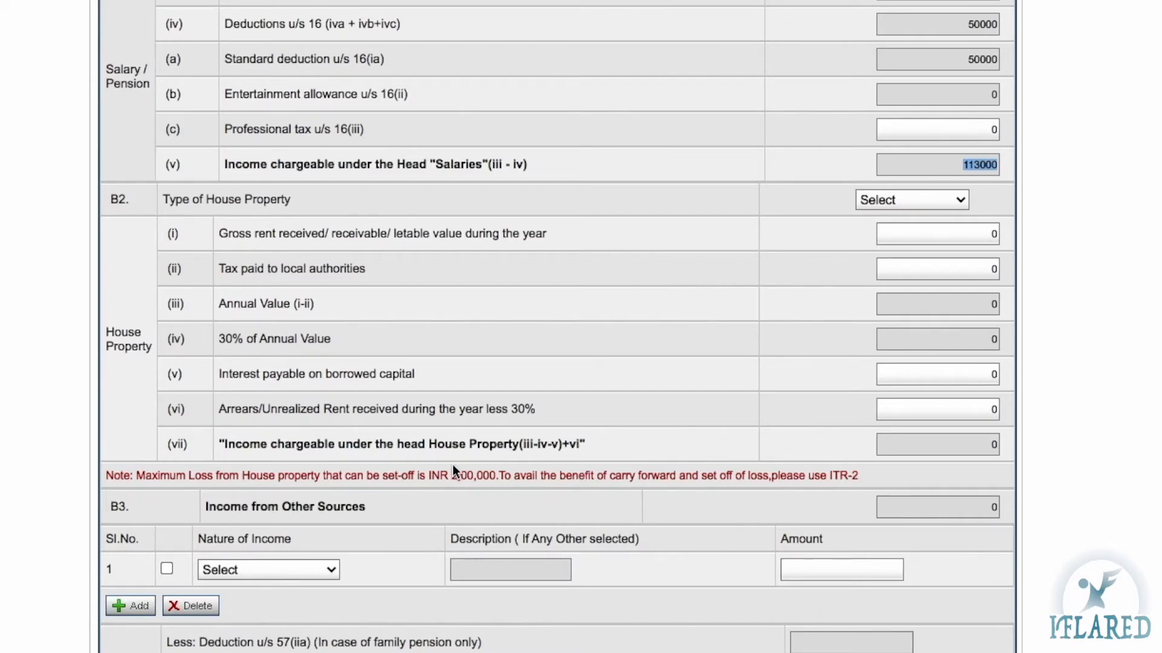
drag(450, 475, 496, 472)
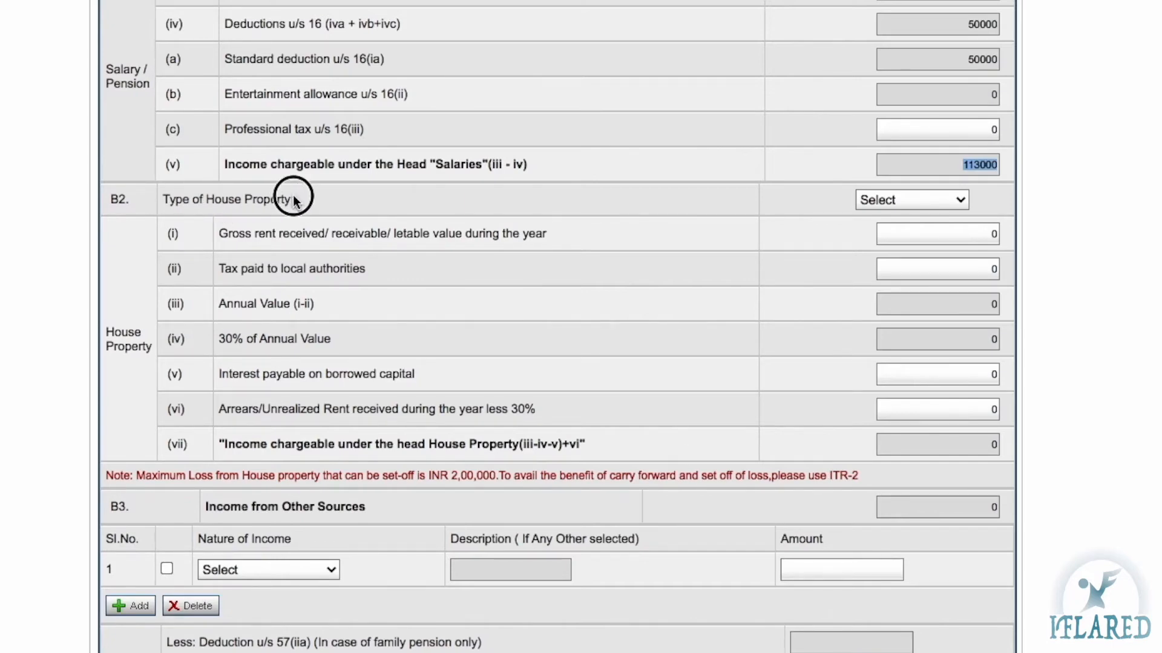
click(896, 202)
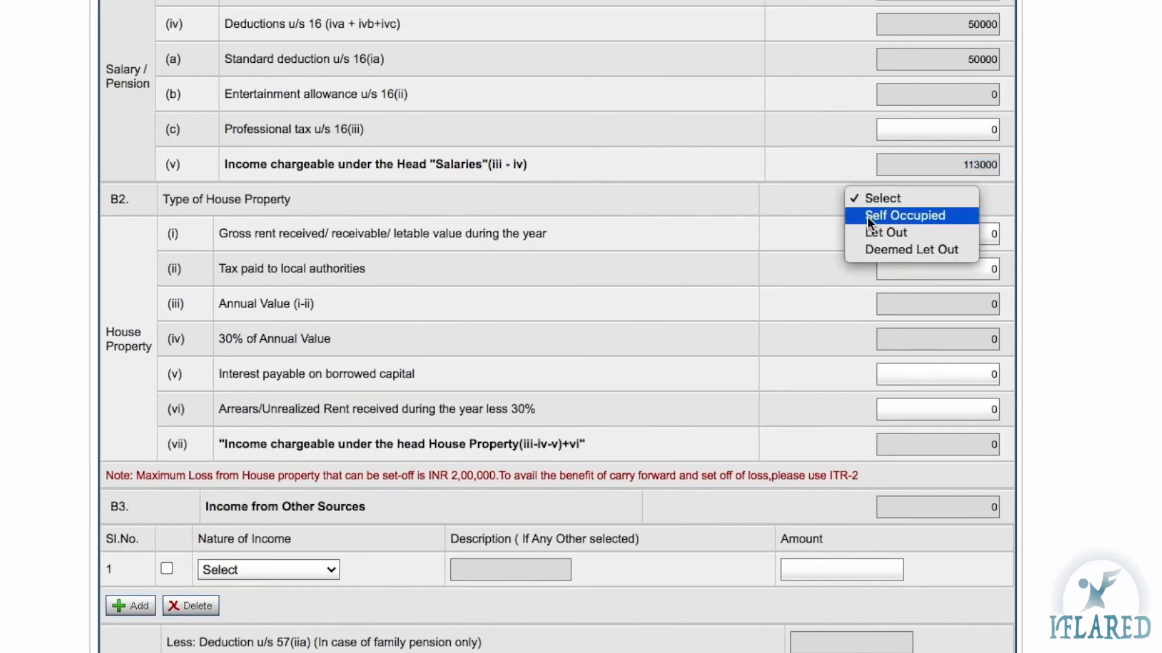
Set the type of house property to Let Out
click(925, 215)
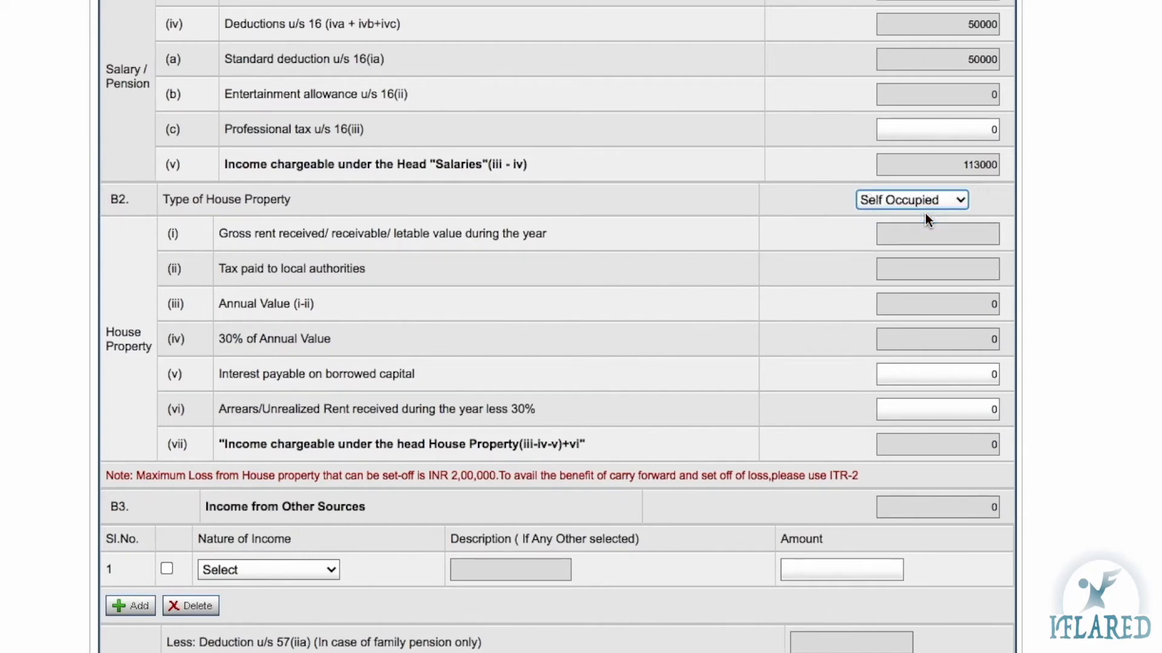
click(885, 199)
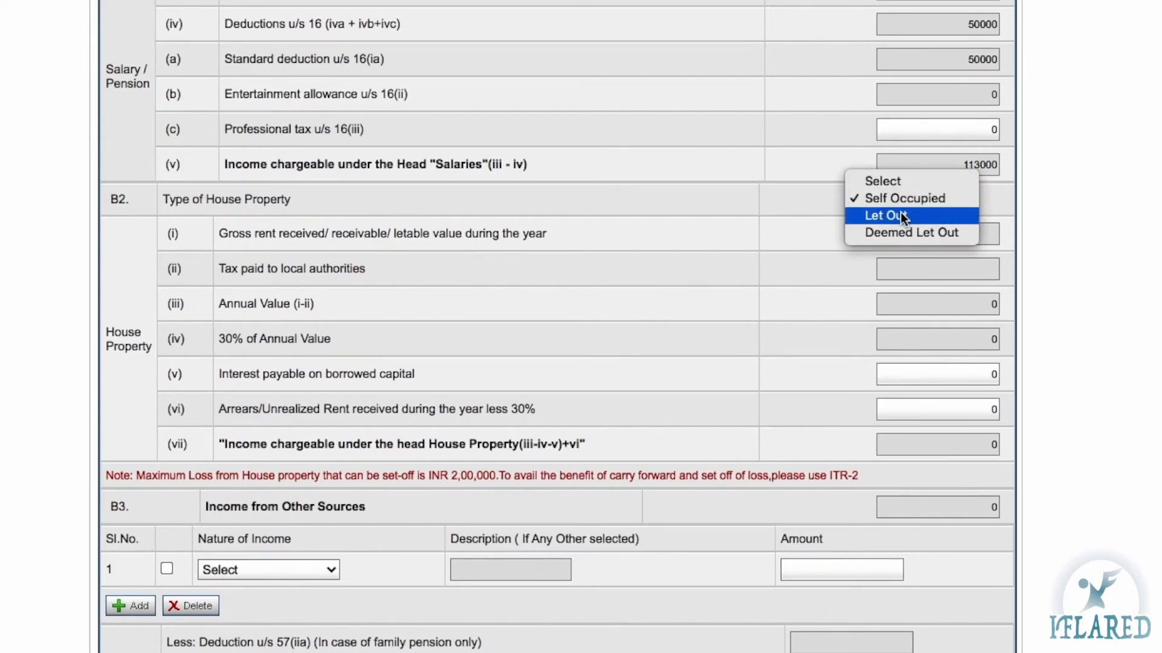
click(900, 215)
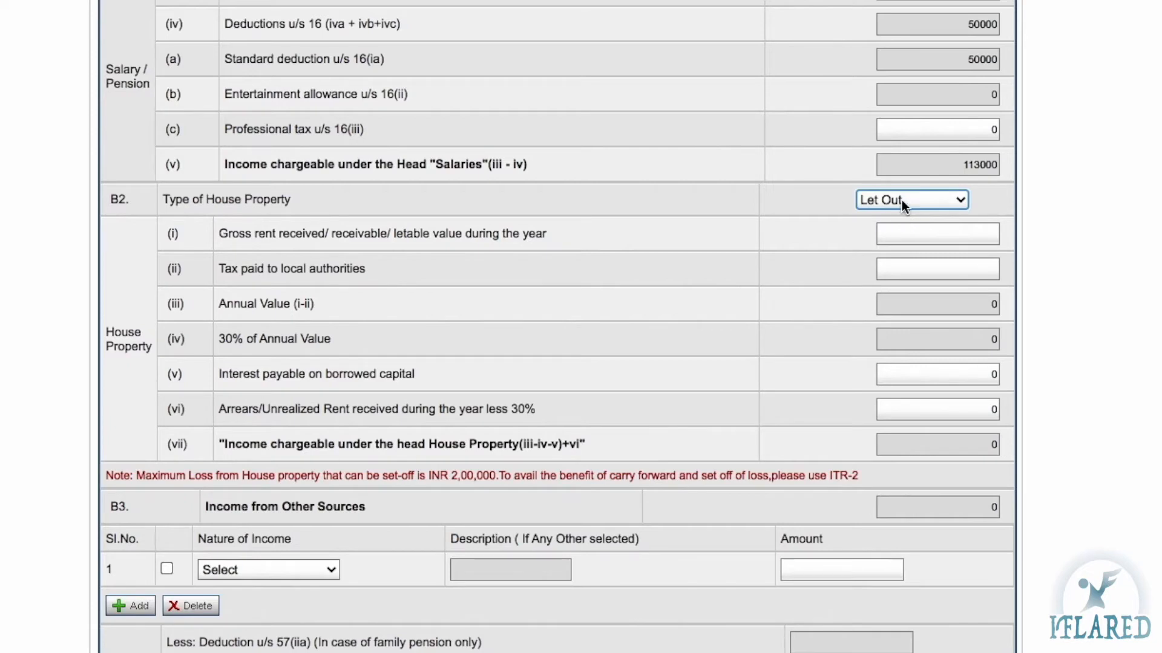
click(901, 200)
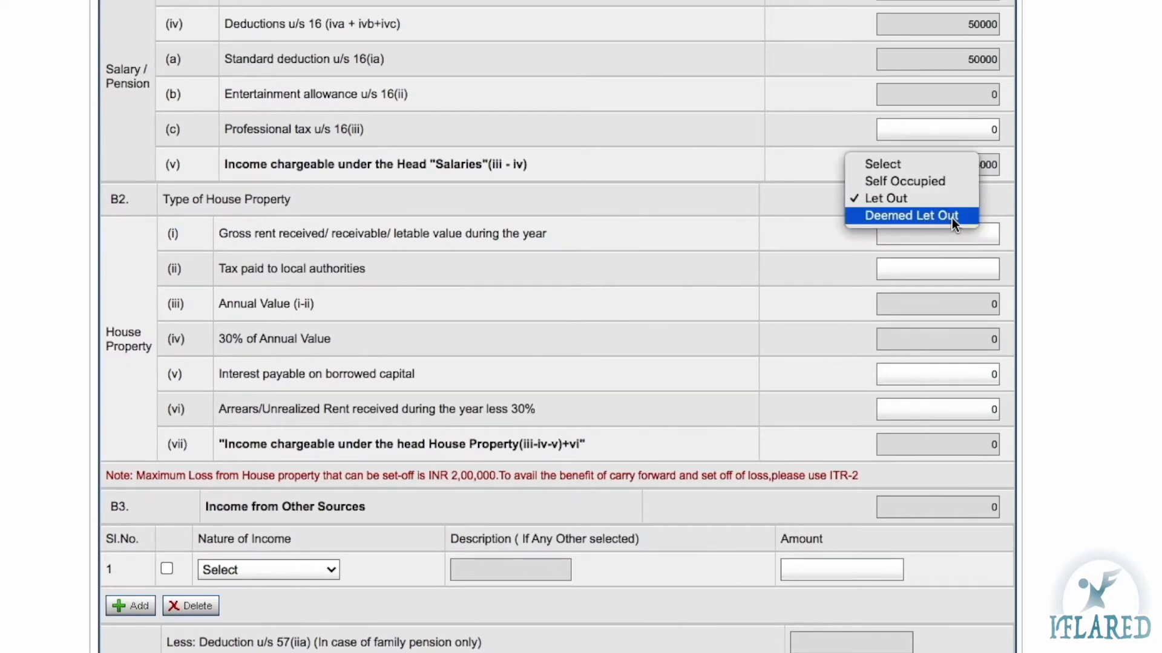
click(756, 219)
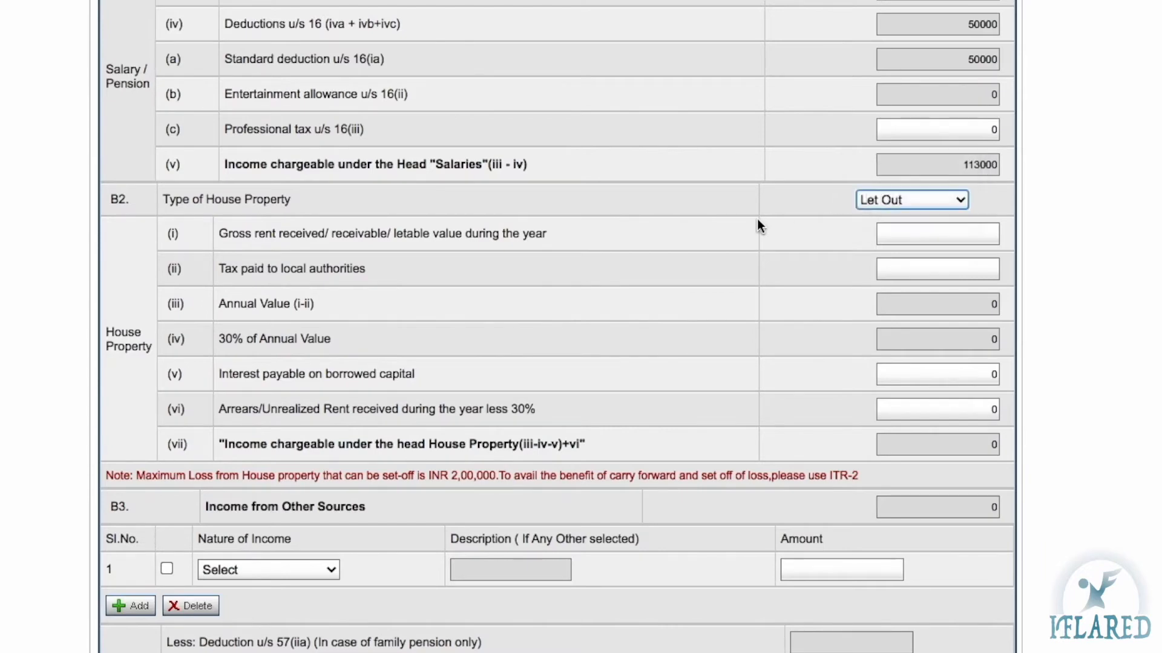
click(892, 200)
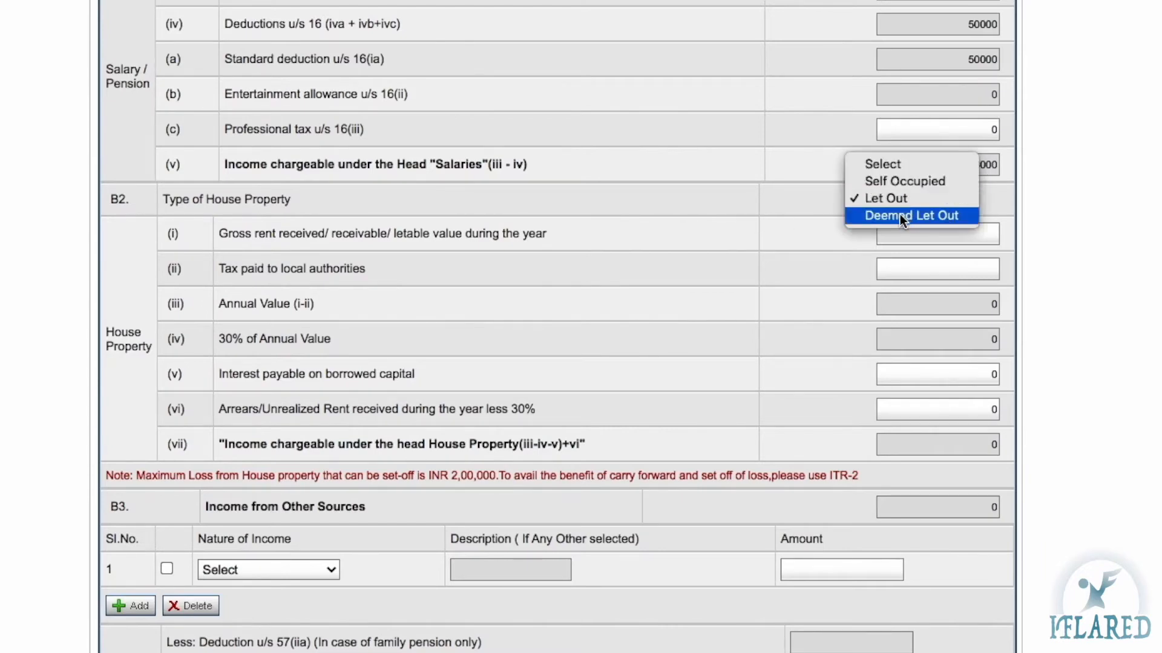
click(870, 198)
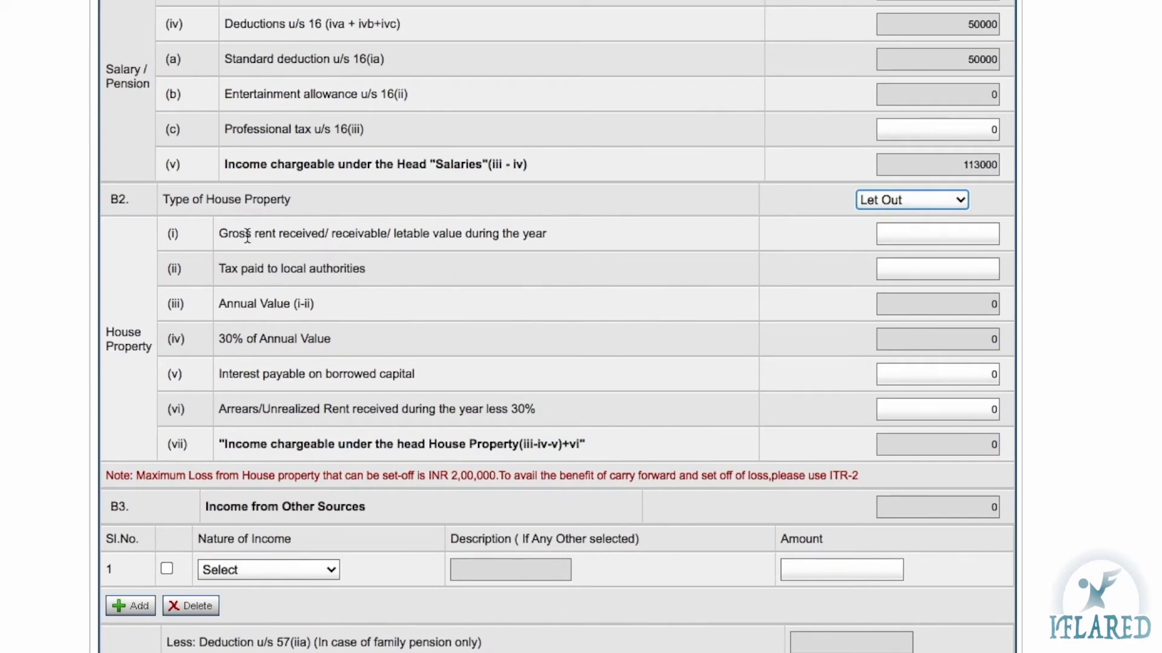
Check the gross rent, local tax, Annual Value and 30% of Annual Value fields, all 0
click(901, 236)
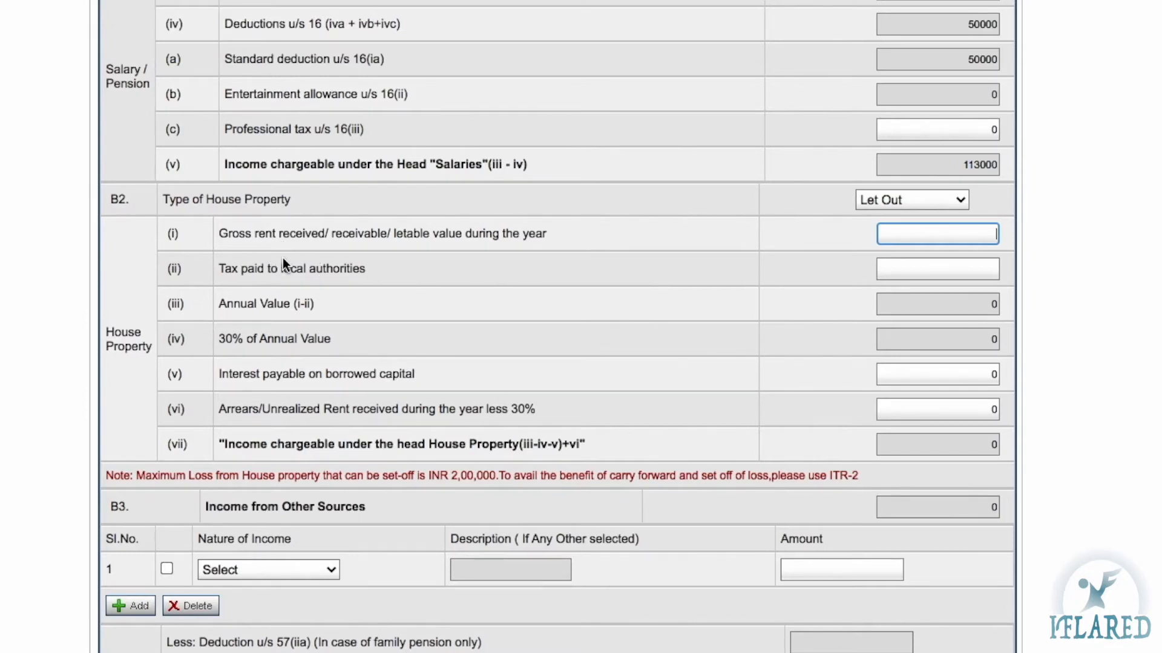
click(974, 273)
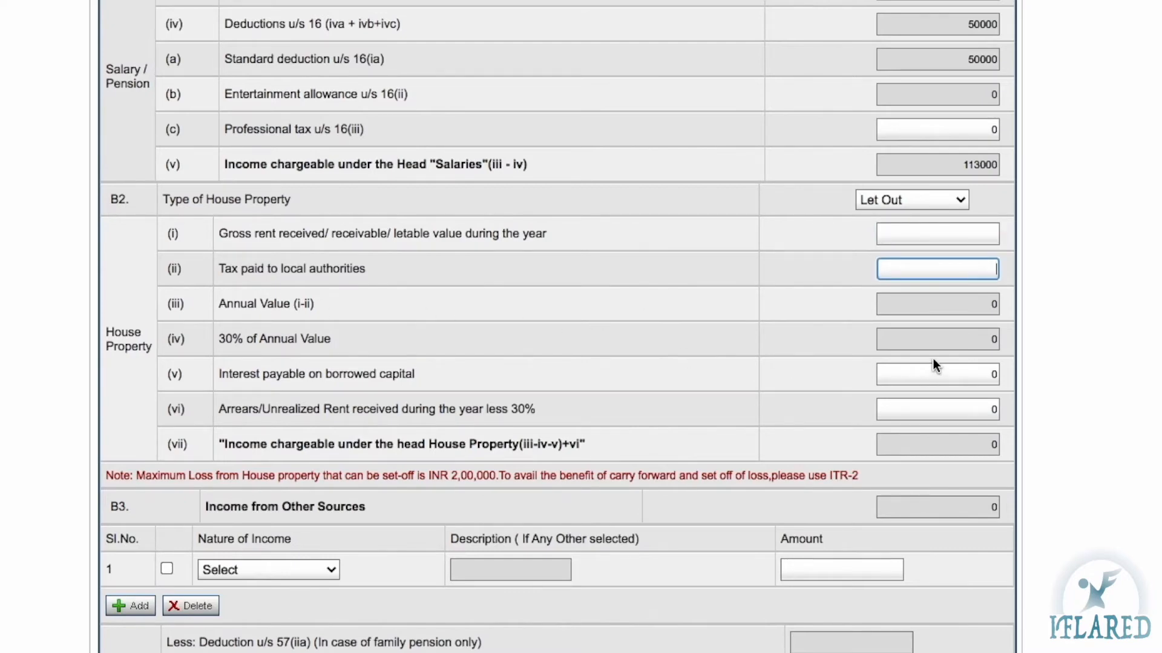
click(926, 308)
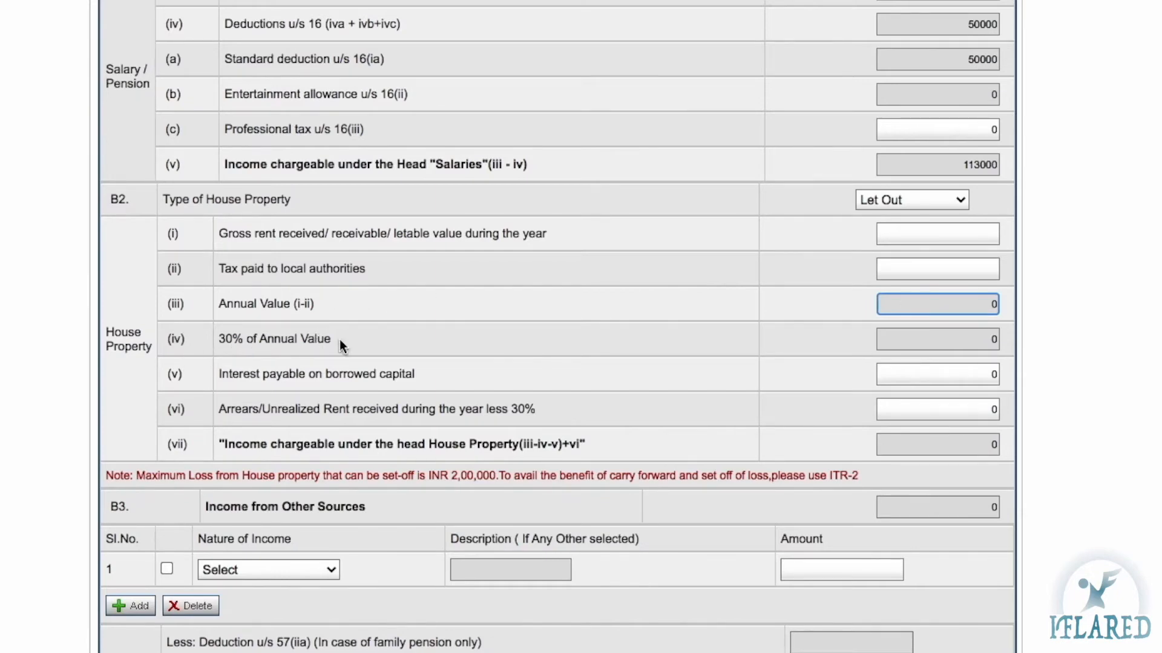
click(980, 346)
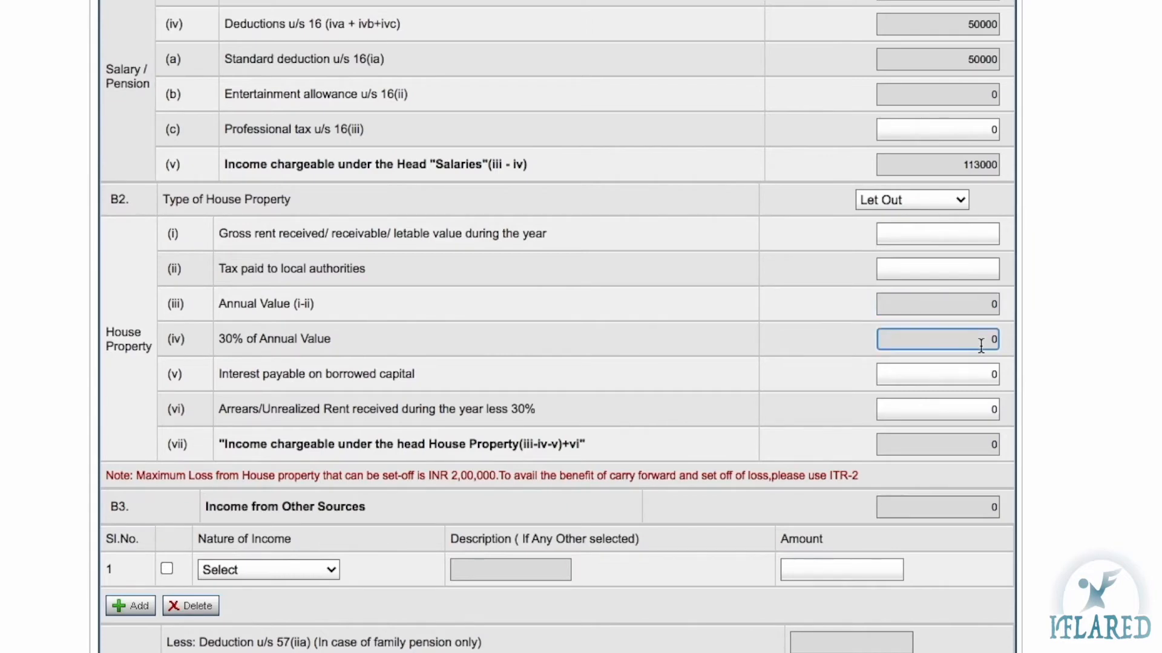
scroll(981, 345, up, 3)
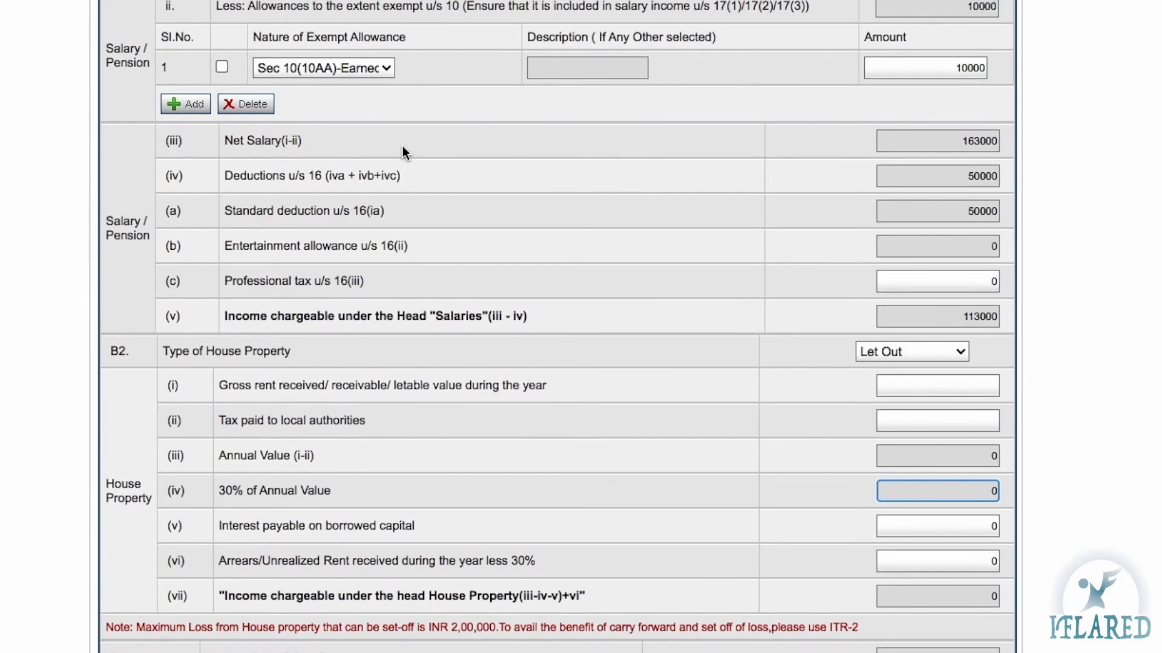
scroll(431, 214, down, 4)
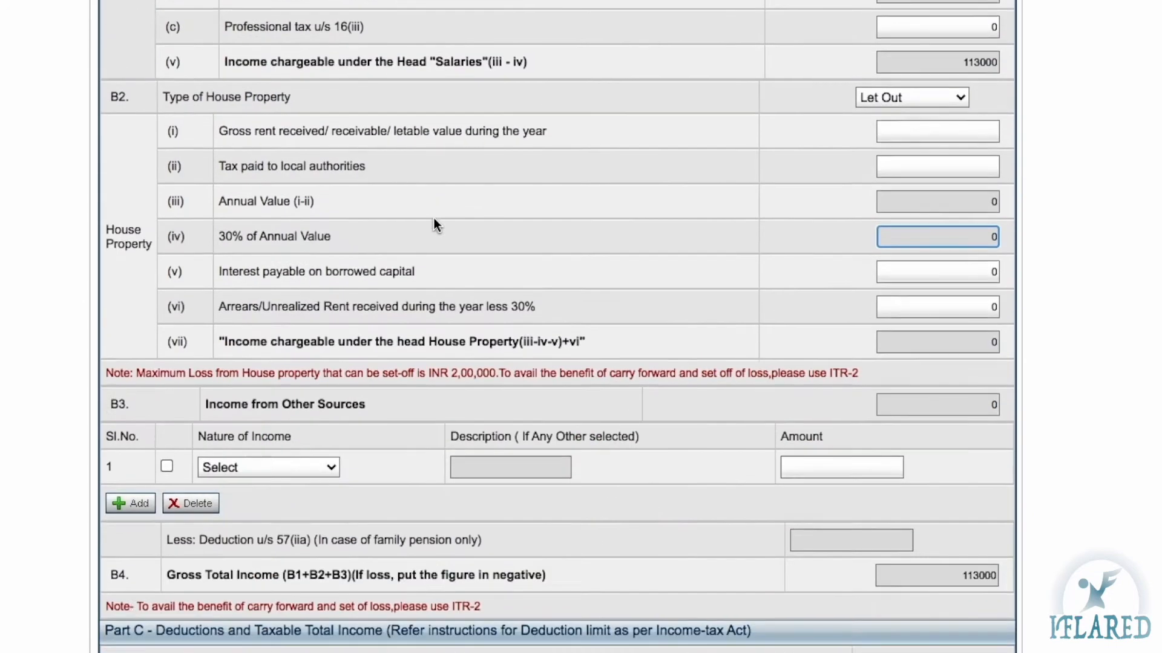
click(272, 234)
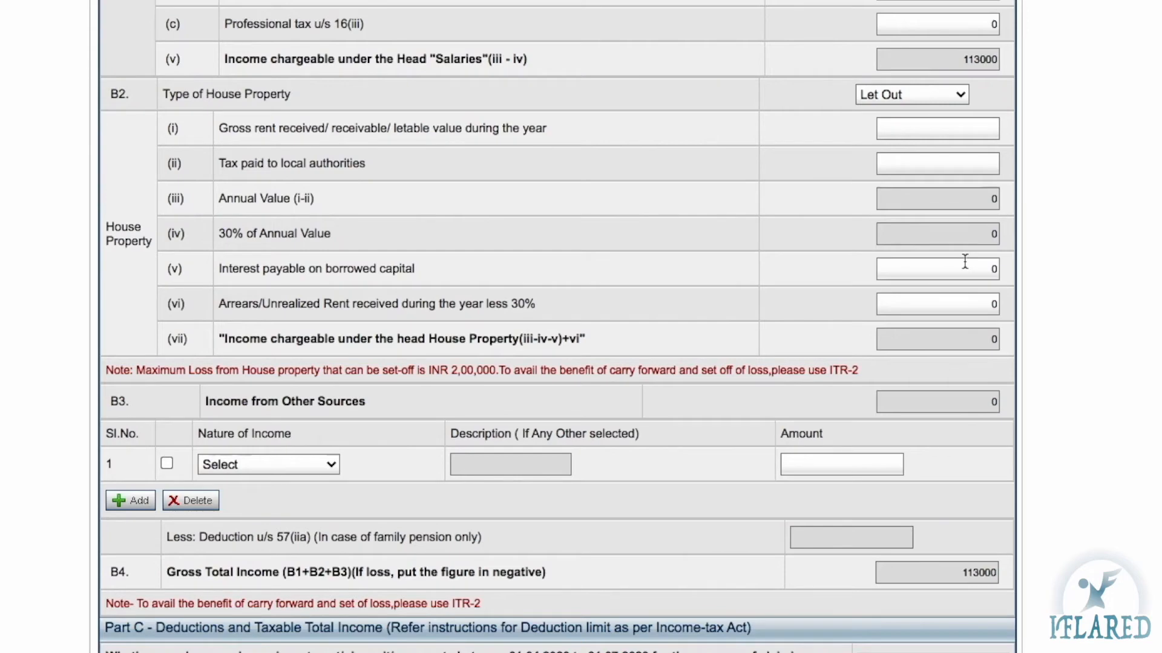
Check the interest on borrowed capital and arrears rent fields, then reopen the property type list
click(997, 268)
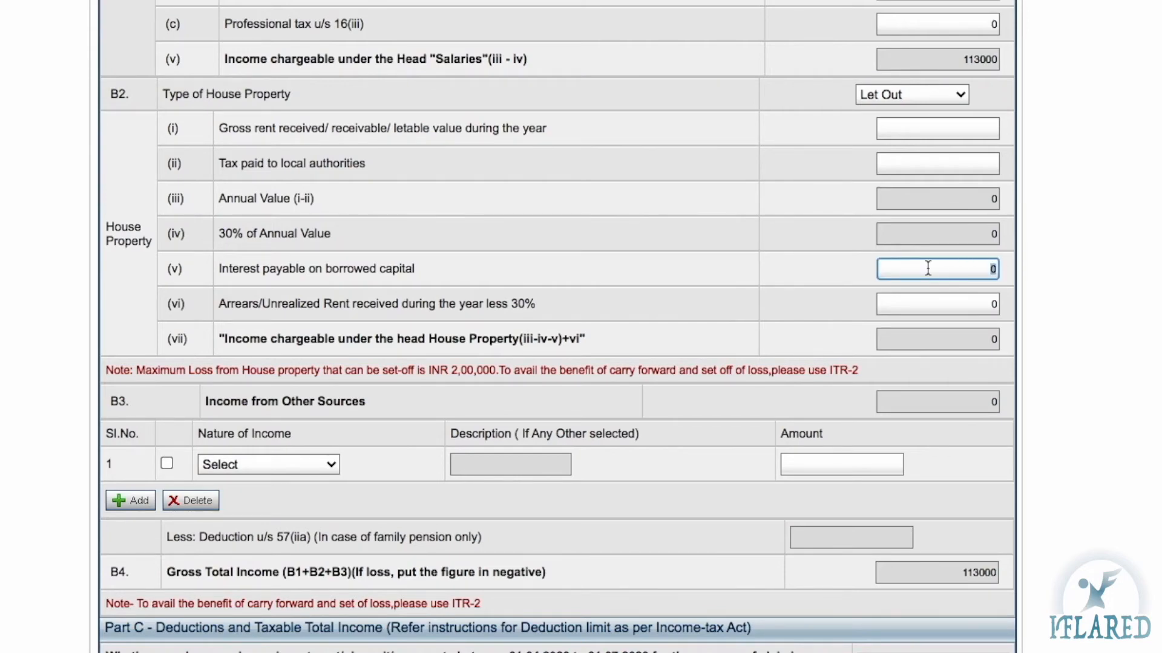
click(278, 235)
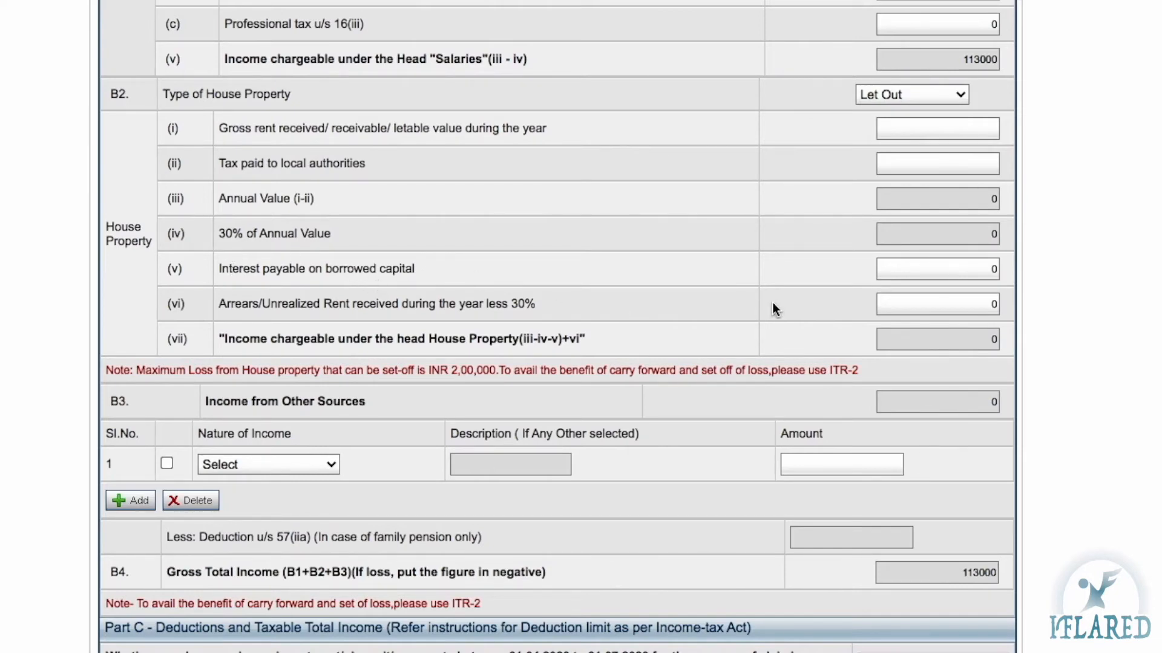
click(961, 272)
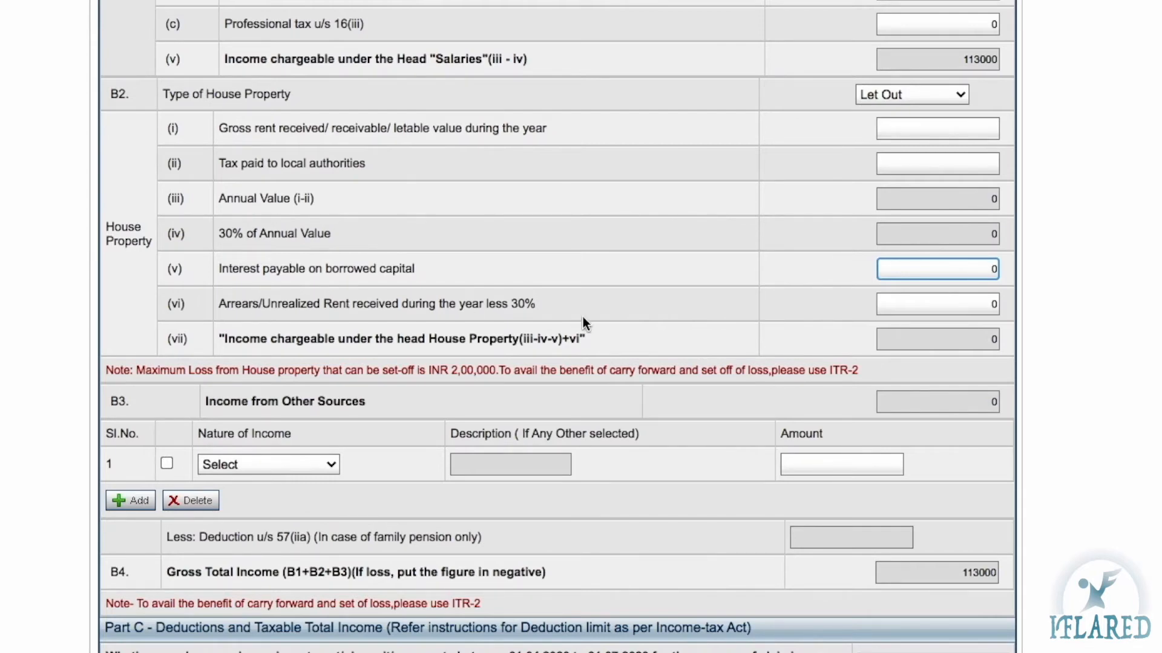
click(958, 311)
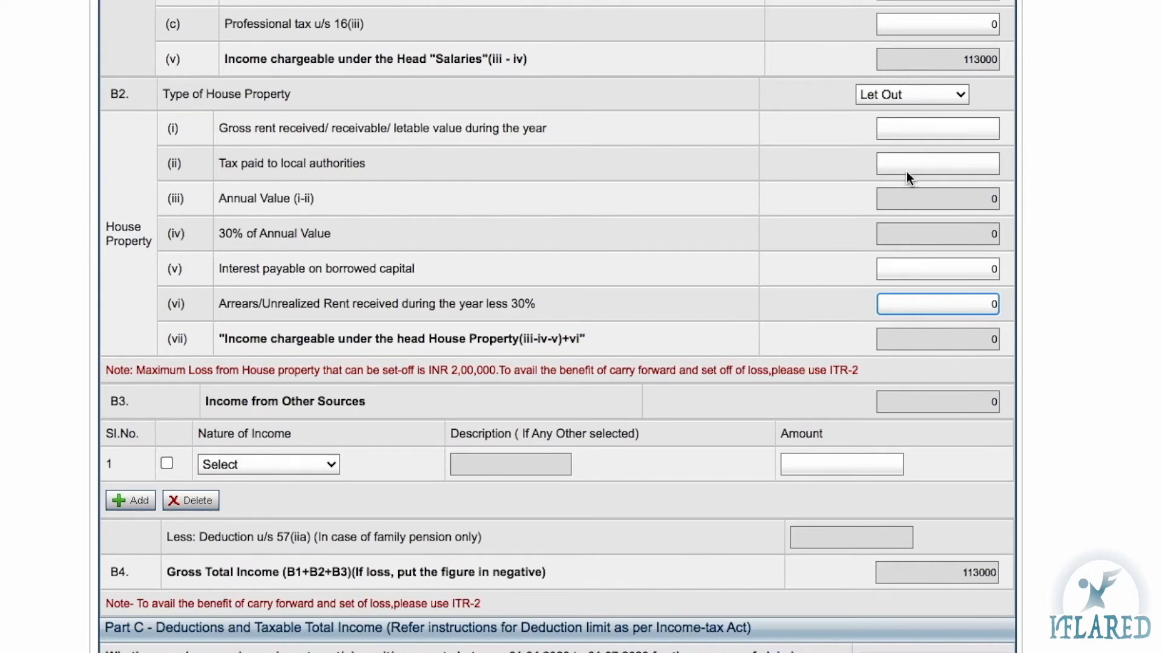
click(886, 95)
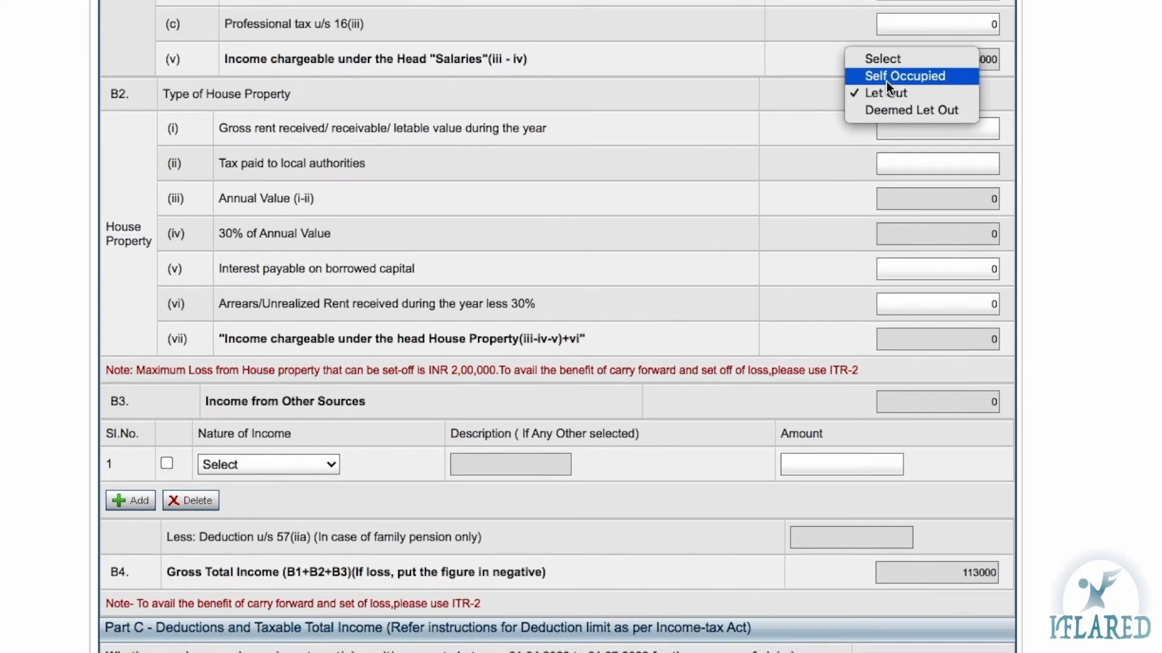
Change the house property to Self Occupied and select the interest on borrowed capital field
click(886, 76)
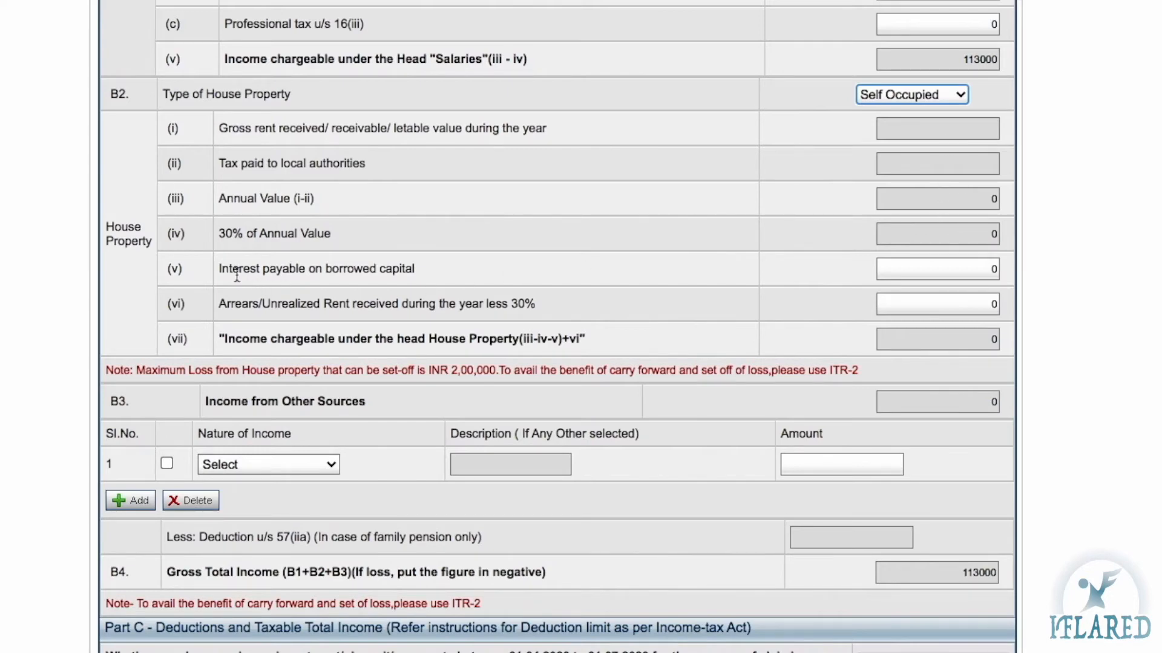
click(290, 268)
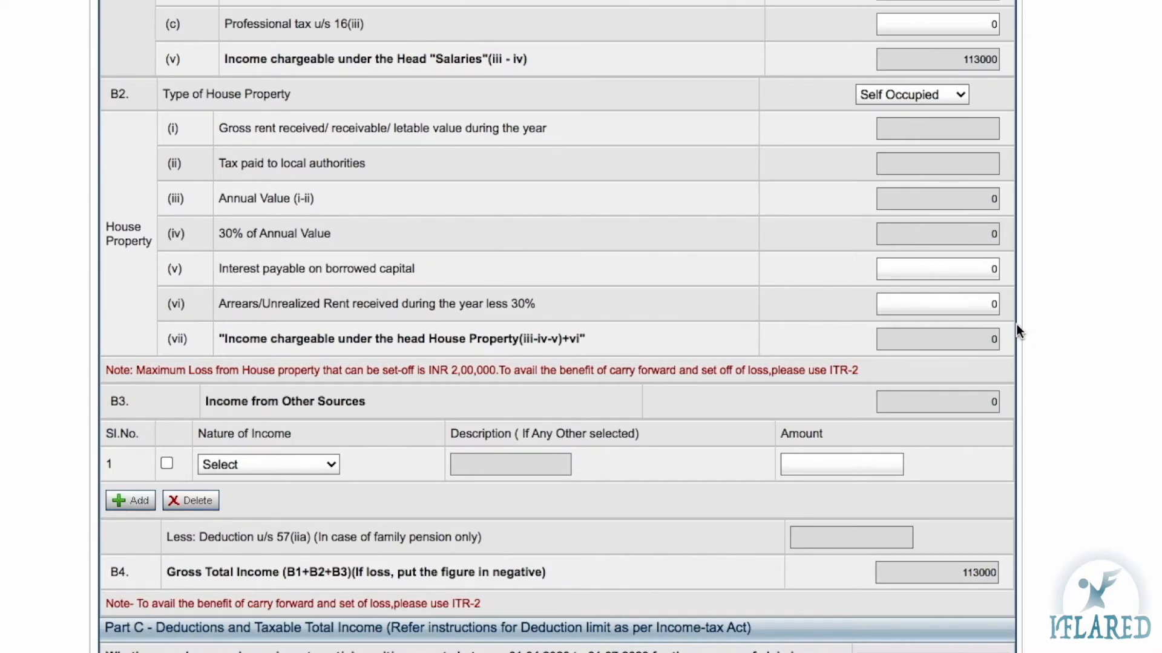
click(971, 274)
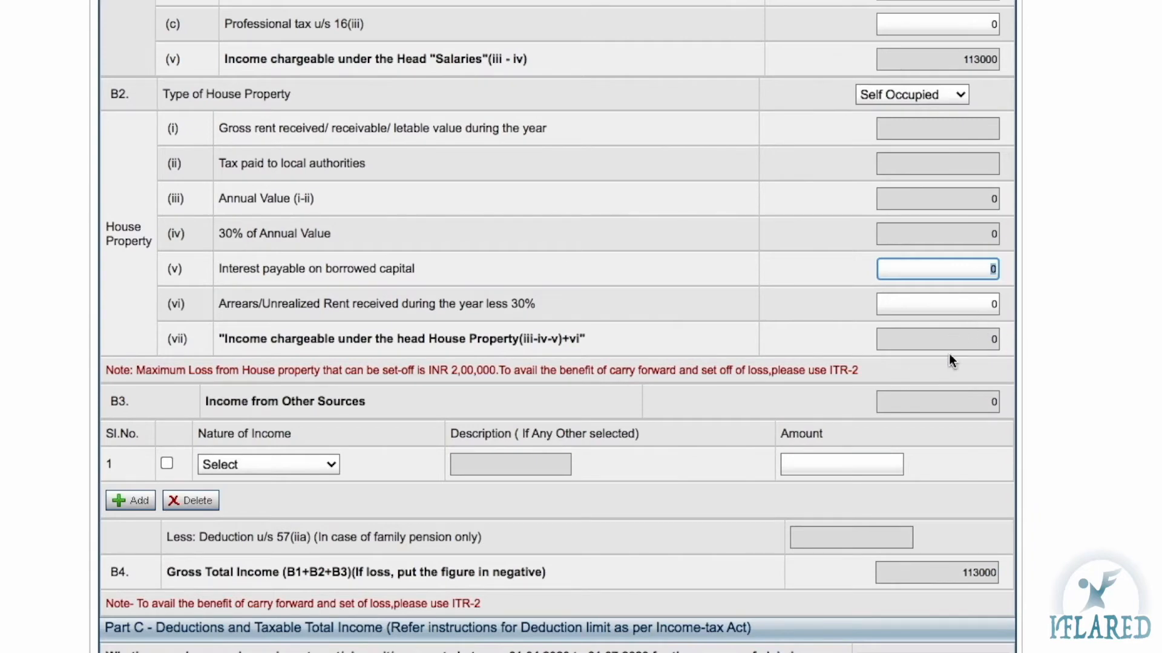
Set row 1 of Income from Other Sources to Interest from Saving Account
scroll(202, 301, down, 3)
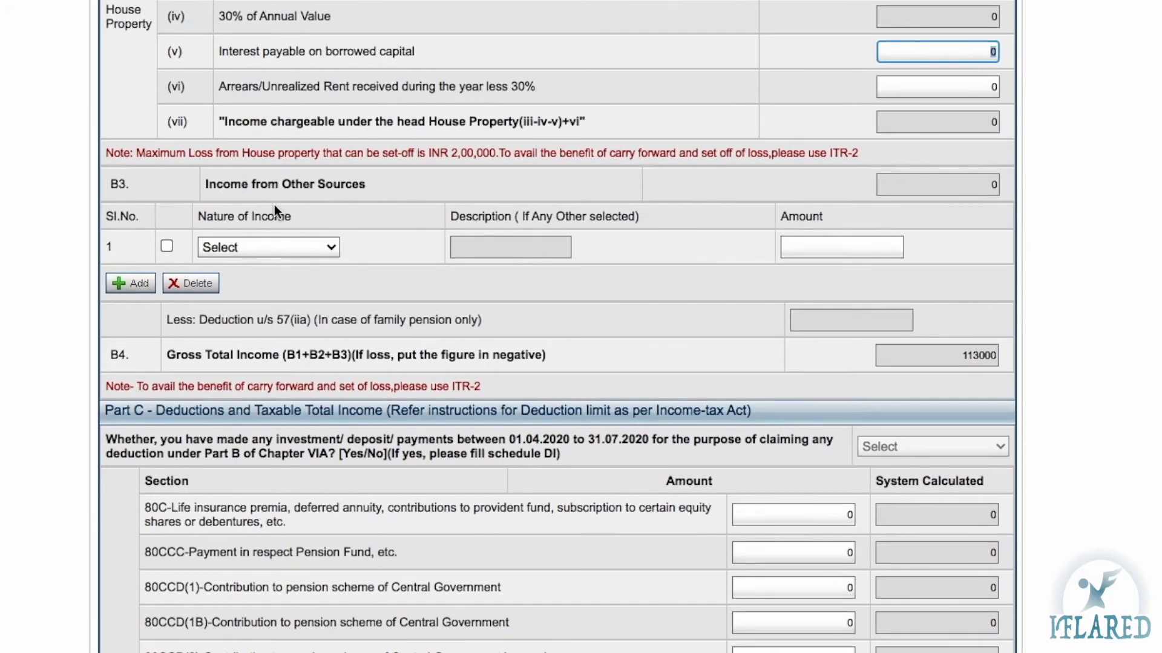
click(332, 248)
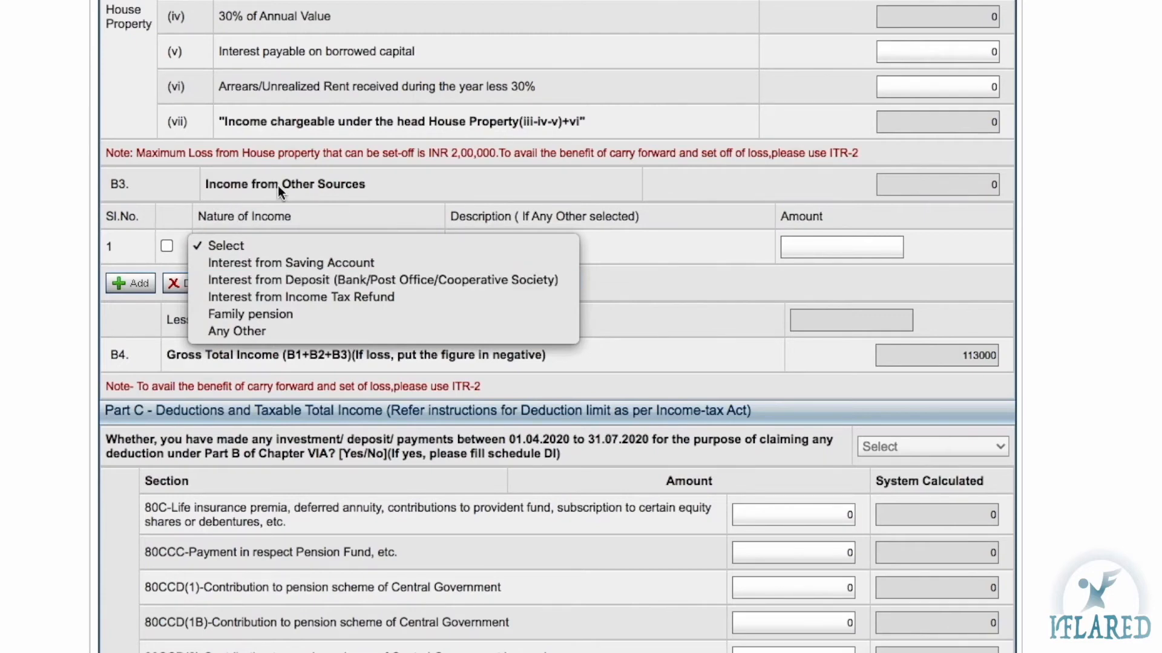
click(291, 263)
click(850, 250)
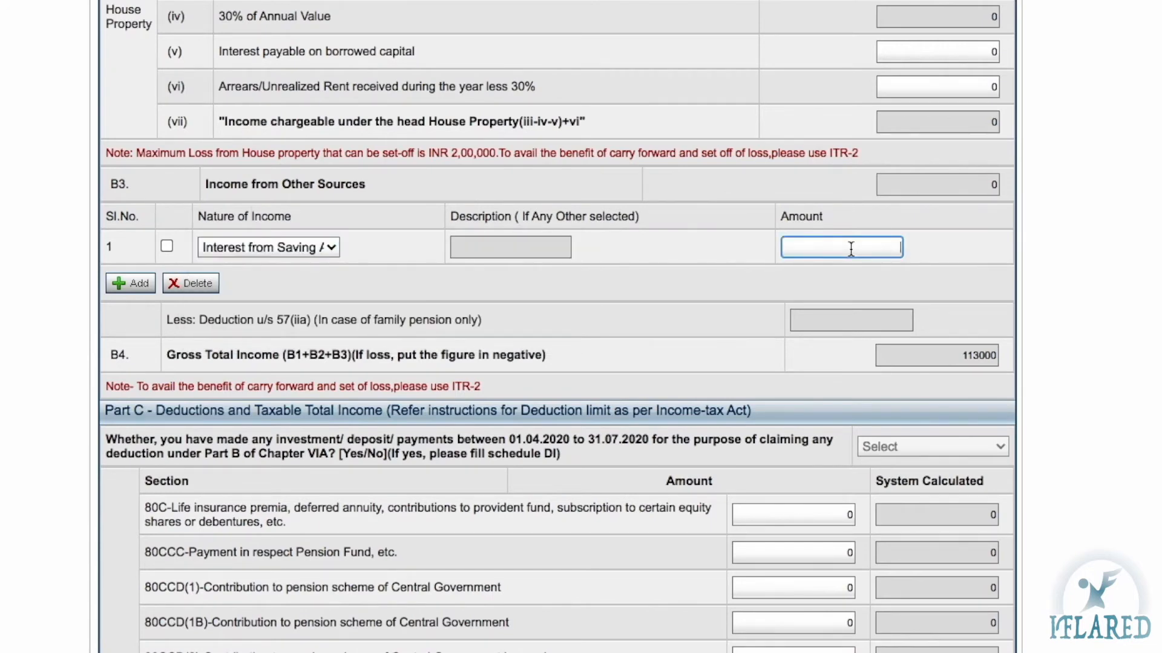
Add a second other-sources row and set its nature of income to Any Other
click(130, 284)
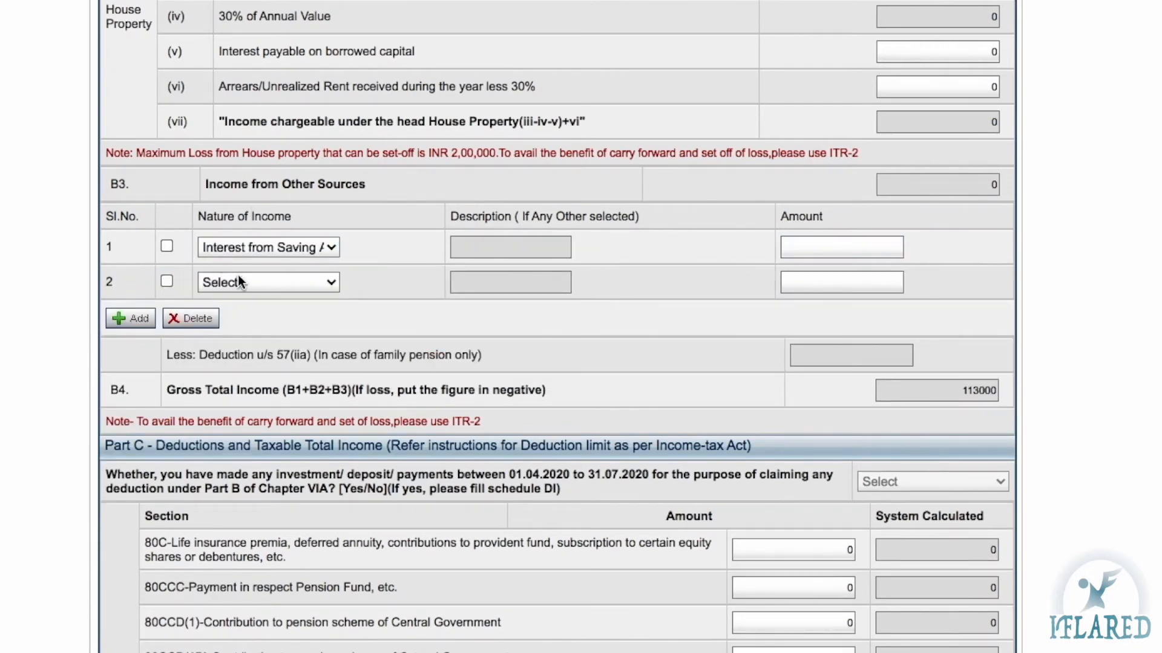
scroll(238, 282, up, 8)
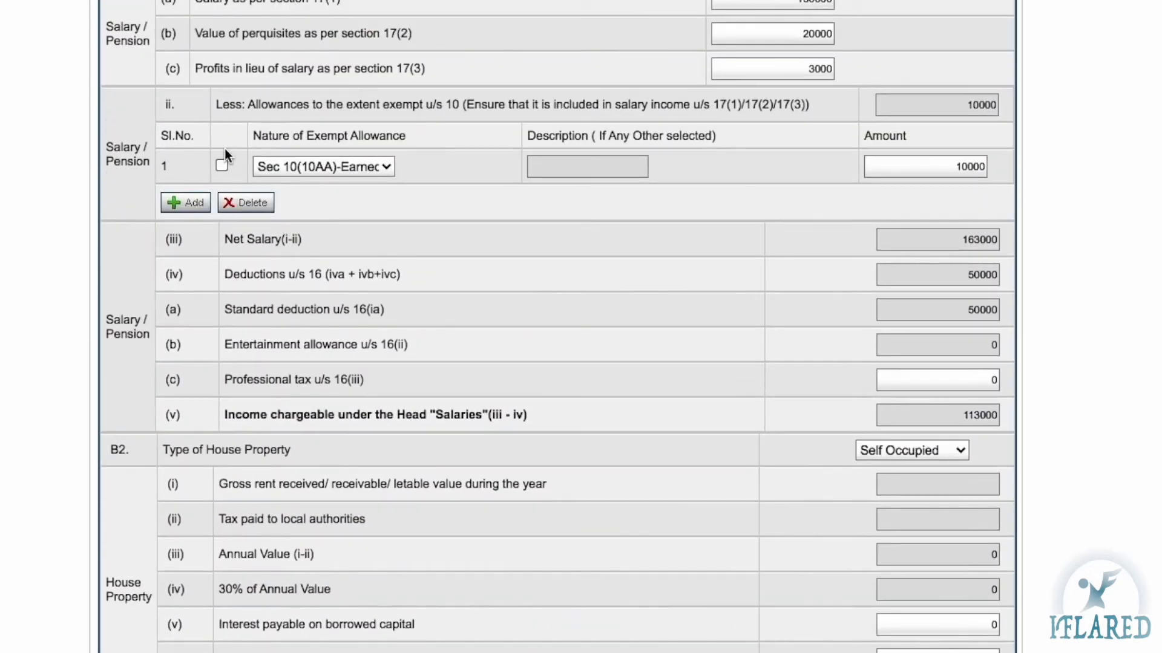
scroll(409, 134, down, 9)
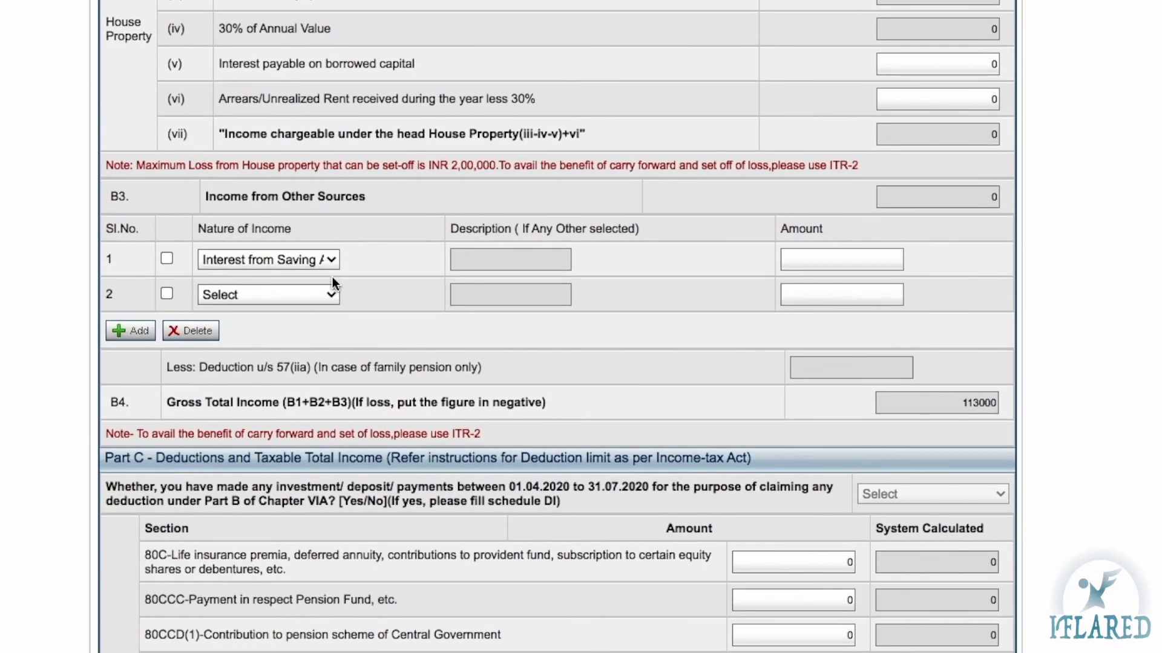
click(321, 286)
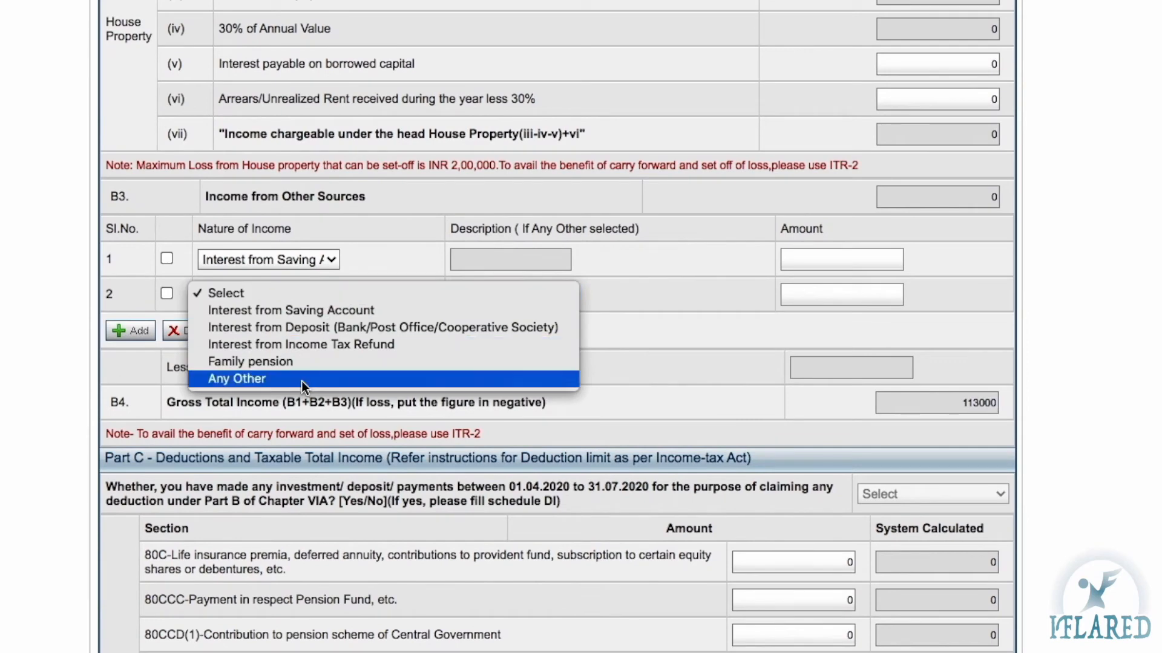
click(315, 327)
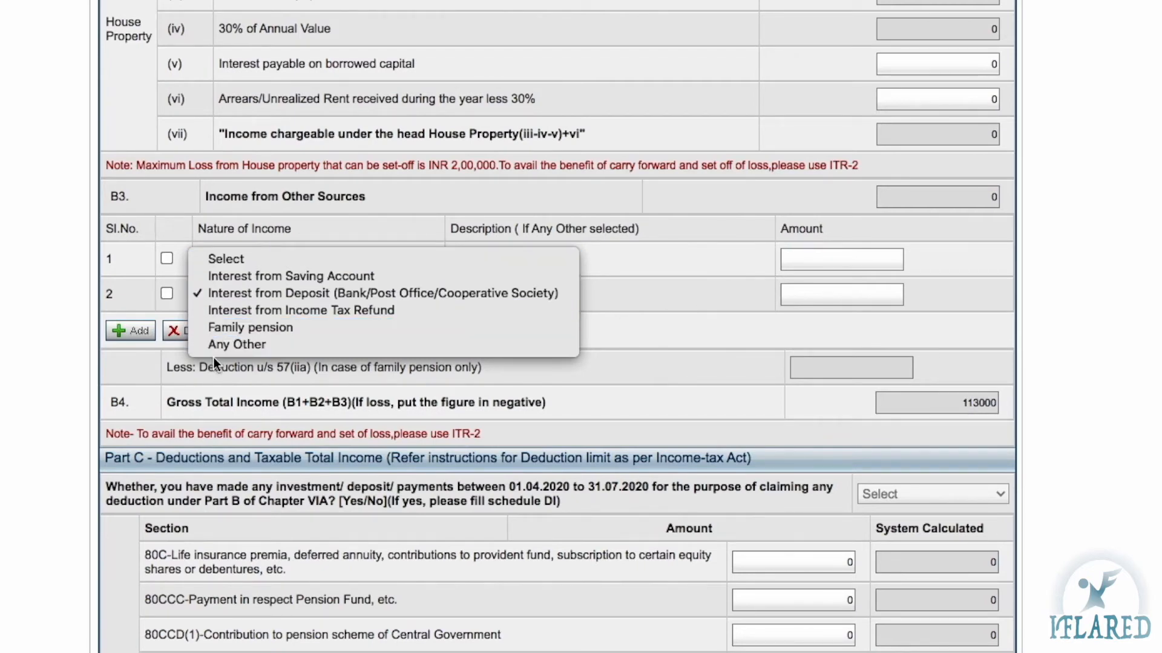
click(254, 346)
click(856, 300)
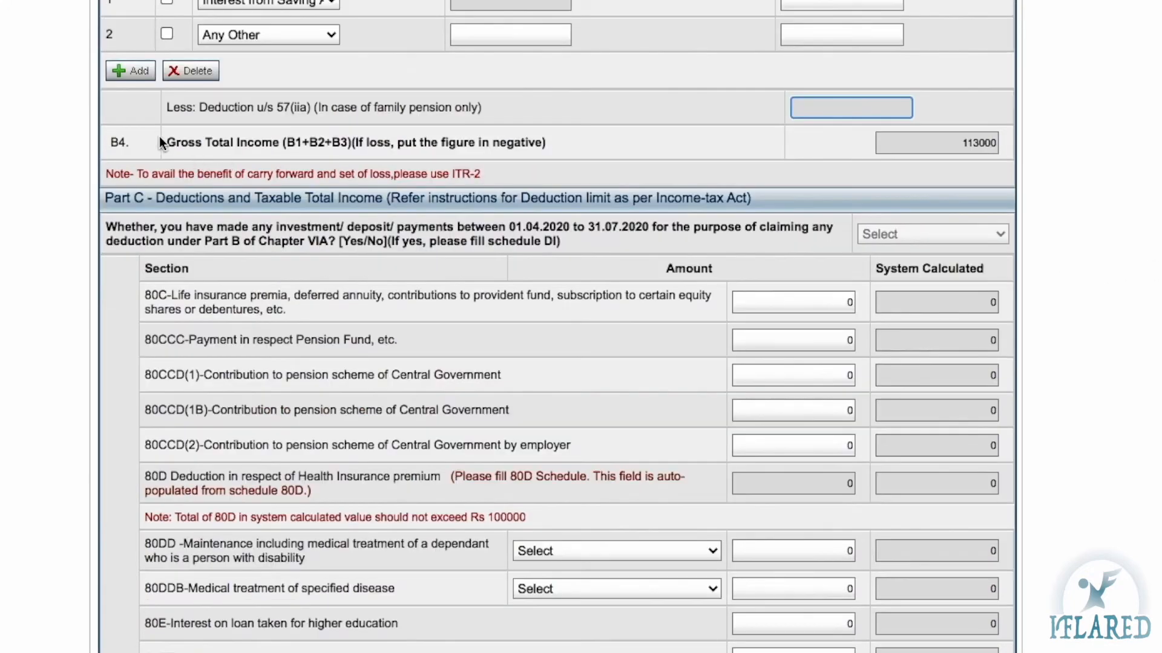
click(168, 146)
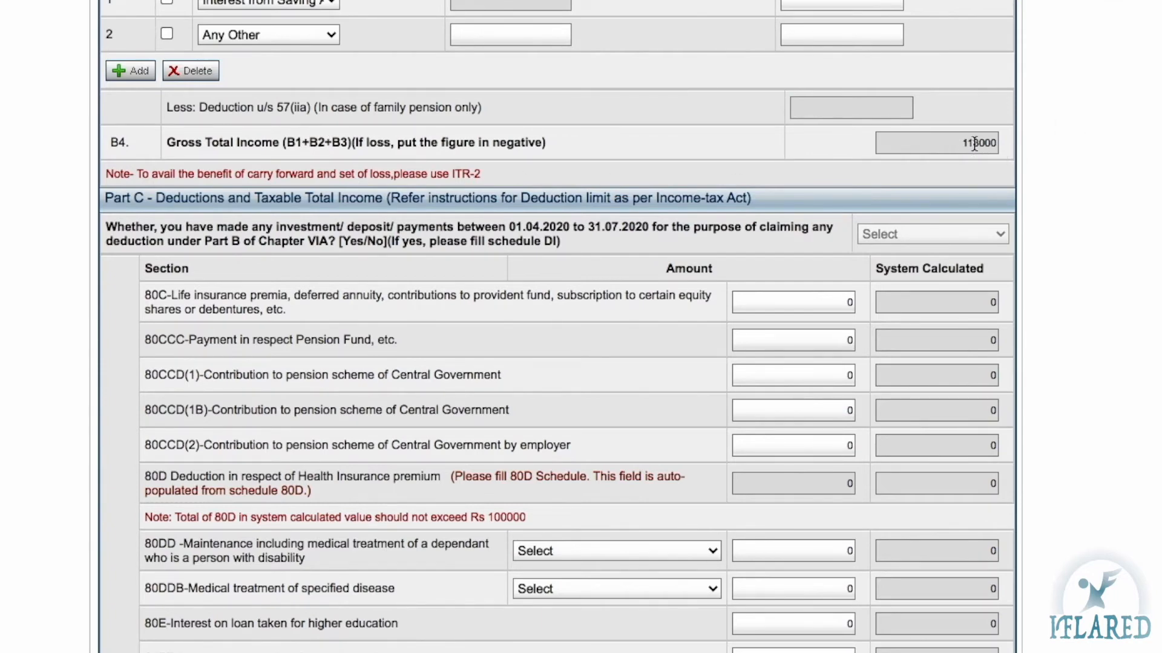
scroll(974, 148, down, 1)
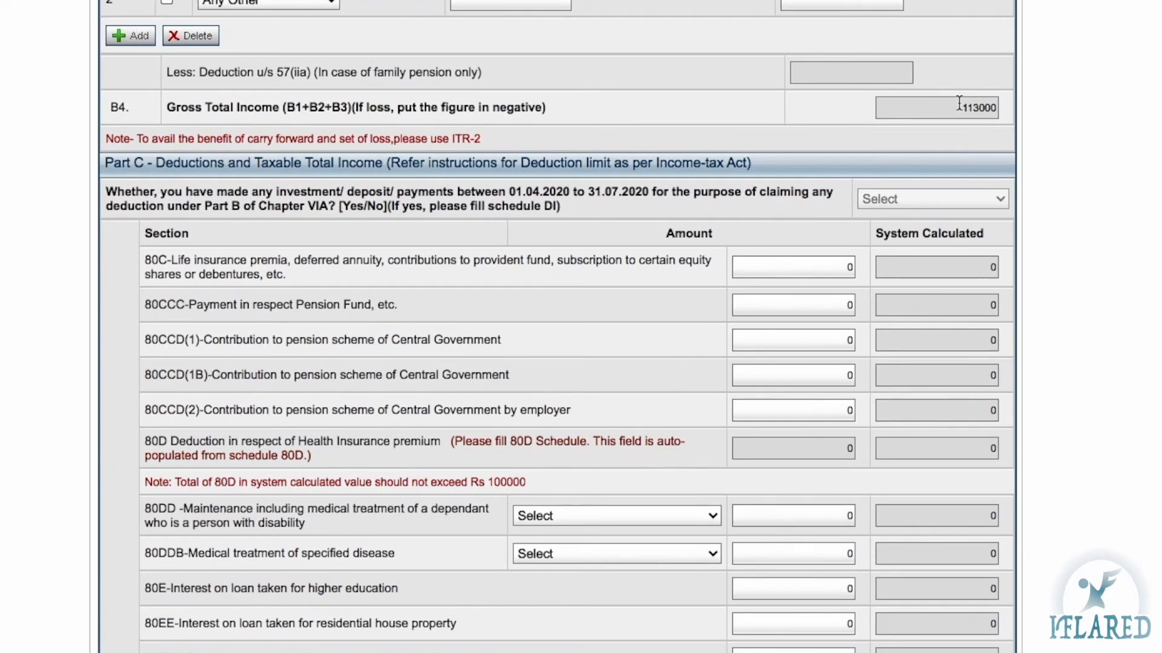
Enter the 80C deduction, correcting a mistyped 140000 to 110000
scroll(959, 104, down, 1)
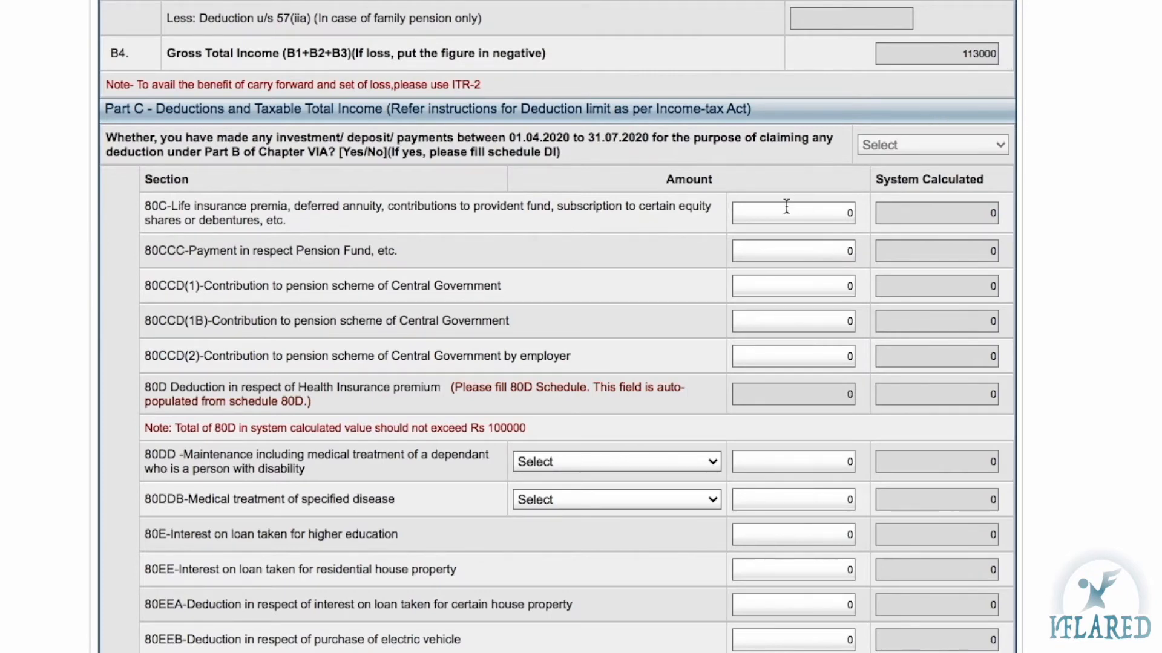
click(787, 207)
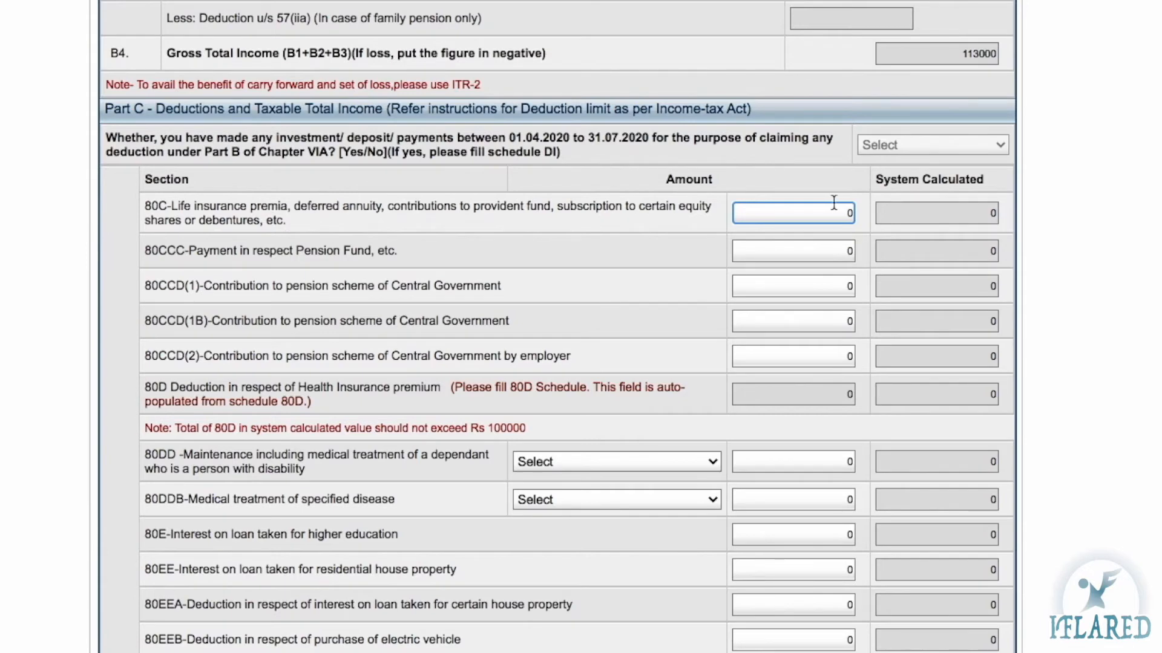
click(892, 209)
key(BackSpace)
text(140000)
click(909, 308)
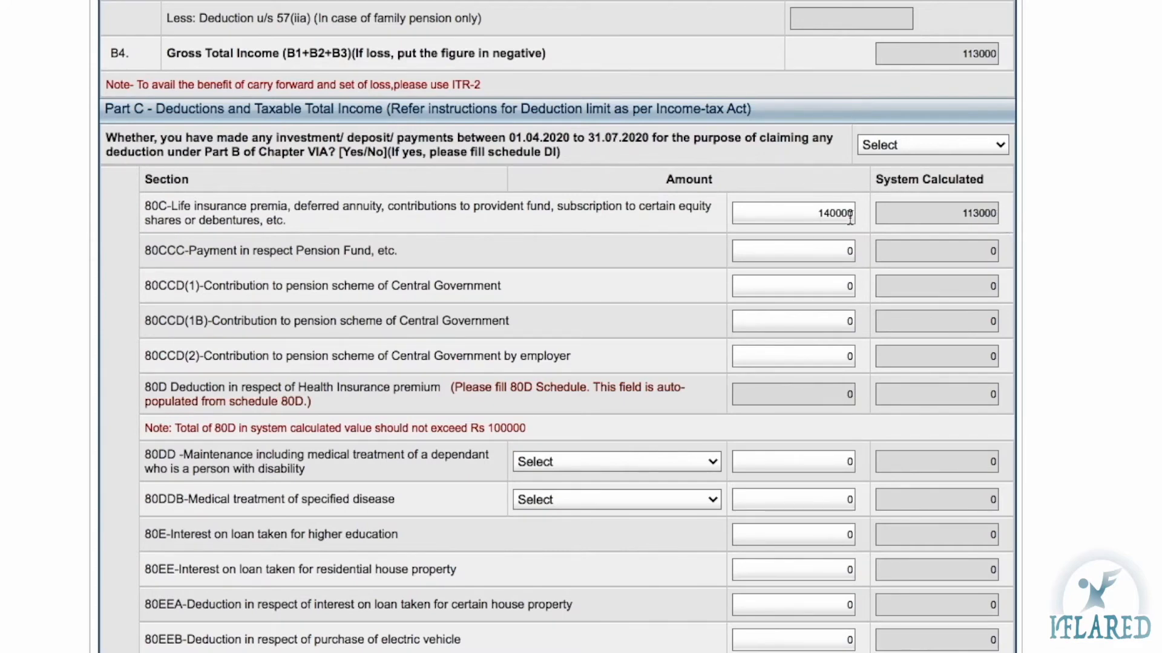
drag(788, 215, 882, 213)
text(110000)
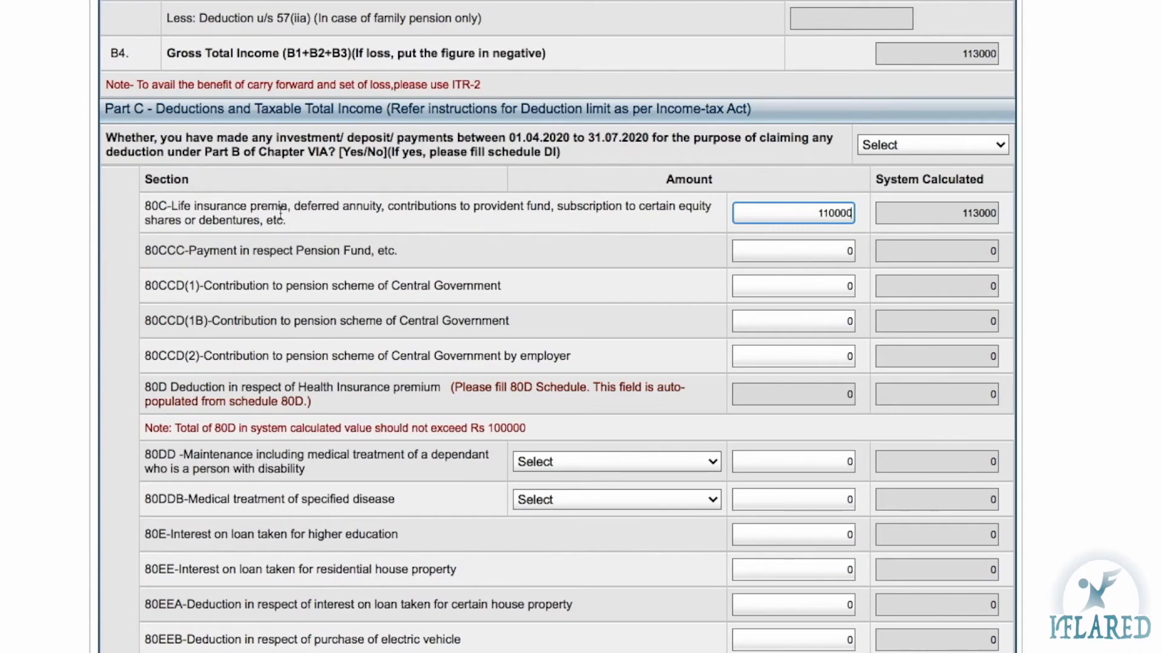
click(944, 240)
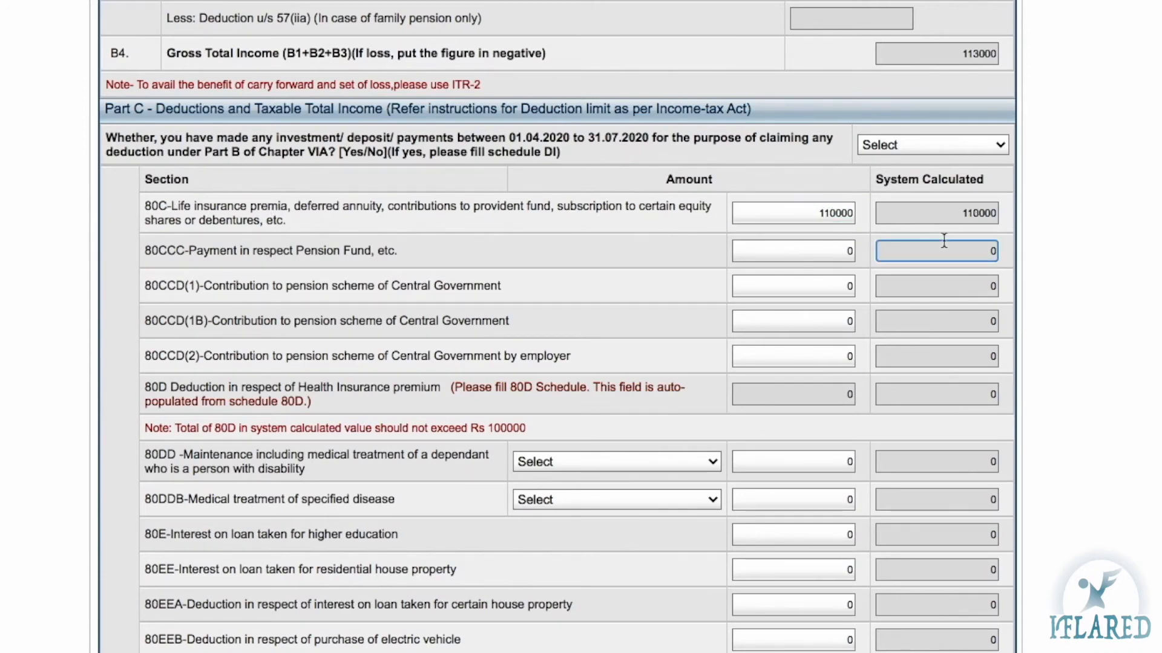
Change the 80C amount to 114000 so System Calculated shows 113000
drag(957, 217, 1009, 219)
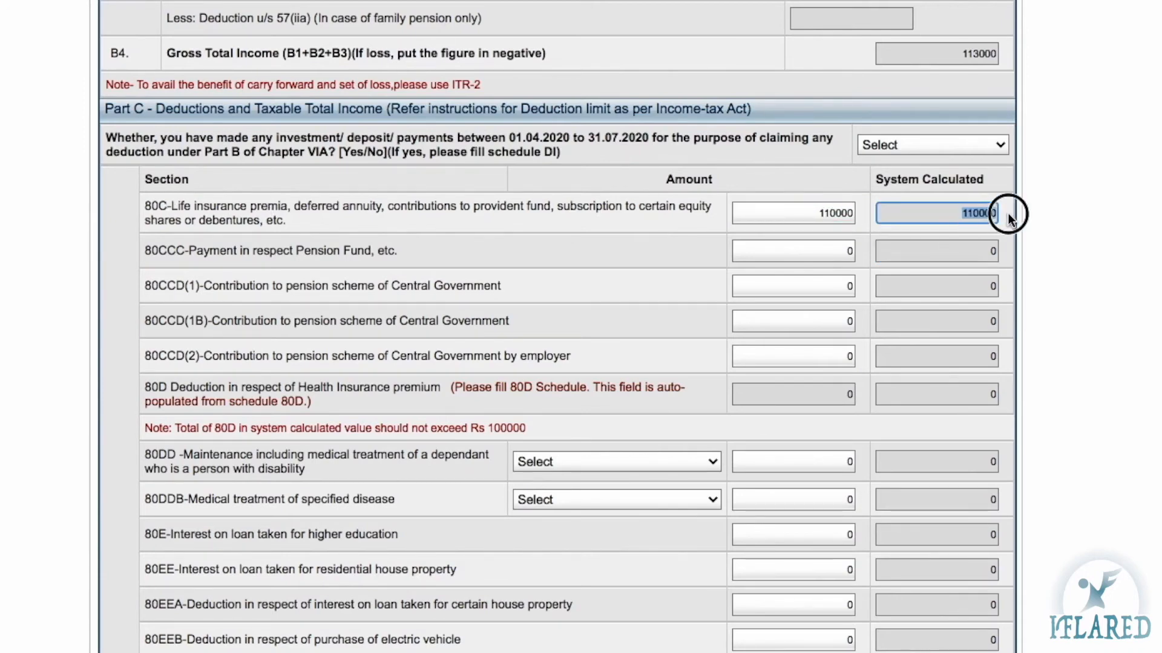
drag(813, 216, 856, 218)
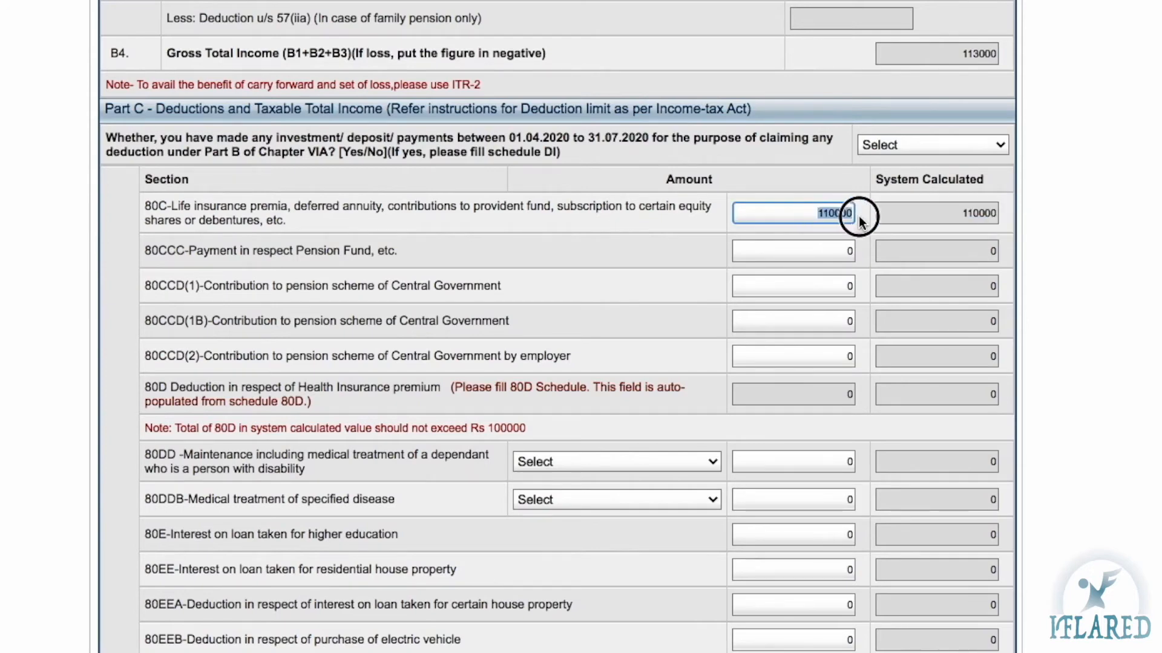
text(114)
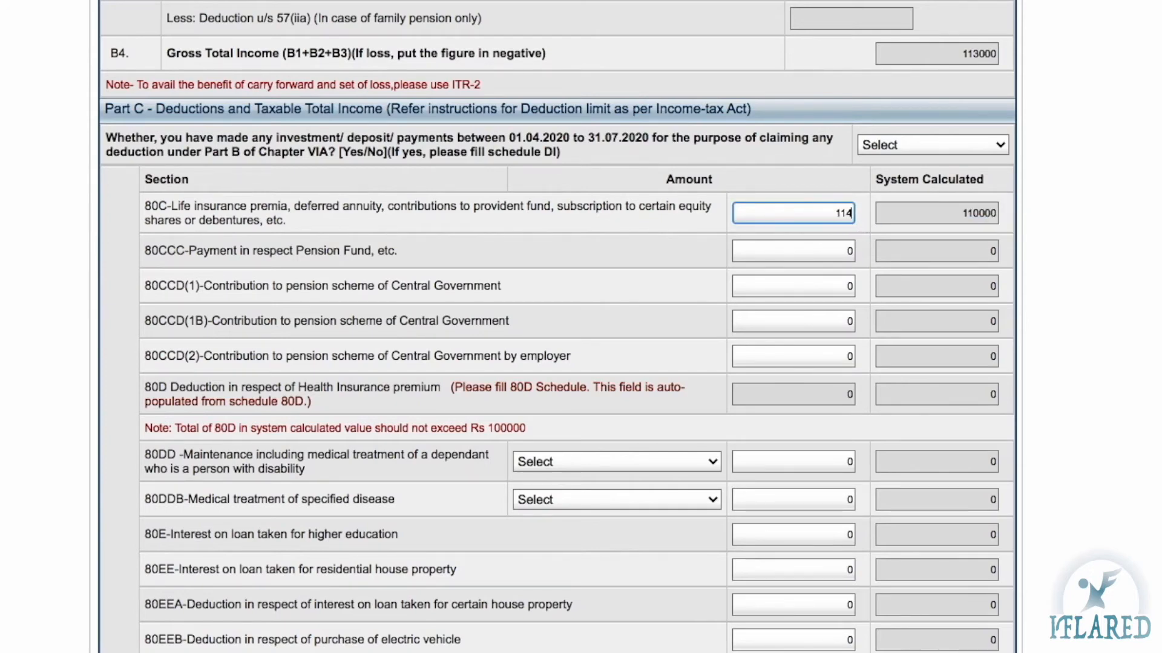
text(000)
click(923, 283)
double_click(992, 212)
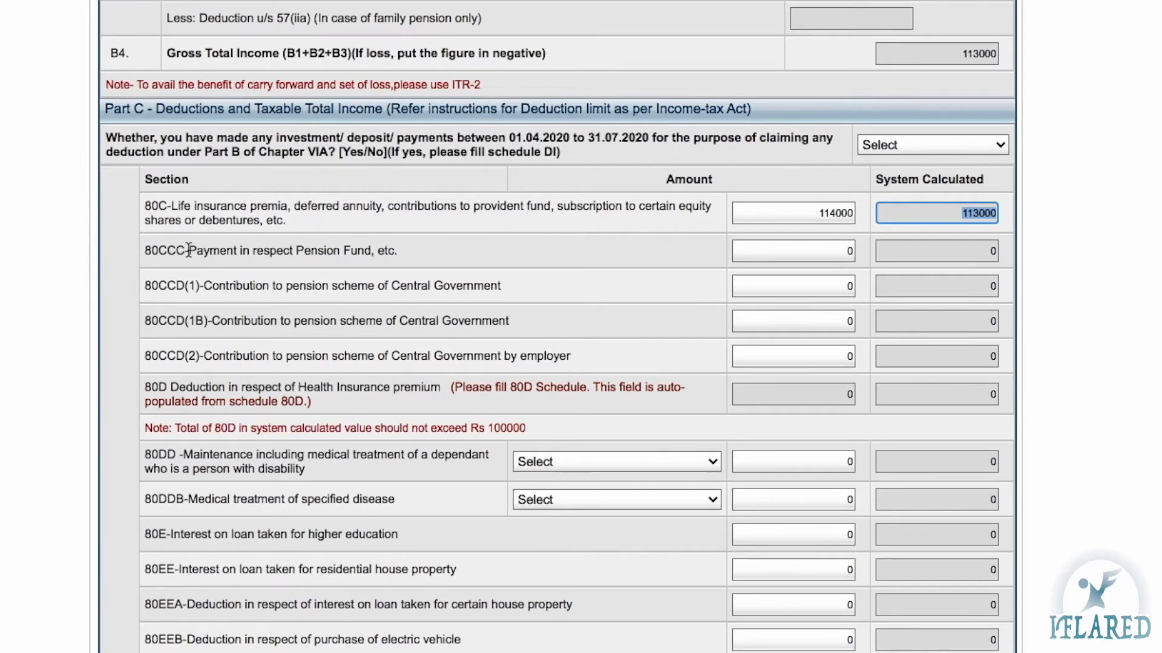
click(159, 250)
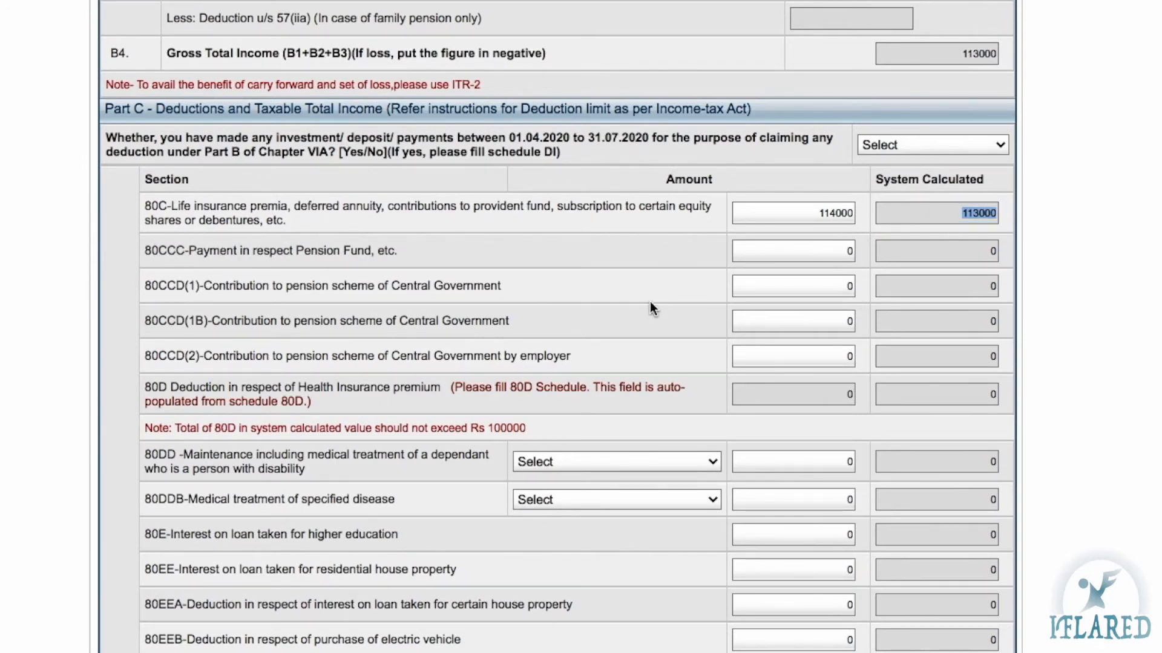
Review the 80CCC and 80D rows, then return to the 114000 80C entry
click(849, 250)
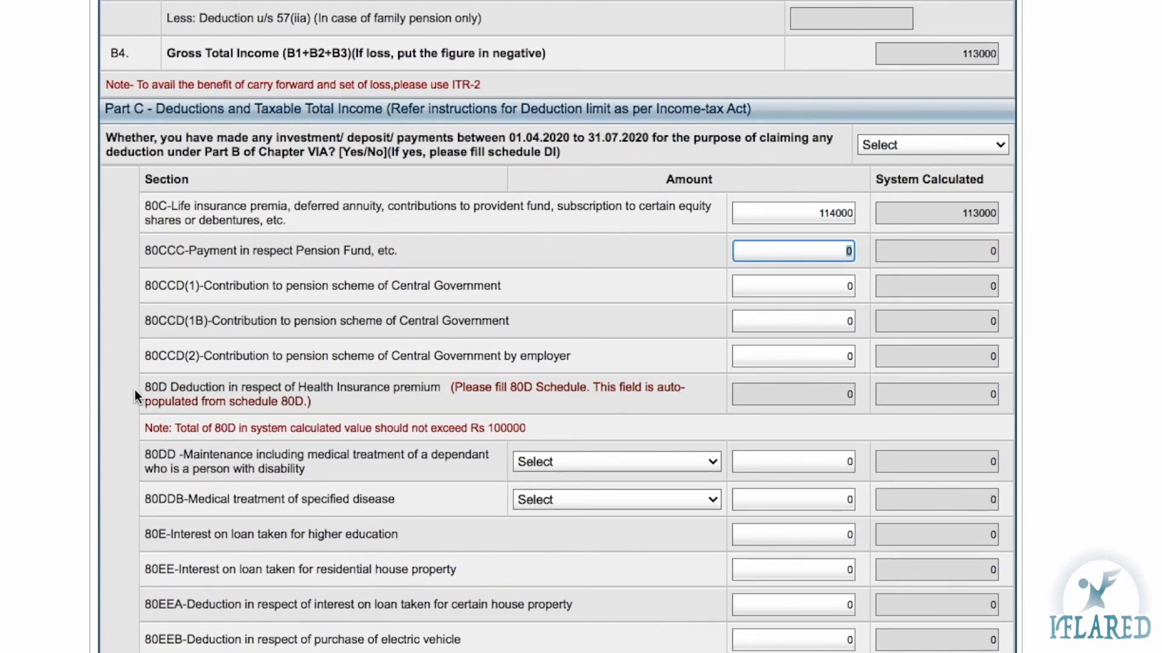
click(176, 390)
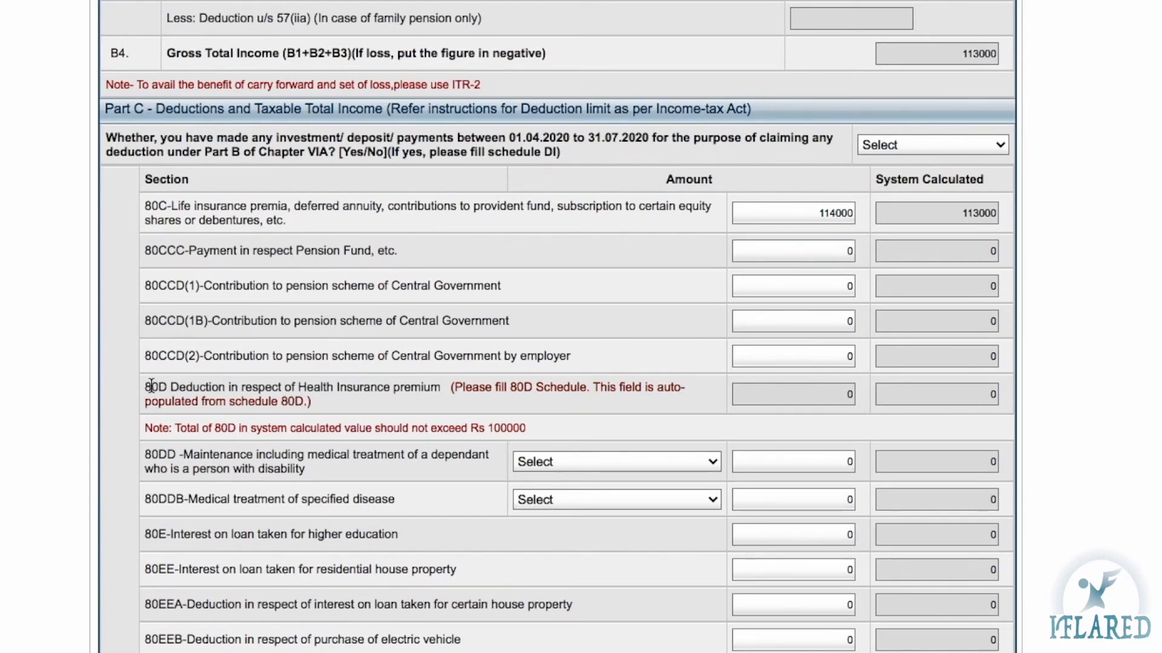
click(200, 390)
click(793, 219)
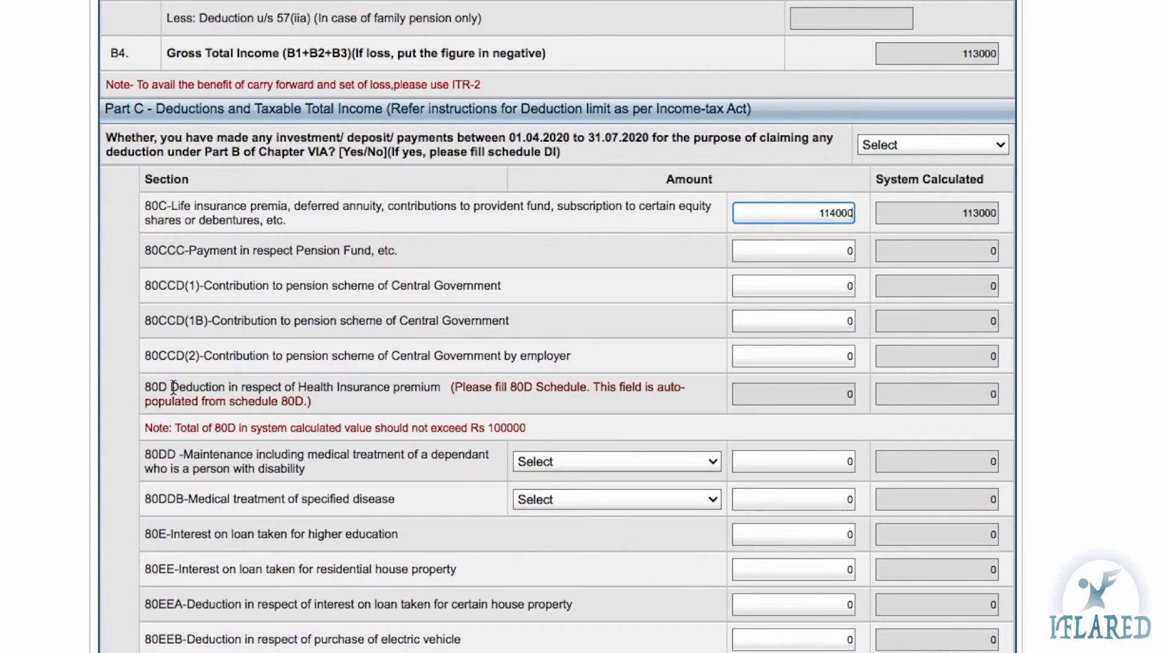
scroll(174, 387, up, 15)
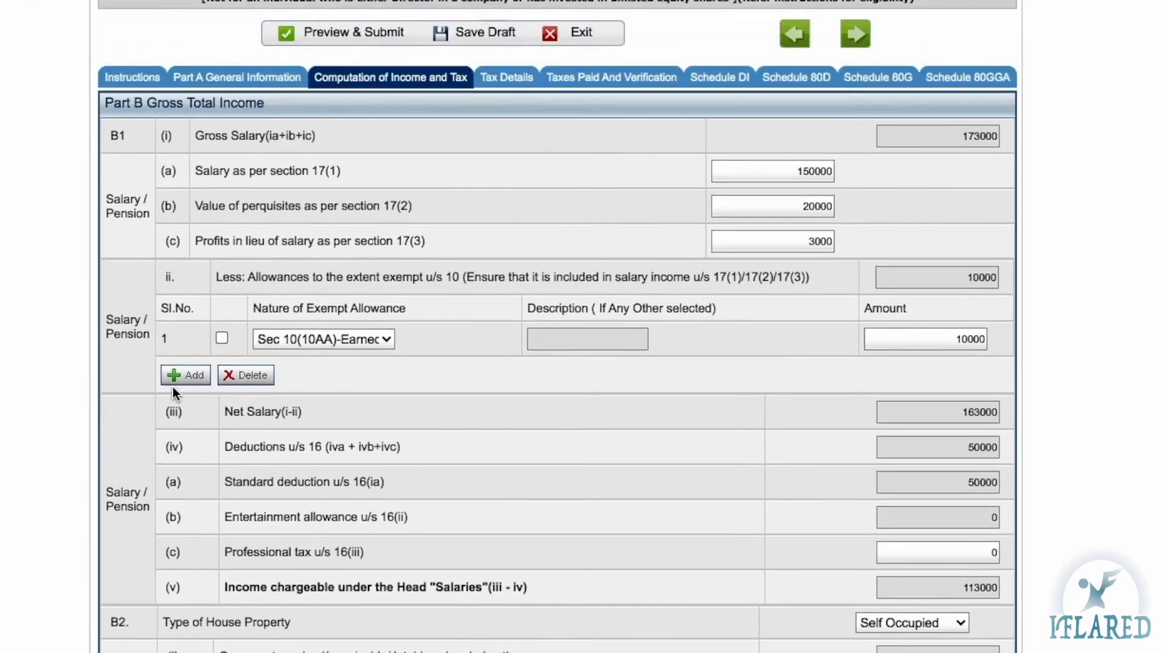
scroll(172, 387, up, 3)
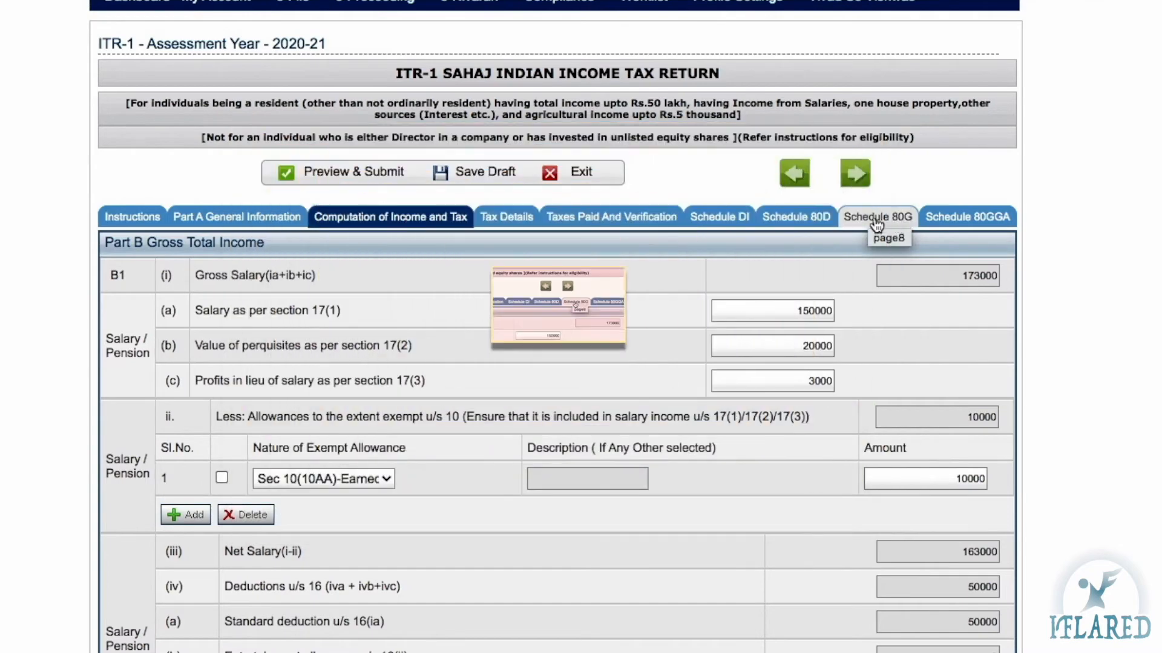
In Schedule 80D, answer NO to self or family being senior citizens
click(799, 217)
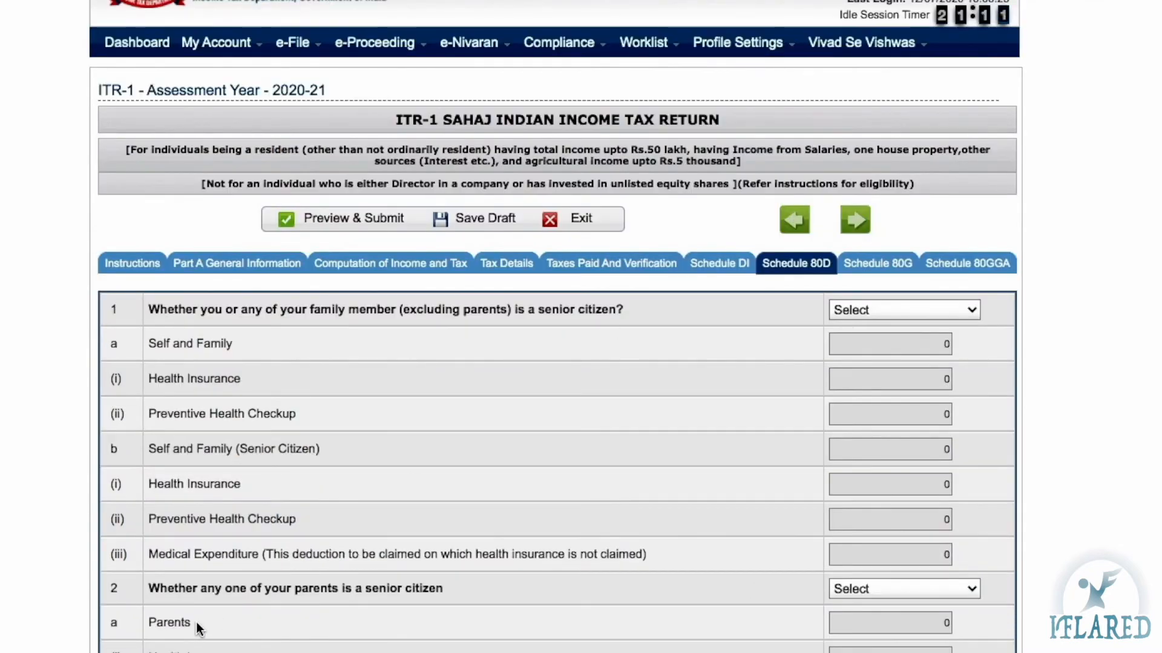
scroll(198, 629, down, 3)
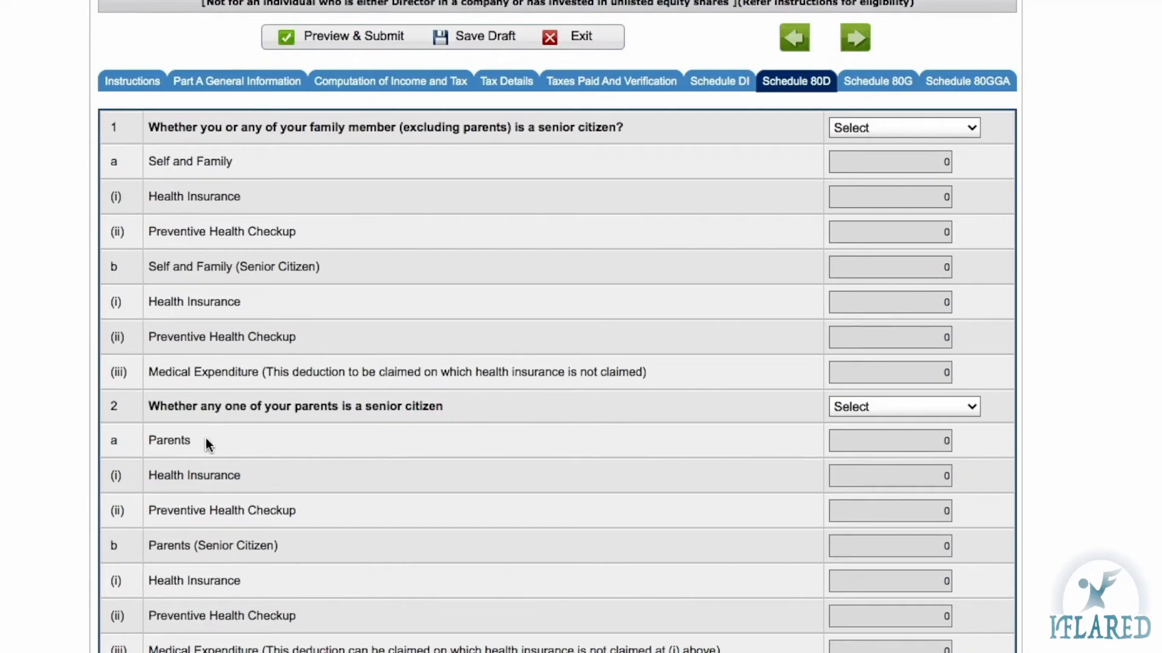
click(962, 127)
click(859, 160)
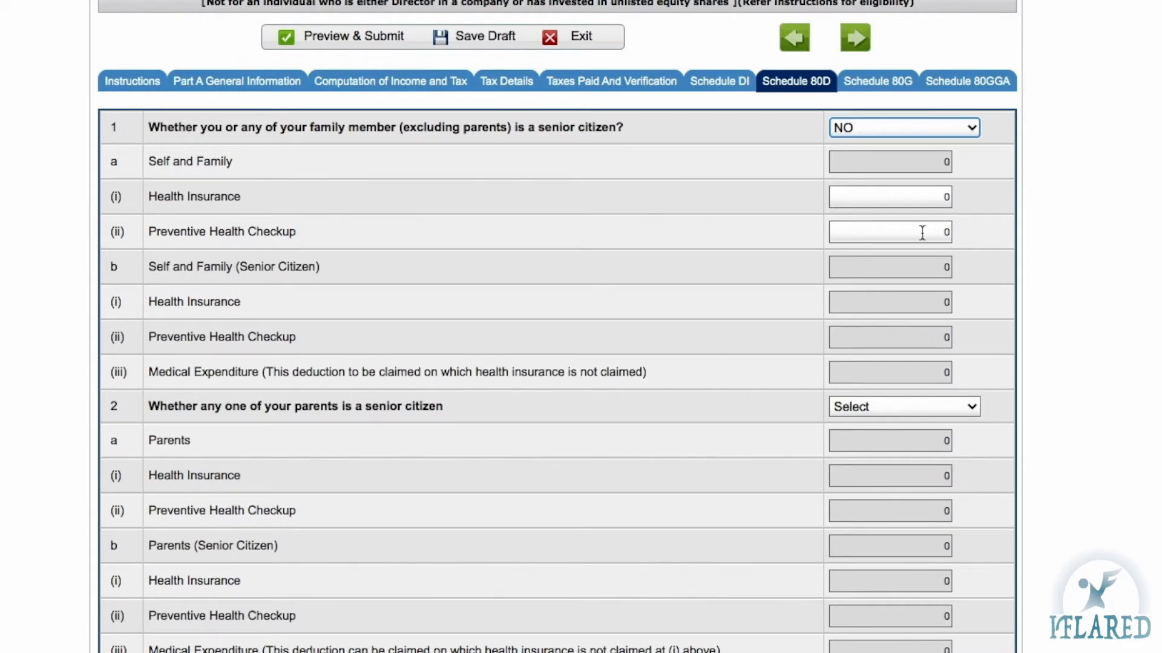
click(859, 199)
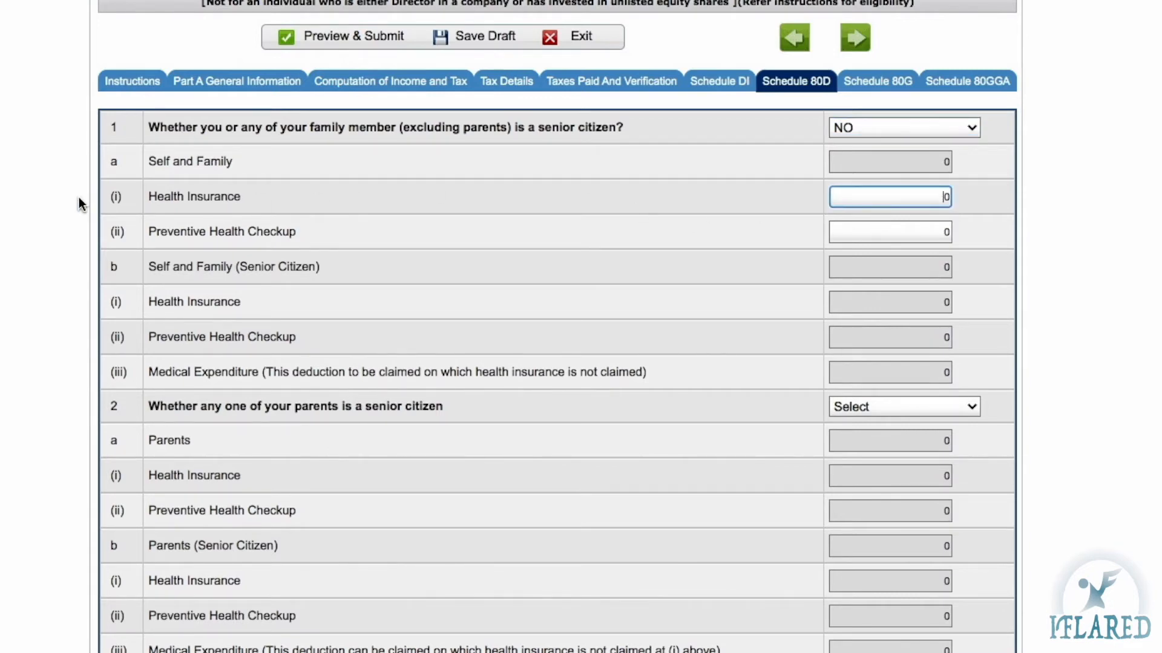
click(148, 233)
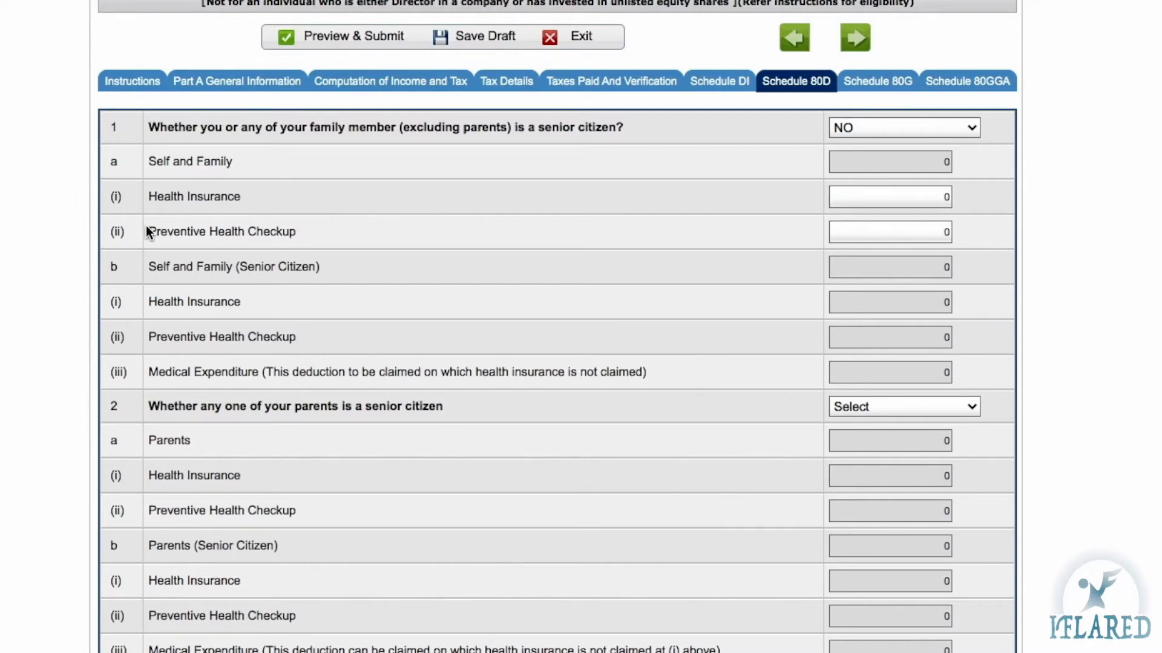
Dismiss the save reminder and set the parents' senior-citizen answer to NO
click(882, 237)
scroll(872, 369, down, 3)
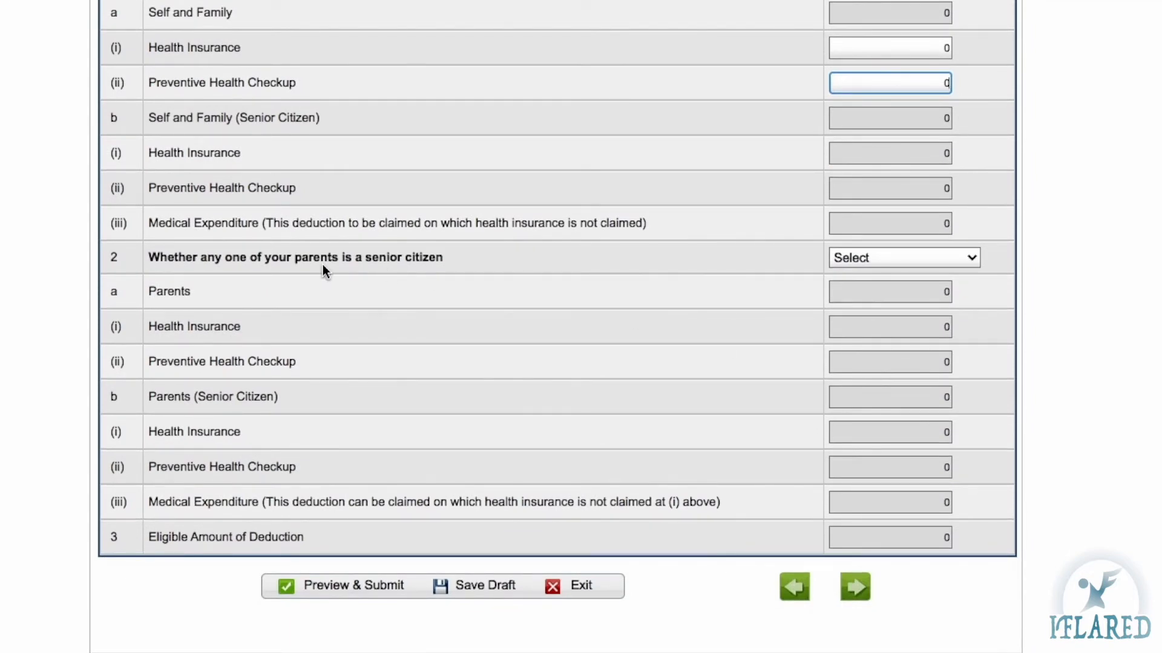
click(914, 258)
click(876, 269)
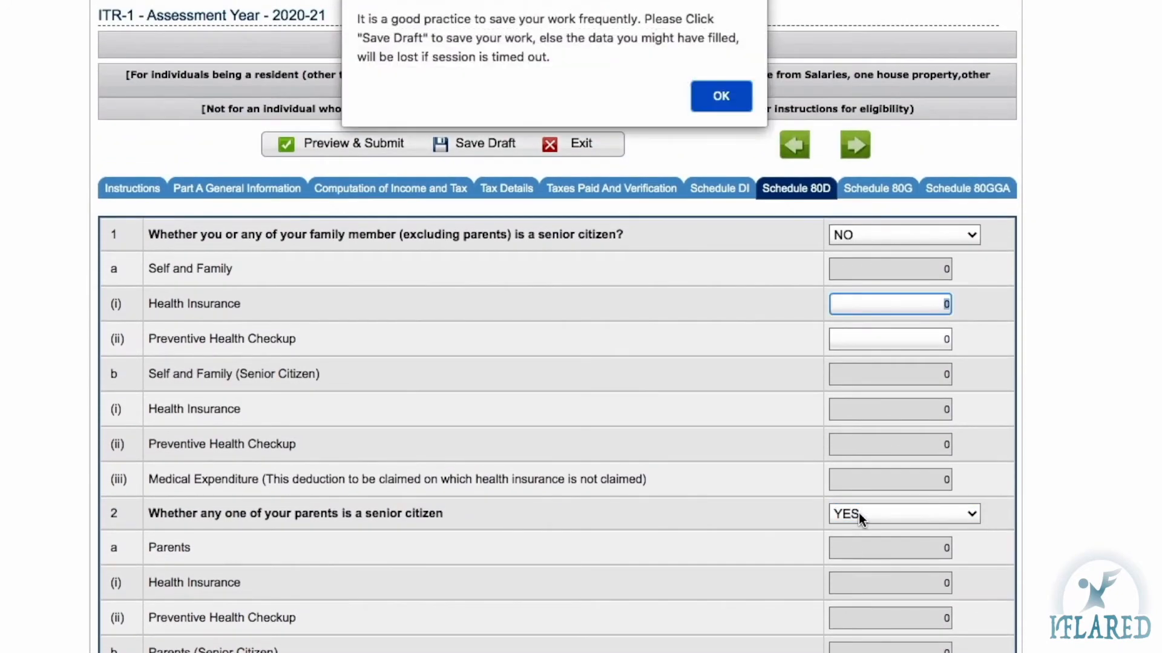
click(709, 94)
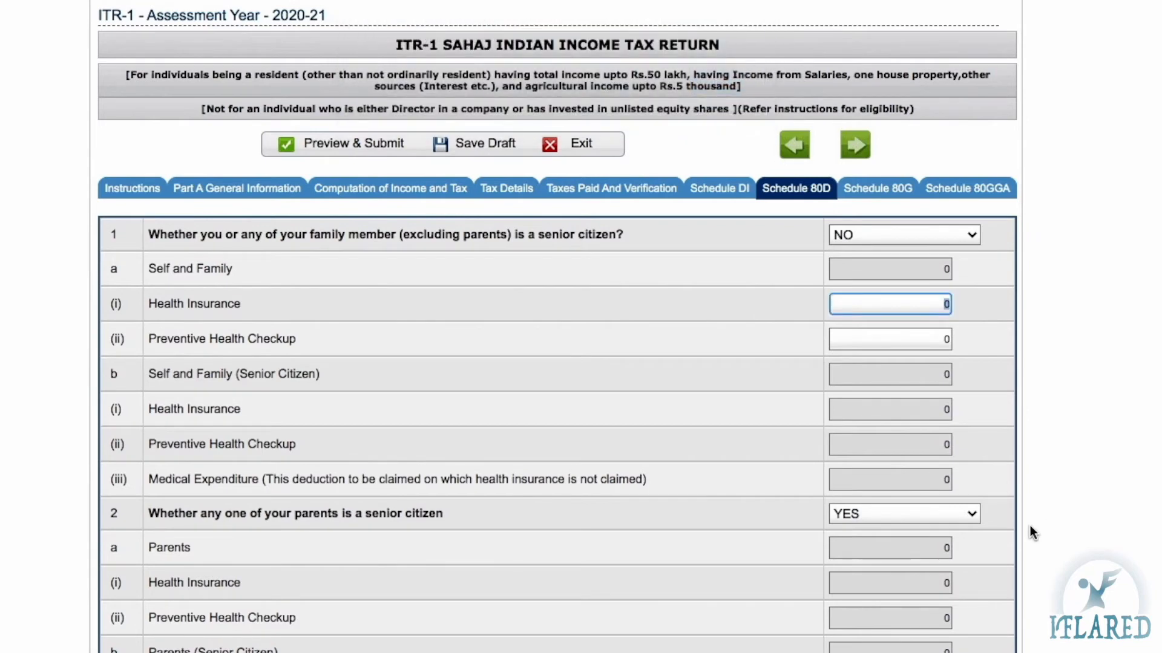
click(900, 508)
click(848, 529)
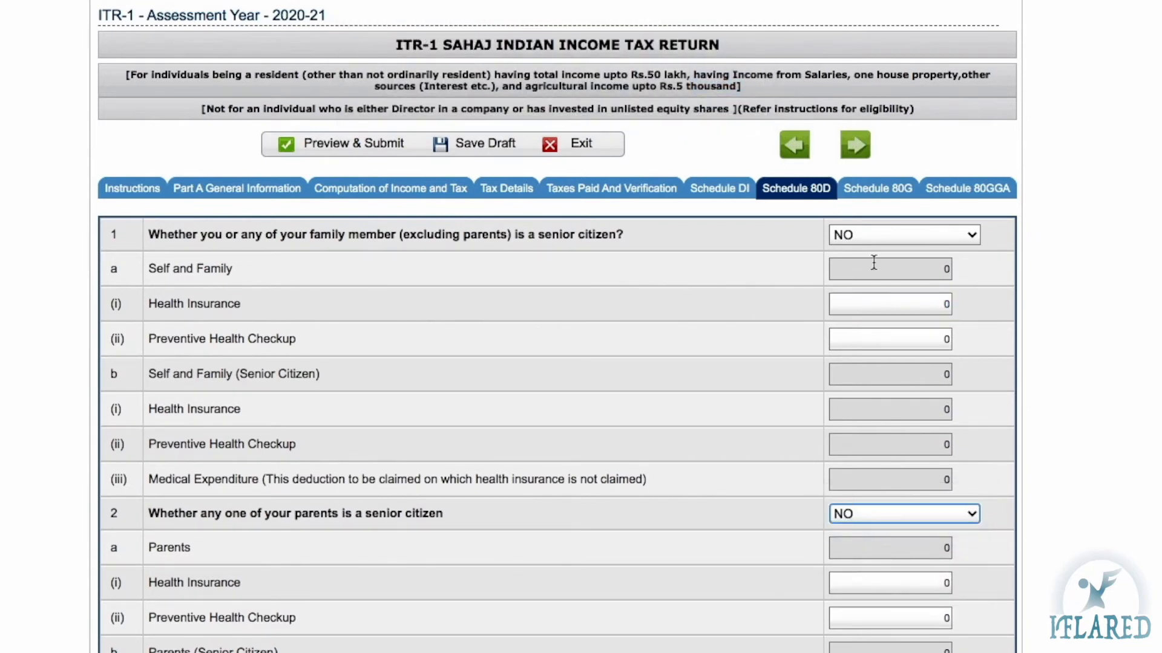
Enter 15000 as the self-and-family health insurance premium
click(943, 307)
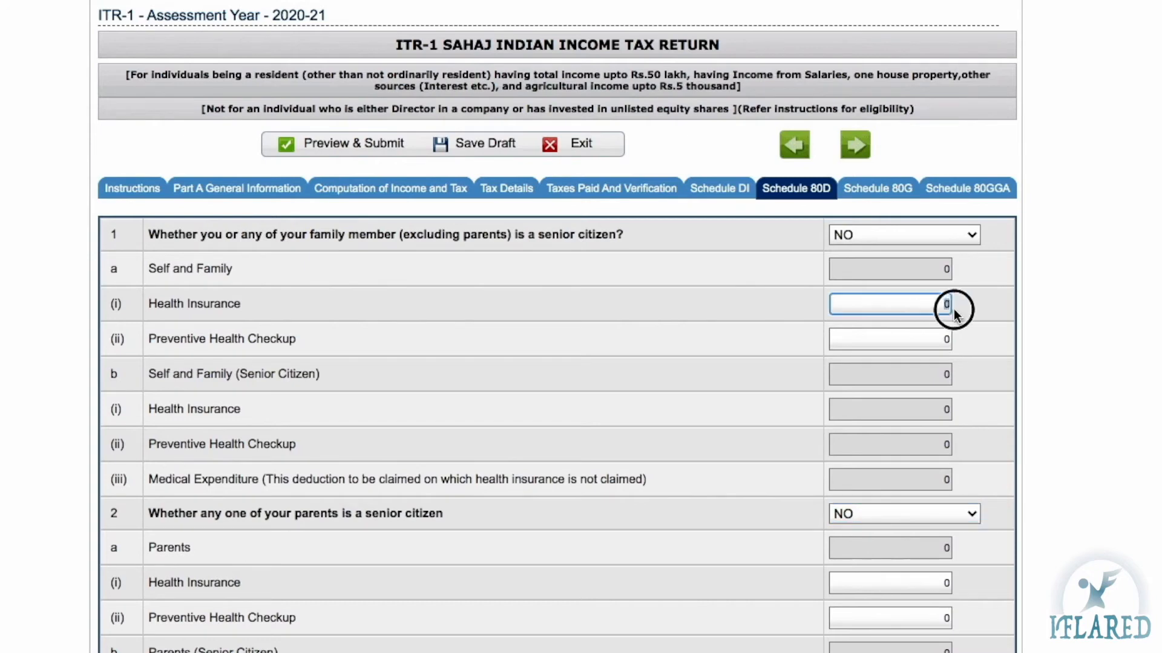
key(BackSpace)
text(15000)
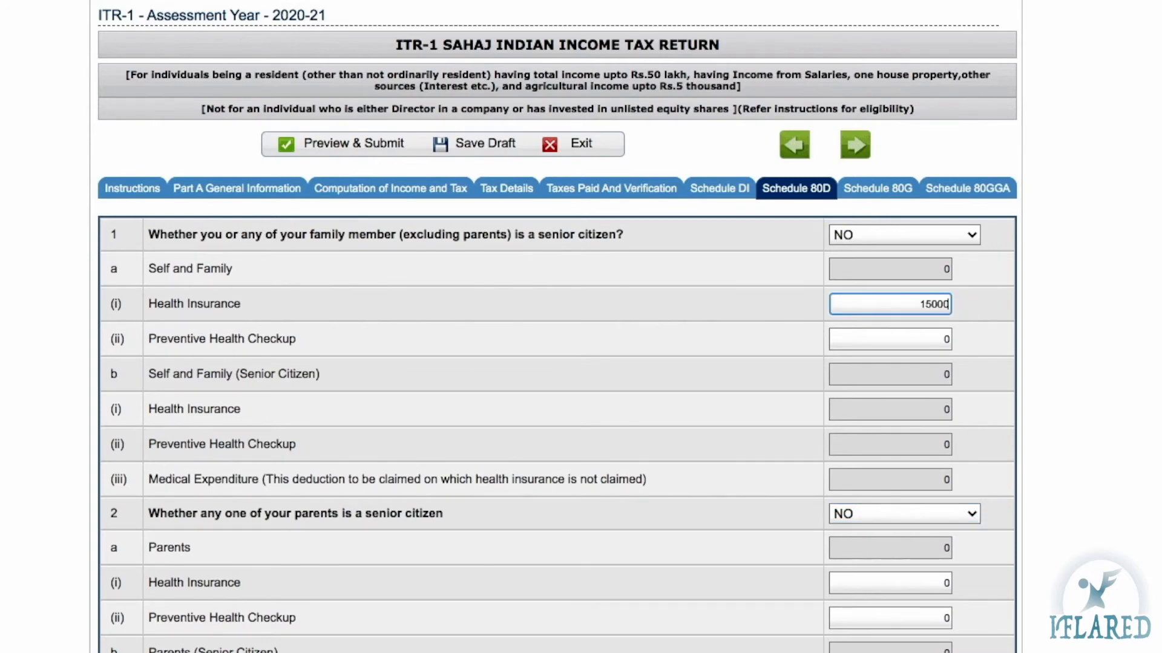
scroll(368, 175, up, 2)
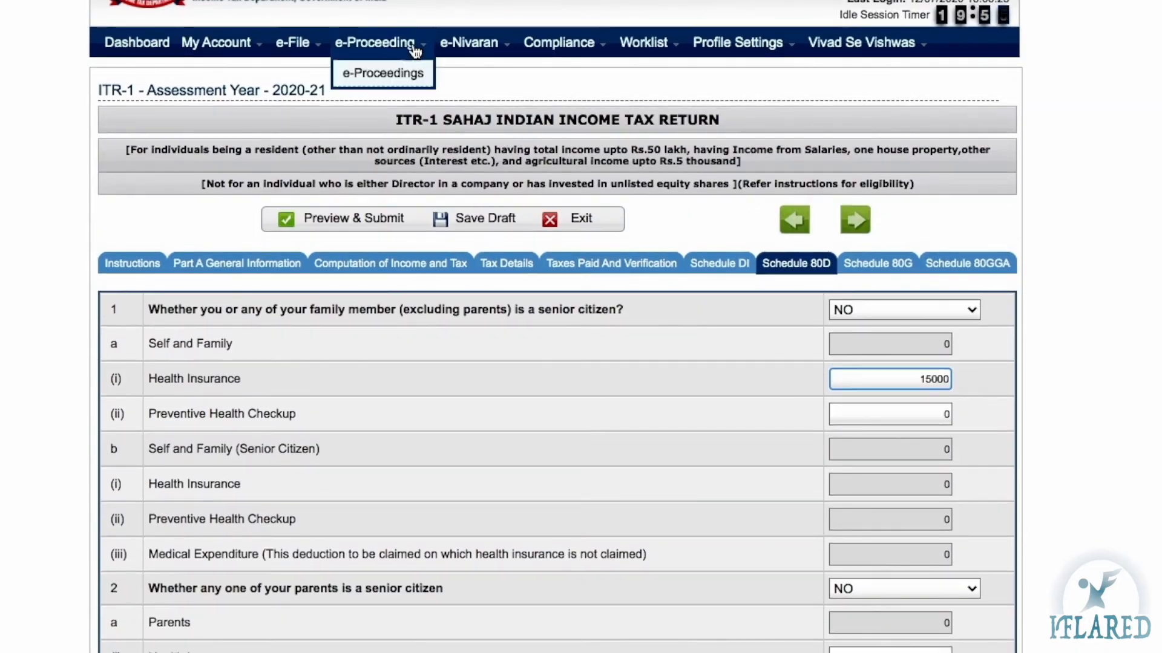
click(188, 266)
Confirm Part C shows the 80D deduction of 15000 auto-filled from Schedule 80D
click(379, 266)
scroll(901, 544, down, 8)
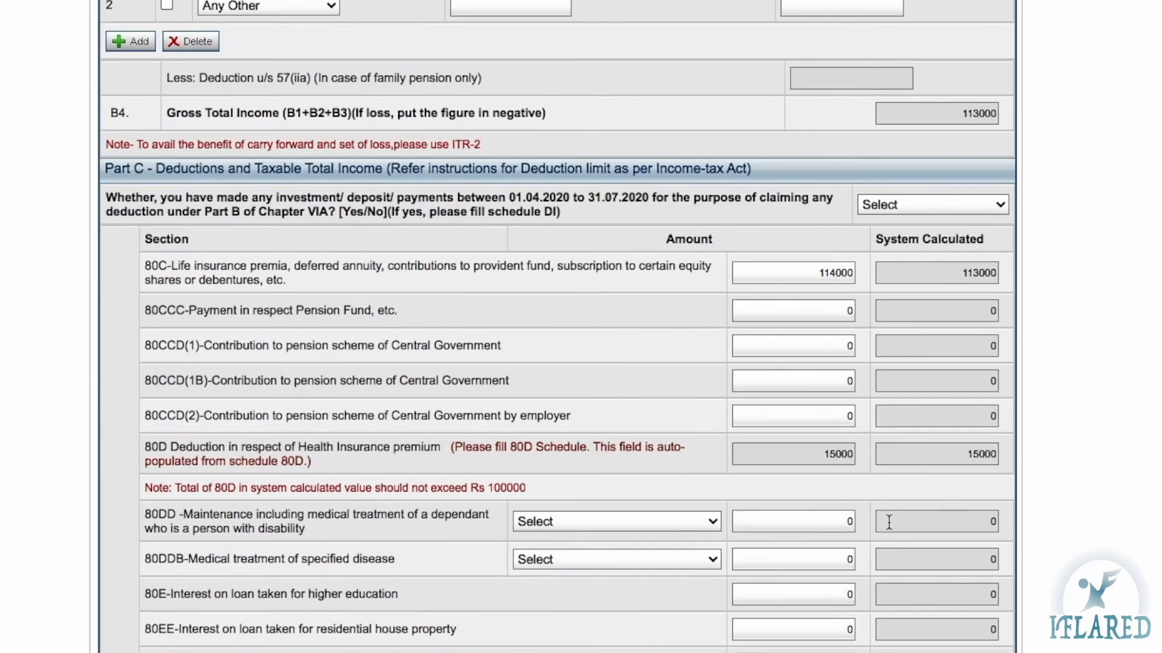
double_click(836, 455)
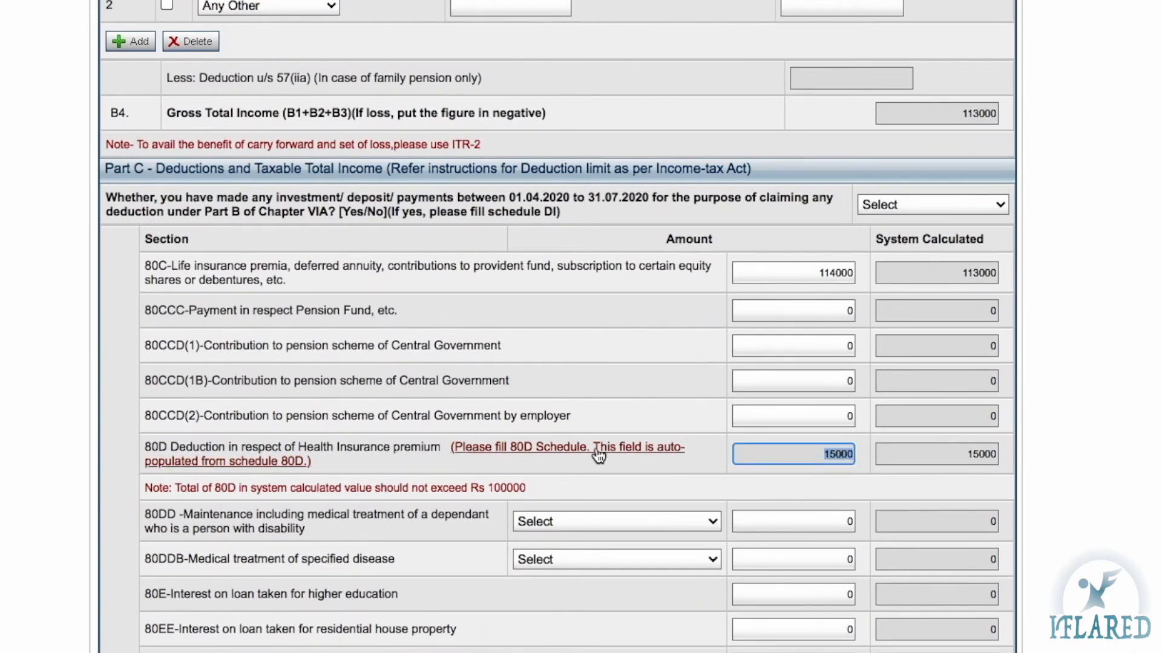
scroll(684, 371, down, 3)
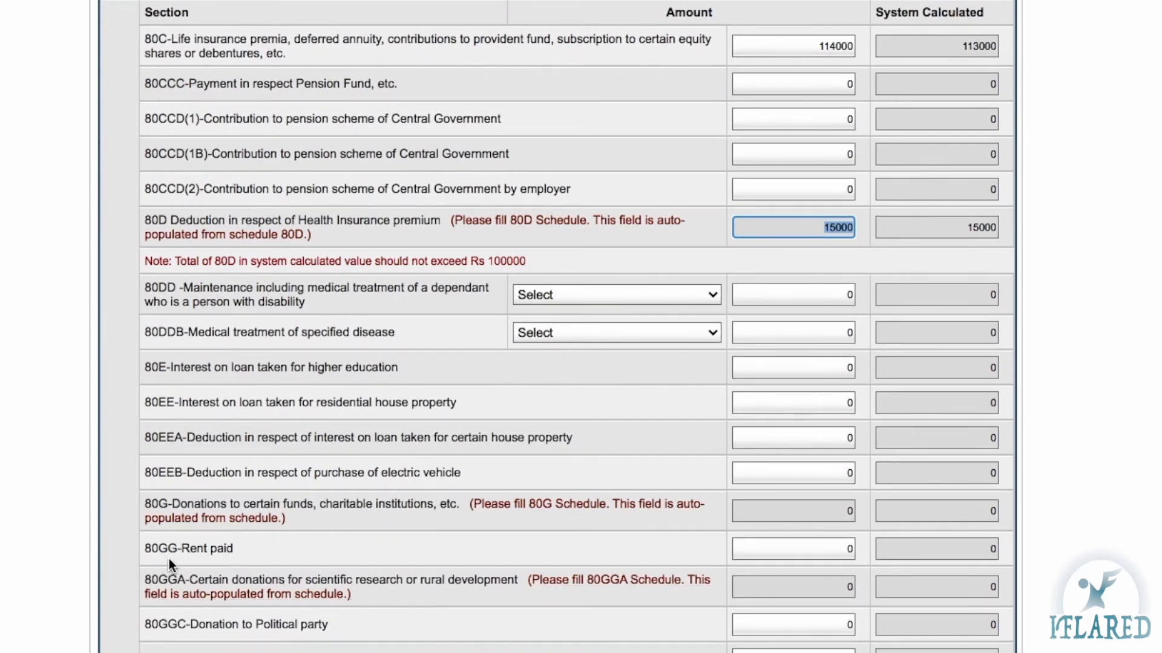
click(148, 502)
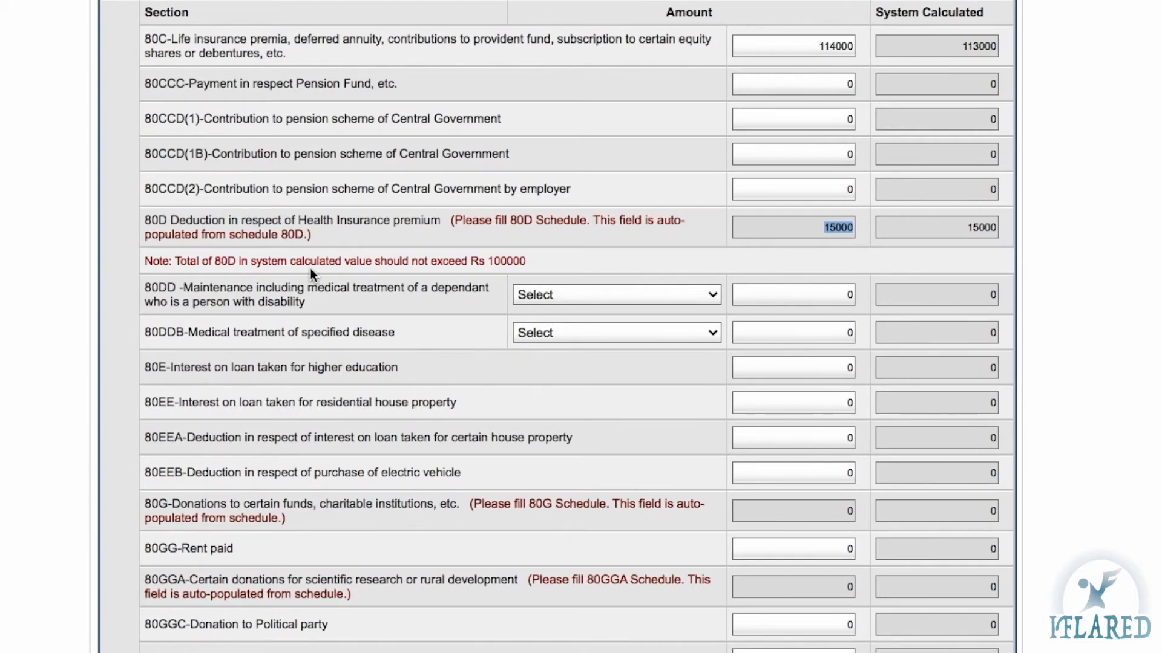
Scroll down to the Exempt income table and Part D tax computation
scroll(310, 267, down, 3)
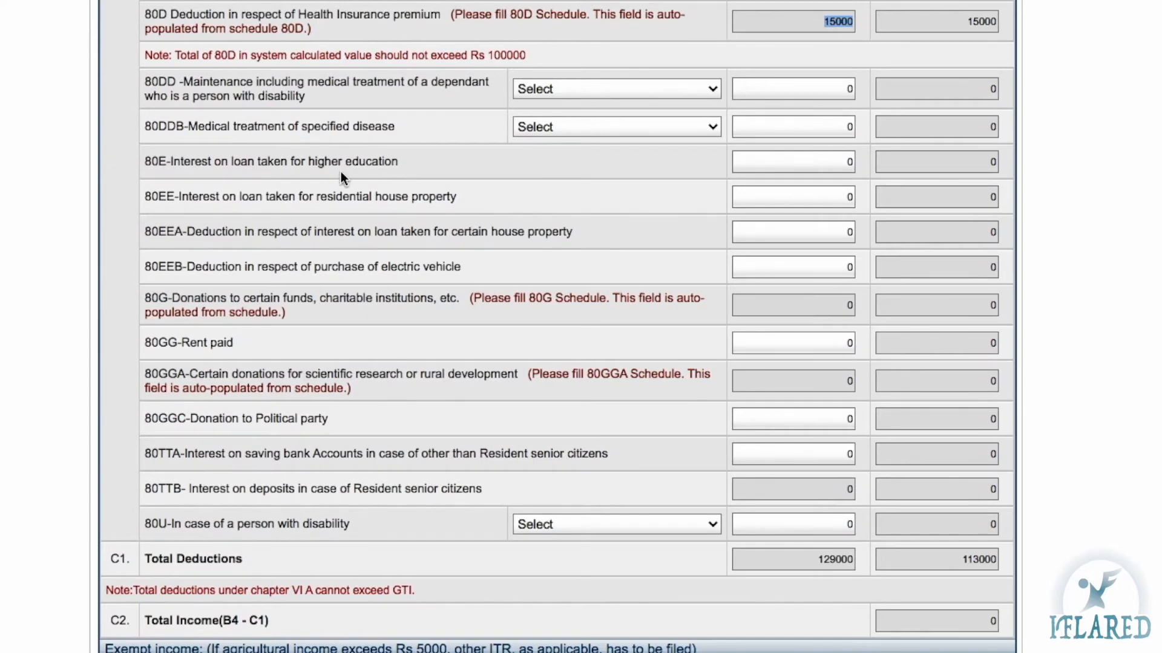
click(173, 163)
scroll(822, 182, down, 3)
scroll(159, 274, up, 5)
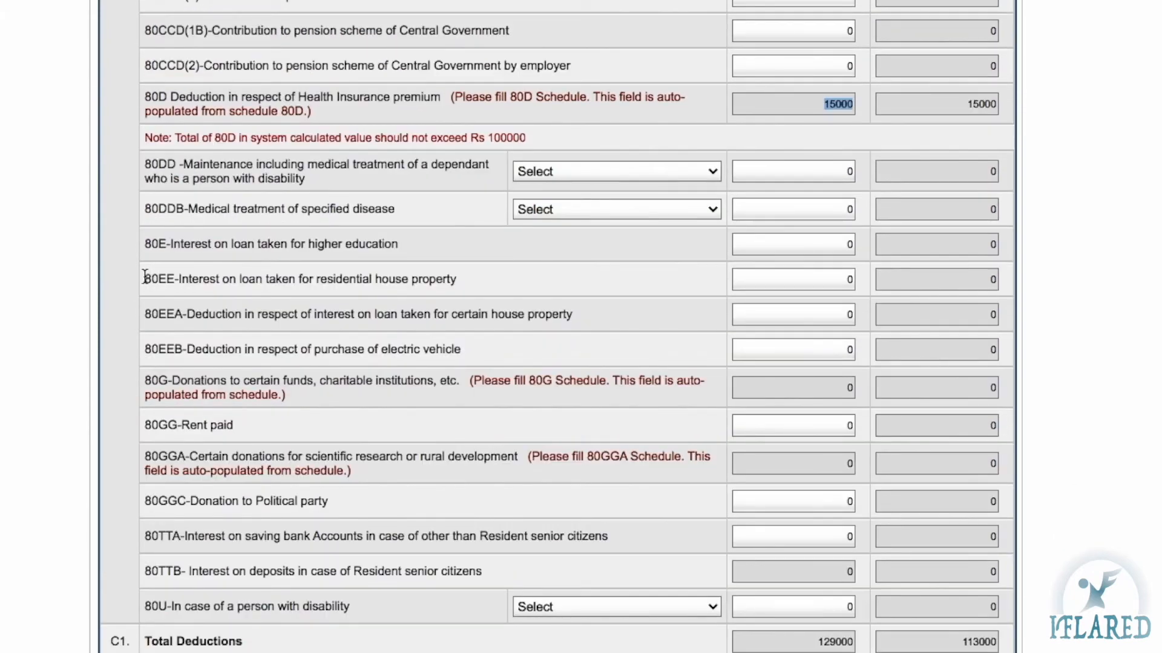
scroll(210, 237, up, 4)
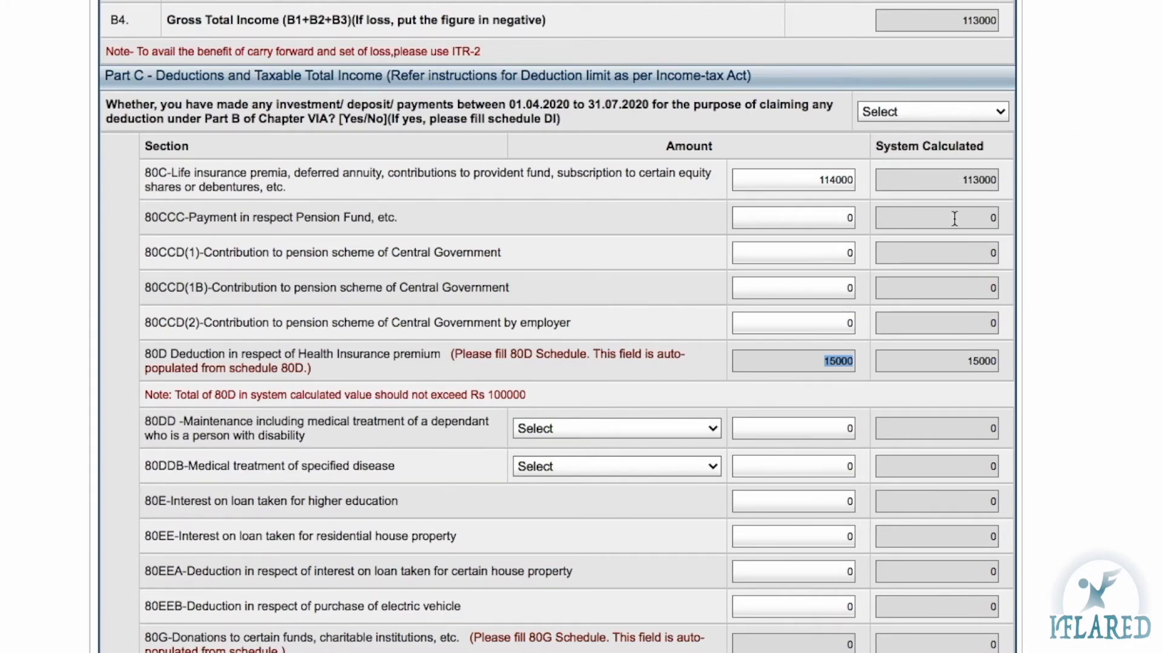
scroll(954, 218, down, 1)
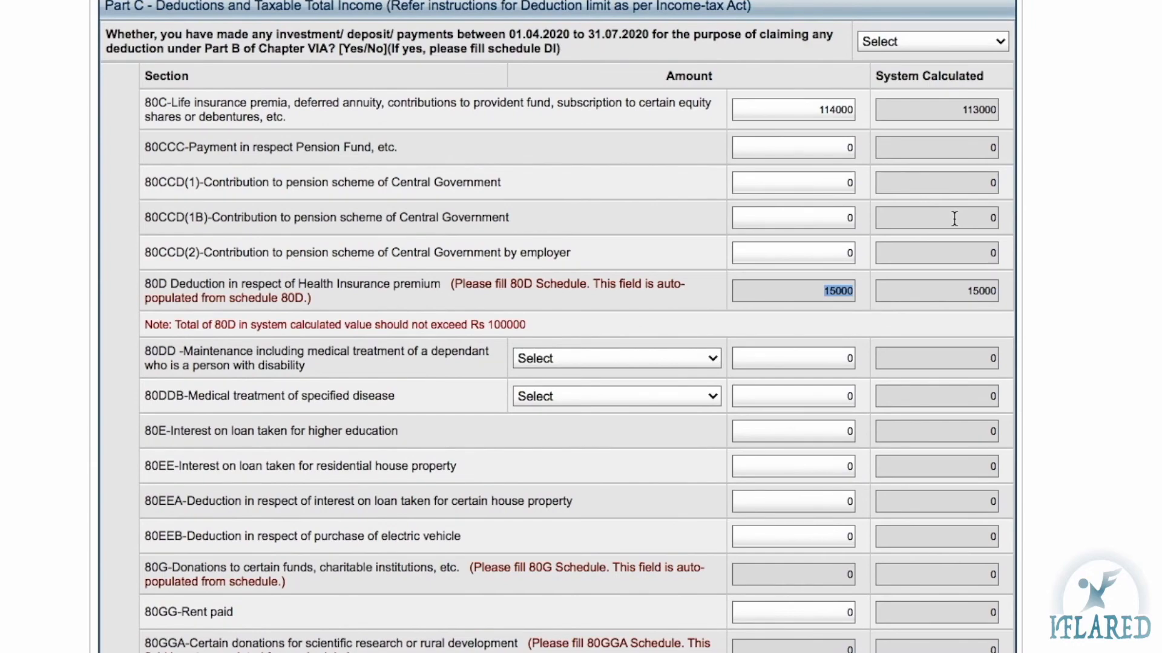
scroll(954, 218, down, 9)
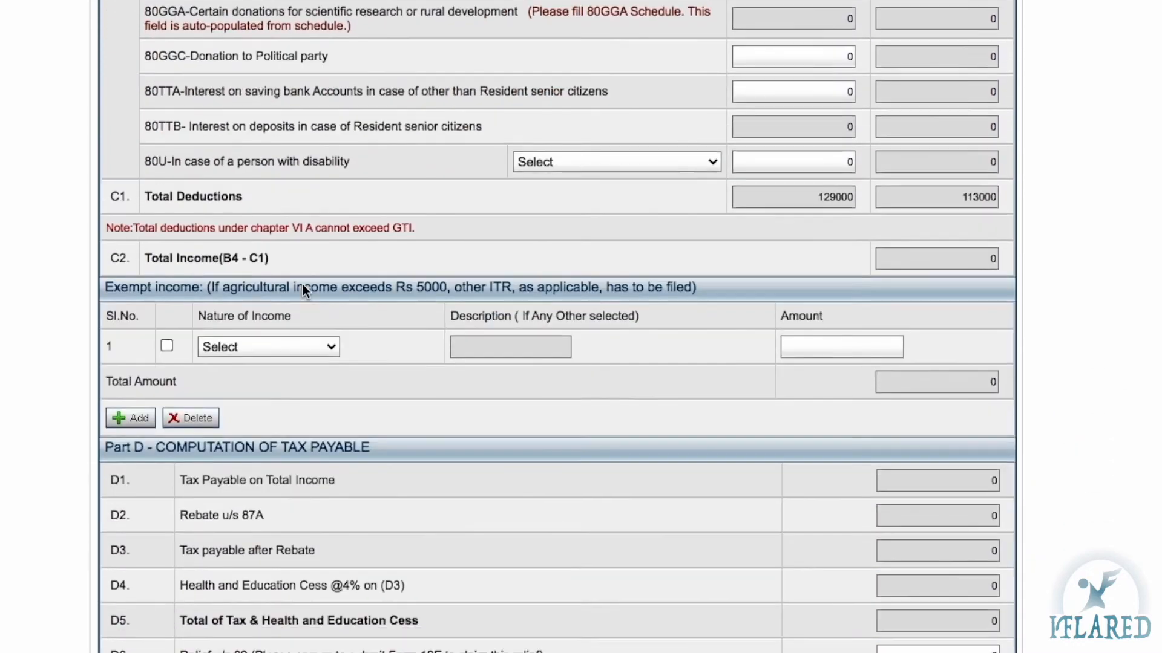
click(168, 292)
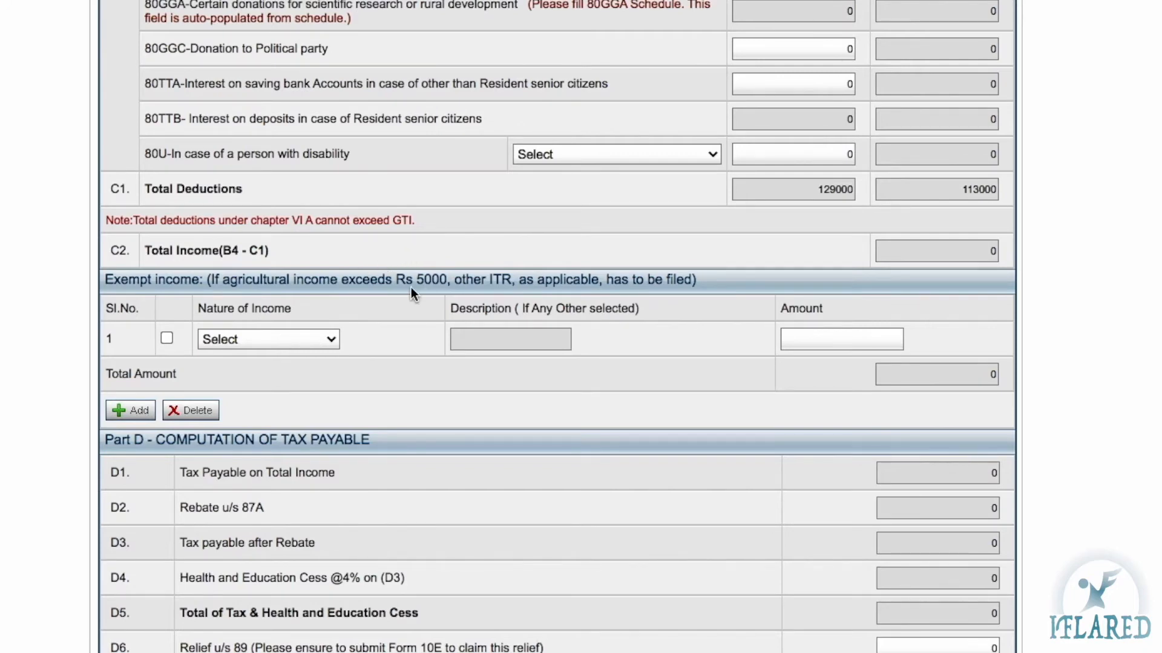
click(332, 339)
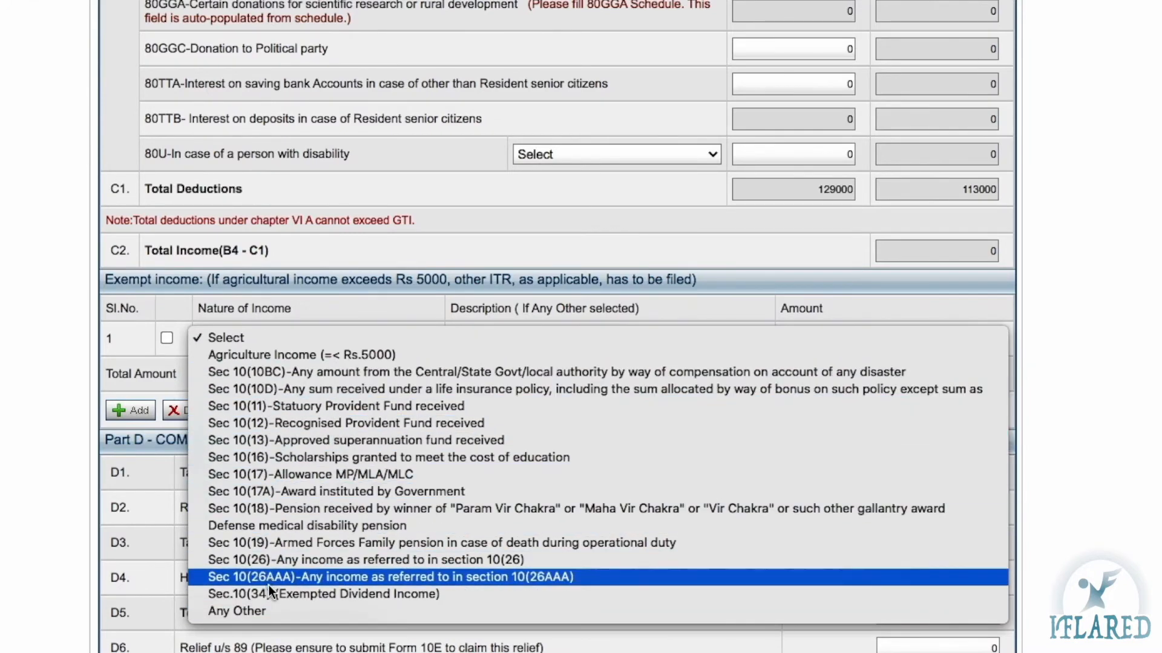
Record Agriculture Income of 3000 in the first exempt-income row
click(111, 348)
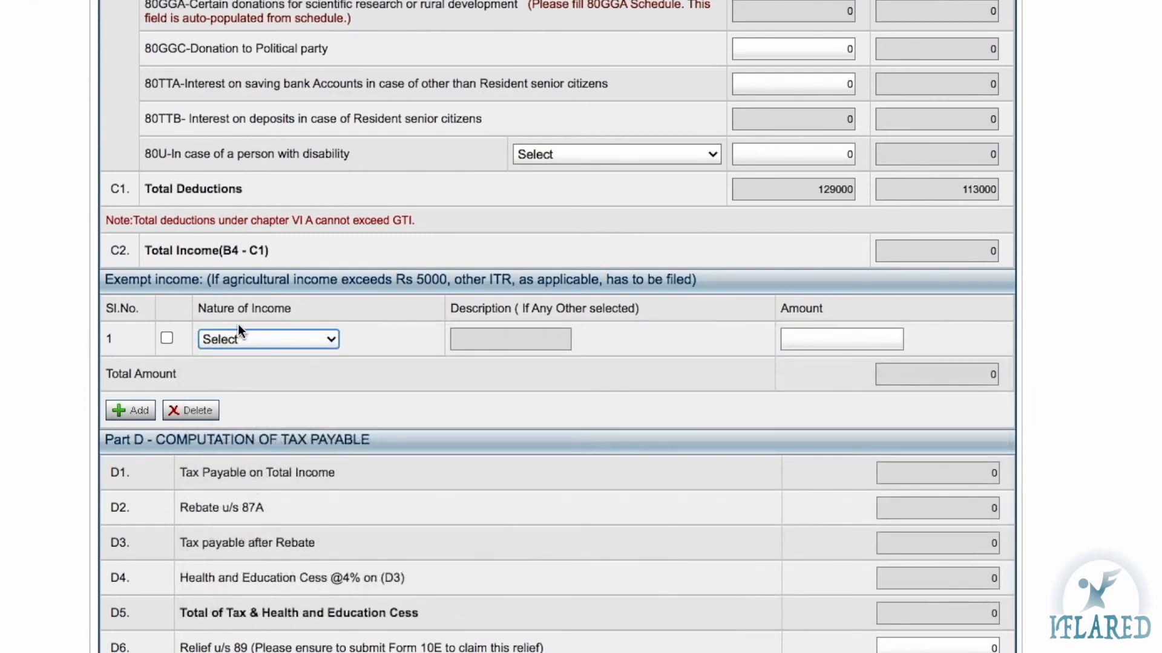
click(124, 415)
click(274, 339)
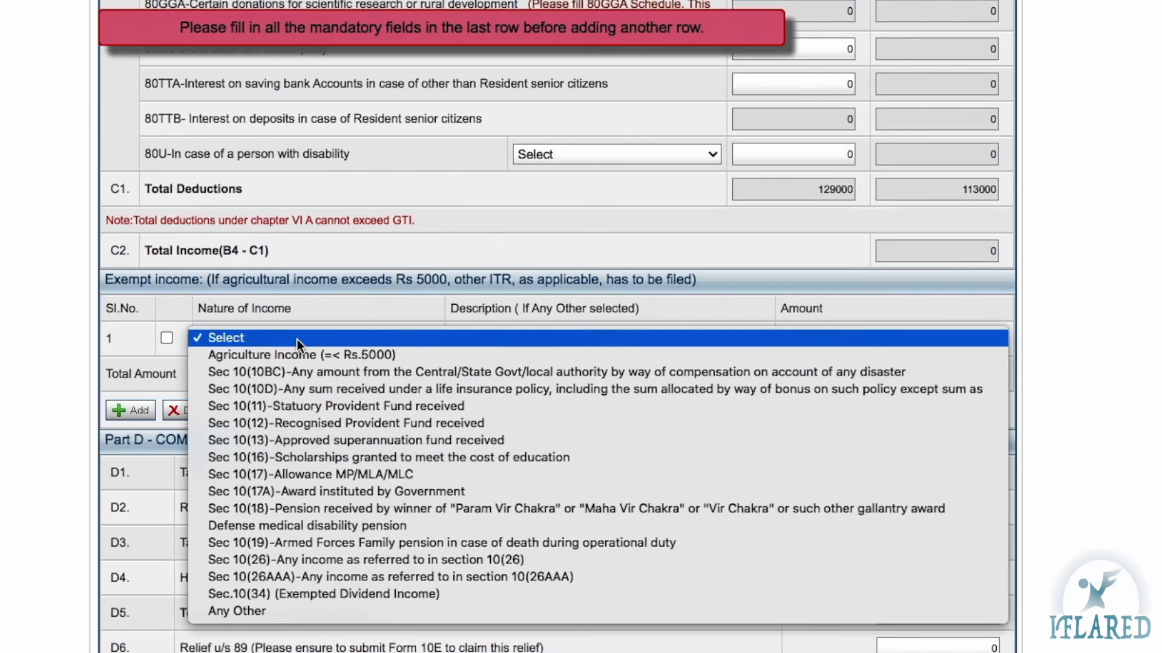
click(346, 358)
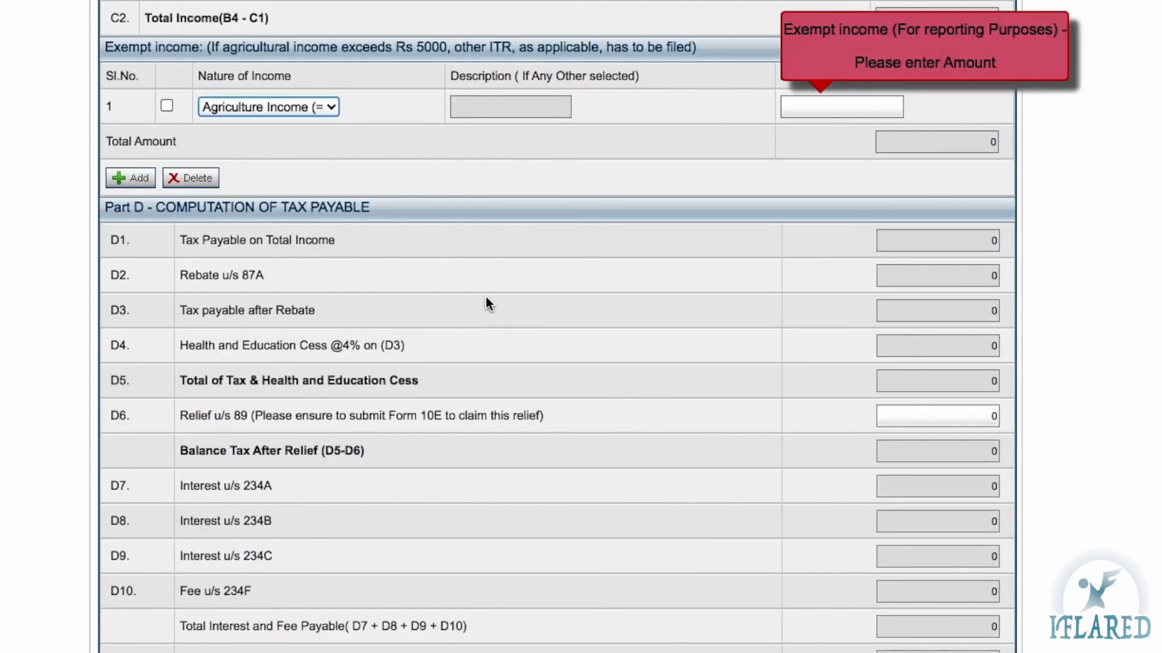
click(850, 105)
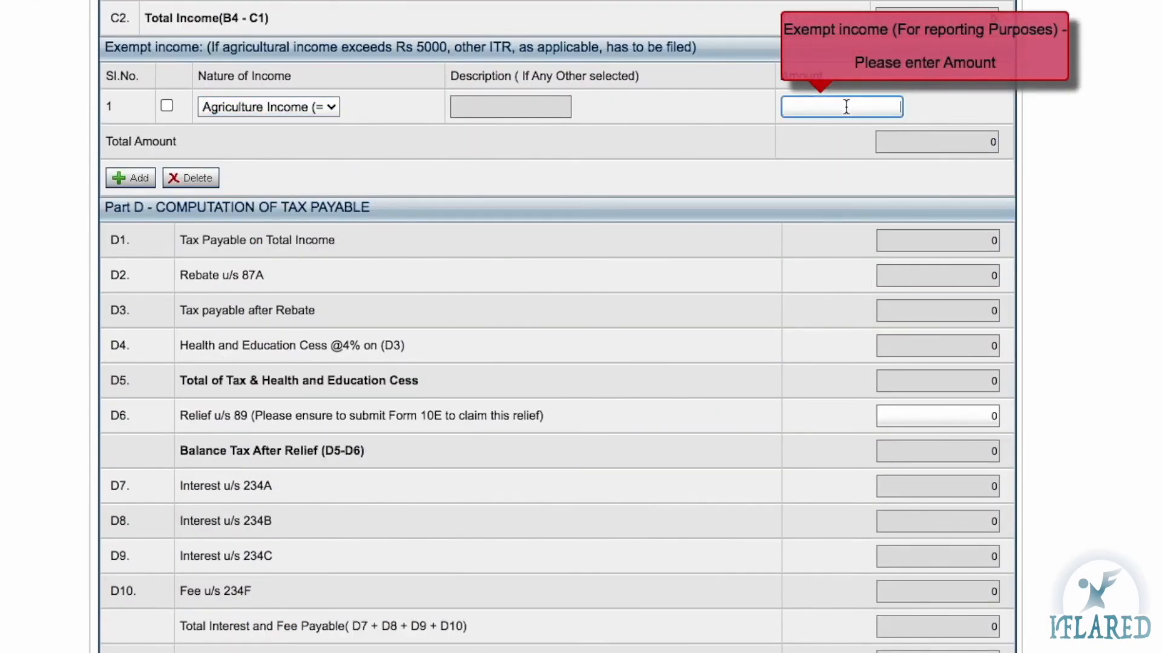
text(3000)
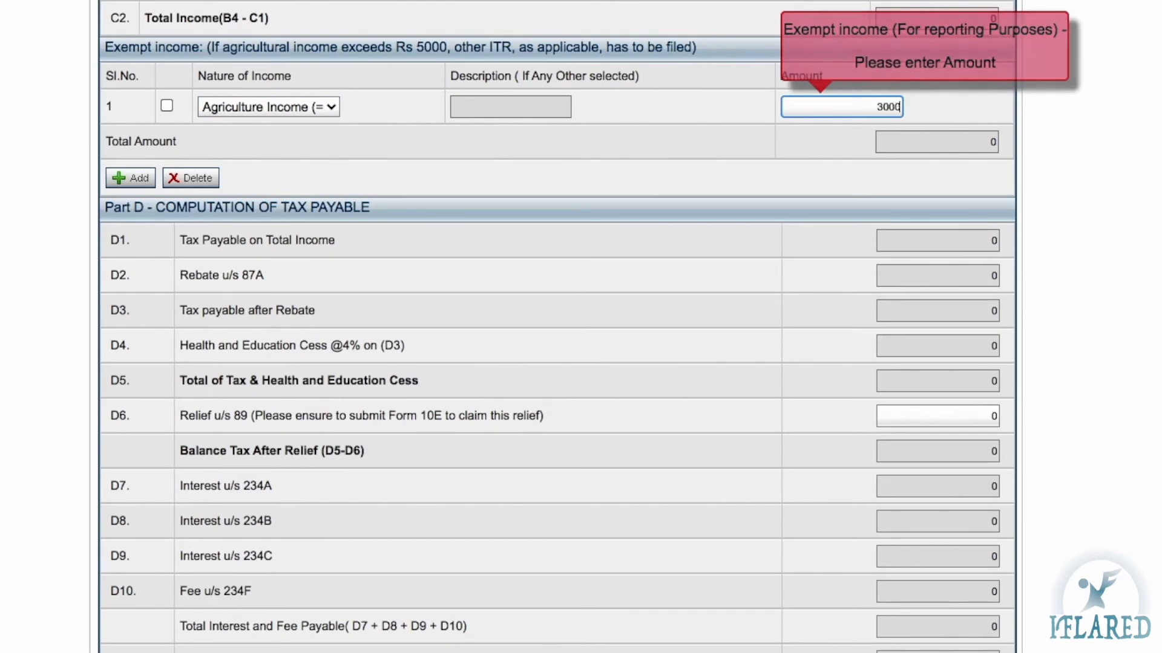
click(743, 129)
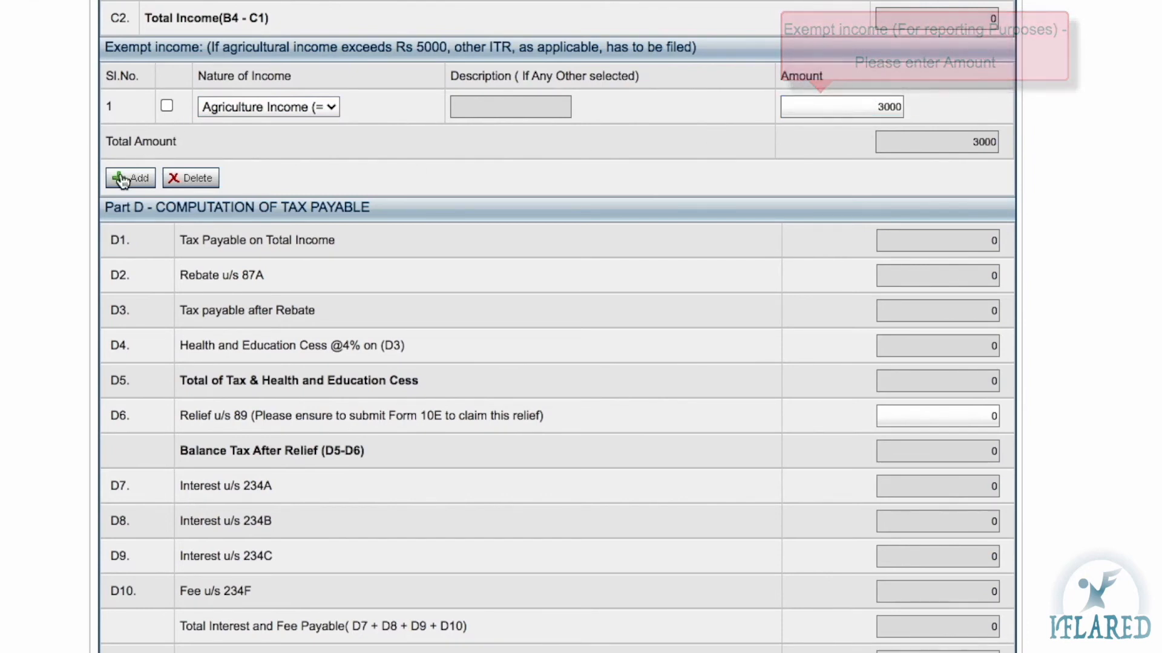
Add a second exempt-income row, leaving its Nature of Income unselected
click(127, 178)
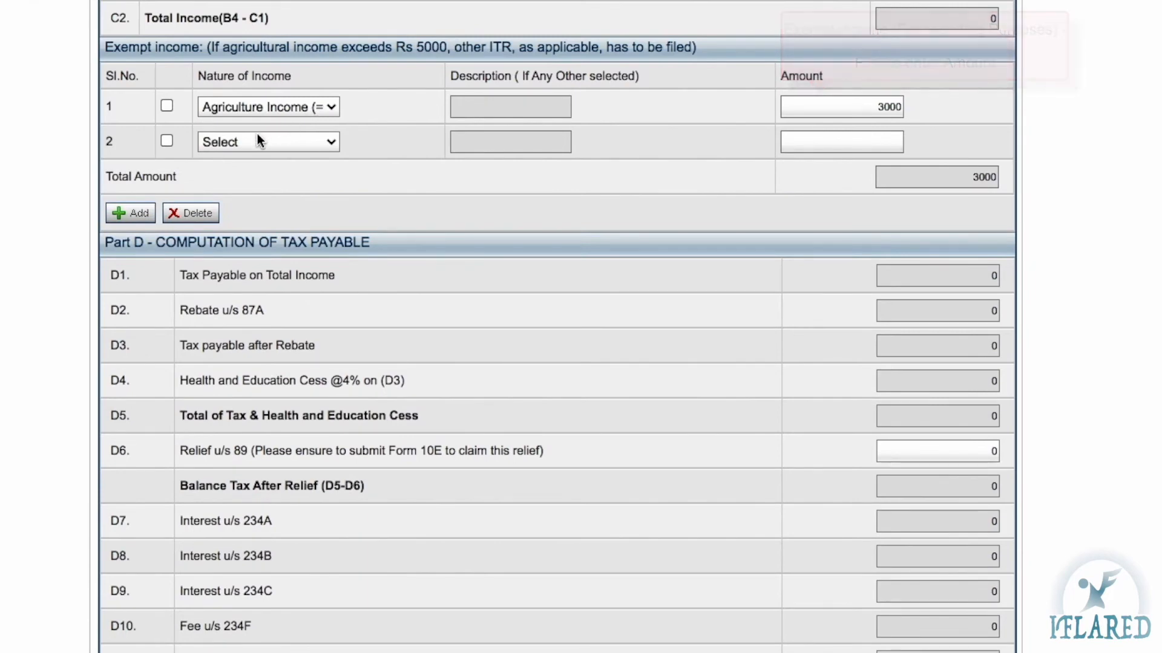
click(257, 136)
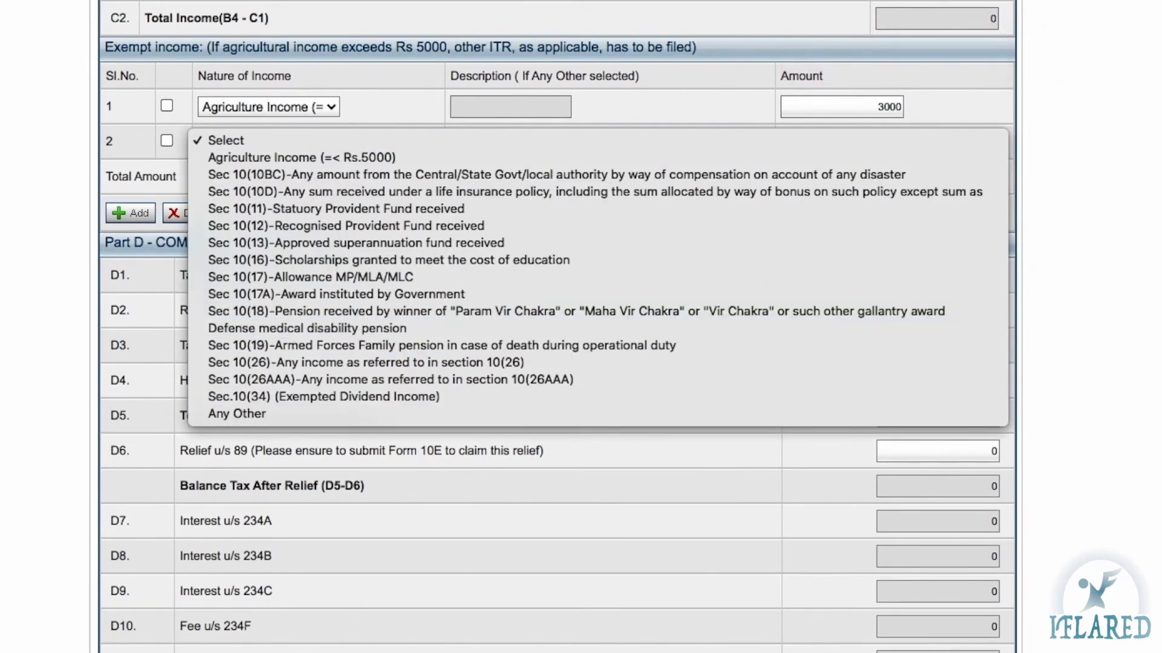
key(Escape)
scroll(259, 220, down, 1)
scroll(259, 220, down, 1)
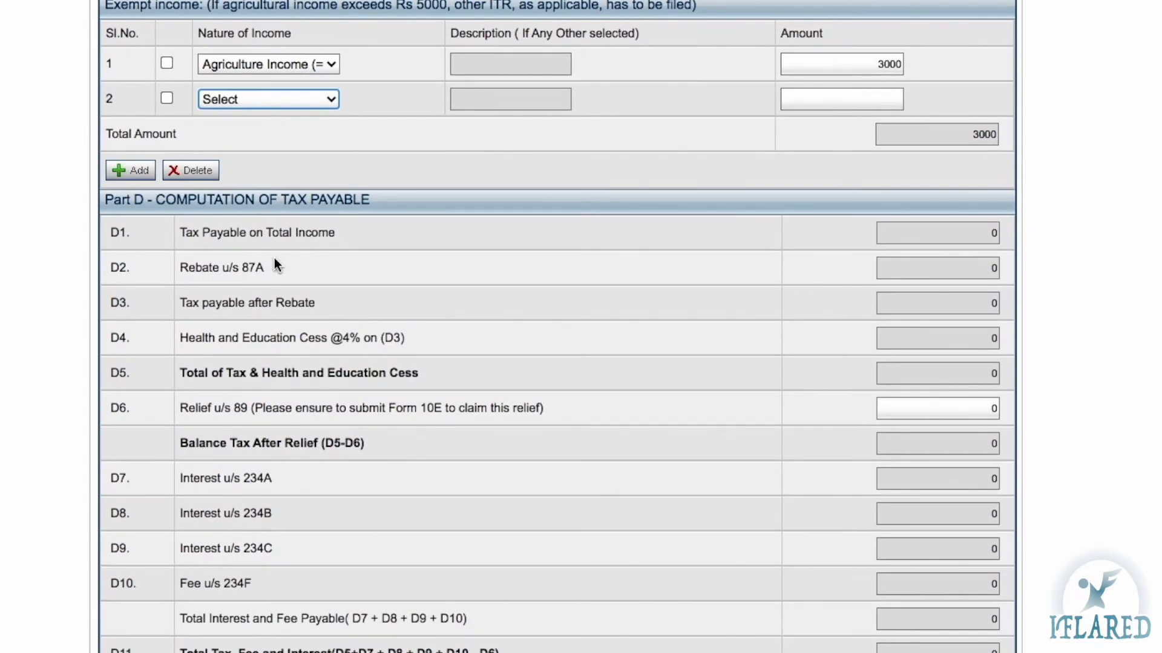
scroll(274, 258, up, 1)
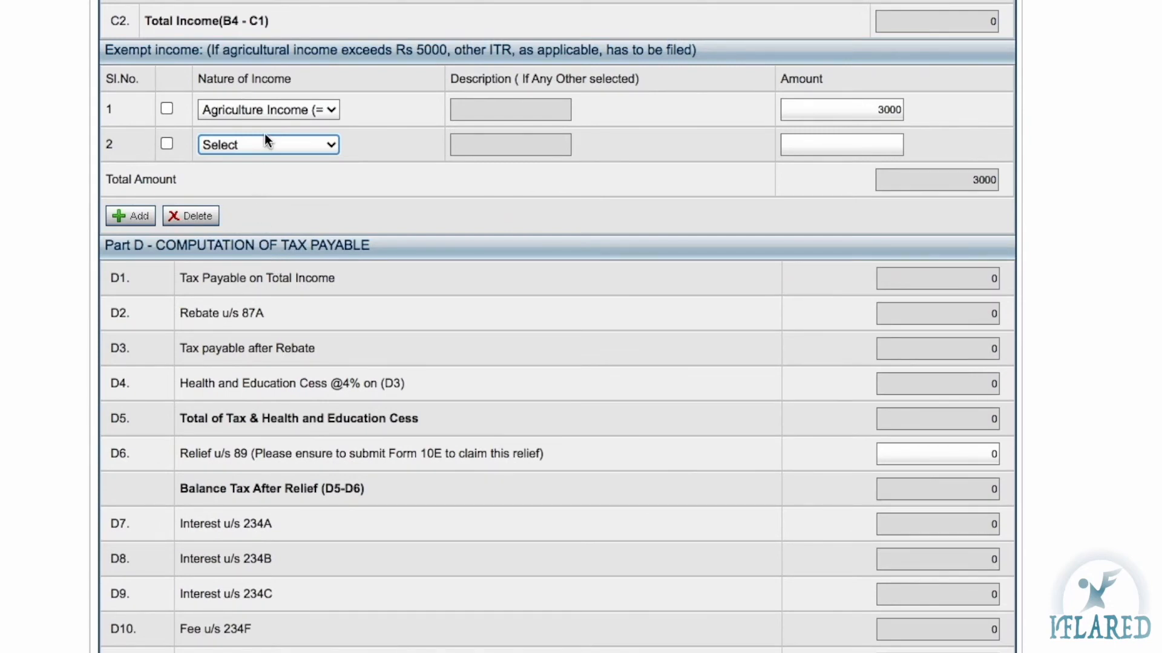
scroll(266, 140, down, 3)
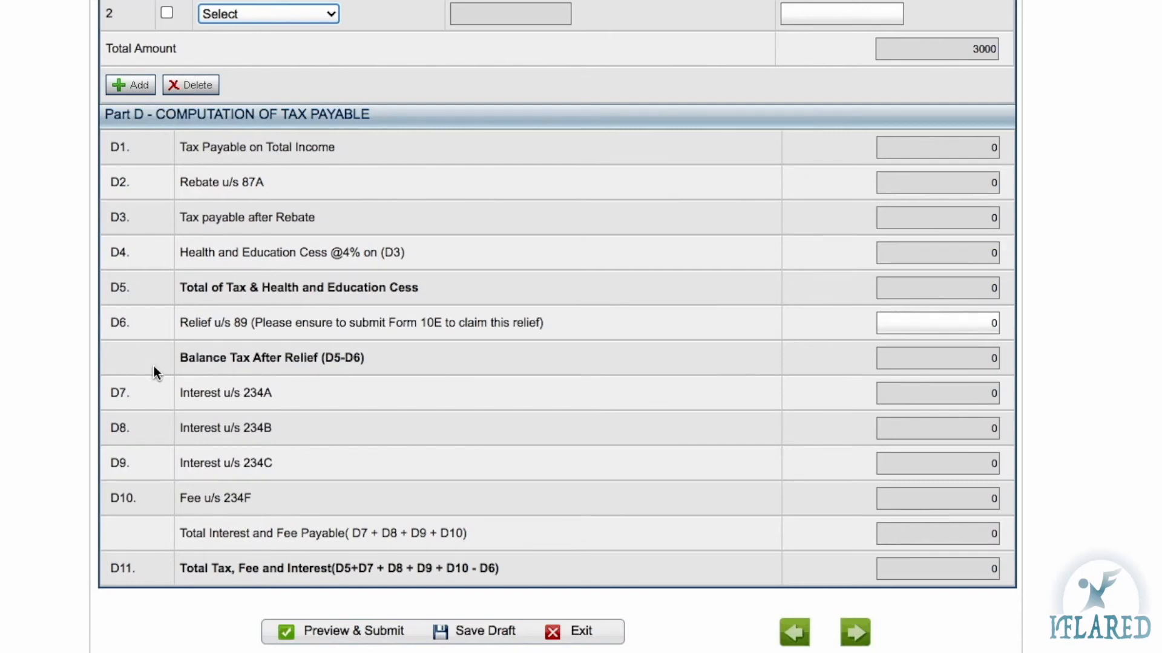
Dismiss the Save Draft reminder and idle-session warning, and check the D6 Relief u/s 89 field
click(958, 325)
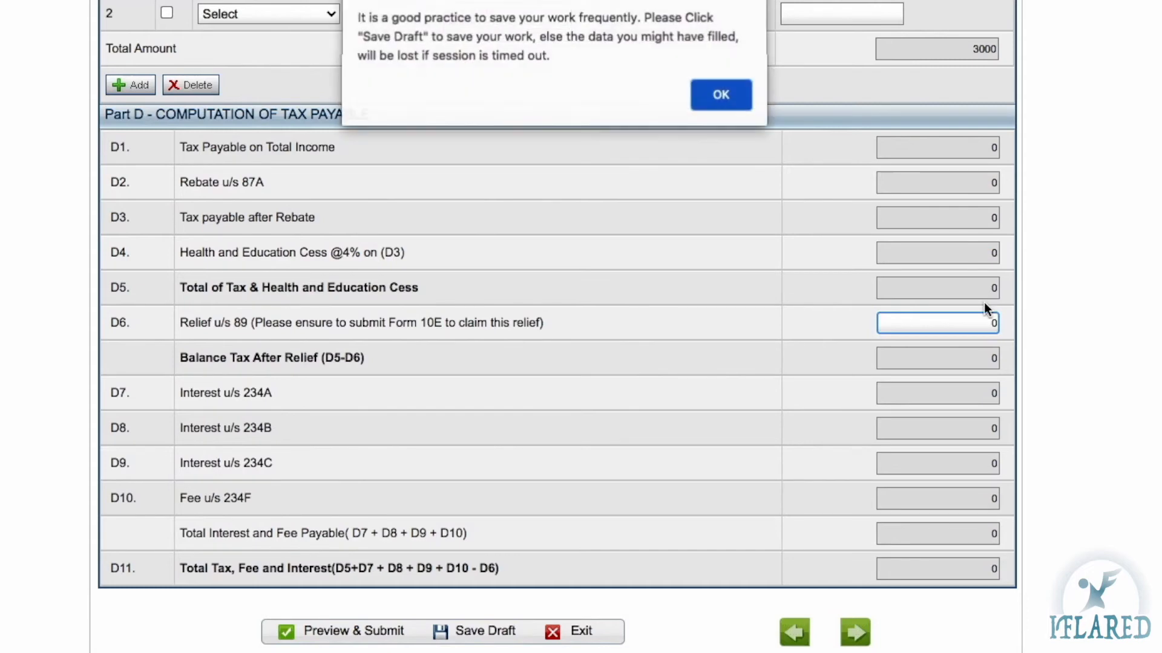
click(723, 97)
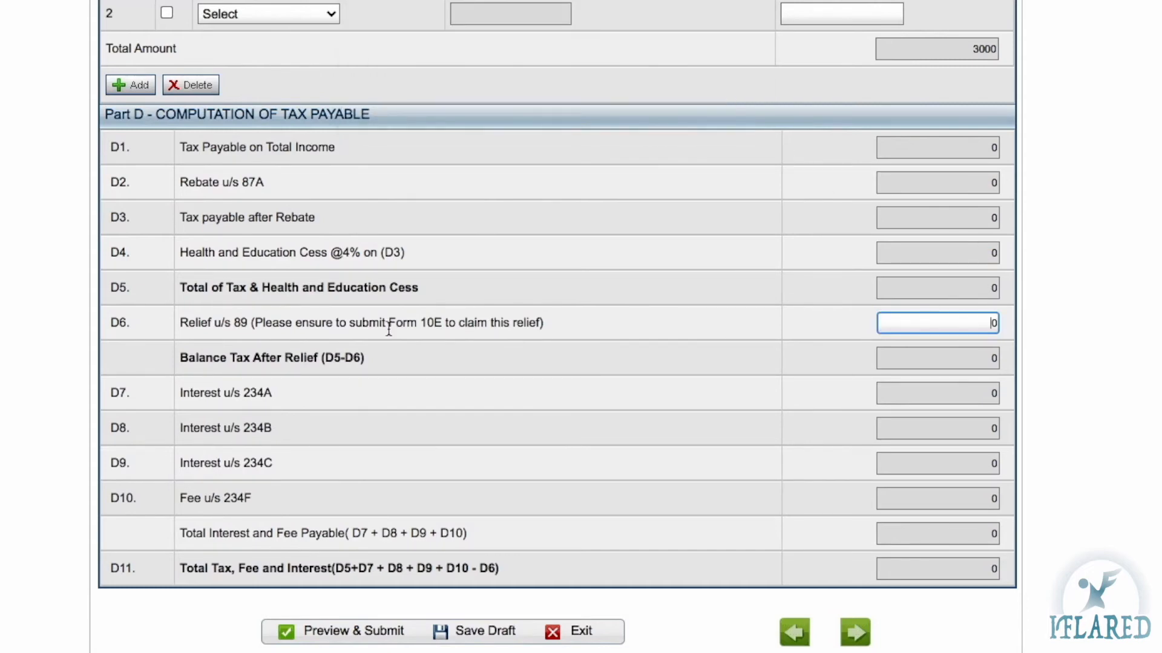
click(247, 321)
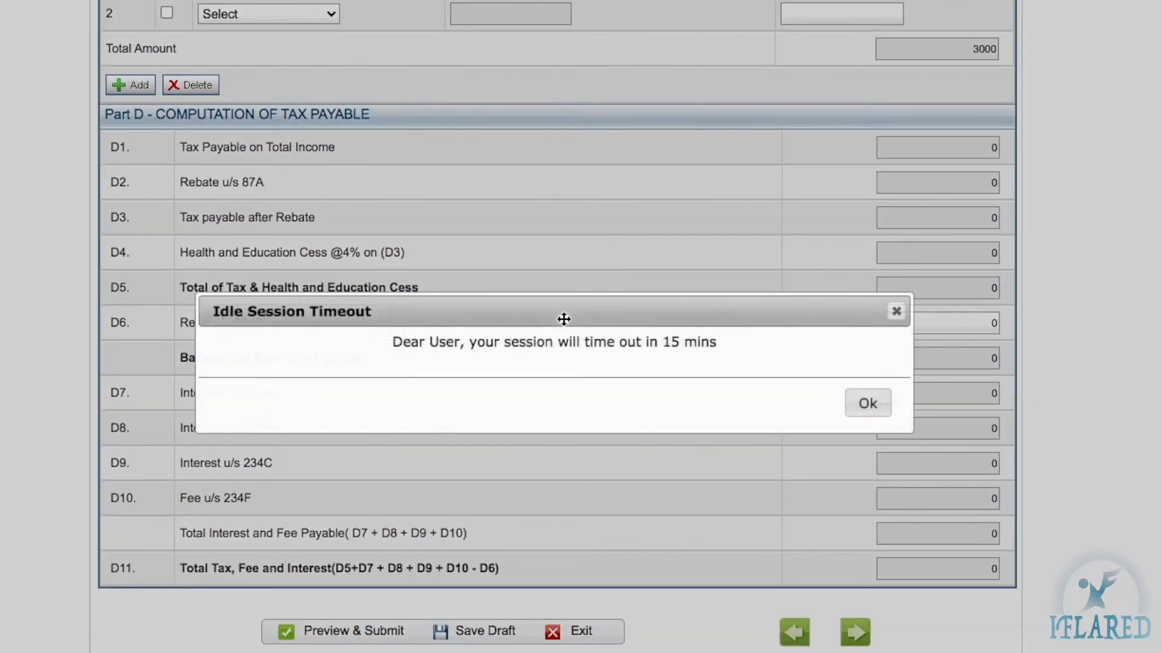
click(867, 404)
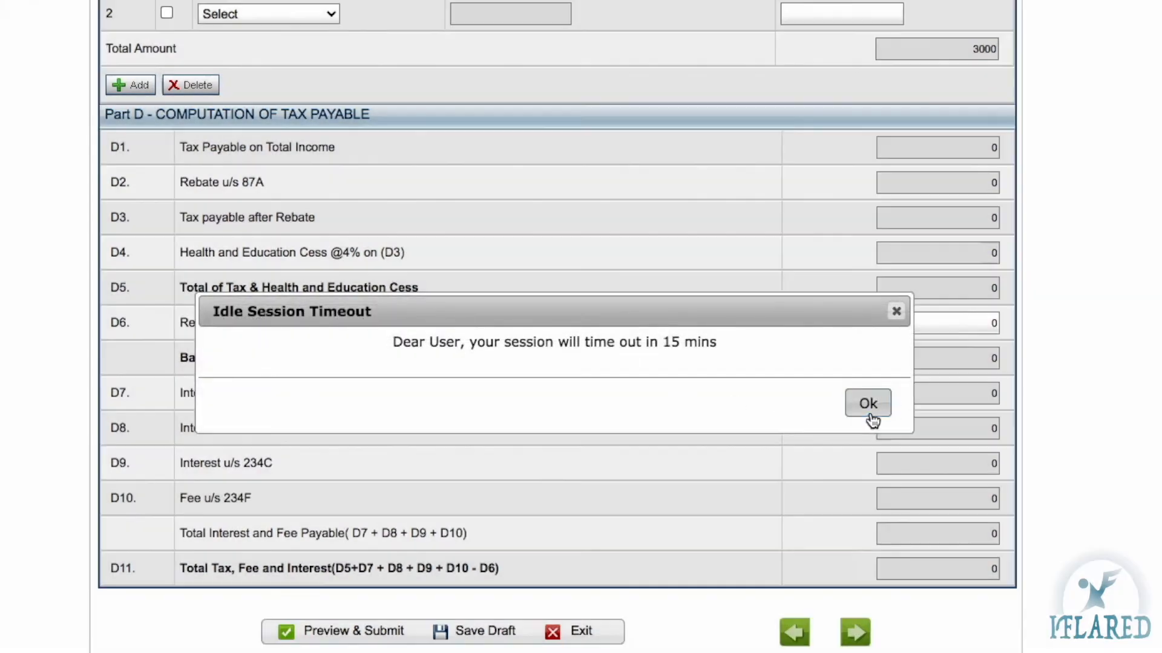
scroll(546, 283, down, 1)
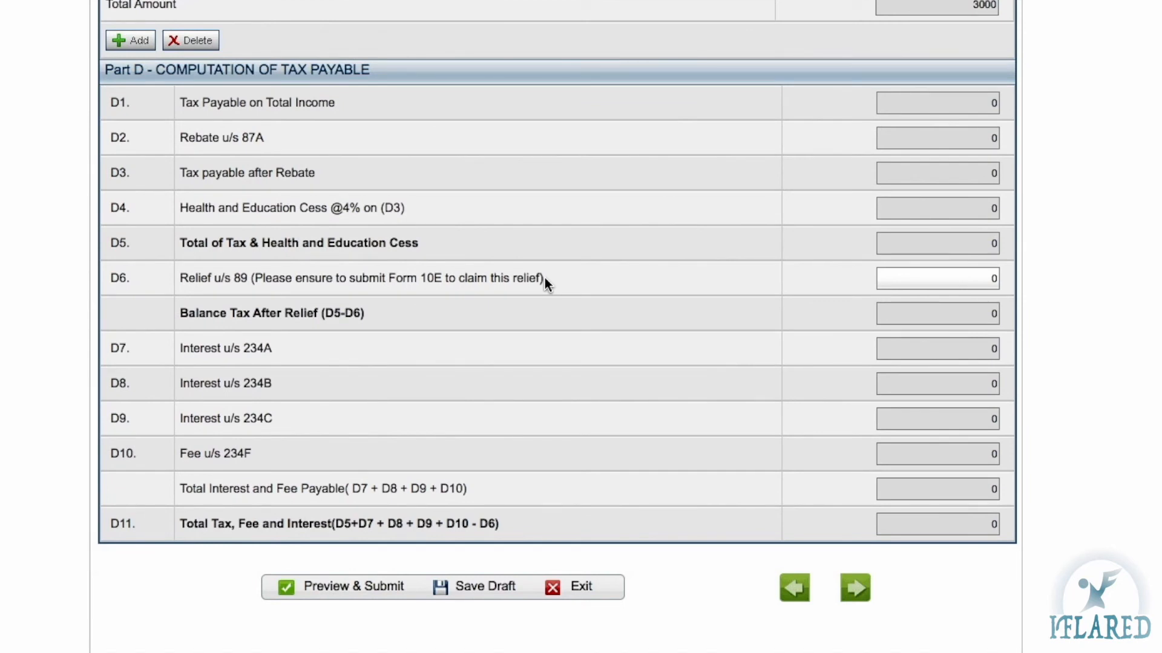
scroll(545, 281, down, 1)
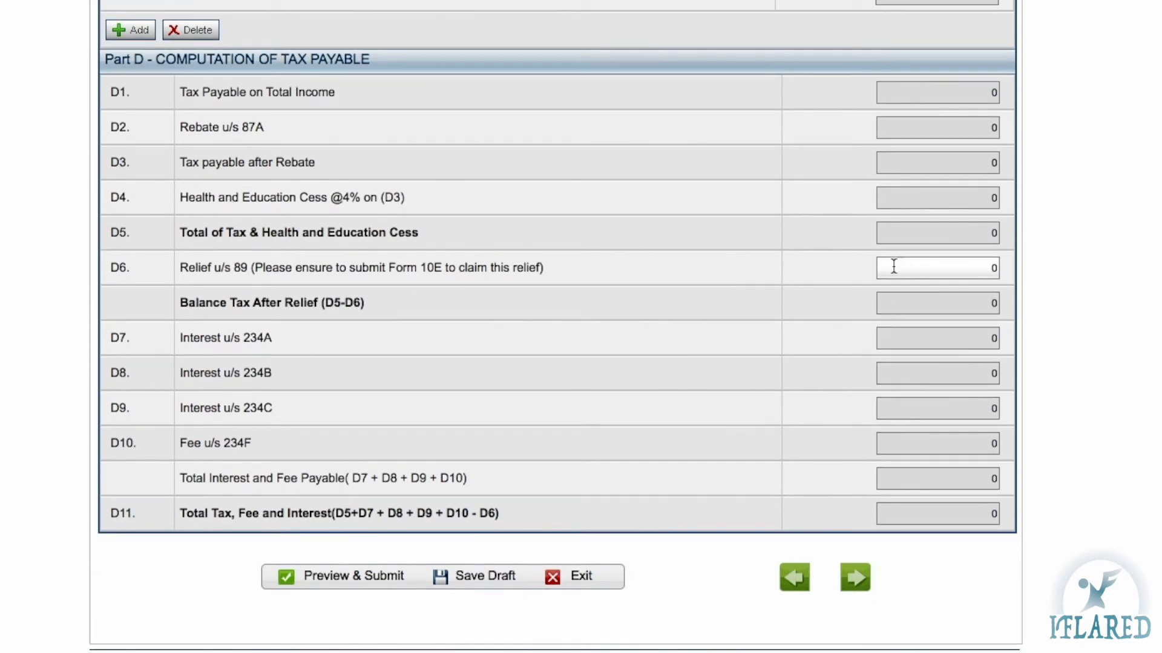
click(913, 267)
double_click(993, 268)
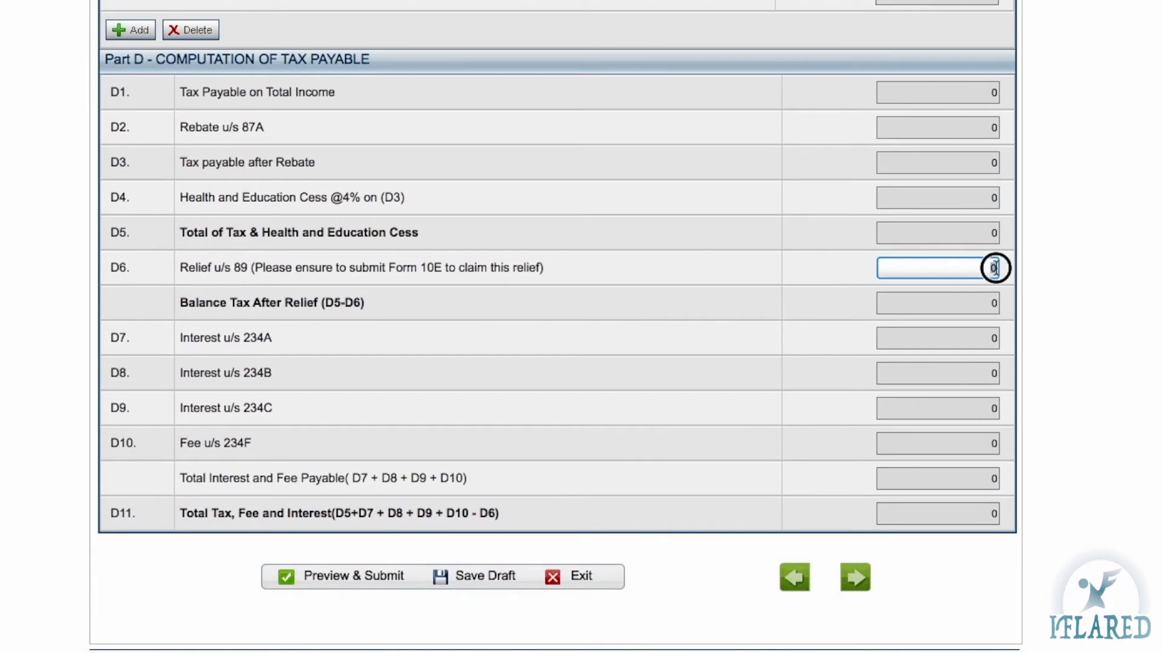
Switch to the Tax Details section showing the empty TDS from salary and other income schedules
scroll(515, 373, up, 20)
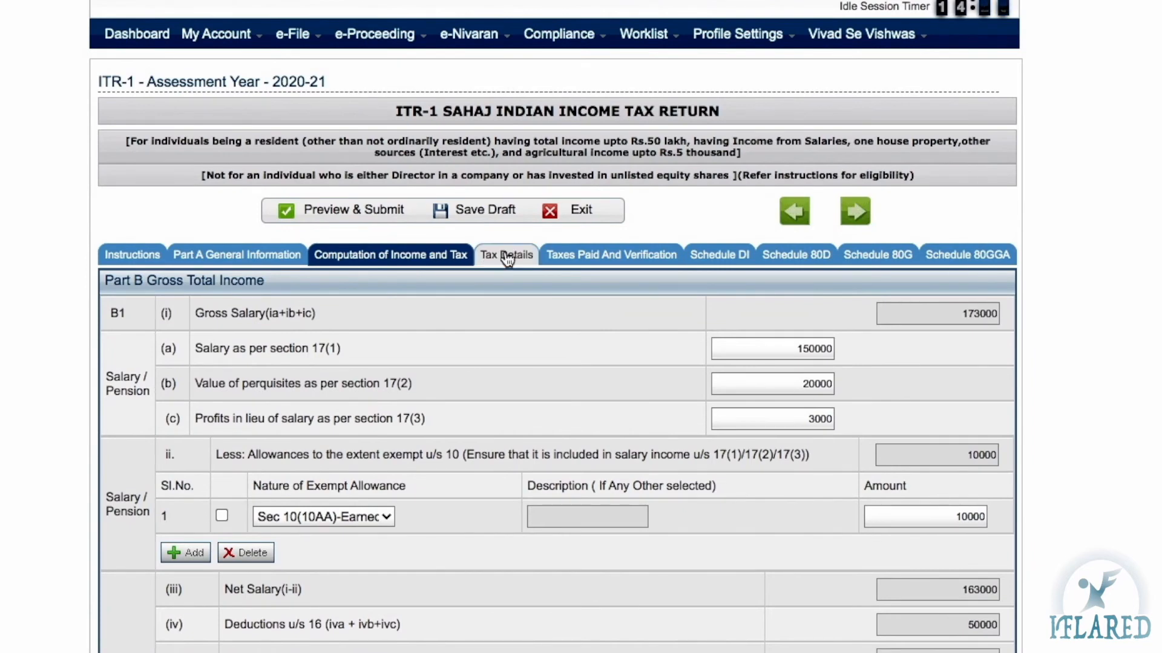
click(495, 259)
scroll(804, 481, down, 1)
scroll(804, 481, down, 1)
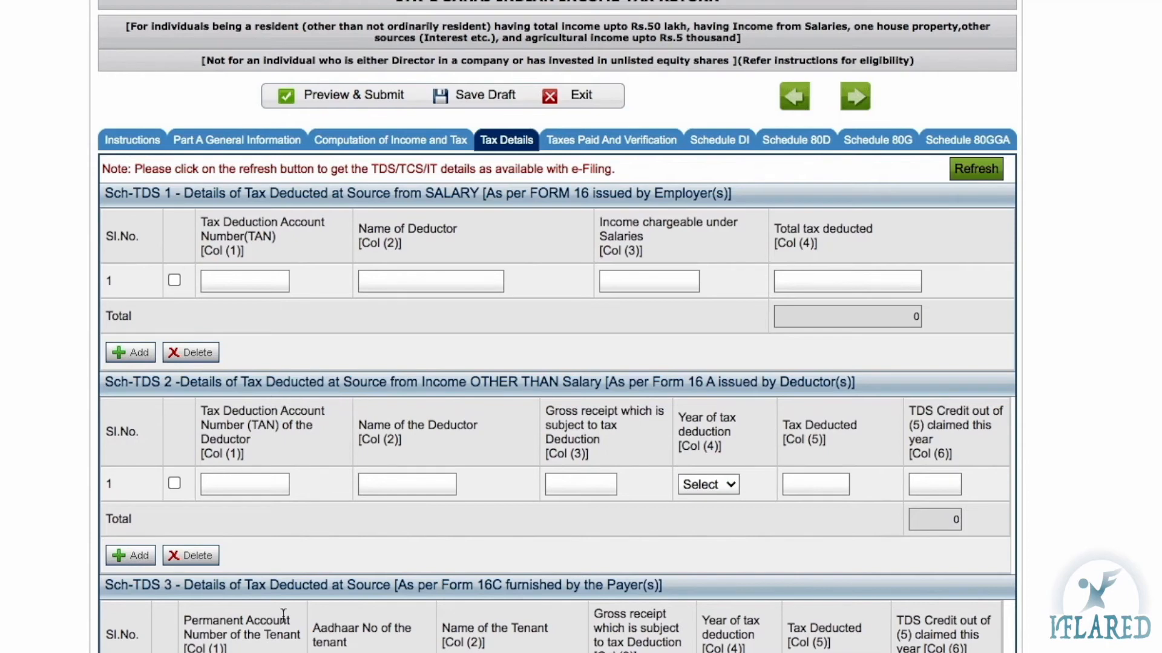
Step through the blank Sch-TDS 1 and Sch-TDS 2 fields: TAN, deductor name, salary, gross receipt
click(227, 487)
click(135, 383)
click(449, 270)
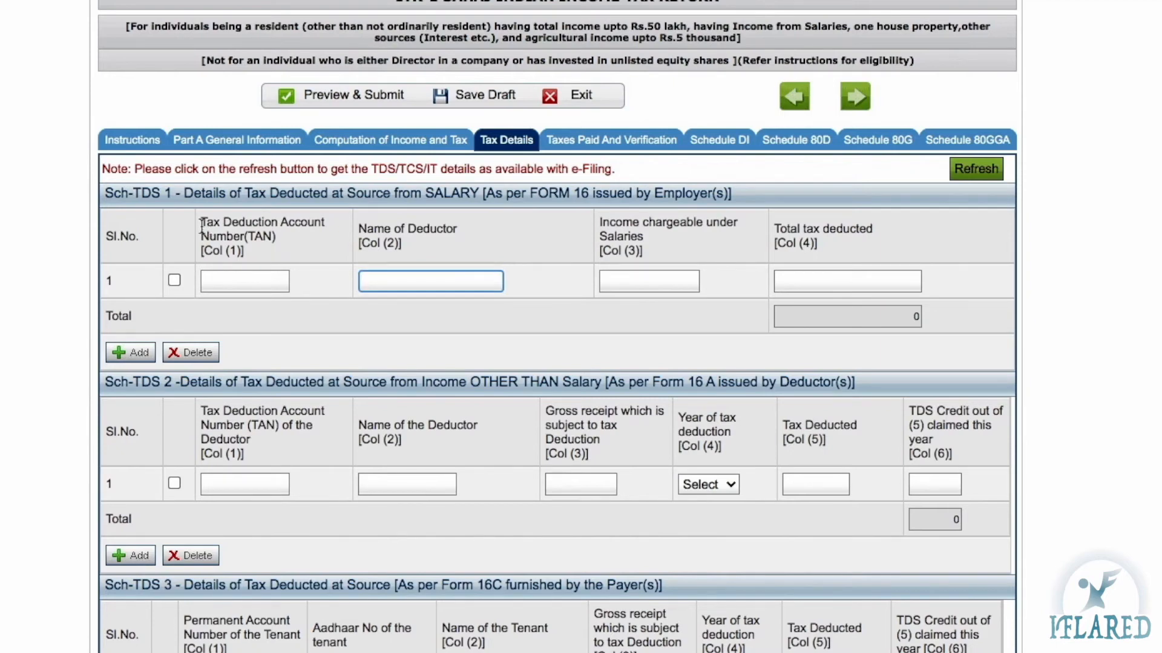
click(238, 224)
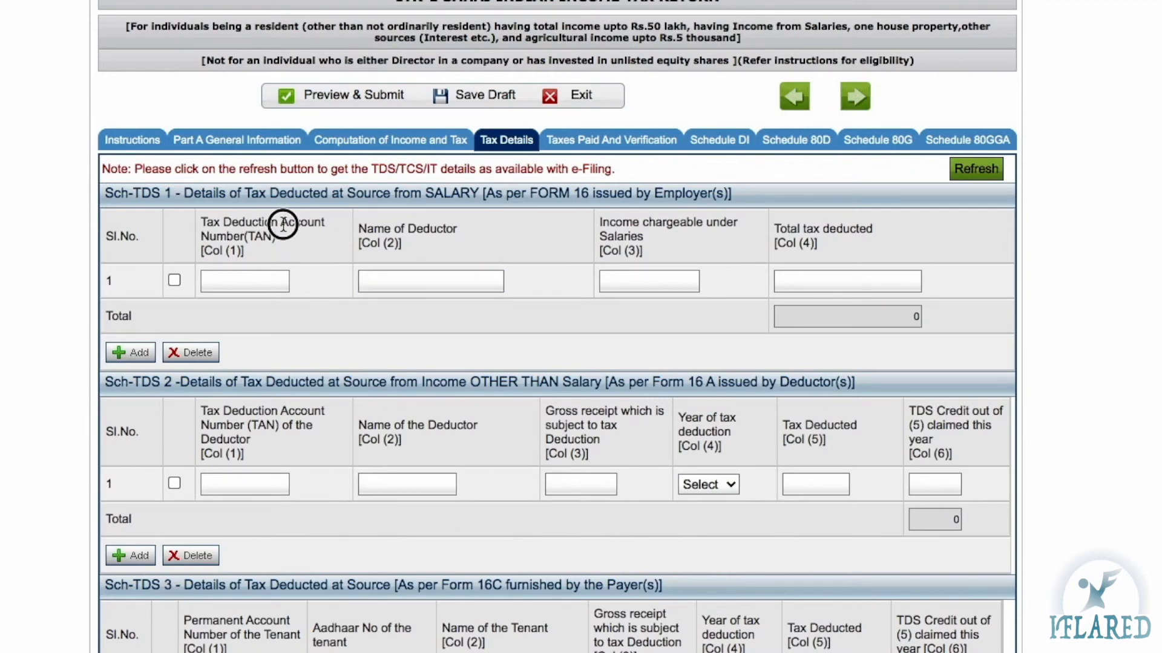
click(226, 284)
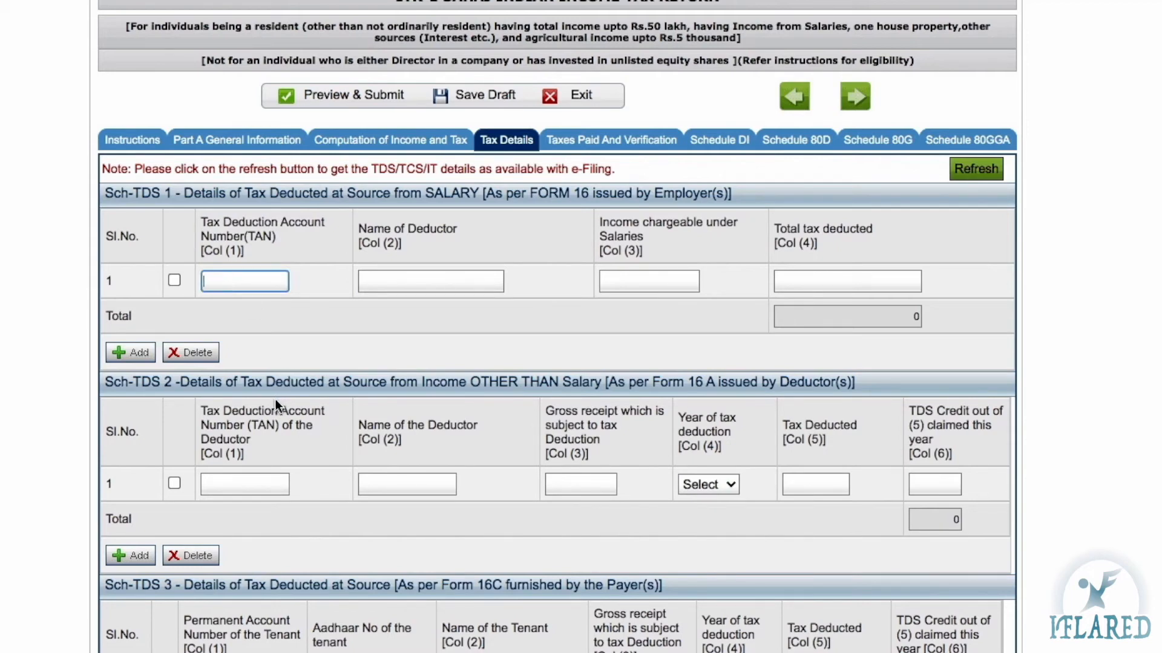
click(238, 483)
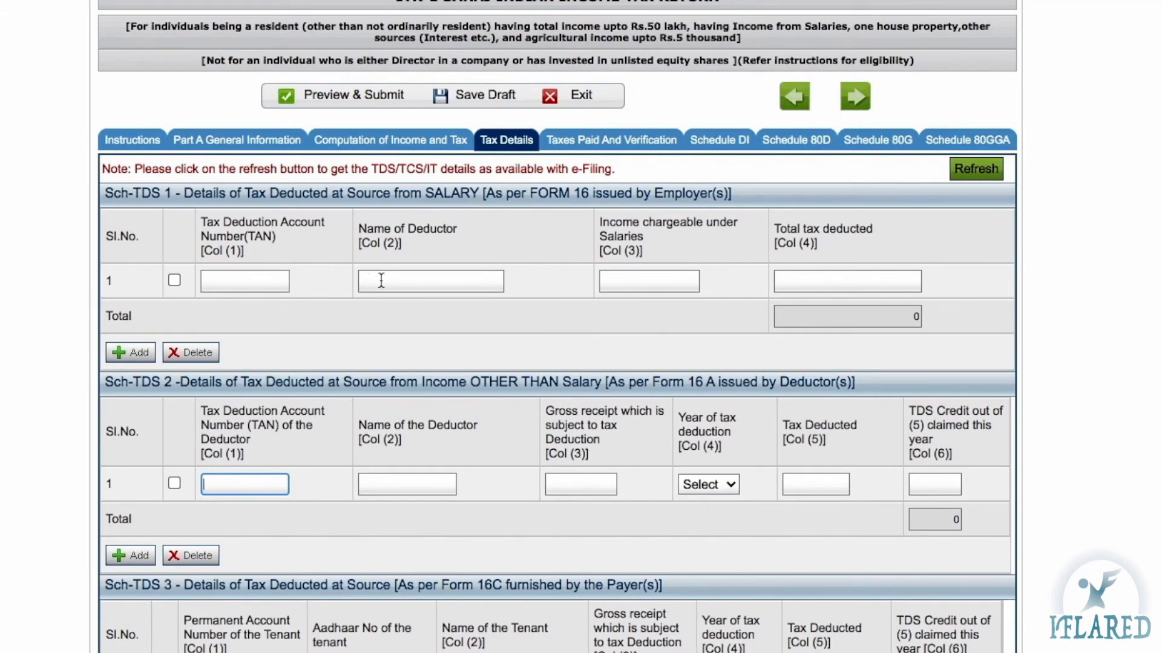
click(412, 484)
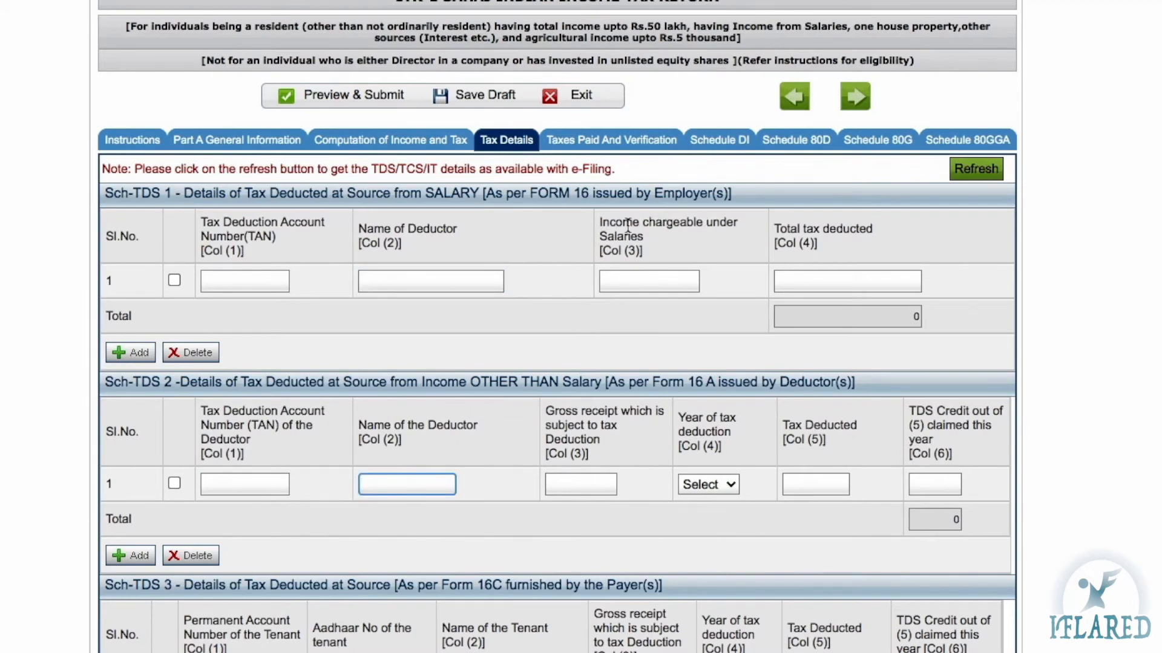
click(635, 272)
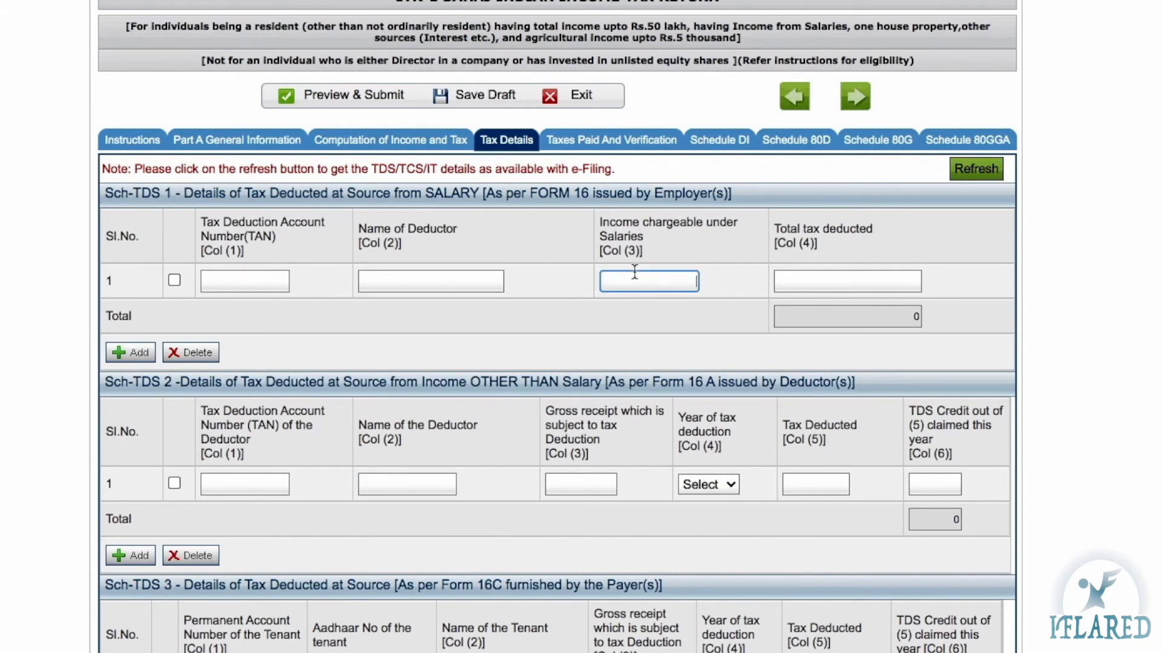
click(824, 278)
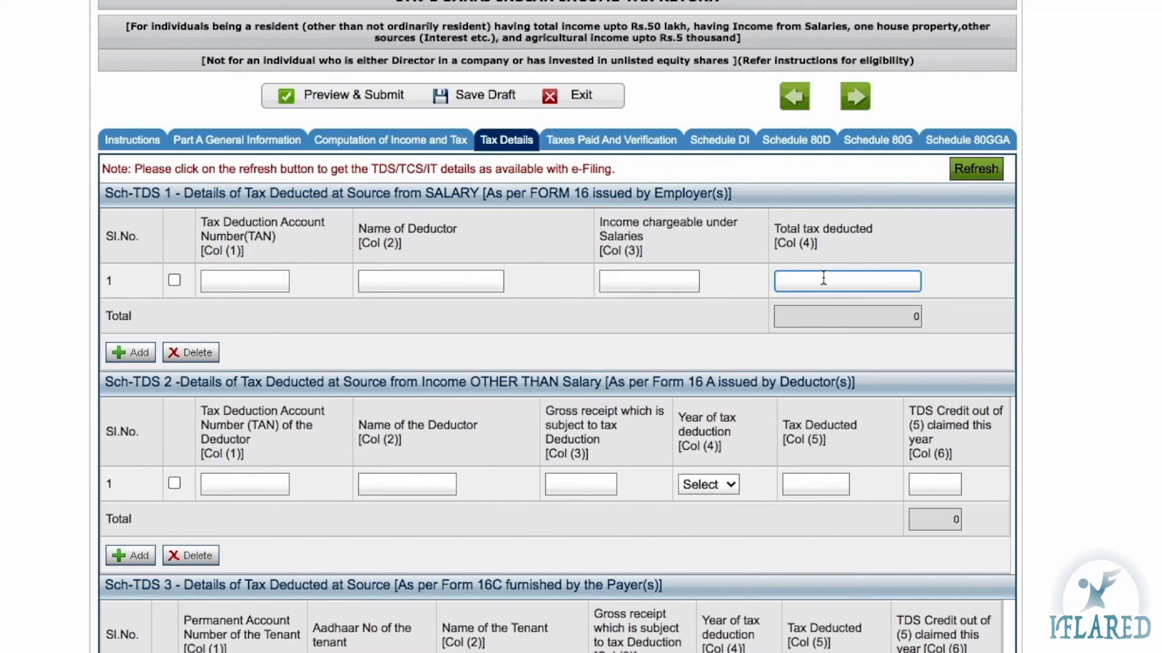
click(575, 489)
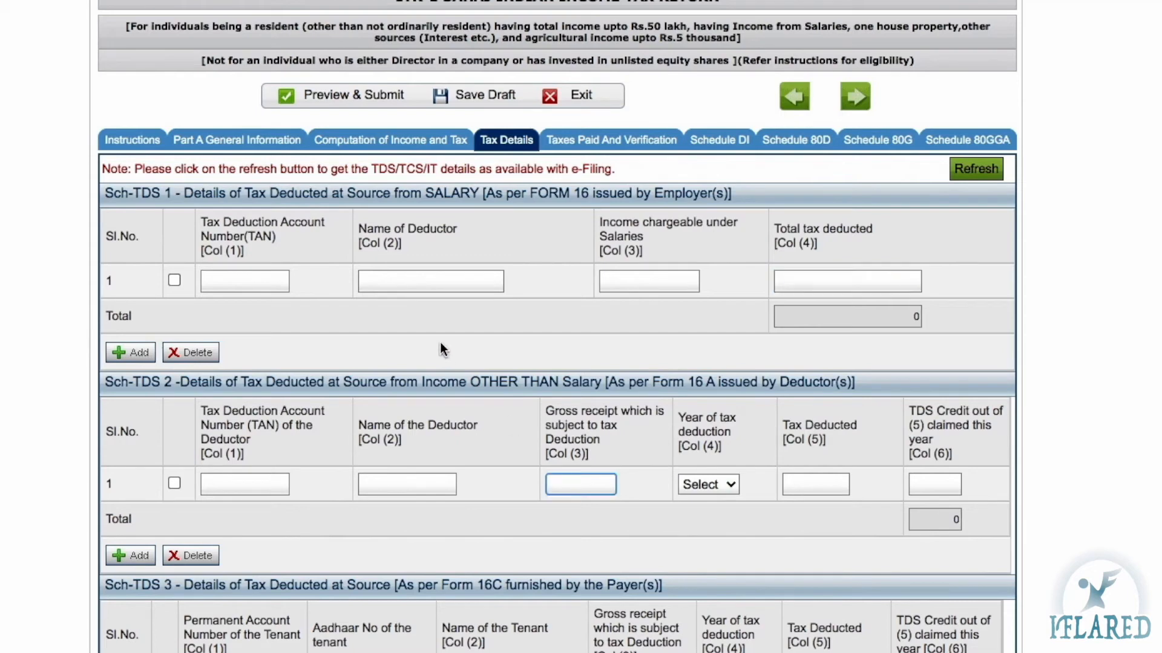
click(419, 287)
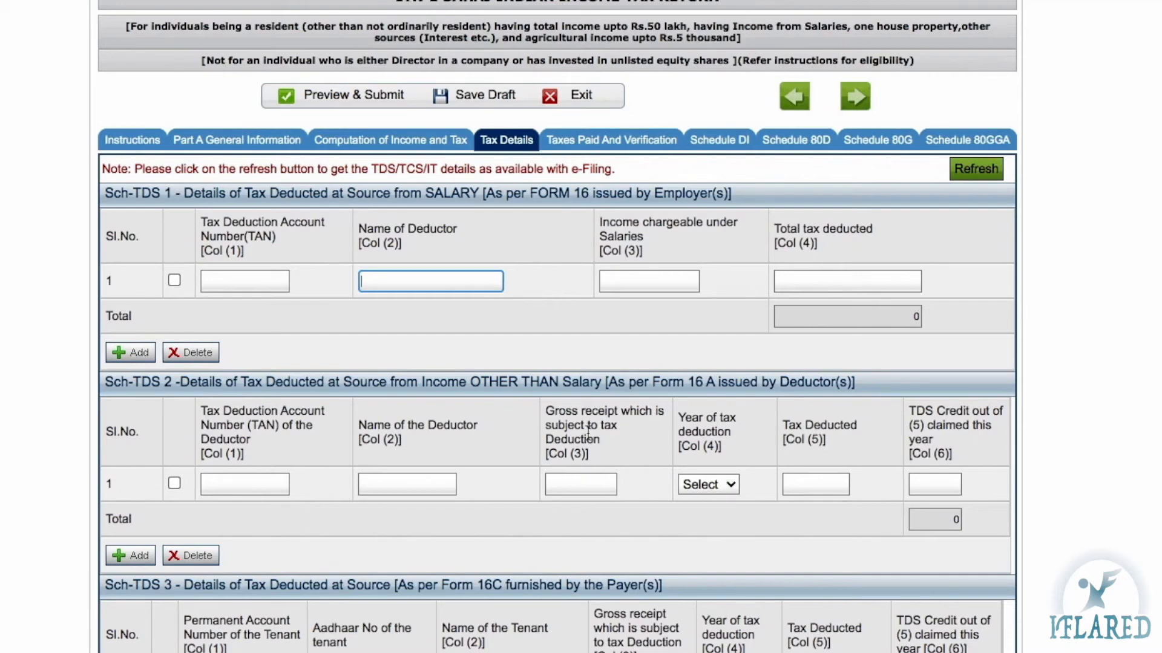
click(576, 485)
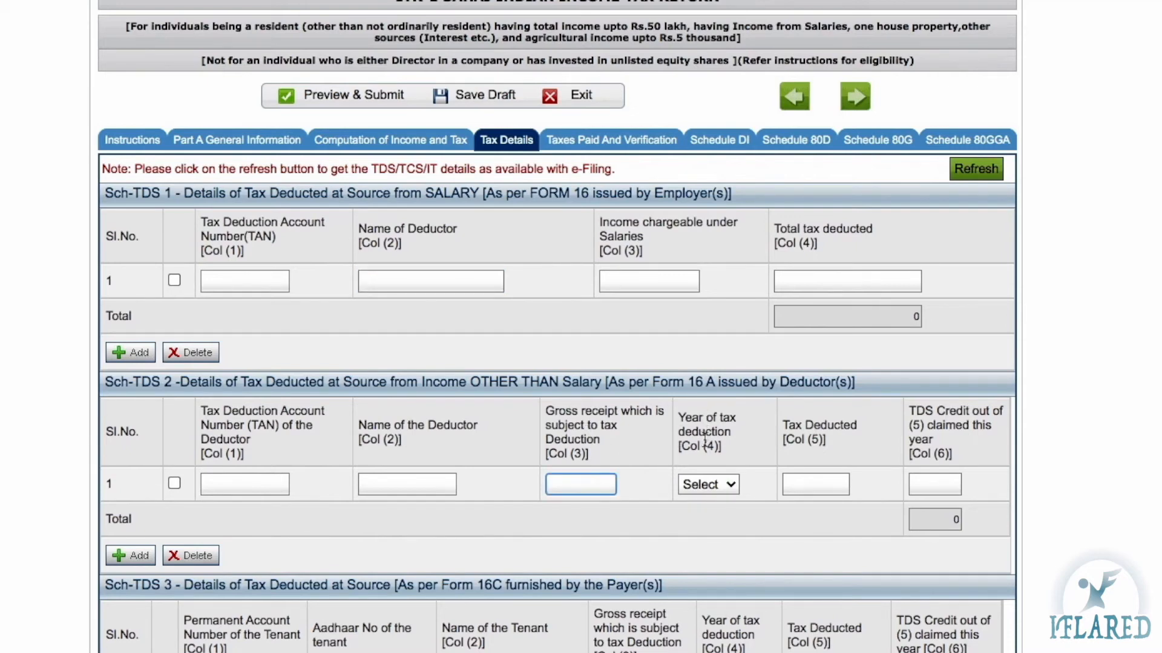
Set Sch-TDS 2 row 1's year of tax deduction to 2019, then check its tax fields
click(706, 484)
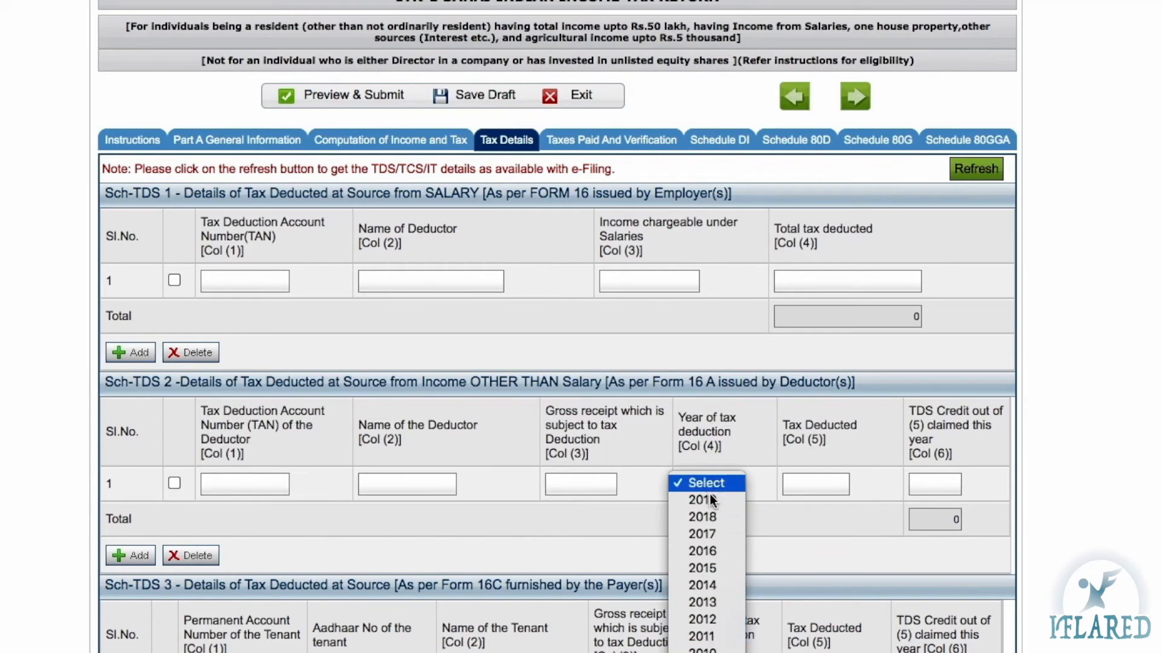
scroll(712, 635, down, 3)
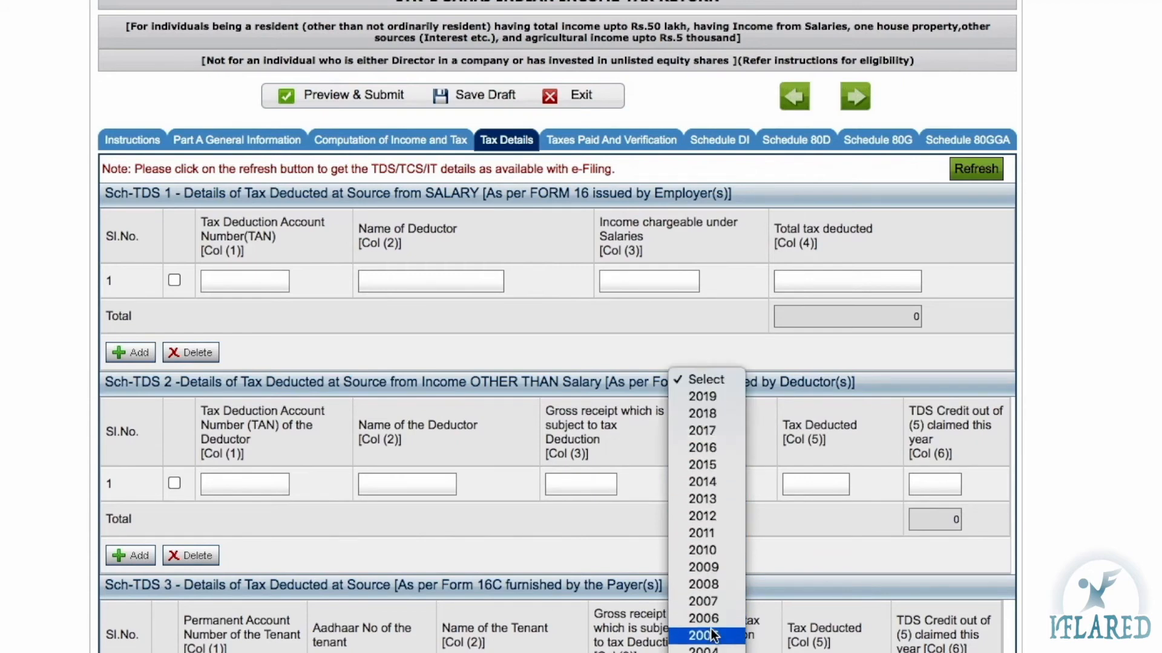
click(694, 402)
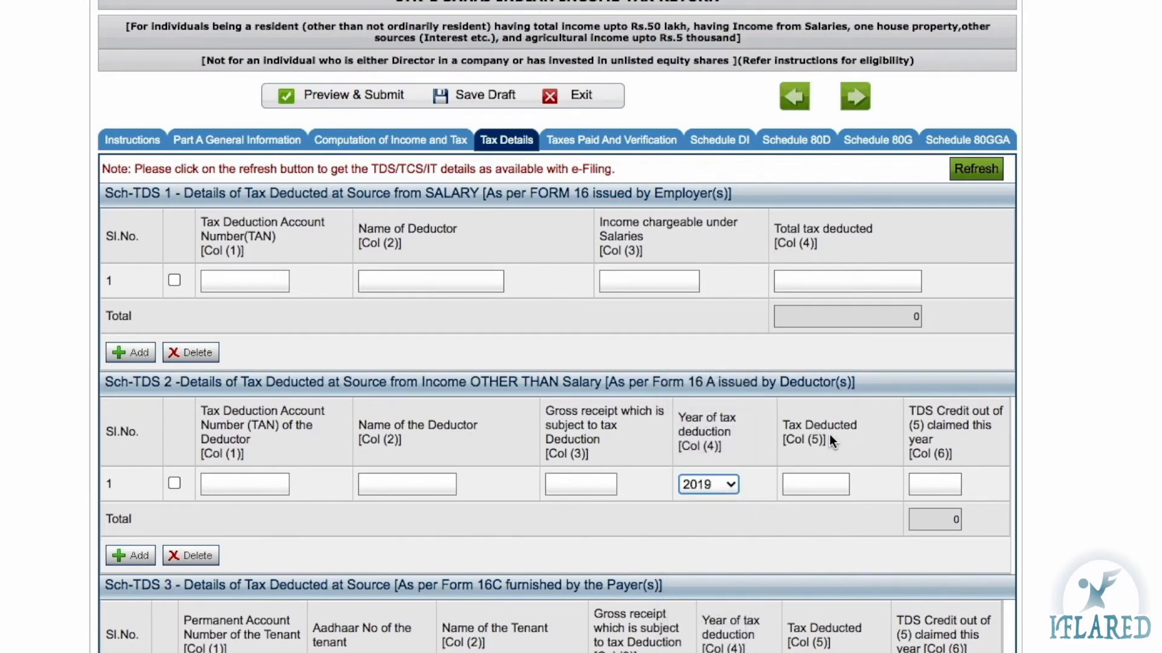
click(811, 478)
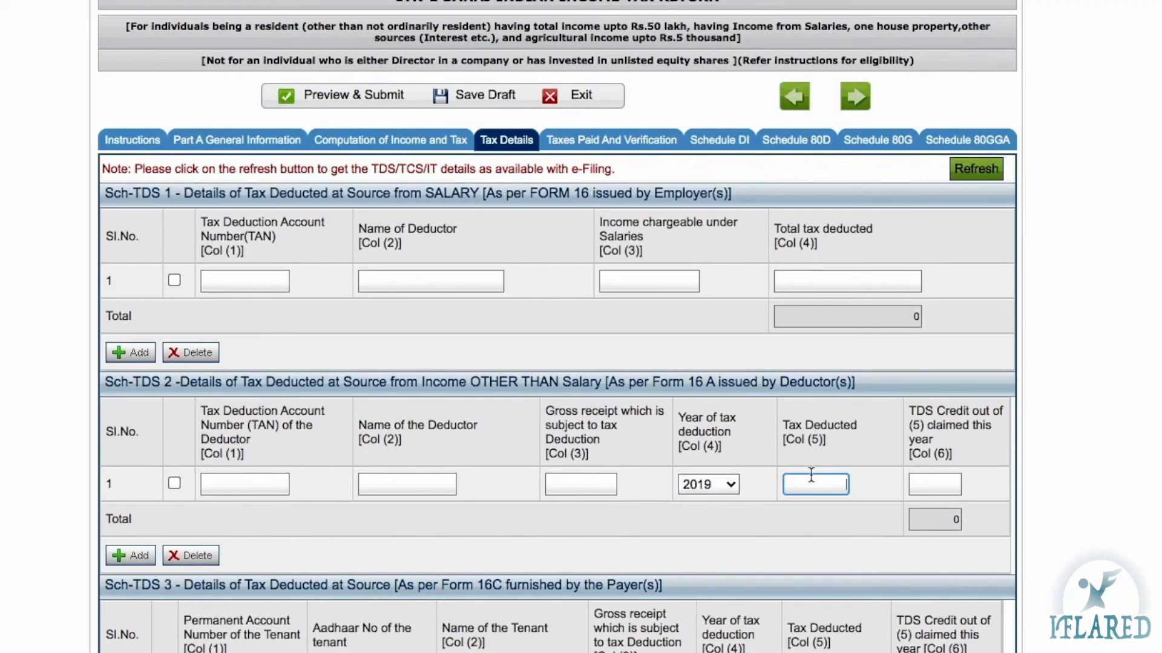
click(556, 482)
click(840, 481)
click(924, 479)
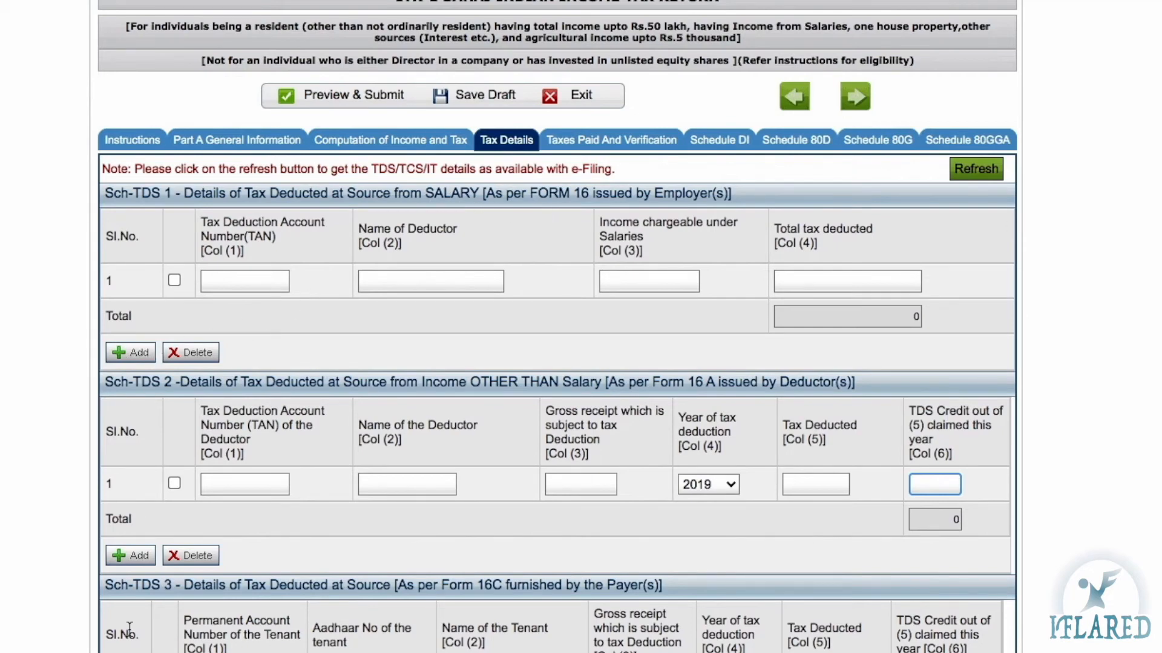
scroll(129, 629, down, 3)
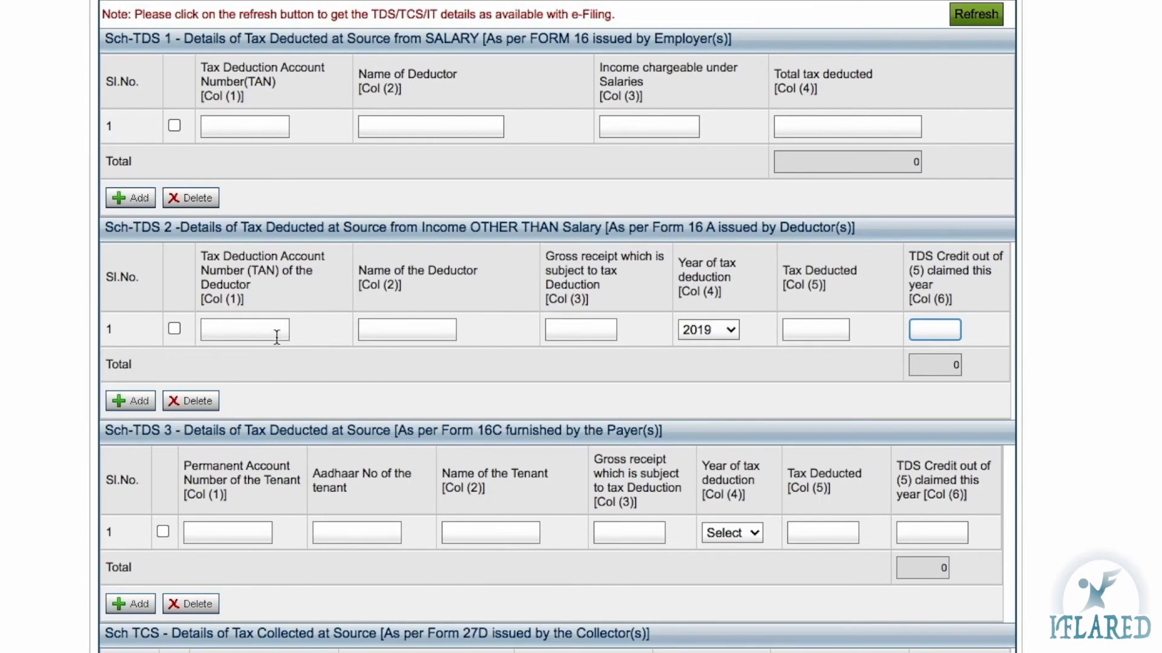
click(238, 333)
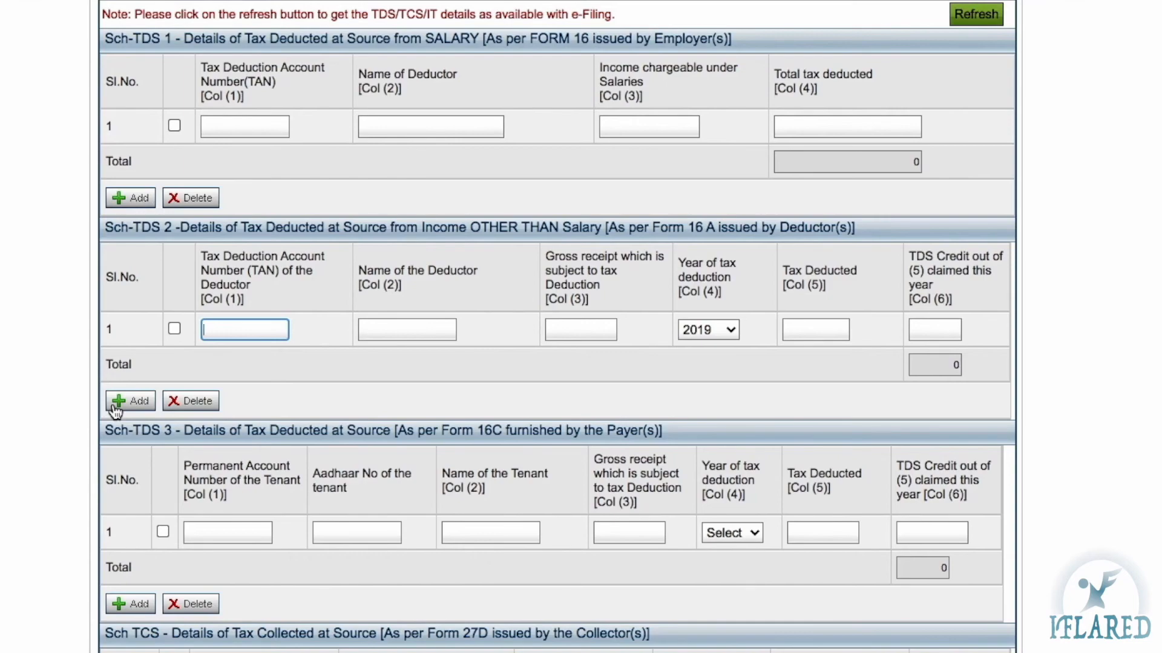
scroll(172, 150, up, 2)
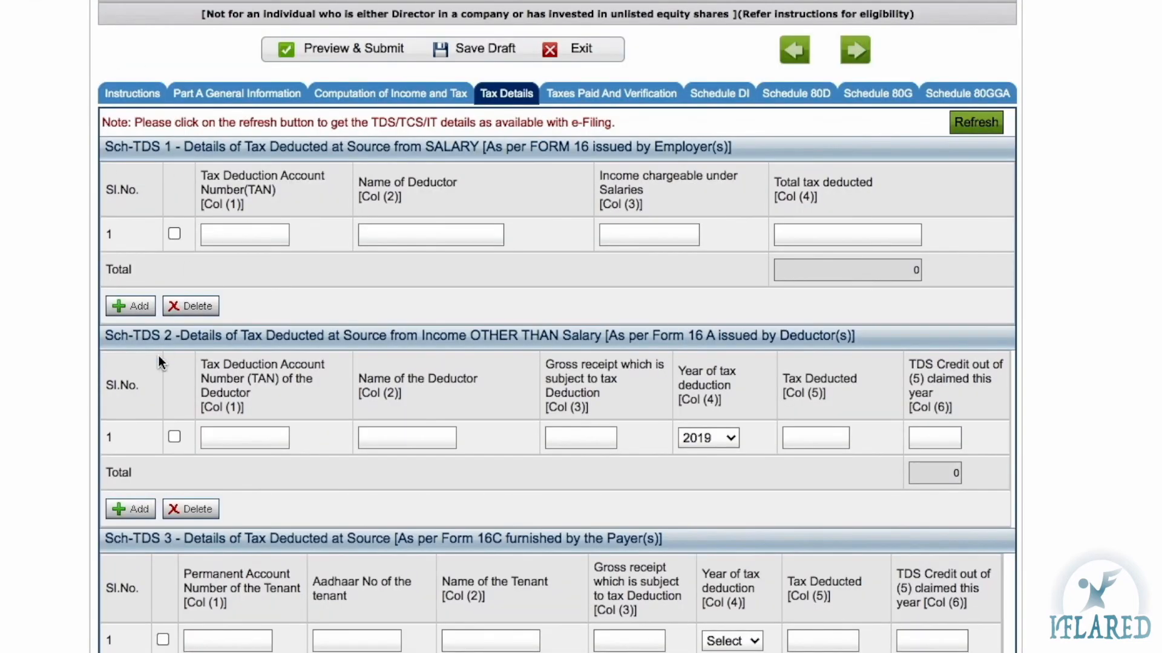
scroll(159, 356, down, 7)
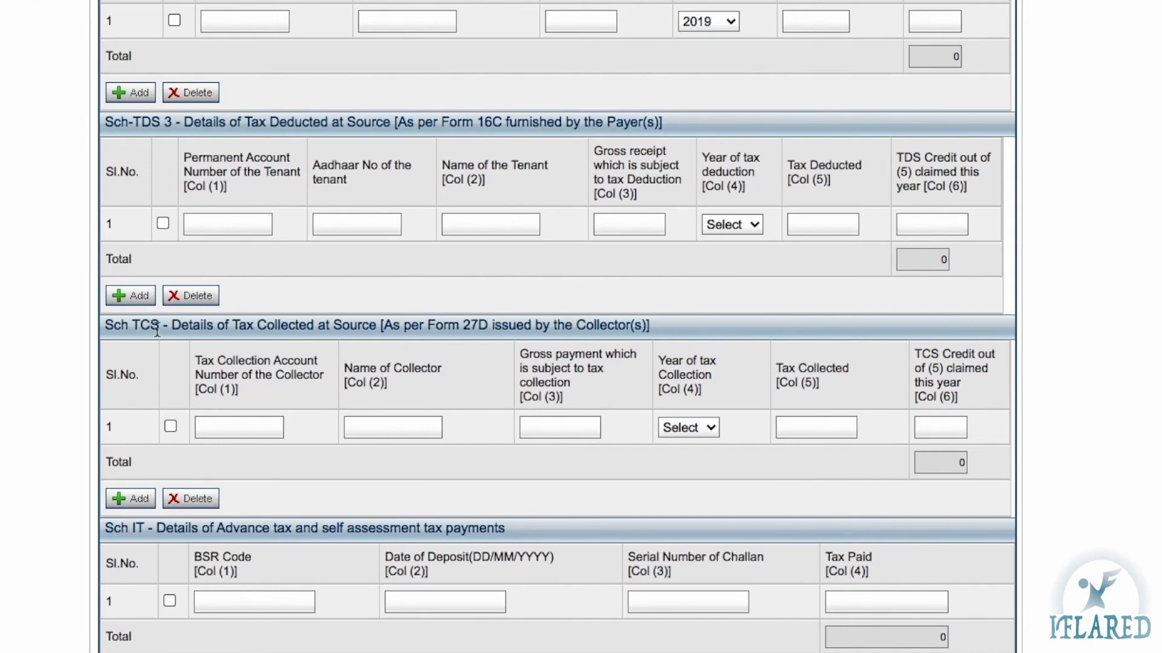
scroll(374, 330, up, 3)
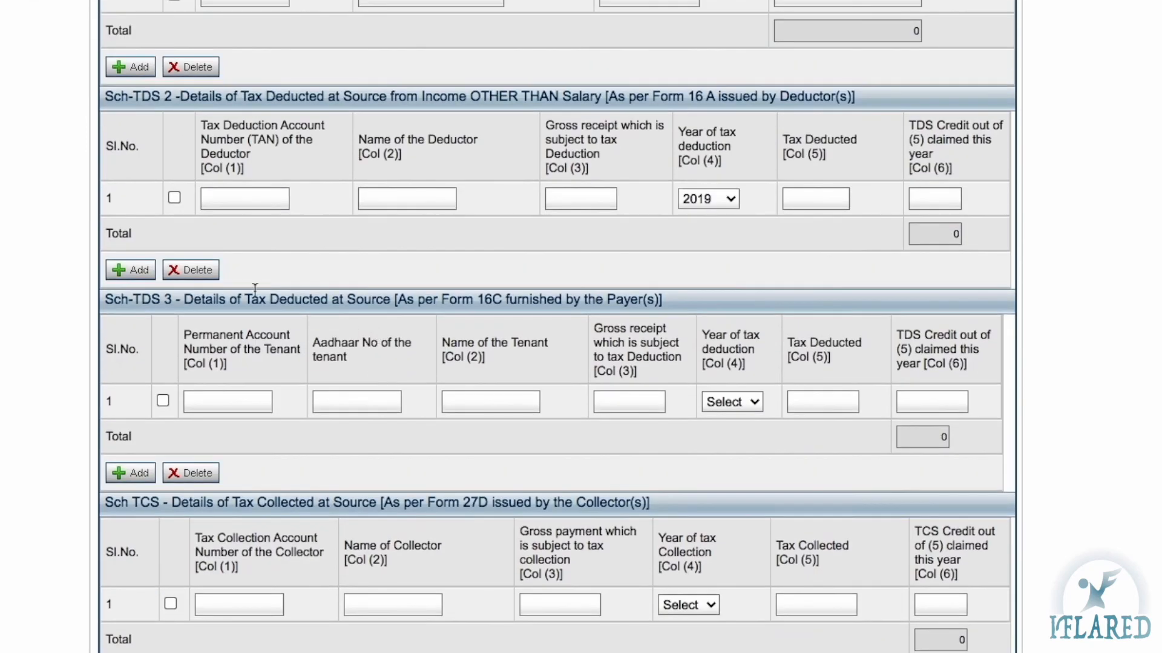
scroll(328, 321, down, 3)
scroll(327, 318, down, 1)
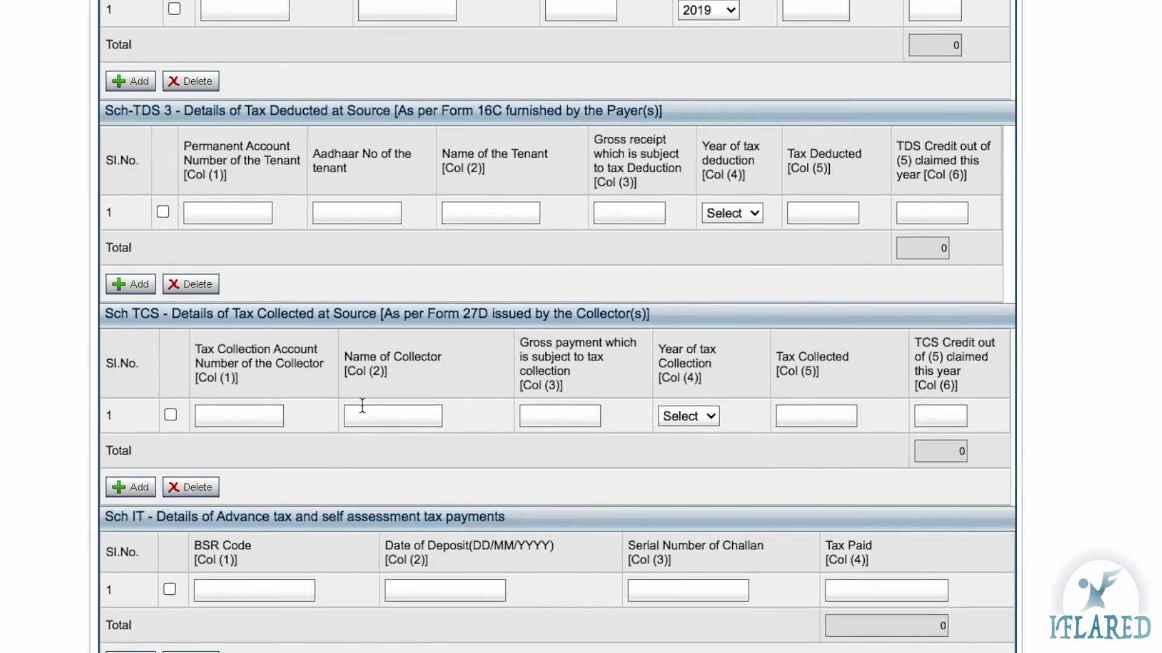
click(383, 415)
click(557, 416)
click(248, 411)
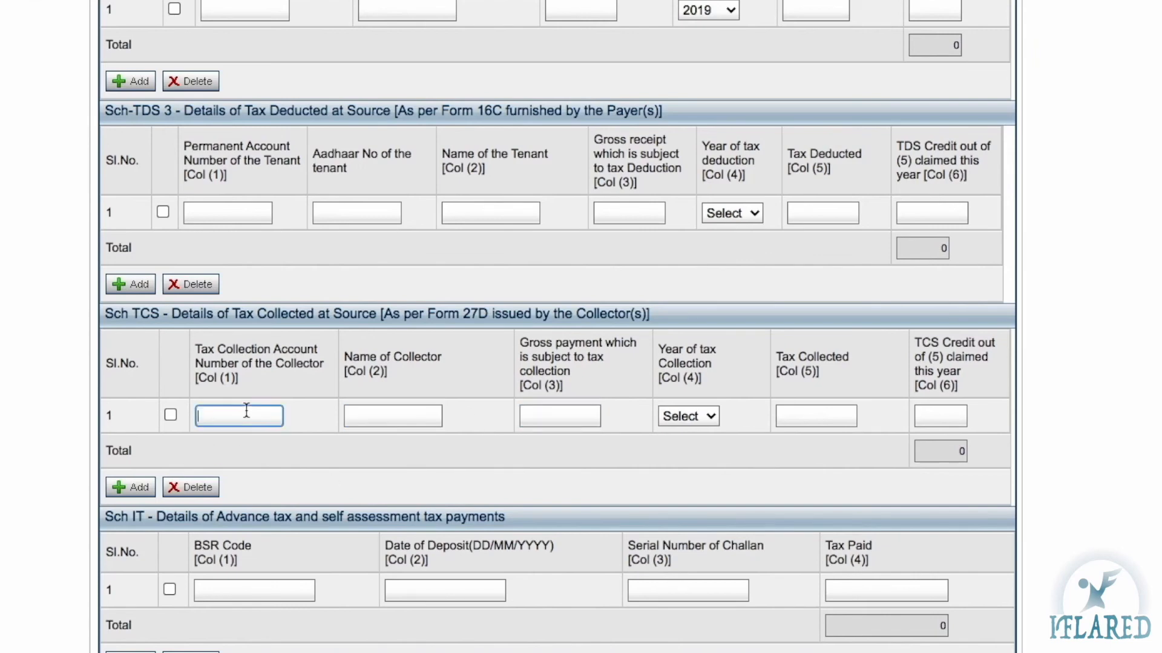
click(412, 421)
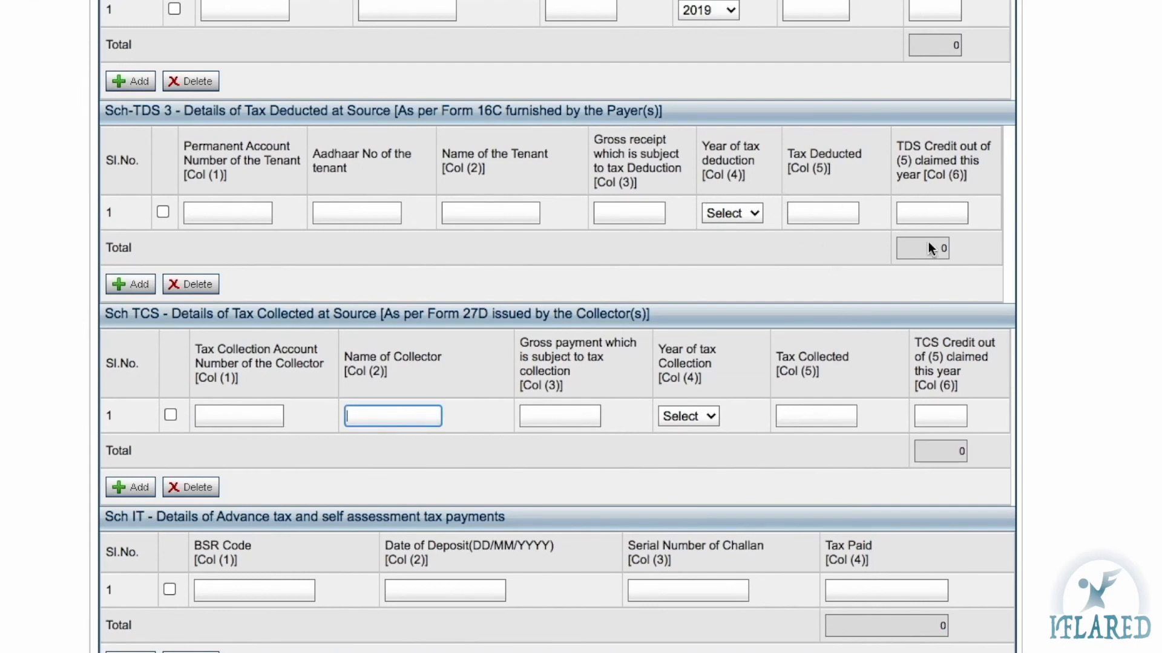
click(940, 416)
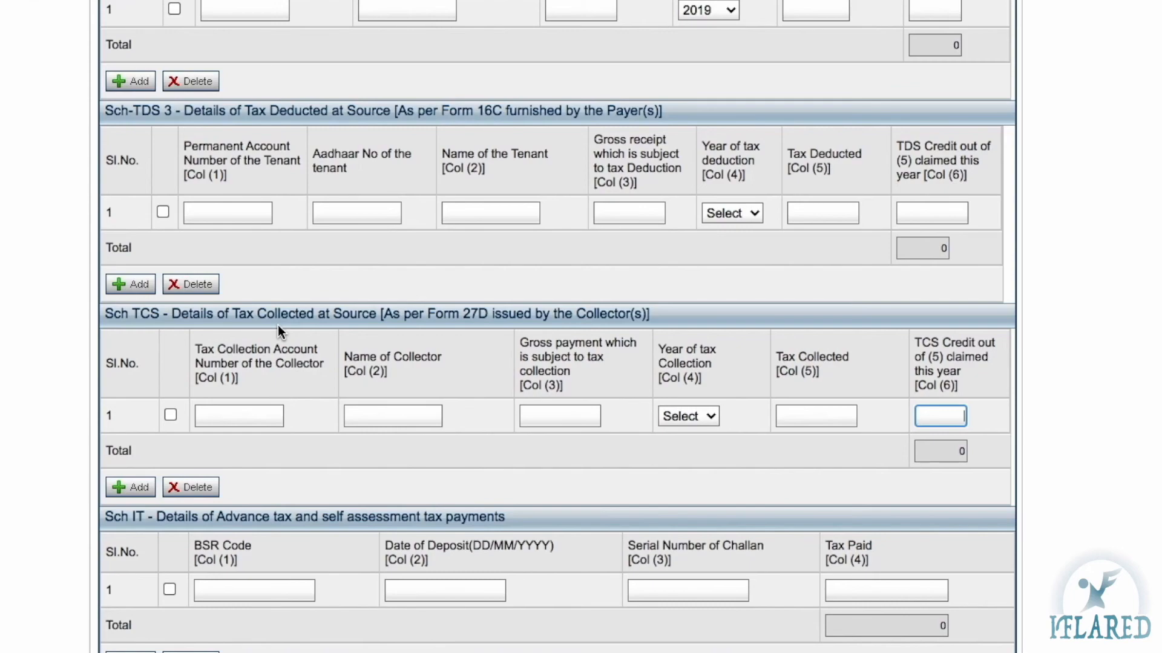
scroll(278, 325, up, 6)
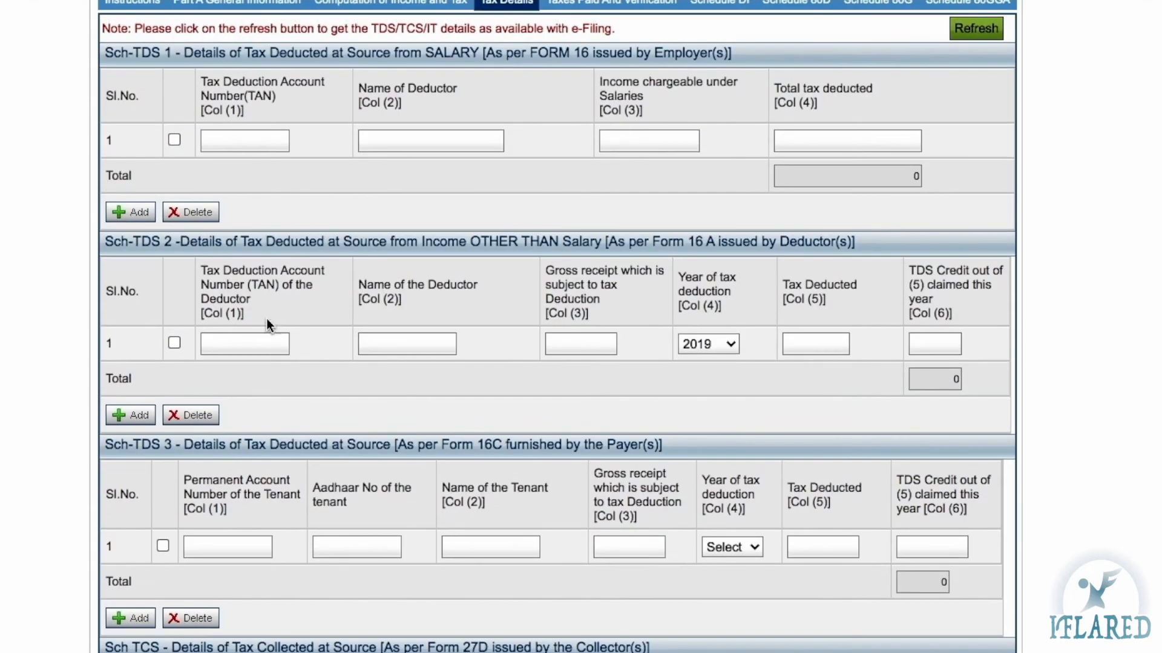
scroll(256, 261, down, 4)
scroll(256, 261, down, 1)
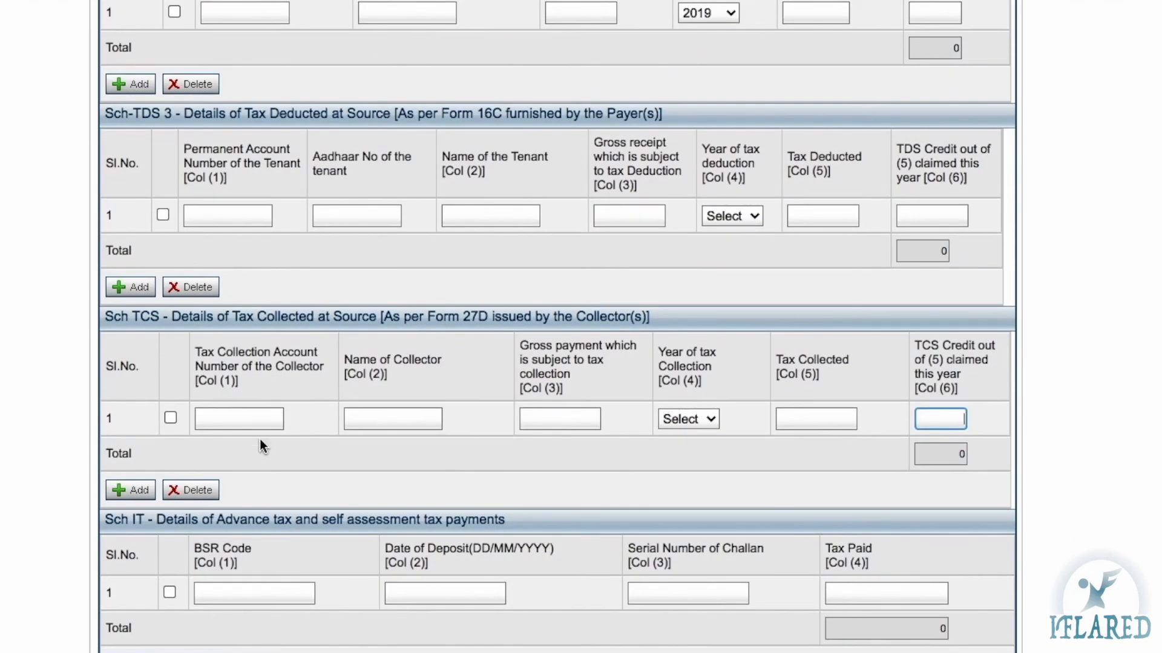
scroll(260, 440, down, 3)
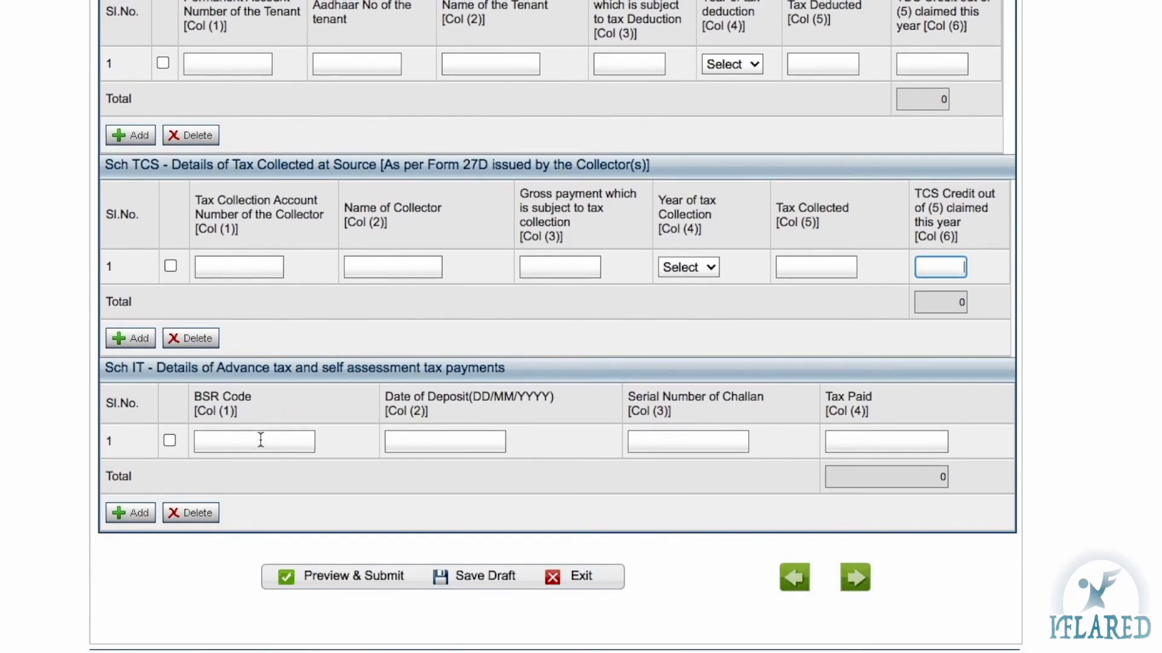
scroll(260, 441, up, 5)
scroll(260, 439, down, 1)
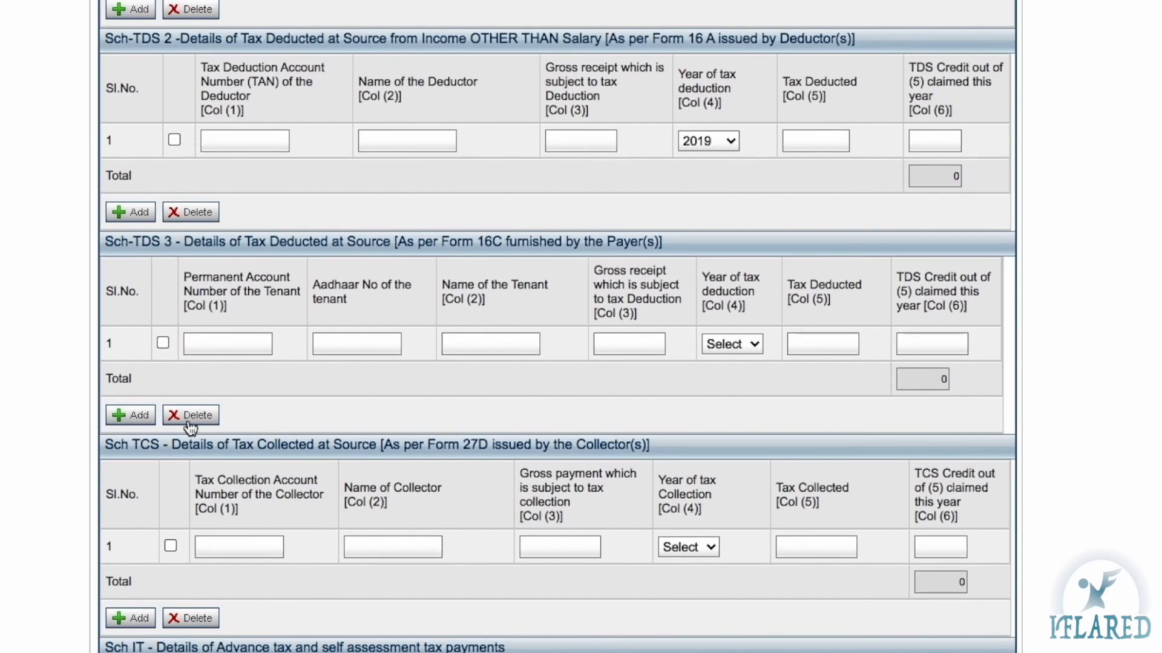
scroll(176, 430, down, 4)
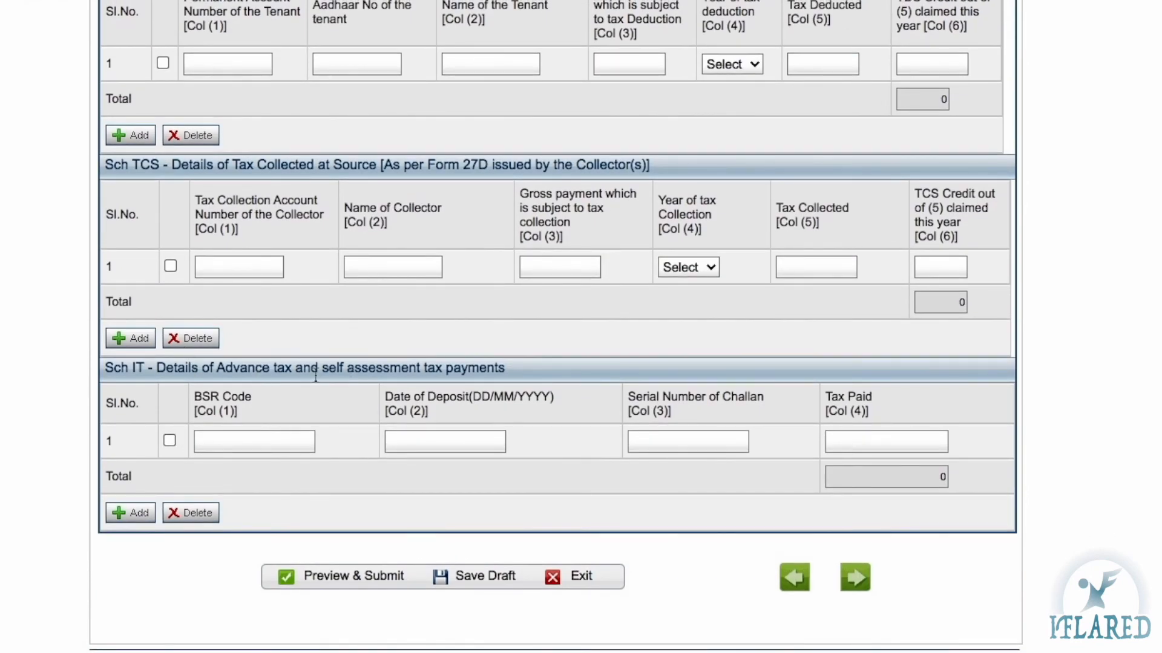
click(232, 438)
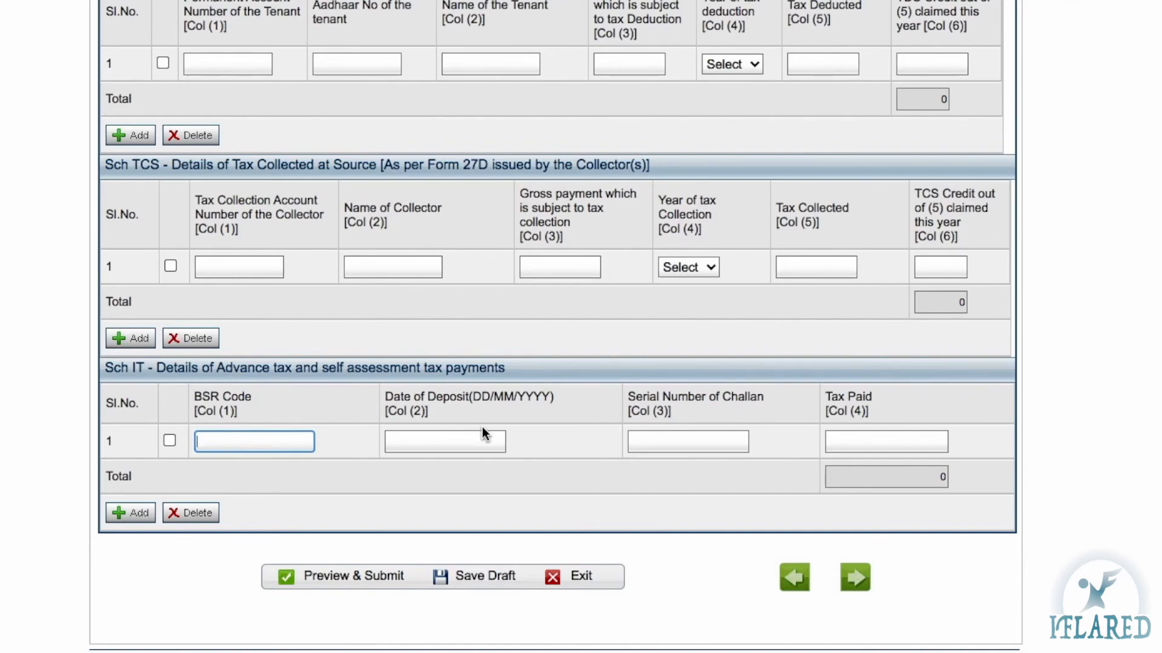
click(899, 433)
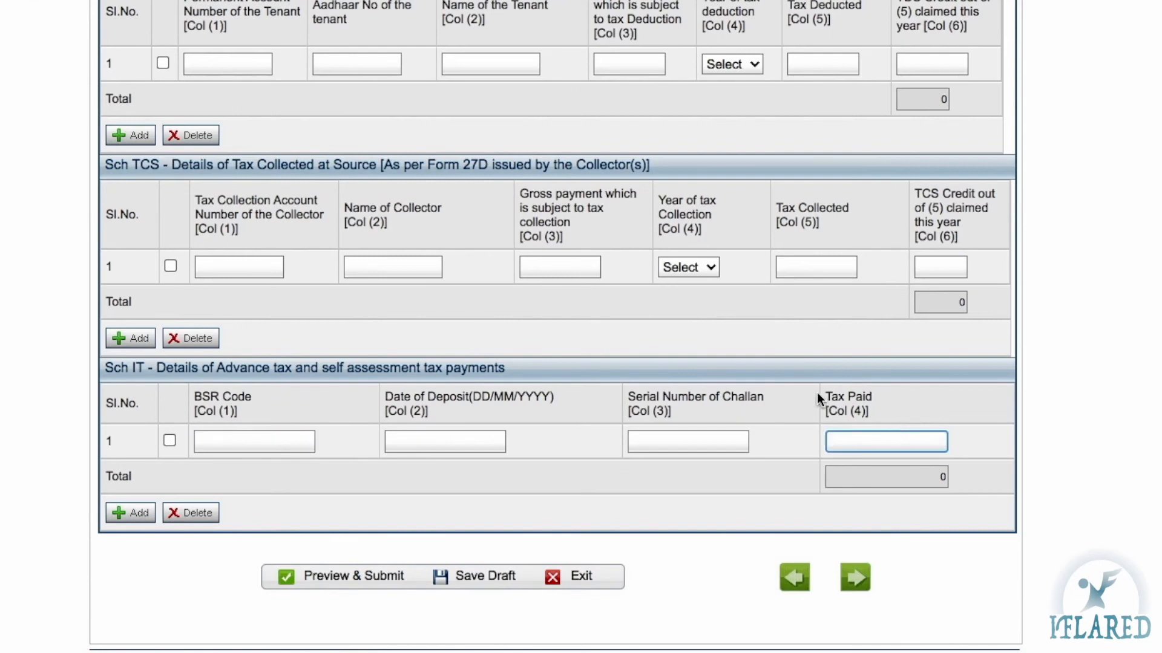
click(680, 434)
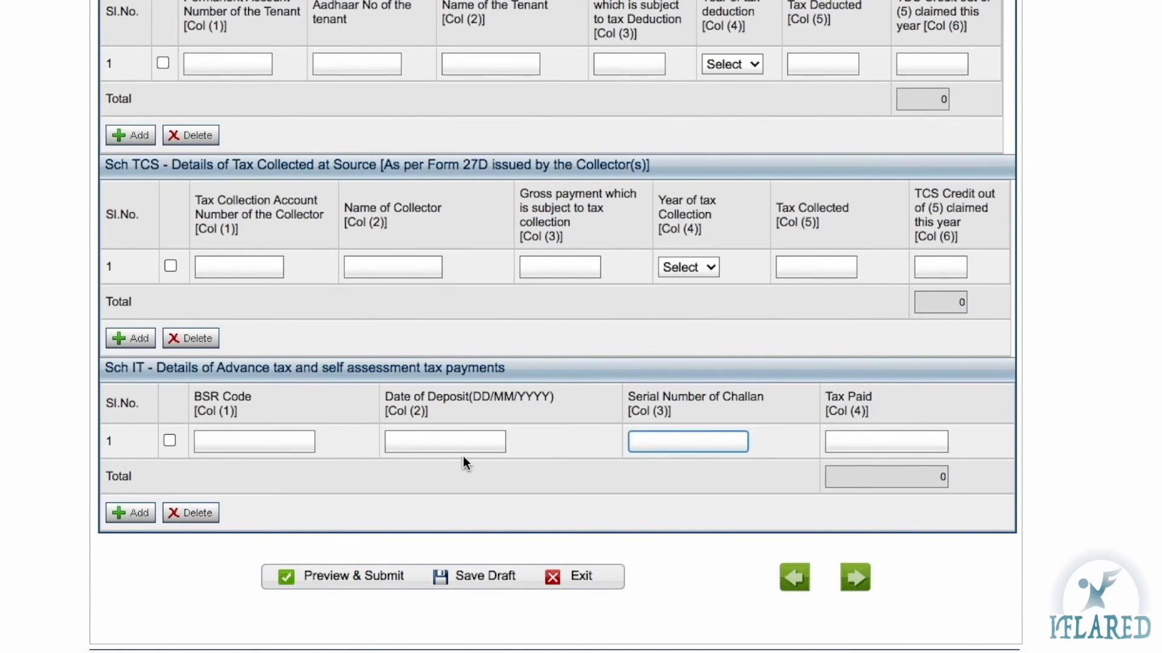
click(422, 446)
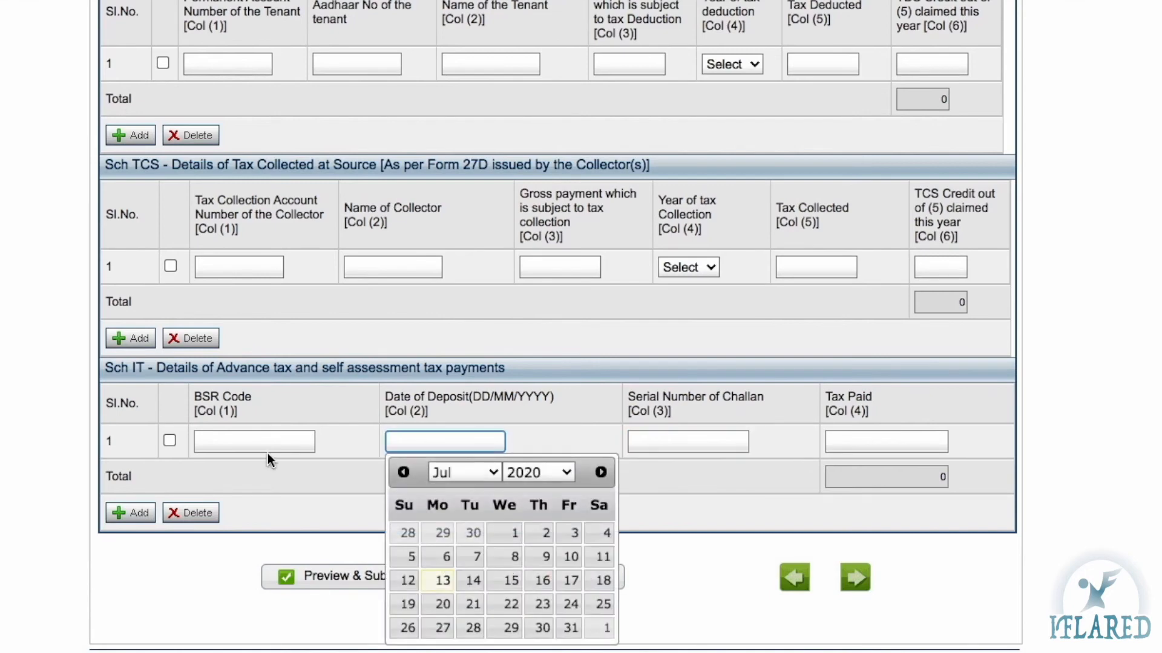
click(234, 440)
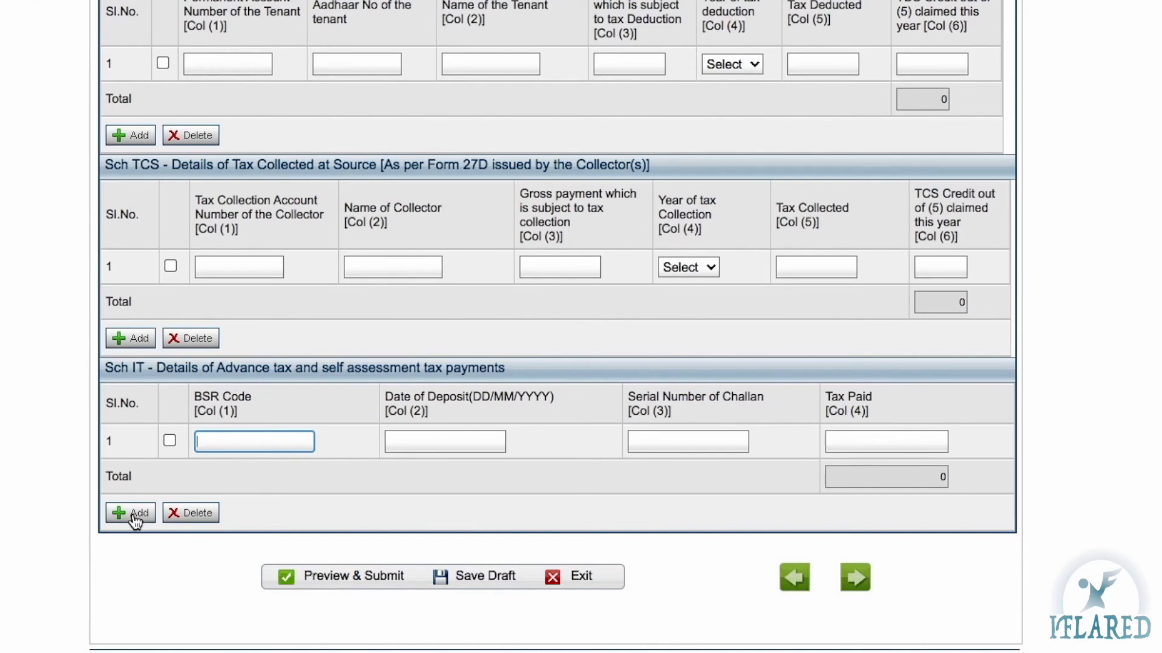
scroll(134, 520, up, 12)
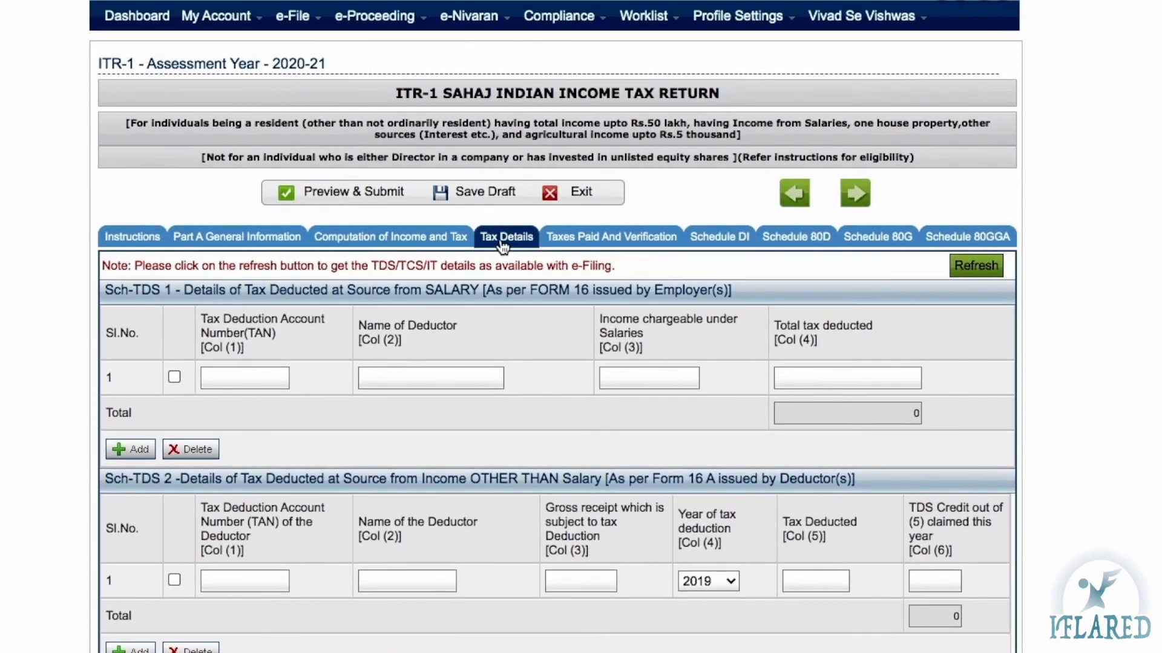
scroll(472, 400, down, 5)
scroll(471, 399, up, 2)
scroll(472, 400, up, 2)
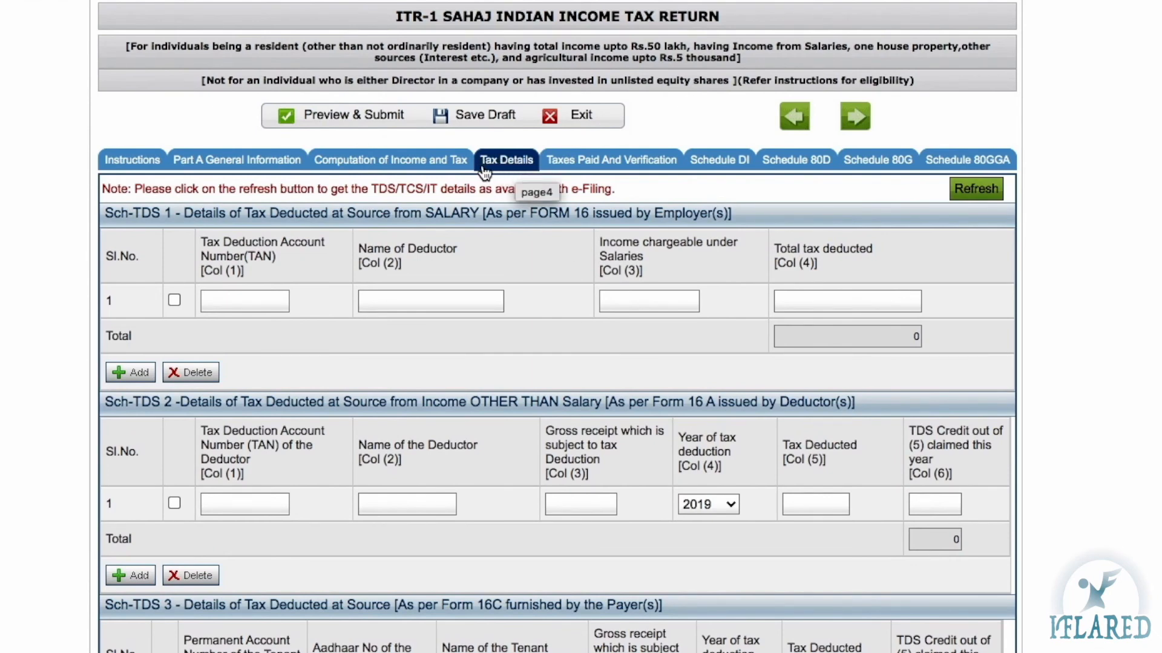
scroll(469, 91, down, 5)
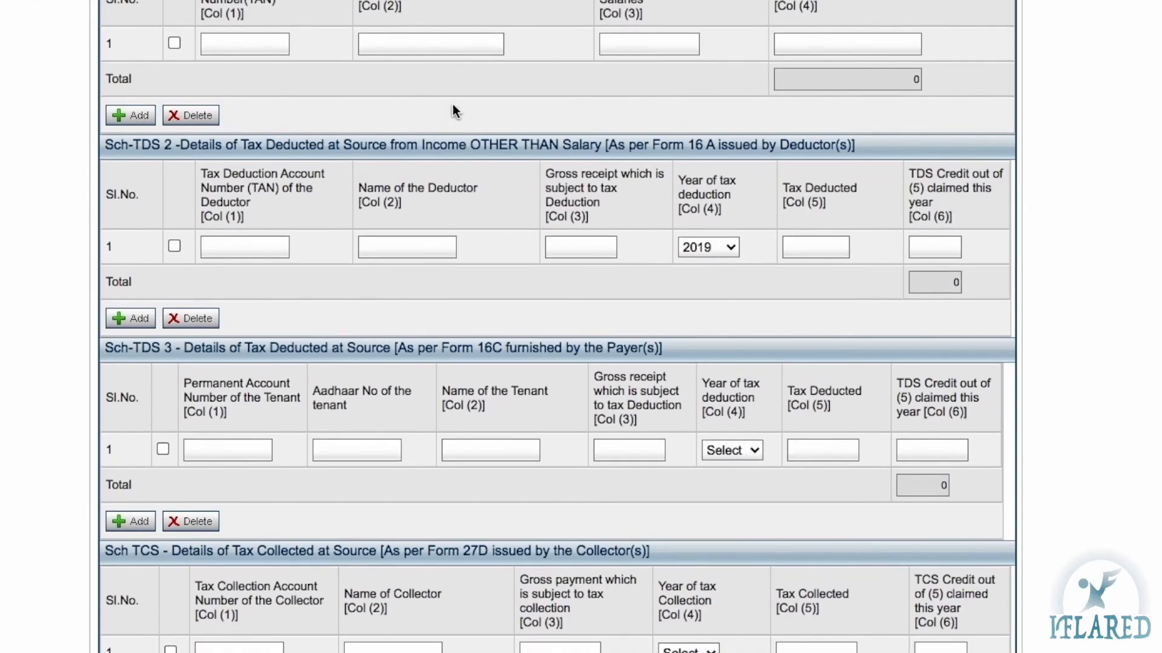
scroll(458, 397, down, 7)
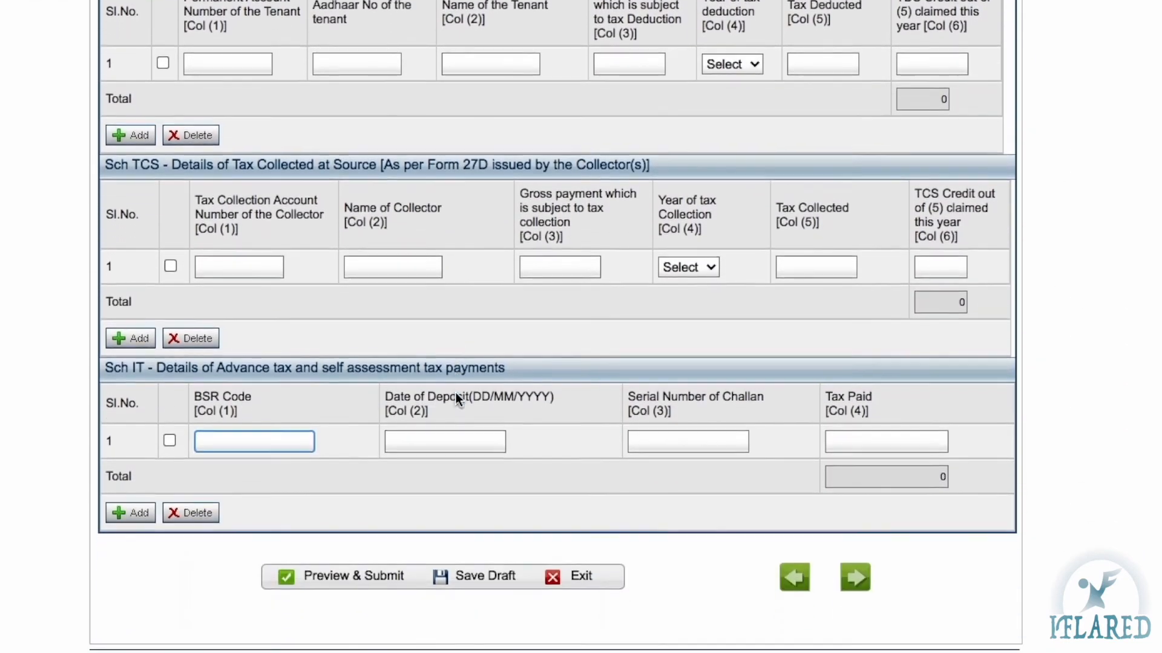
scroll(456, 393, up, 14)
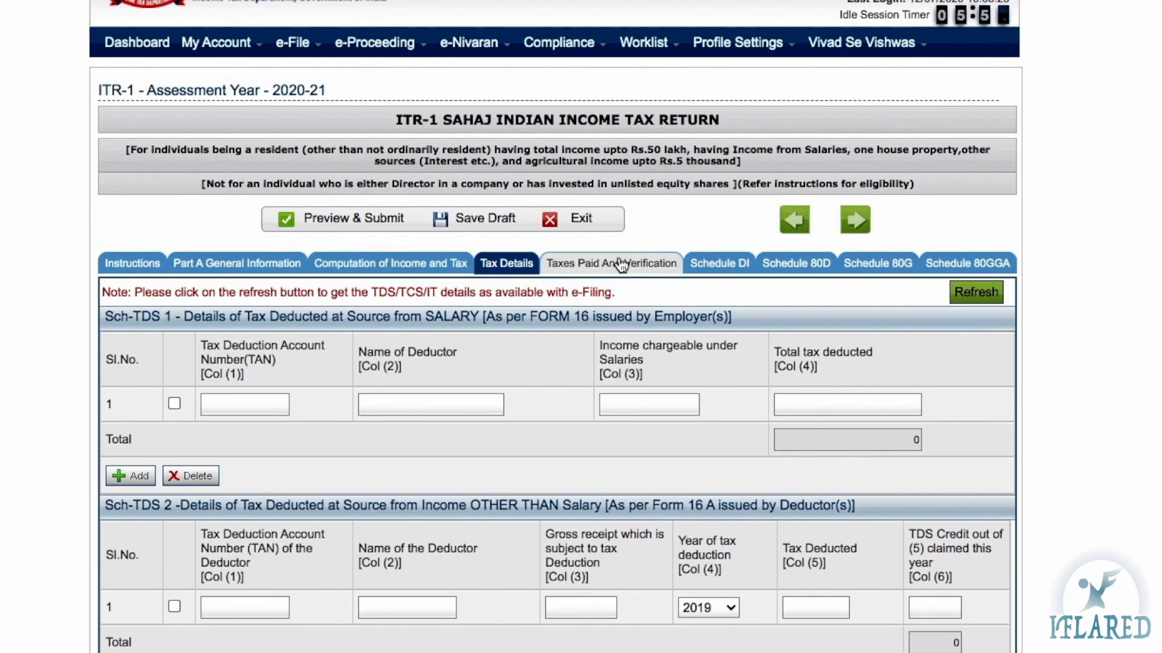
click(621, 264)
Revisit Tax Details, then return to Taxes Paid And Verification and scroll down to the bank details
scroll(493, 437, down, 4)
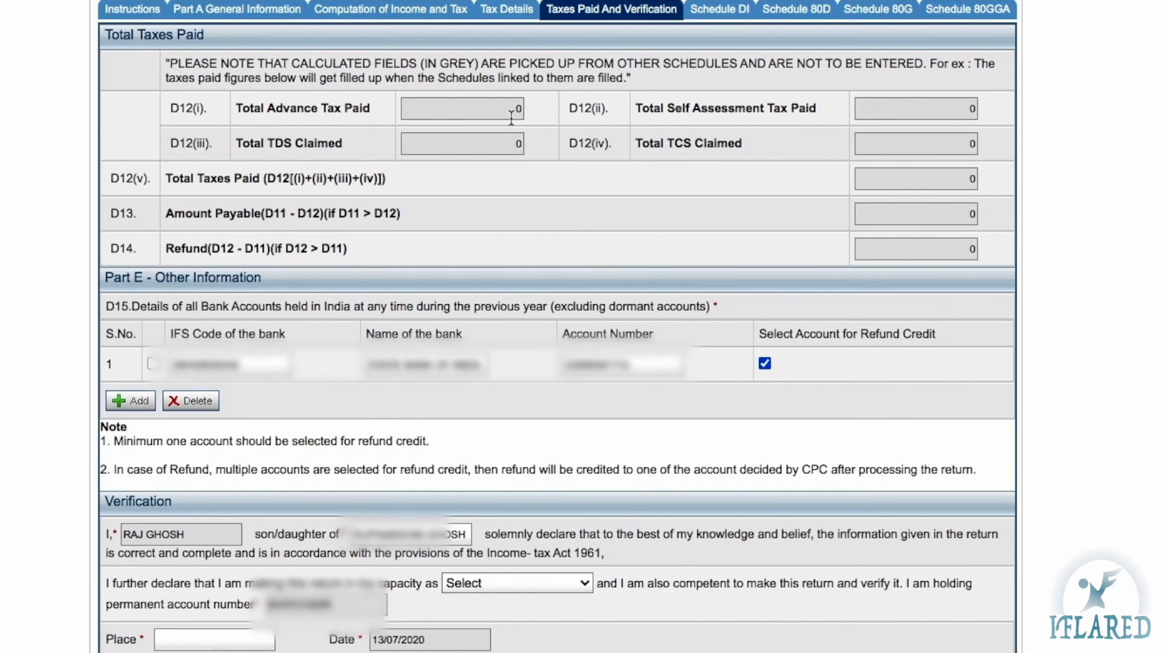
click(505, 10)
scroll(479, 525, down, 6)
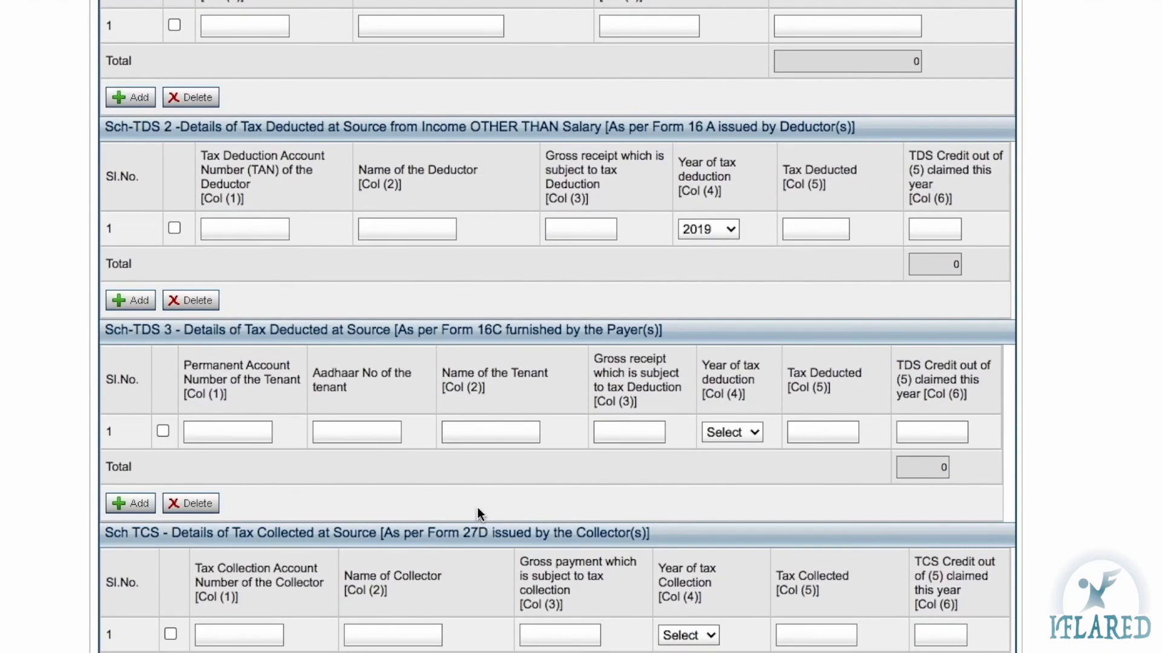
scroll(522, 516, up, 6)
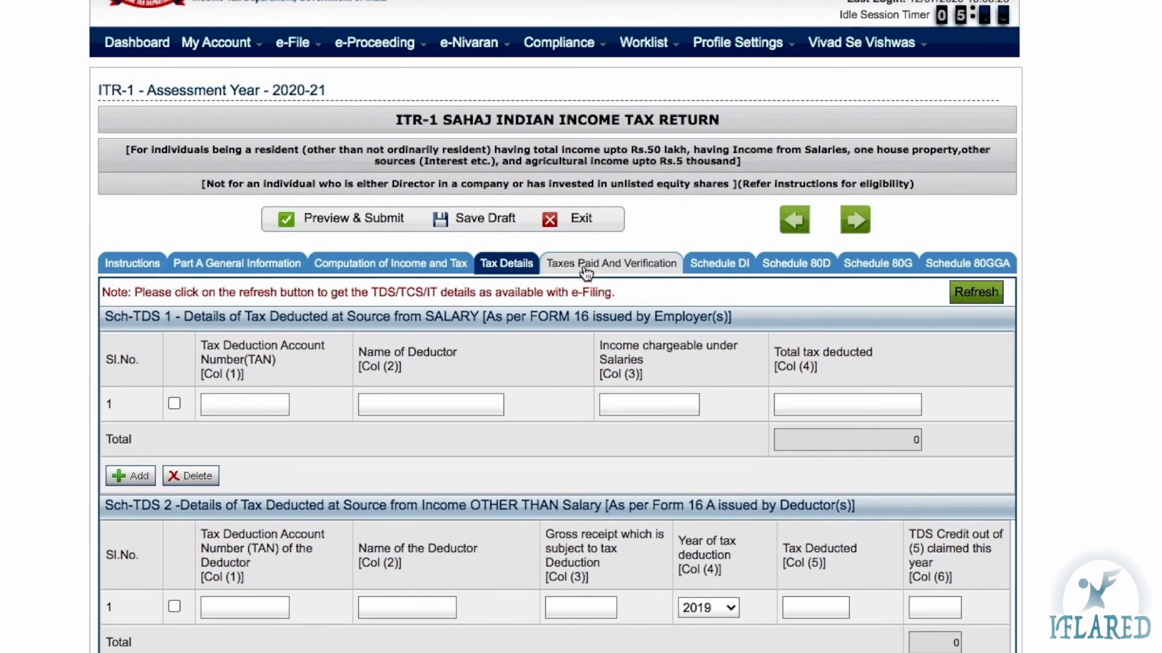
click(586, 265)
scroll(614, 460, down, 5)
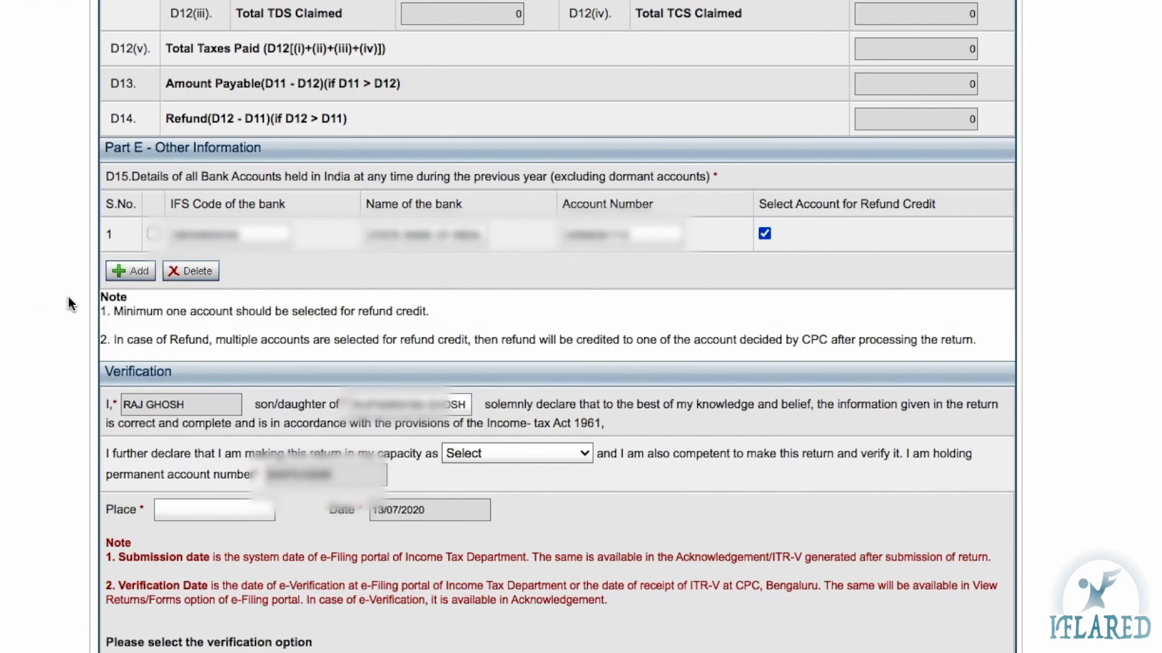
Add a second bank account row and dismiss the save-your-work reminder
click(138, 273)
click(208, 266)
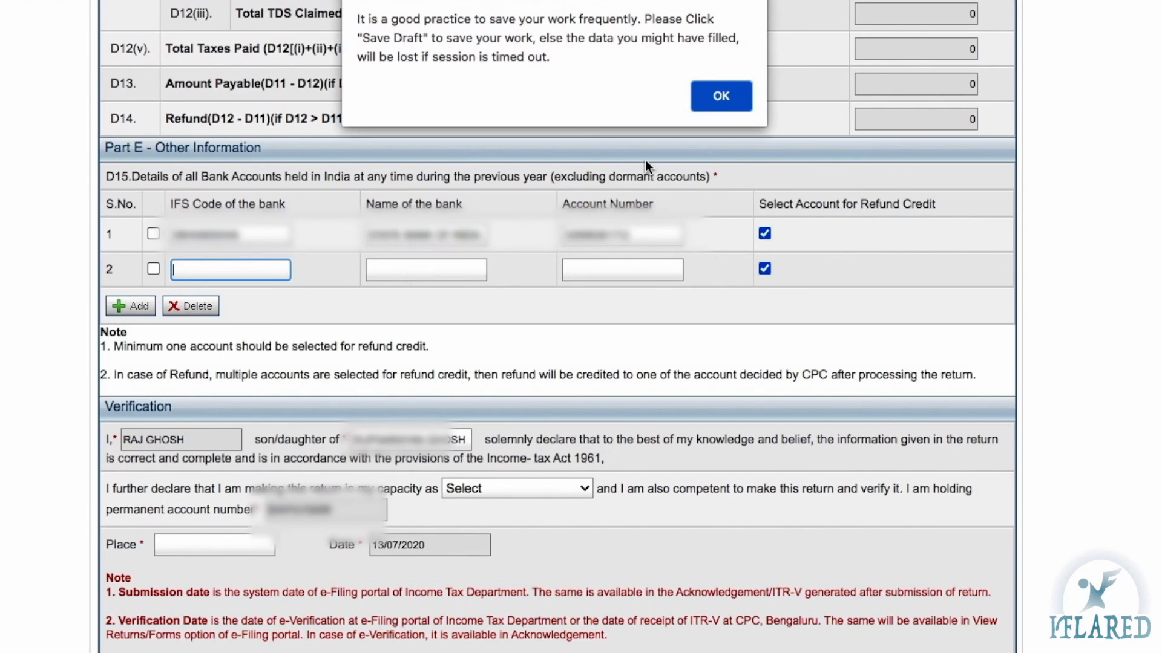
click(715, 97)
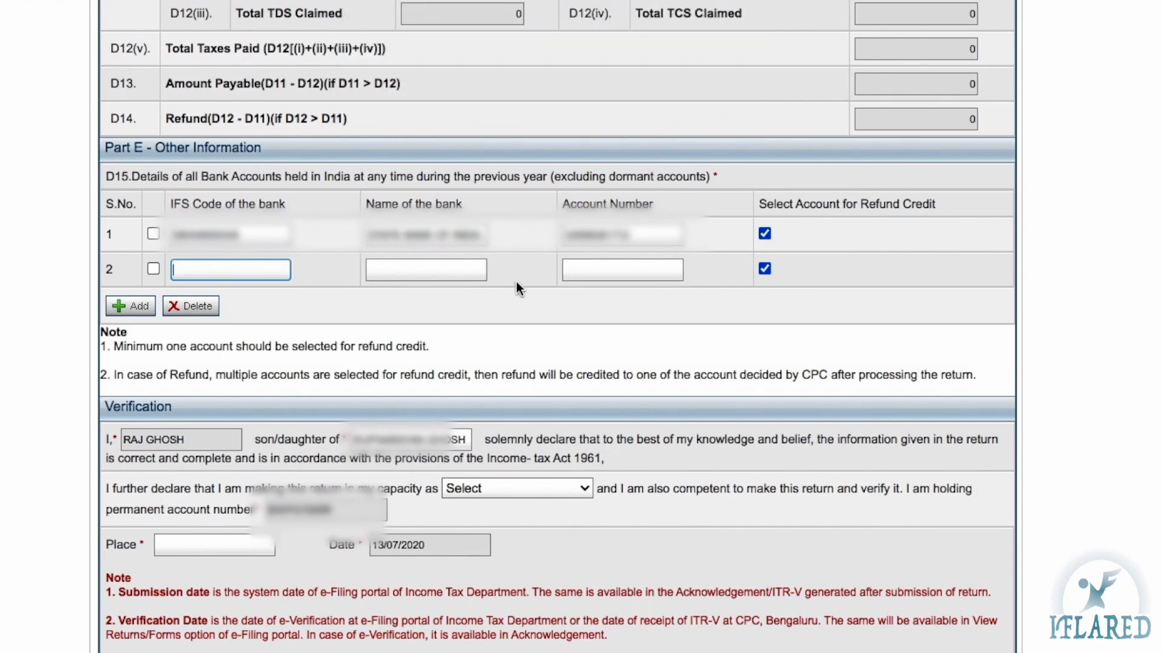
click(597, 265)
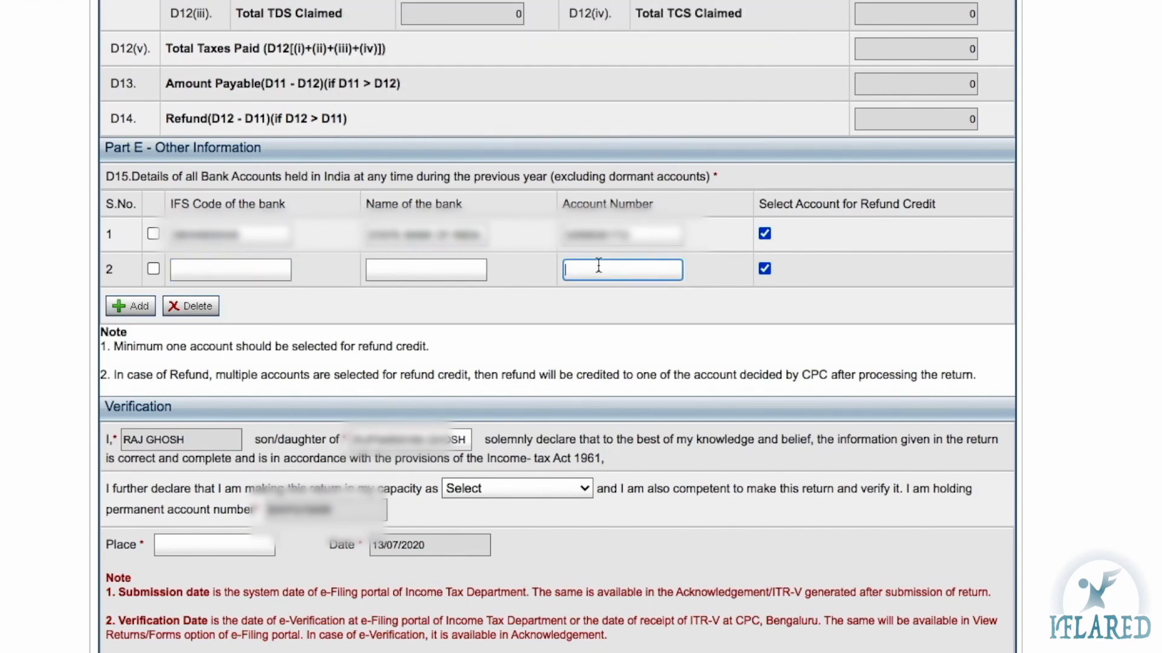
key(shift+Tab)
scroll(597, 270, down, 1)
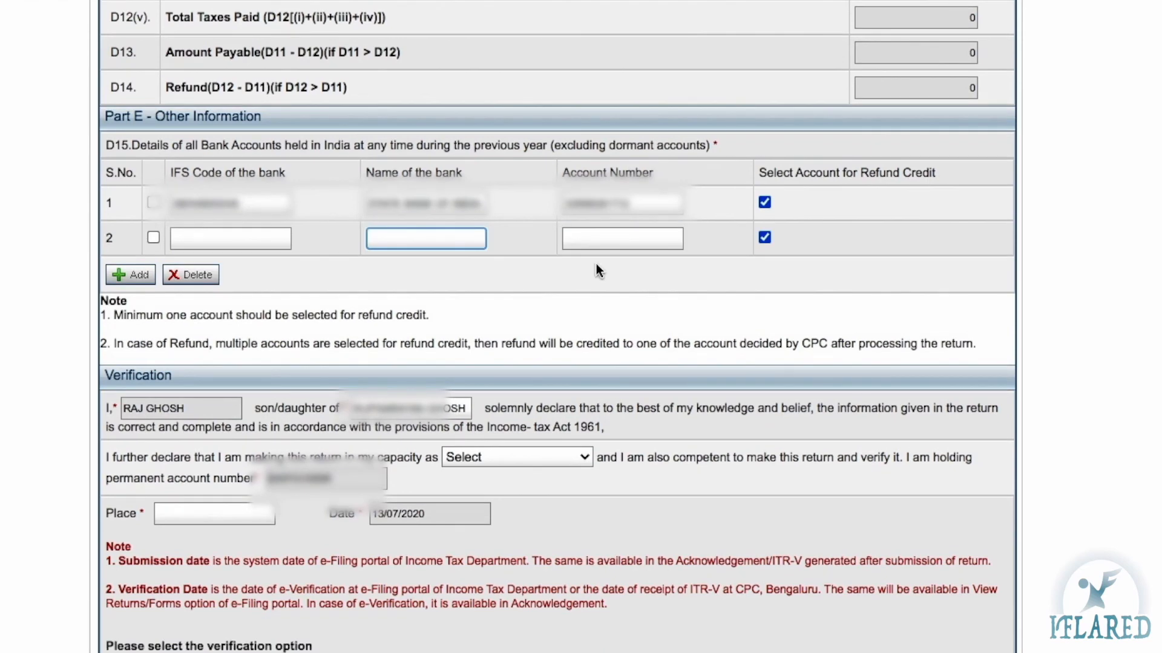
Untick refund credit for the empty second row, keeping only the first account ticked
click(764, 238)
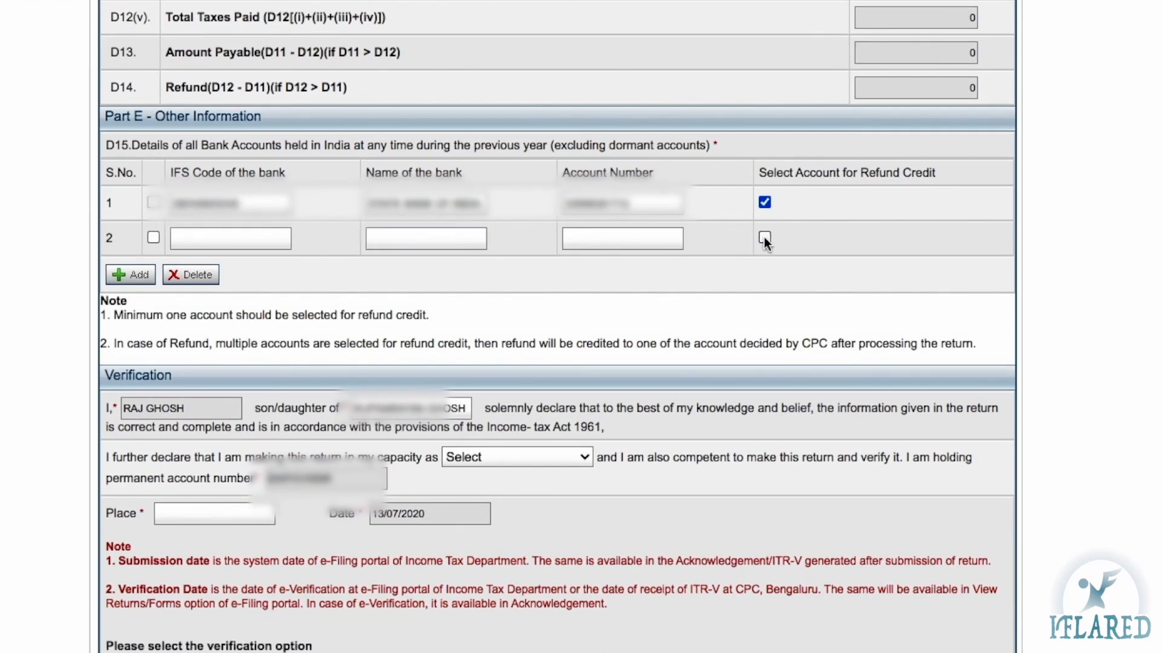
click(764, 202)
click(765, 204)
Choose 'Self' as the verification capacity in the Verification declaration
scroll(767, 208, down, 2)
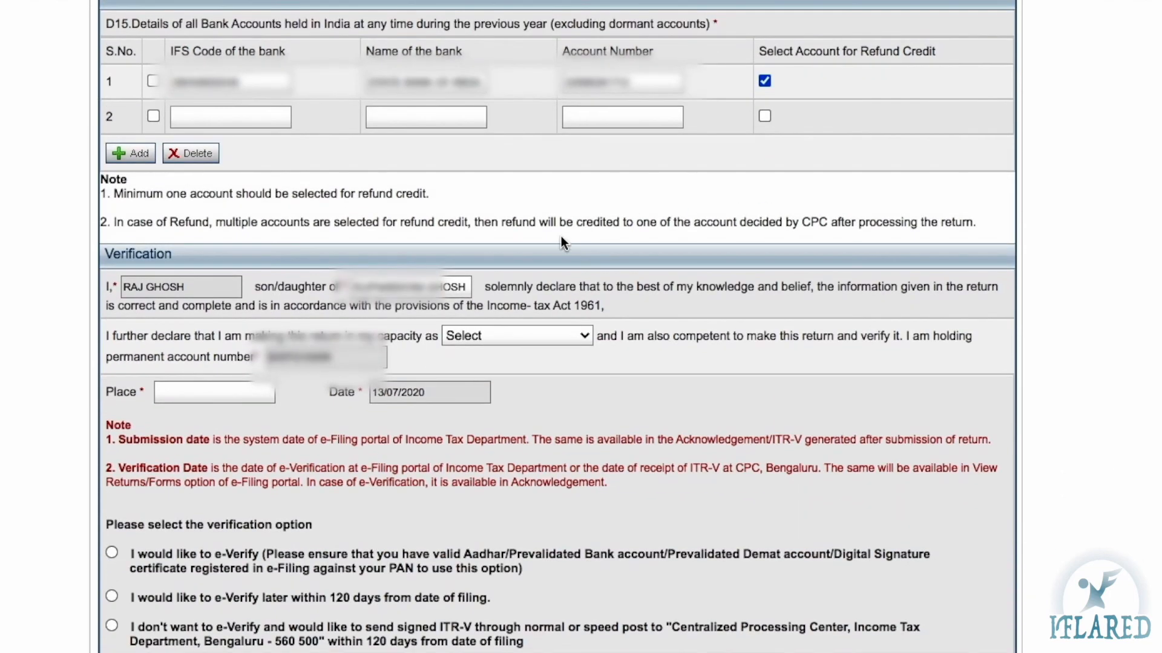
scroll(561, 242, down, 2)
scroll(561, 242, up, 3)
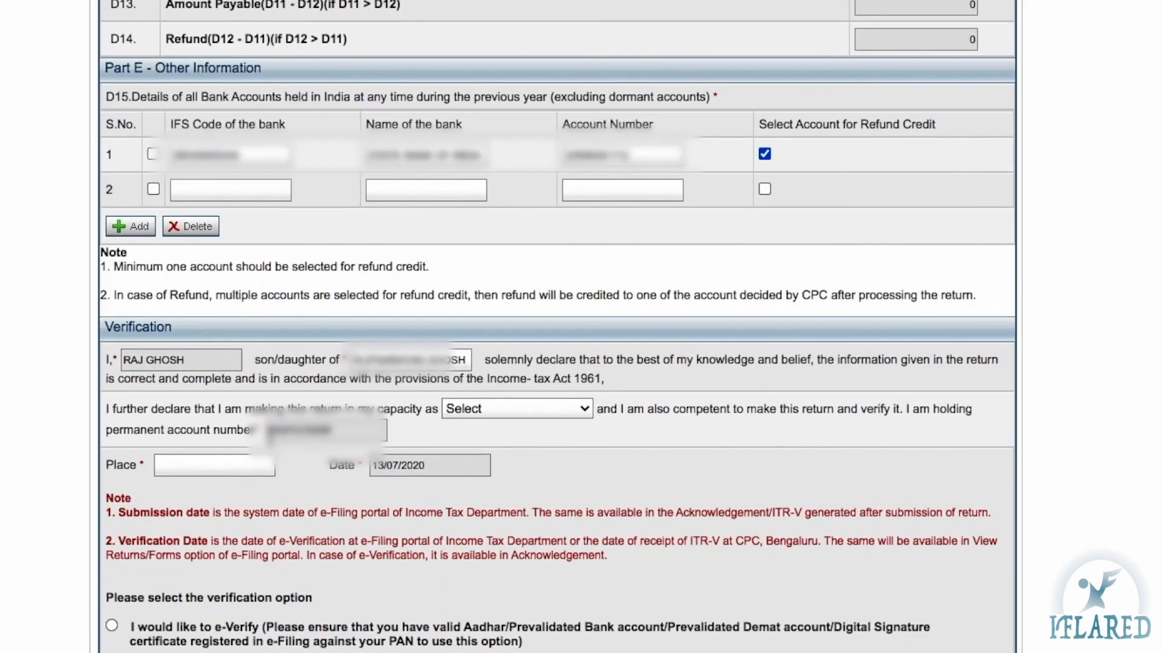
scroll(225, 466, down, 3)
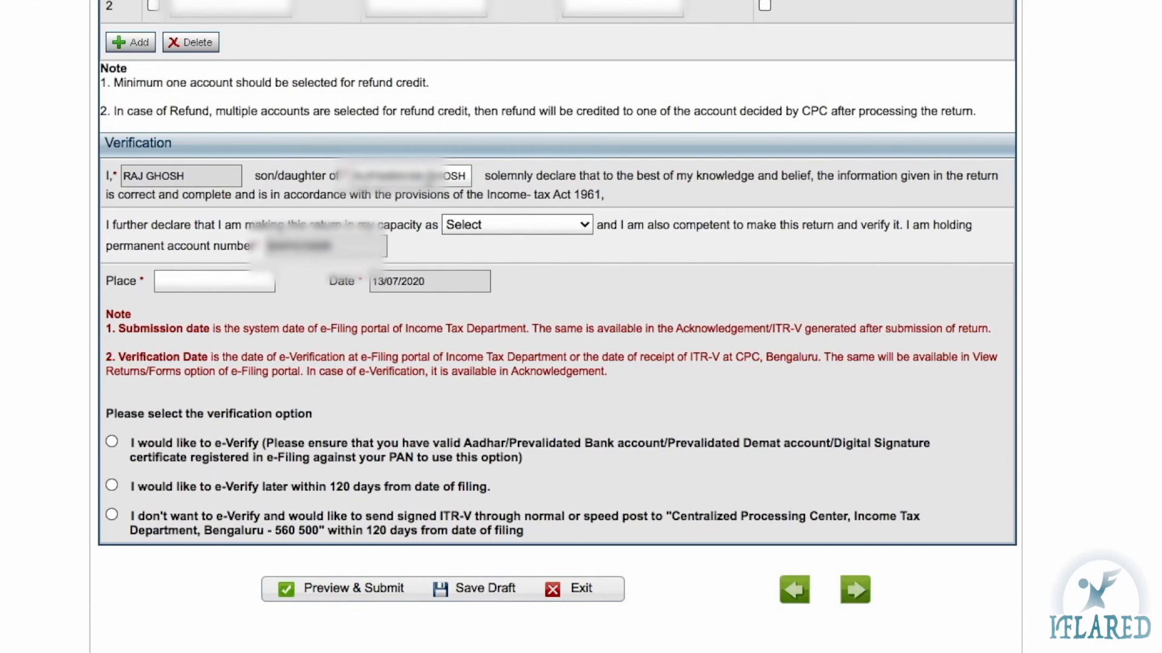
click(495, 224)
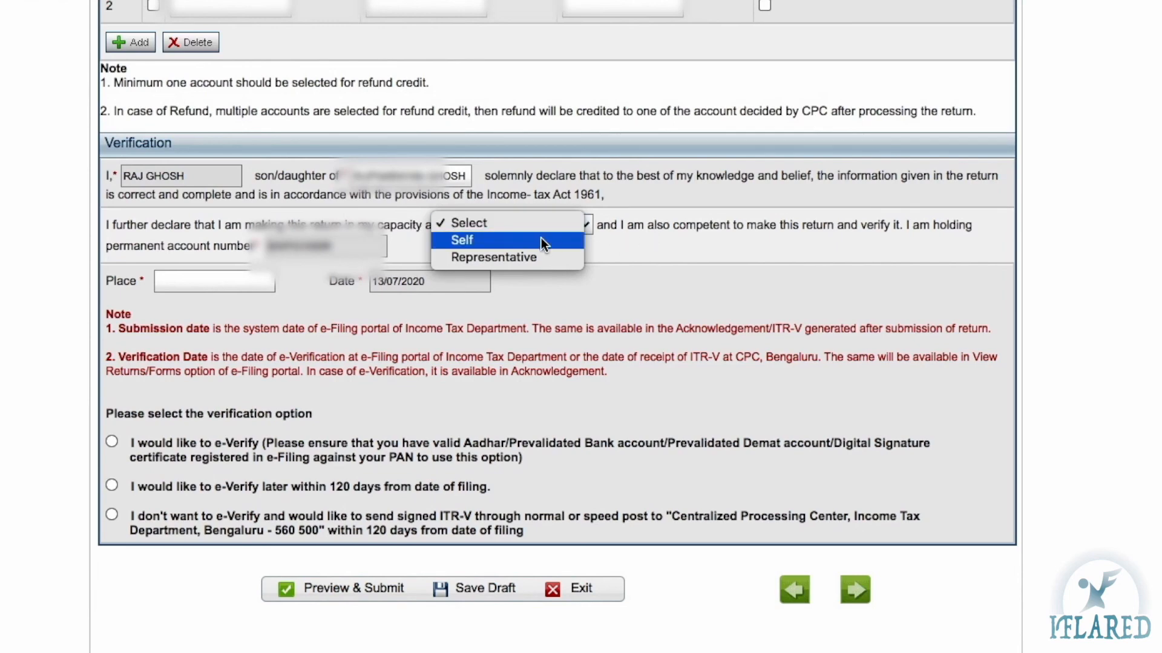
click(510, 241)
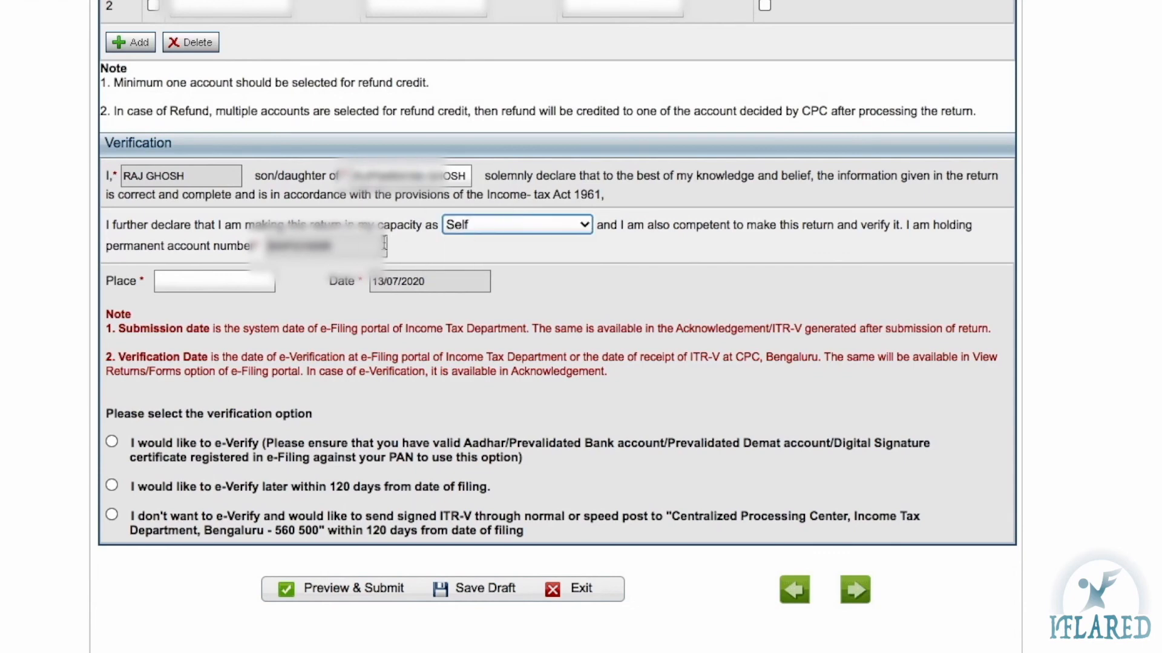
click(471, 224)
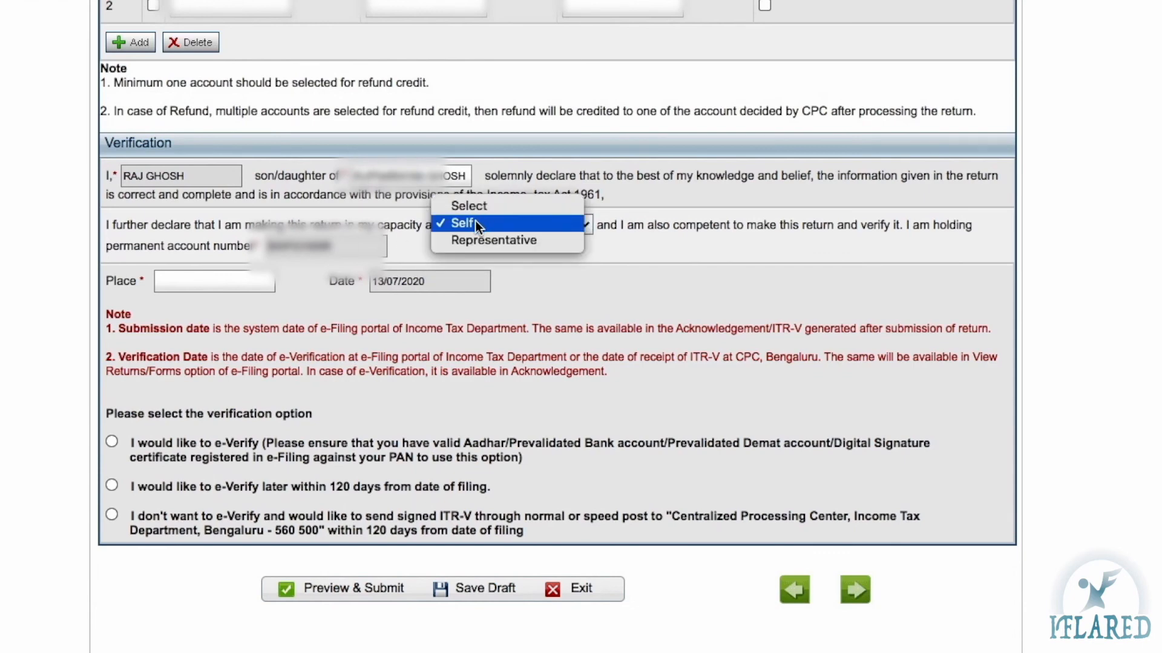
click(476, 225)
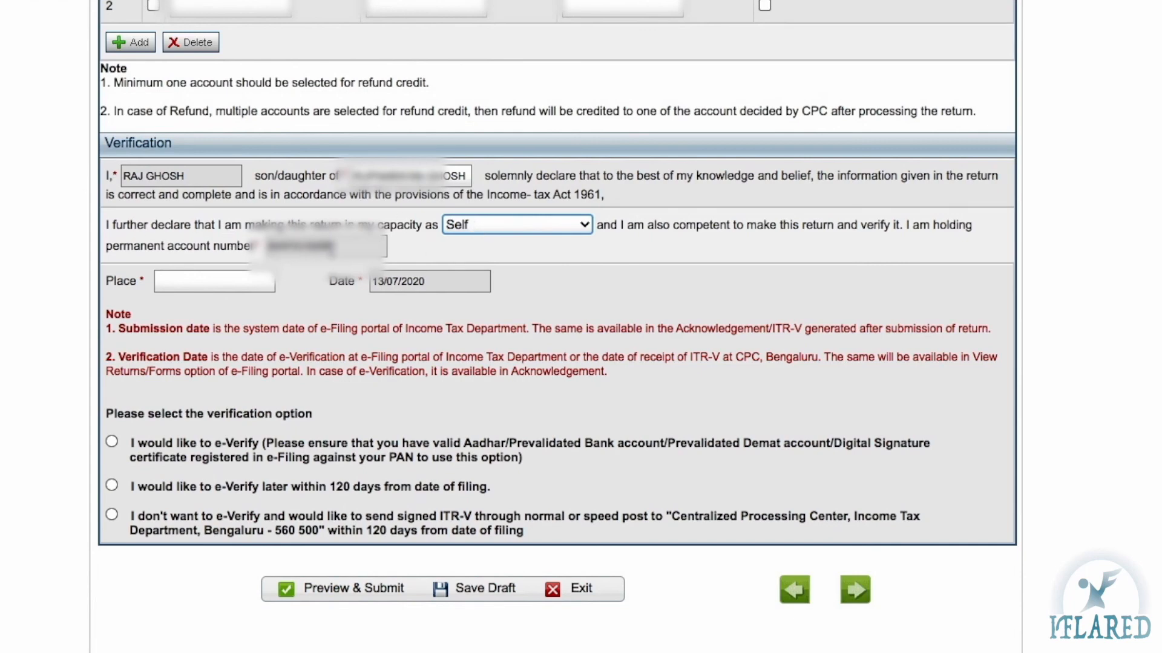
click(183, 288)
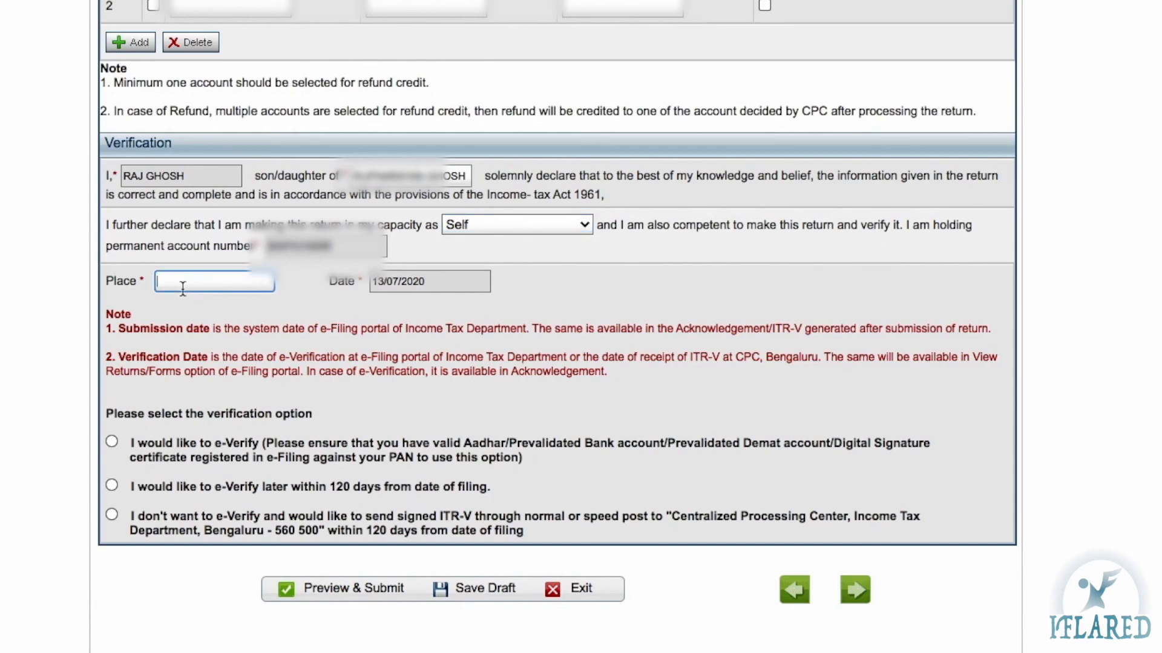
Enter Kolkata as the place of verification, fixing typos so it reads KOLKATA
text(Kolkata)
scroll(308, 328, down, 1)
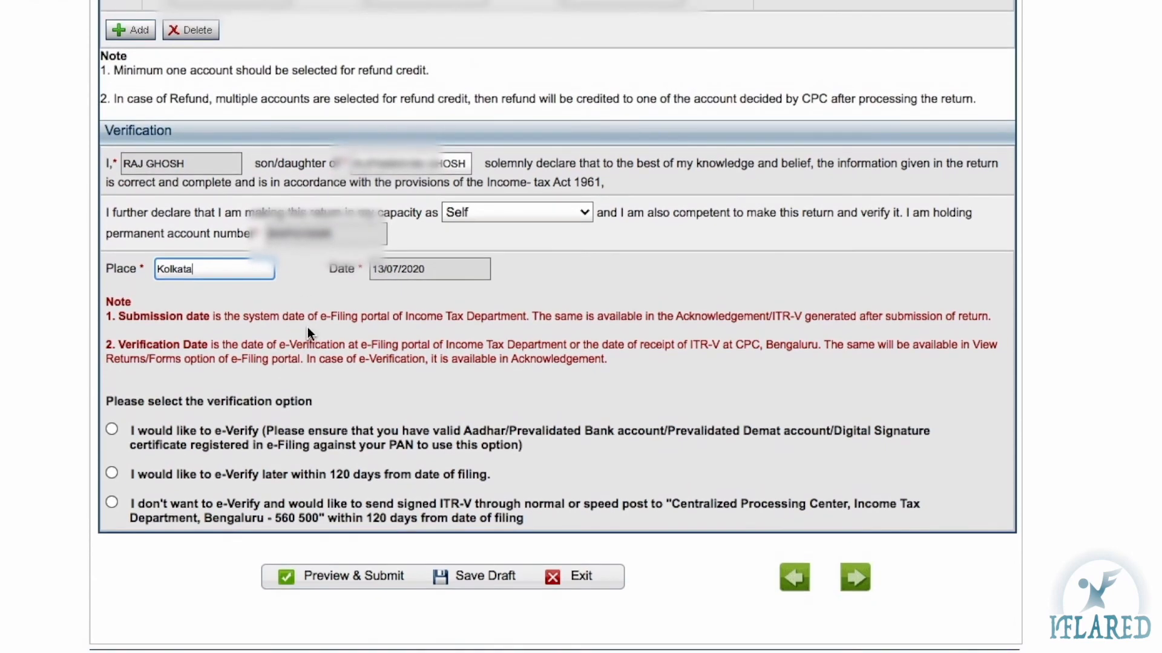
click(124, 403)
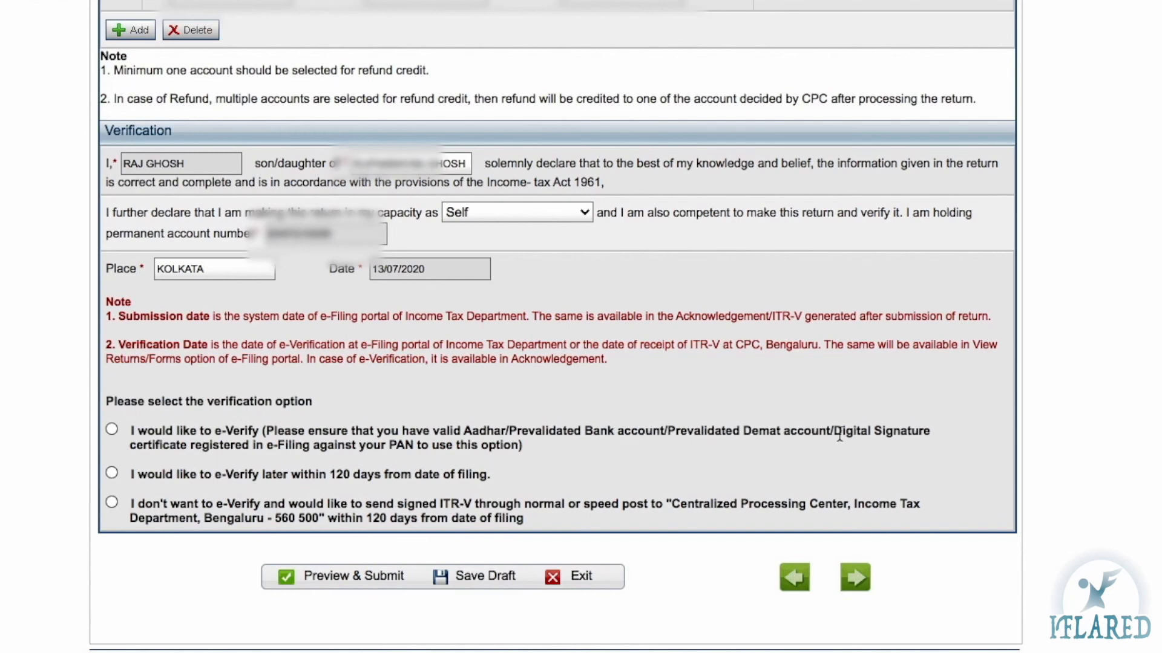
Select the option to post the signed ITR-V to CPC Bengaluru instead of e-Verifying
click(439, 440)
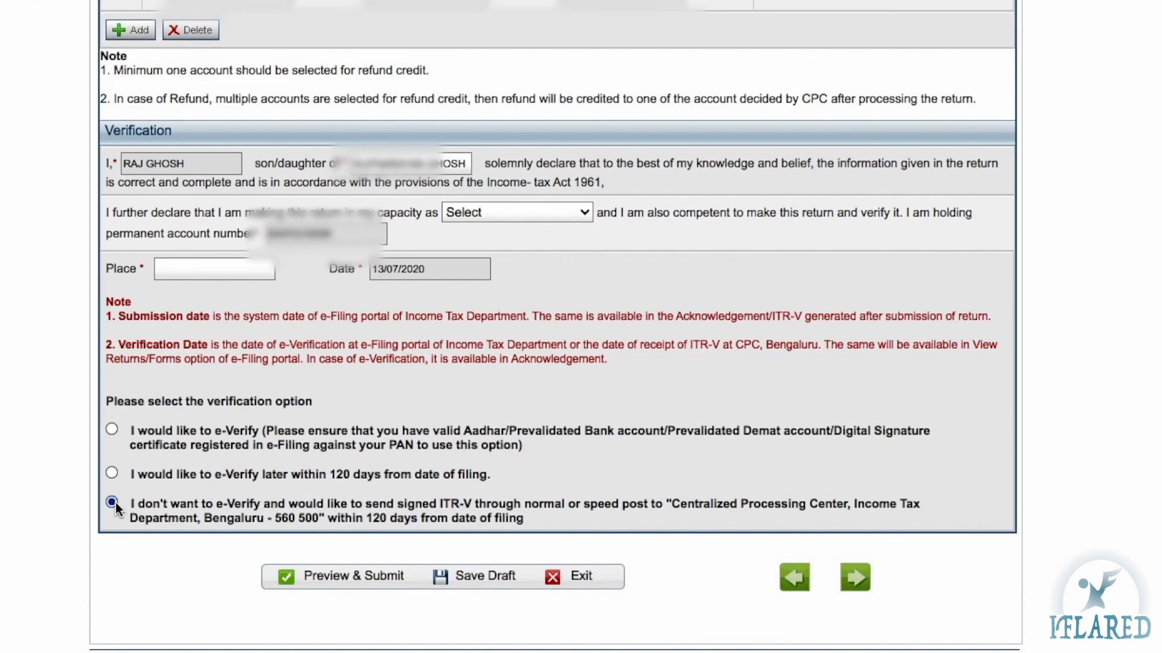
click(113, 502)
scroll(513, 524, up, 7)
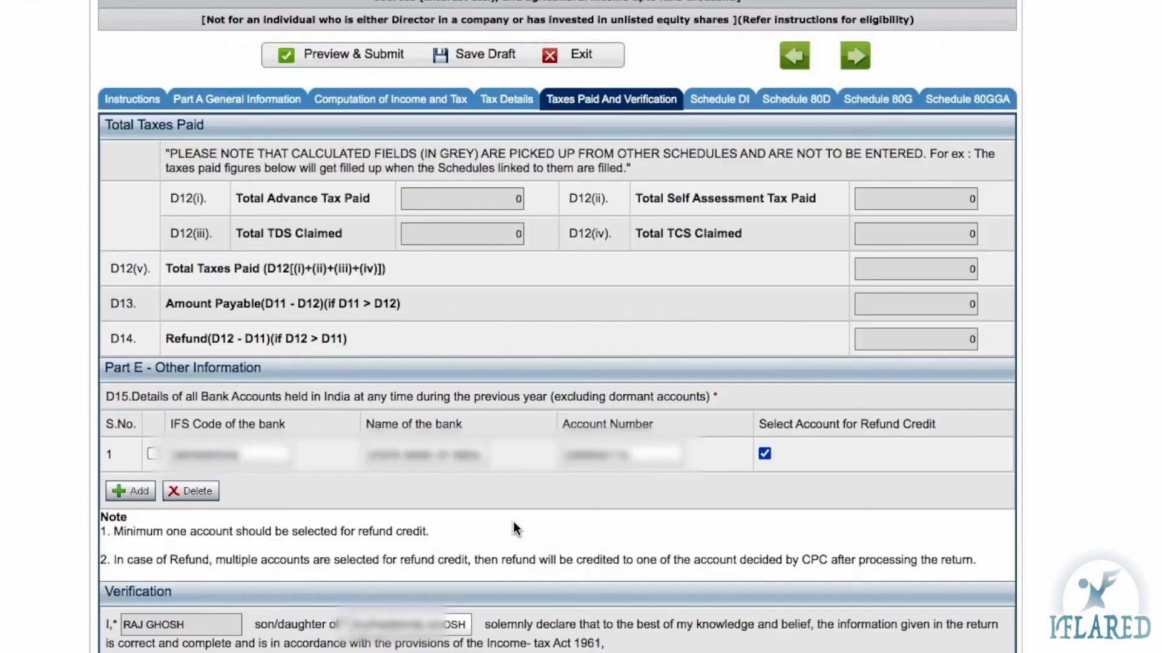
scroll(488, 432, up, 3)
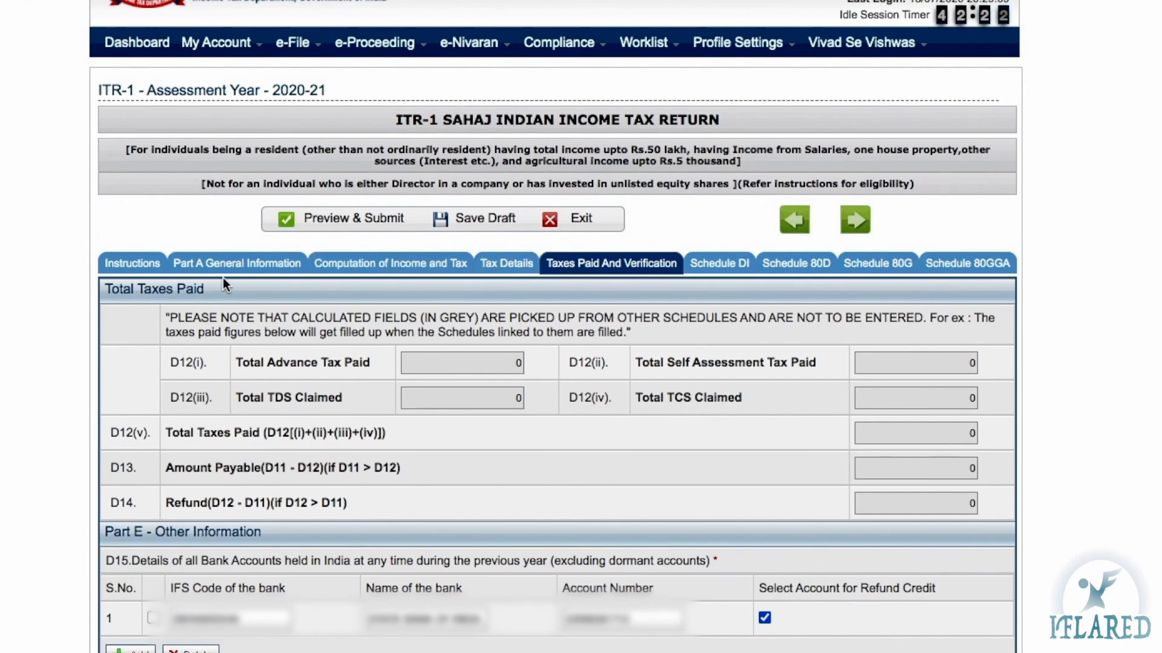
click(246, 266)
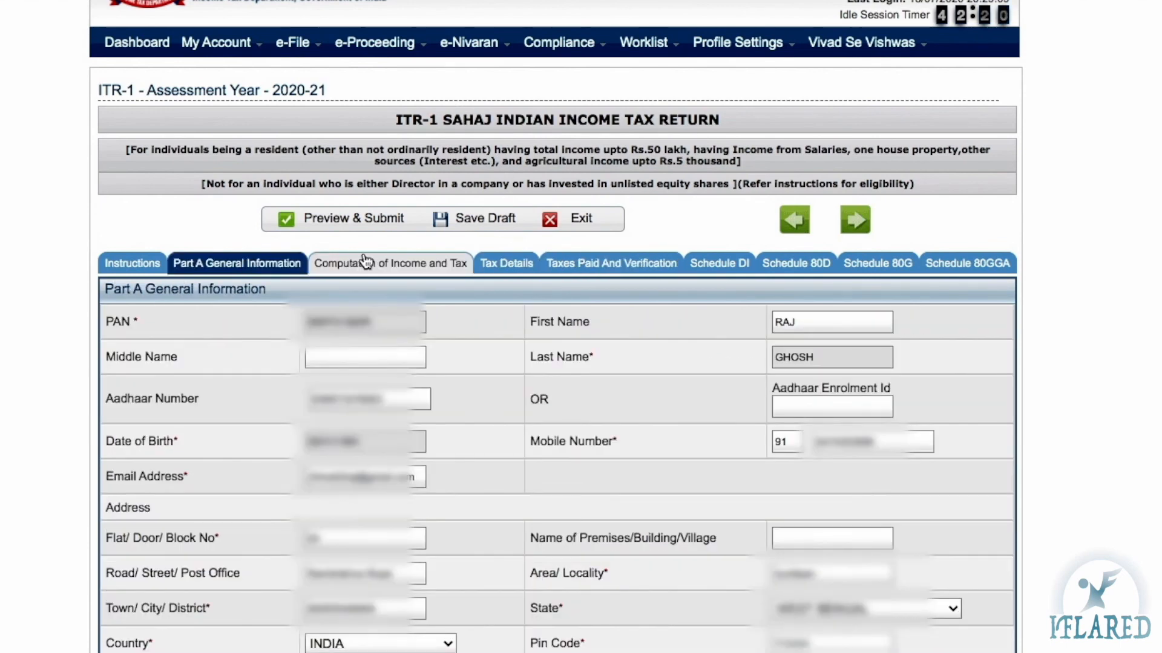
click(368, 264)
click(525, 267)
click(643, 263)
scroll(410, 545, down, 10)
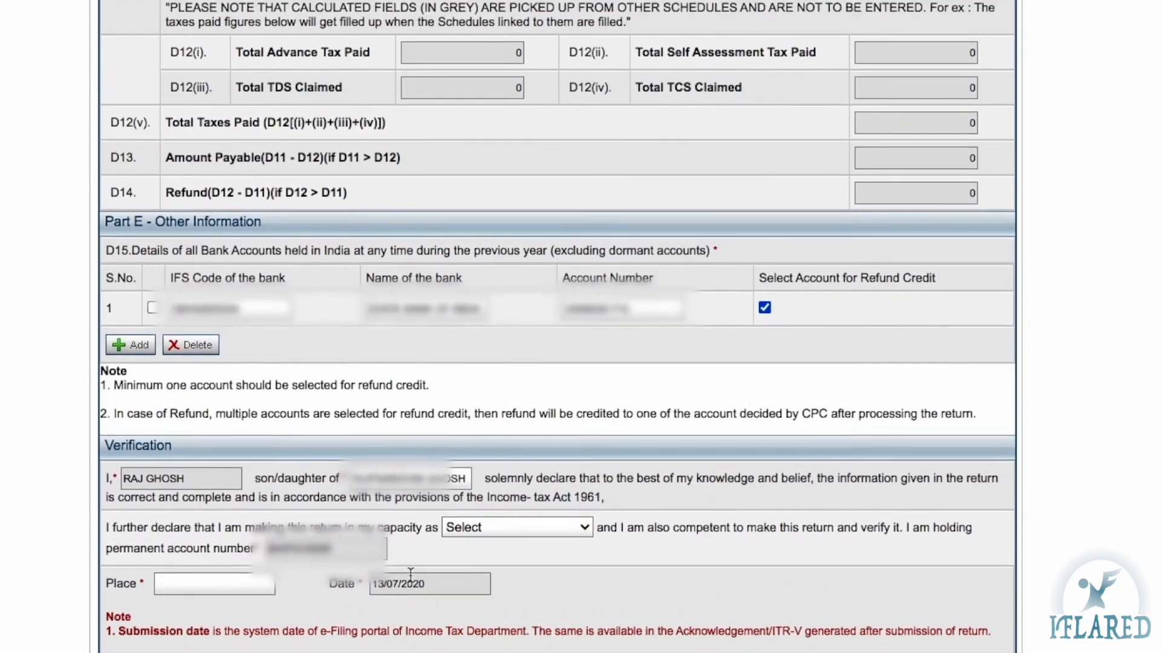
scroll(410, 581, down, 3)
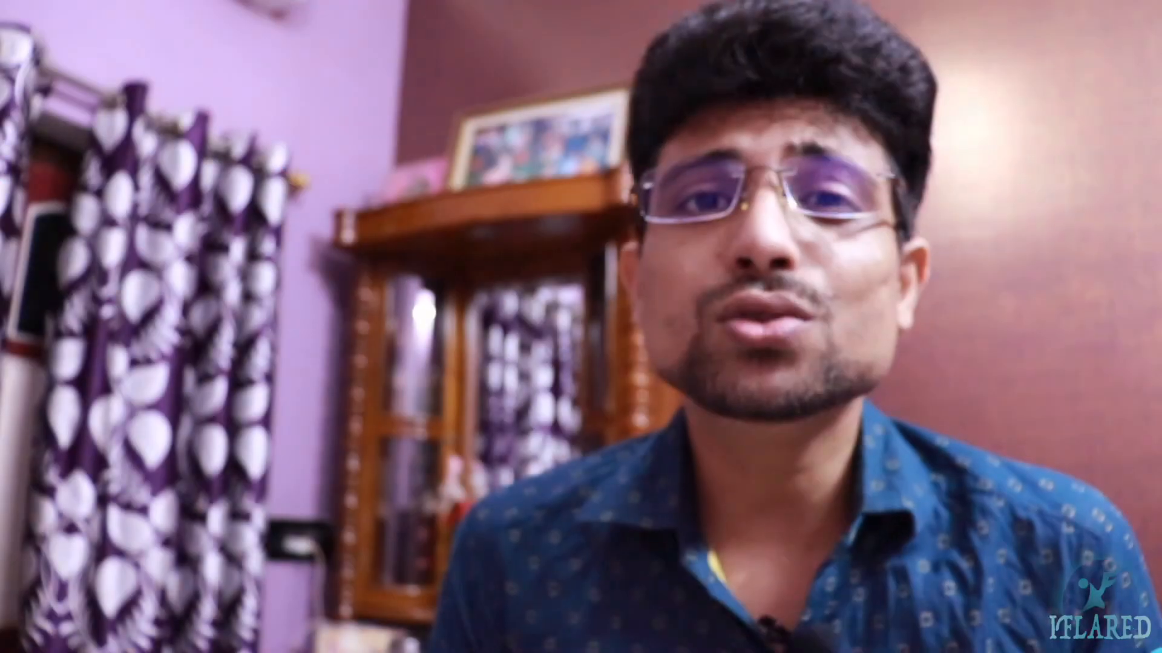